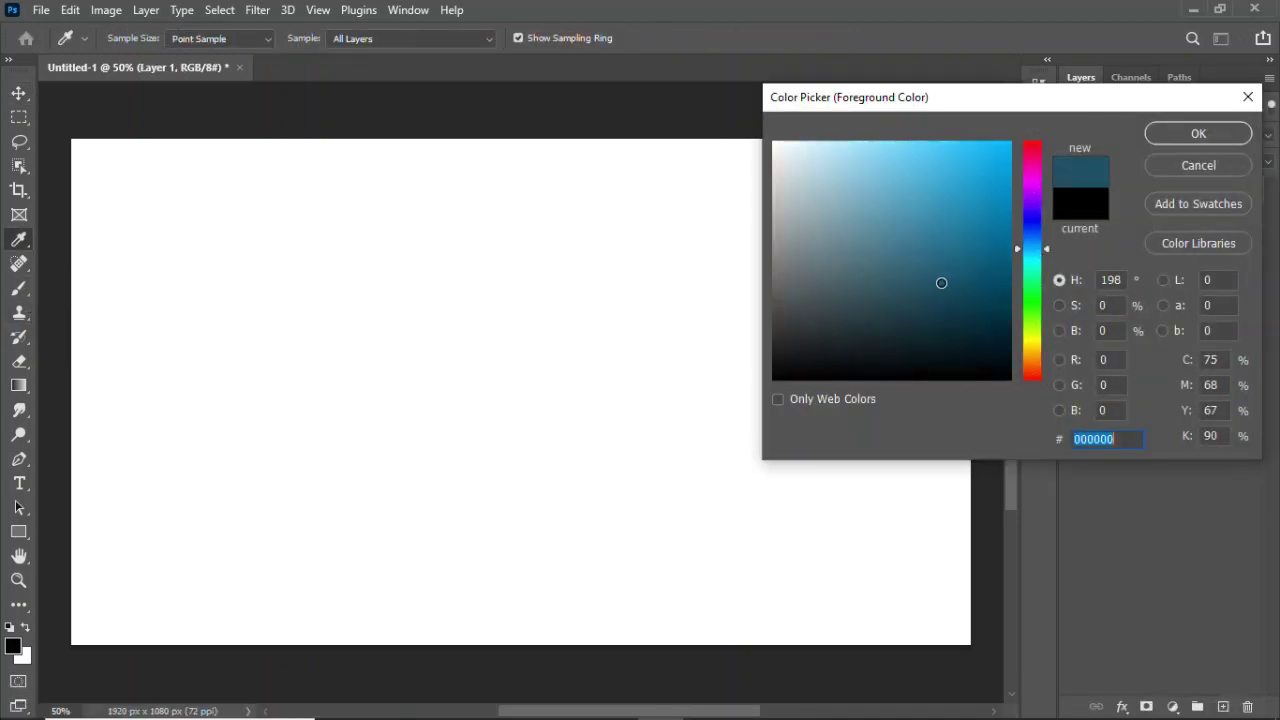
# - Confirm dark teal as the foreground colour and switch to the brush
pyautogui.click(1174, 133)
pyautogui.press('b')
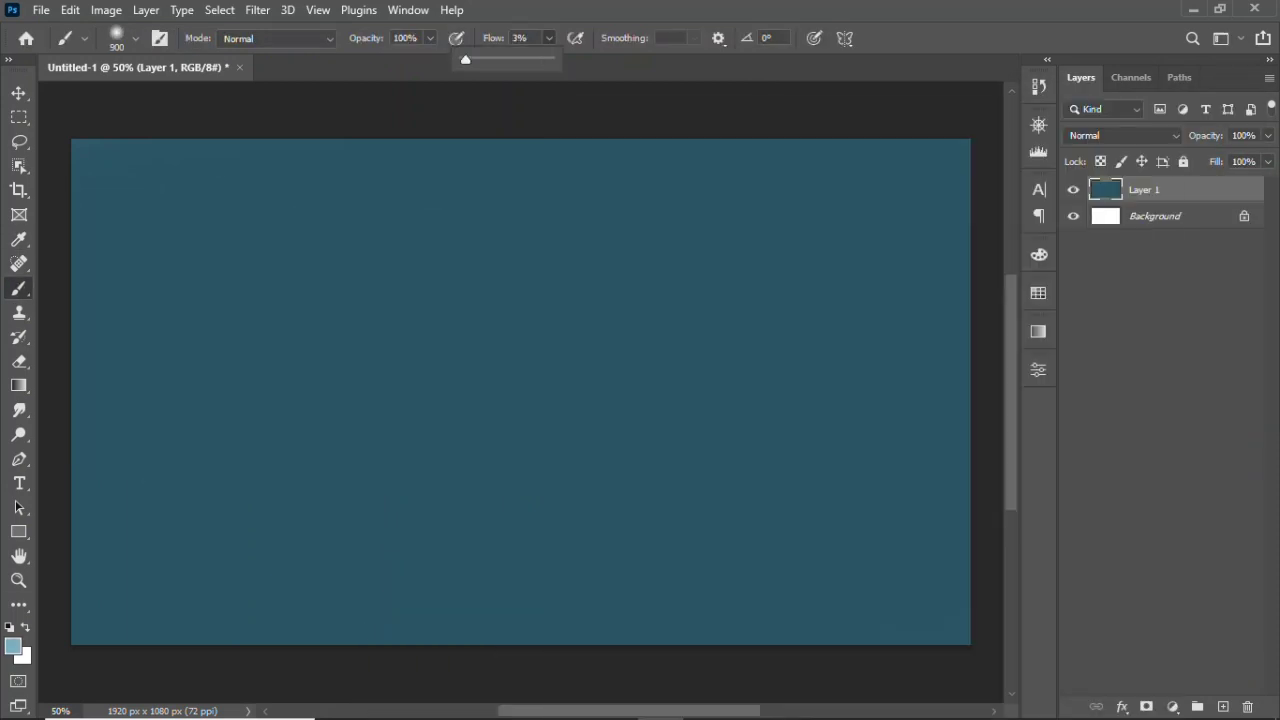
# - Paint soft light blue glow across the lower-middle and upper-left sky
pyautogui.moveTo(220, 350); pyautogui.dragTo(530, 300)
pyautogui.moveTo(200, 520); pyautogui.dragTo(900, 520)
pyautogui.moveTo(400, 520); pyautogui.dragTo(880, 600)
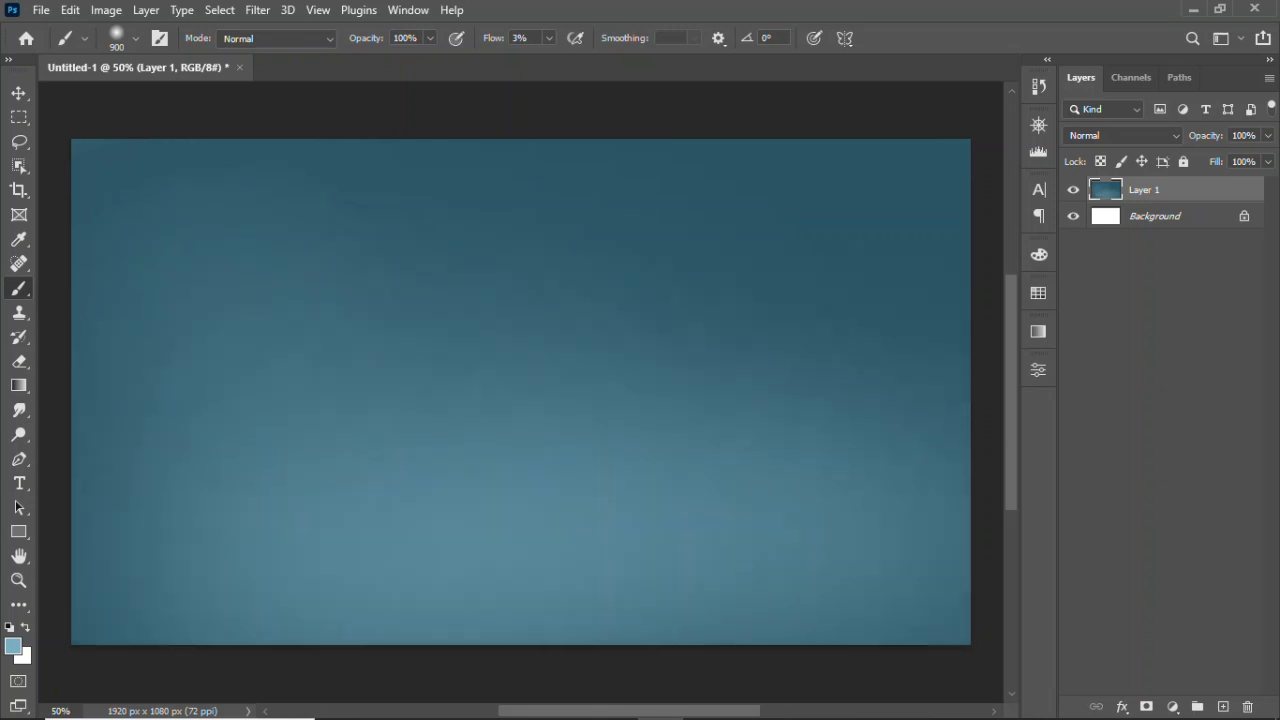
pyautogui.moveTo(250, 450); pyautogui.dragTo(900, 450)
pyautogui.moveTo(160, 295); pyautogui.dragTo(390, 340)
pyautogui.moveTo(90, 330); pyautogui.dragTo(400, 370)
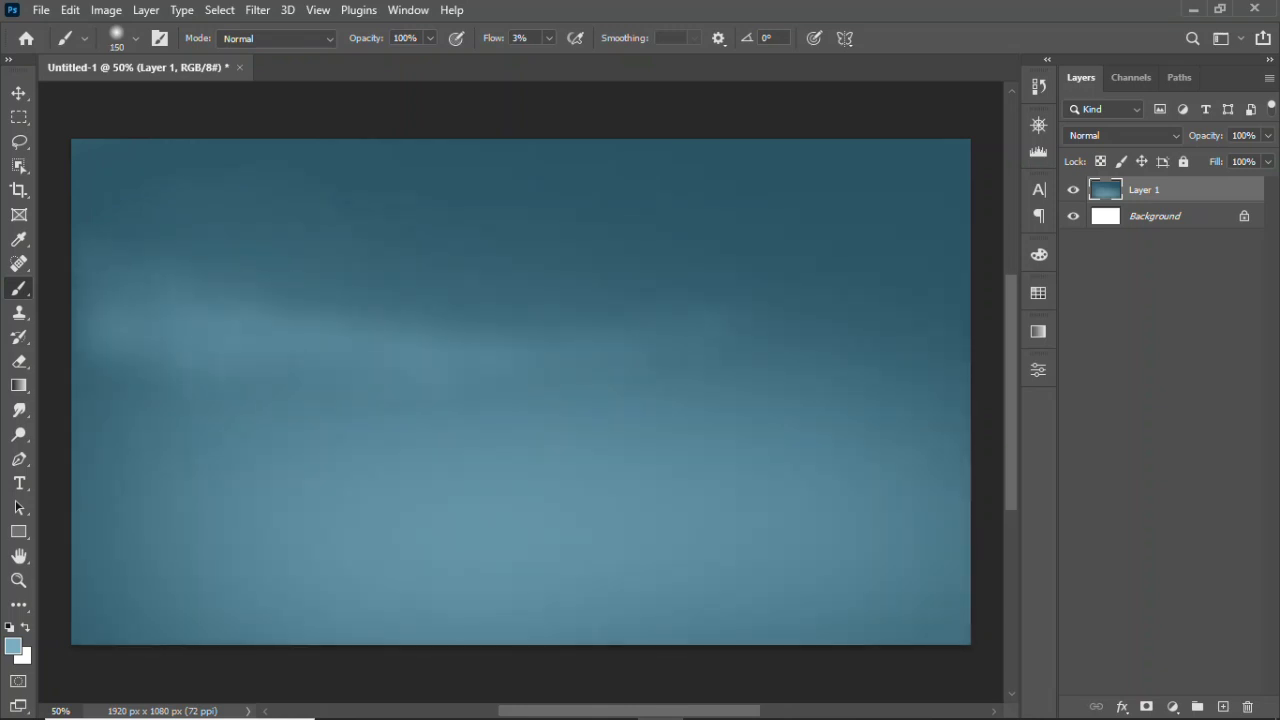
pyautogui.moveTo(110, 260); pyautogui.dragTo(610, 315)
pyautogui.moveTo(160, 305); pyautogui.dragTo(540, 315)
# - Dab light blue smoke across the sky with the Smoke brush
pyautogui.click(13, 646)
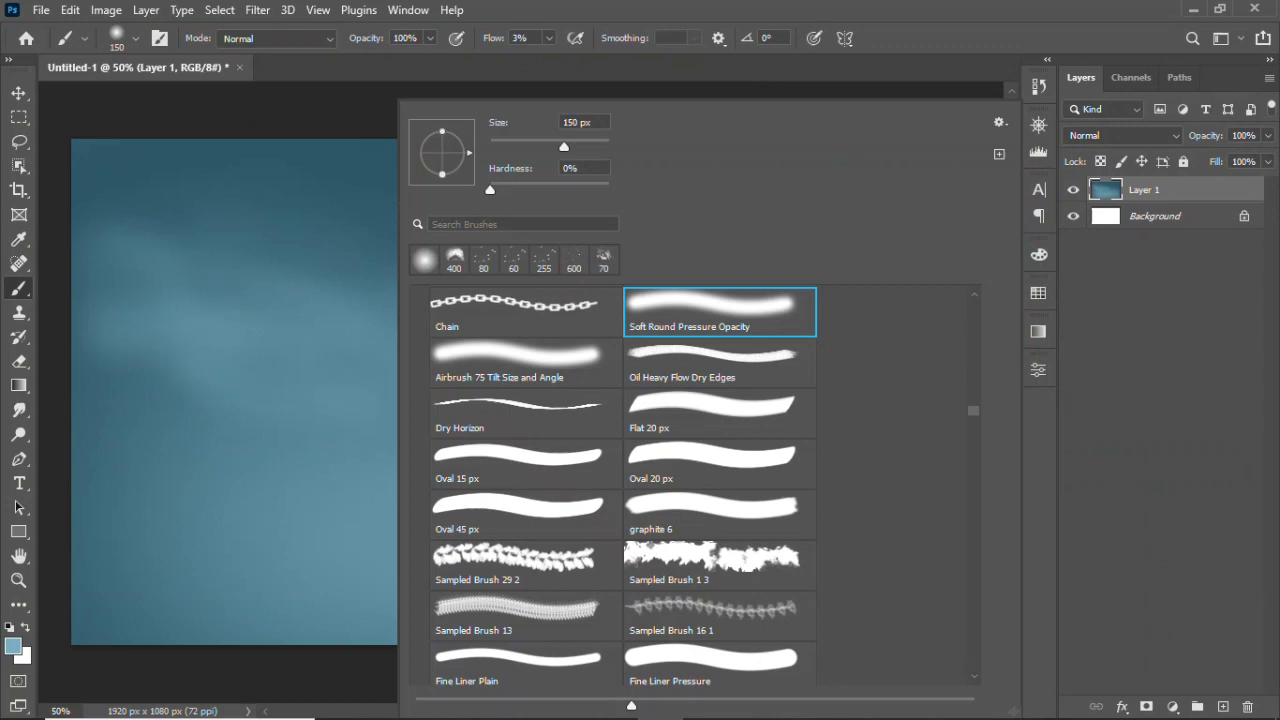
pyautogui.write('smok')
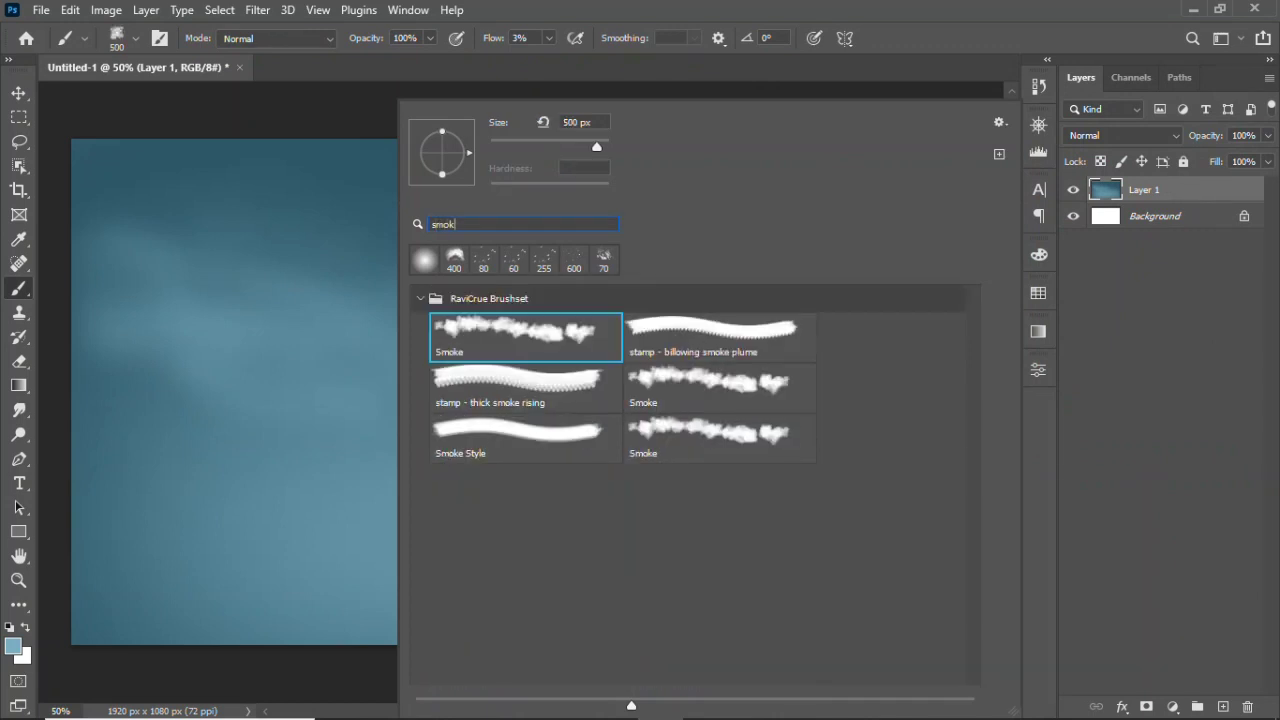
pyautogui.click(720, 432)
pyautogui.click(820, 160)
pyautogui.click(1194, 131)
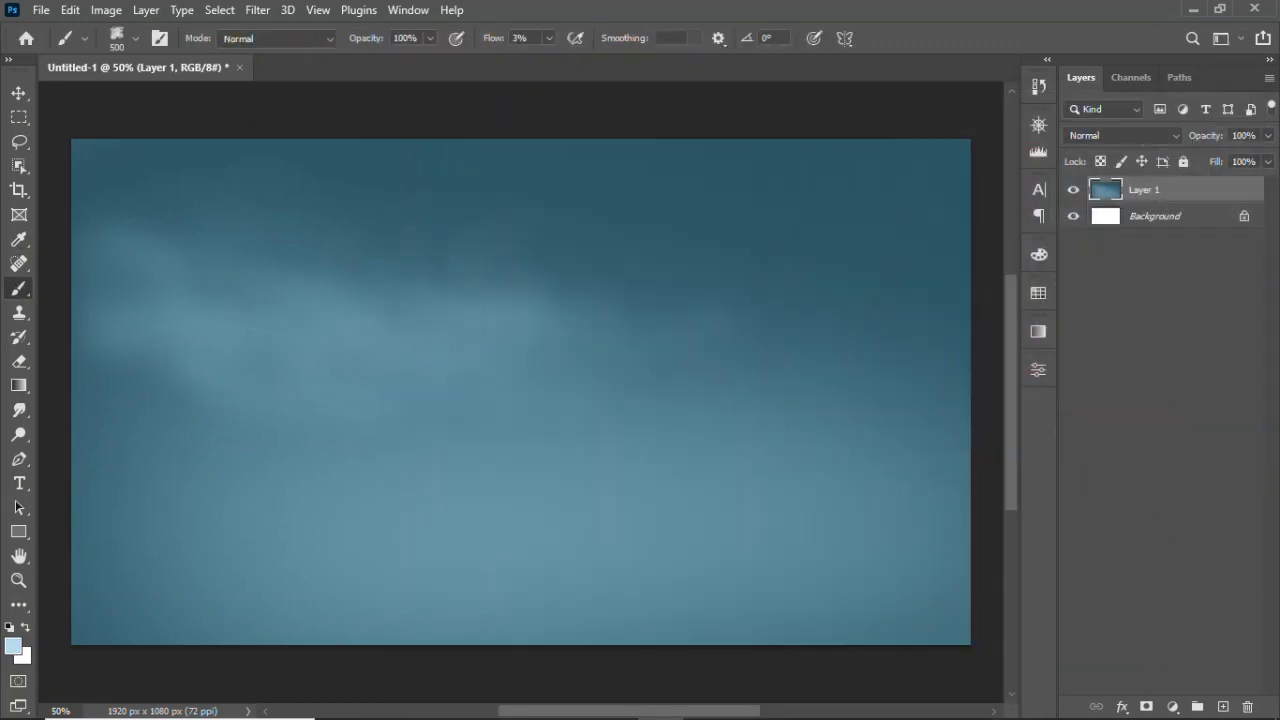
pyautogui.click(250, 340)
pyautogui.click(820, 370)
pyautogui.click(860, 375)
# - At brush size 100, paint lighter smoke over the upper-left, top and lower cloud band
pyautogui.press('[')
pyautogui.press('[')
pyautogui.press('[')
pyautogui.moveTo(95, 290)
pyautogui.mouseDown()
pyautogui.moveTo(470, 350)
pyautogui.moveTo(260, 290)
pyautogui.moveTo(105, 295)
pyautogui.mouseUp()
pyautogui.click(13, 646)
pyautogui.click(1194, 131)
pyautogui.moveTo(160, 235)
pyautogui.mouseDown()
pyautogui.moveTo(85, 285)
pyautogui.moveTo(380, 340)
pyautogui.moveTo(105, 250)
pyautogui.mouseUp()
pyautogui.moveTo(510, 155); pyautogui.dragTo(728, 281)
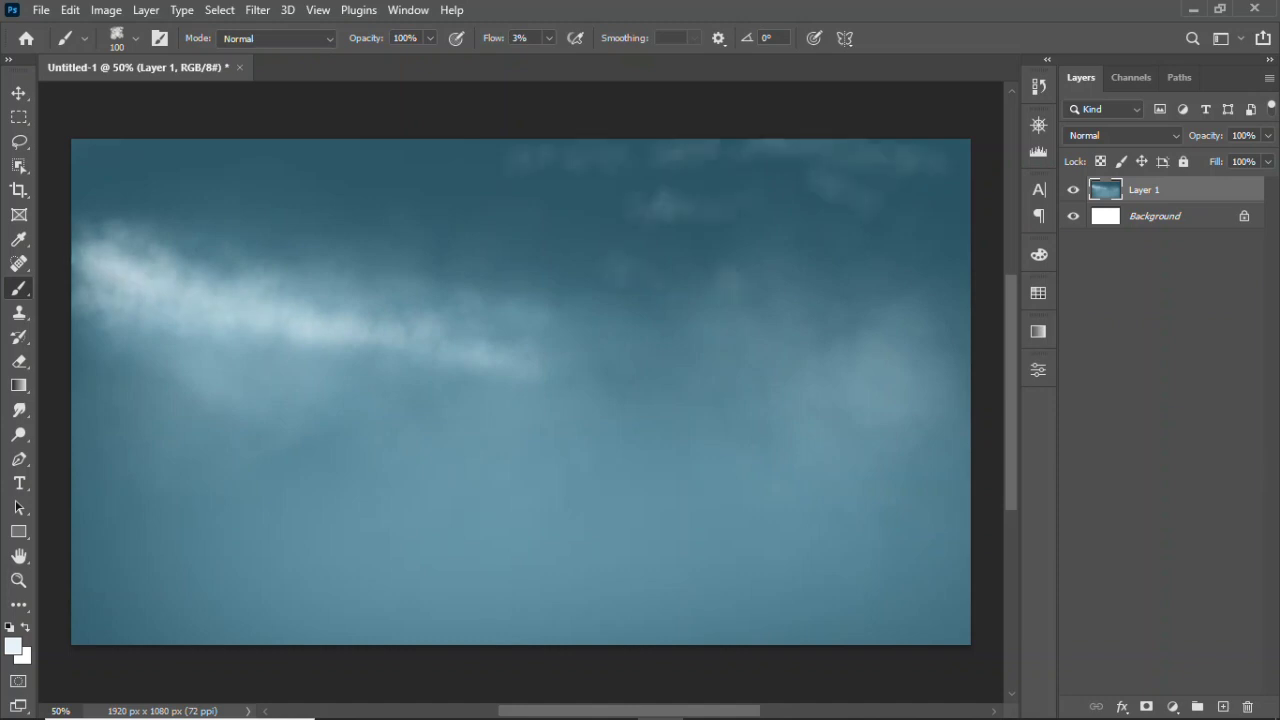
pyautogui.moveTo(320, 365); pyautogui.dragTo(120, 335)
# - Browse the brush presets, then sample a colour and open the colour picker
pyautogui.rightClick(222, 102)
pyautogui.scroll(10, 530, 480)
pyautogui.press('Escape')
pyautogui.press('i')
pyautogui.click(13, 646)
# - Paint warm cream light on a Lighten layer over the left and middle clouds with a 500 brush
pyautogui.moveTo(791, 148); pyautogui.dragTo(813, 160)
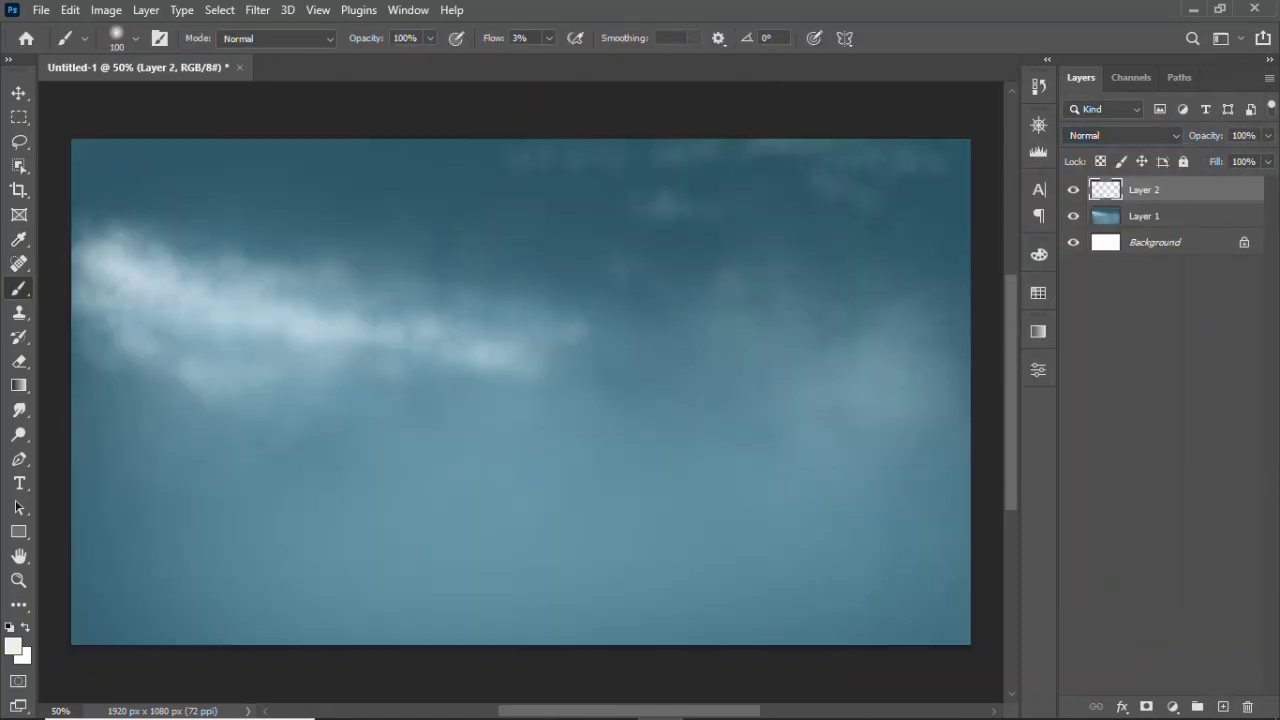
pyautogui.press('Up')
pyautogui.press('Return')
pyautogui.press(']')
pyautogui.press(']')
pyautogui.press(']')
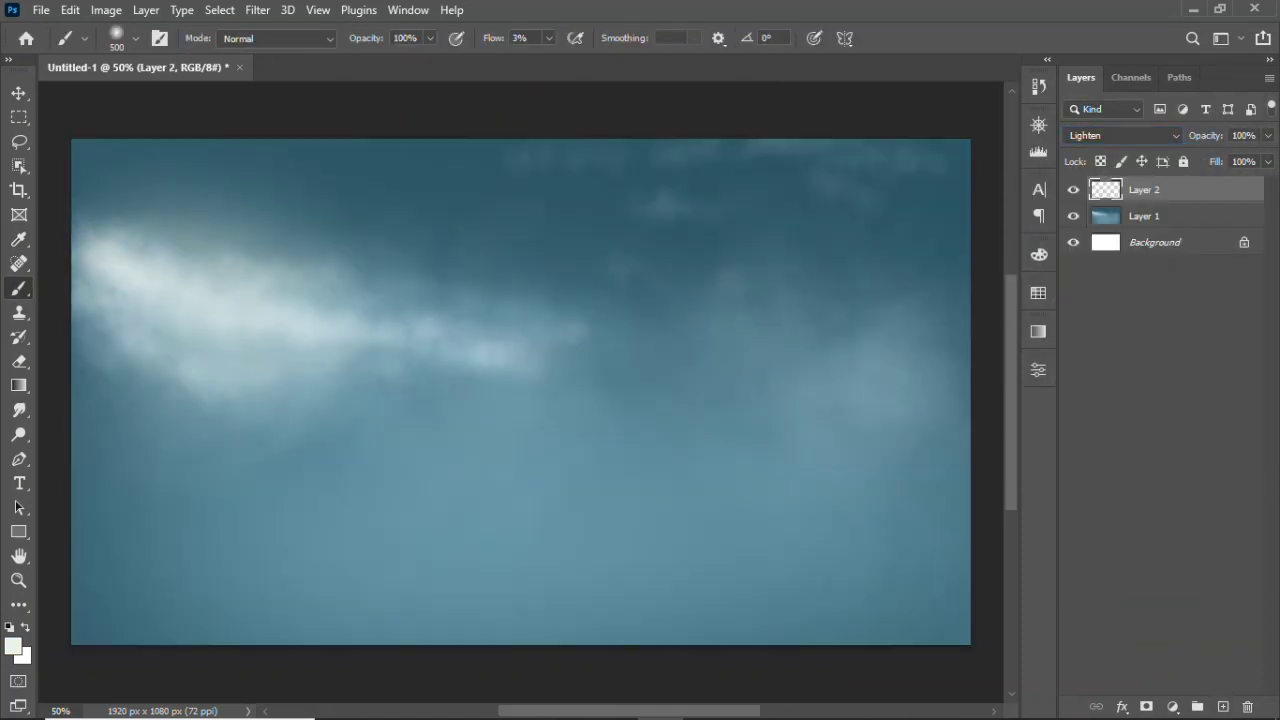
pyautogui.moveTo(300, 320); pyautogui.dragTo(110, 290)
pyautogui.moveTo(450, 330); pyautogui.dragTo(540, 340)
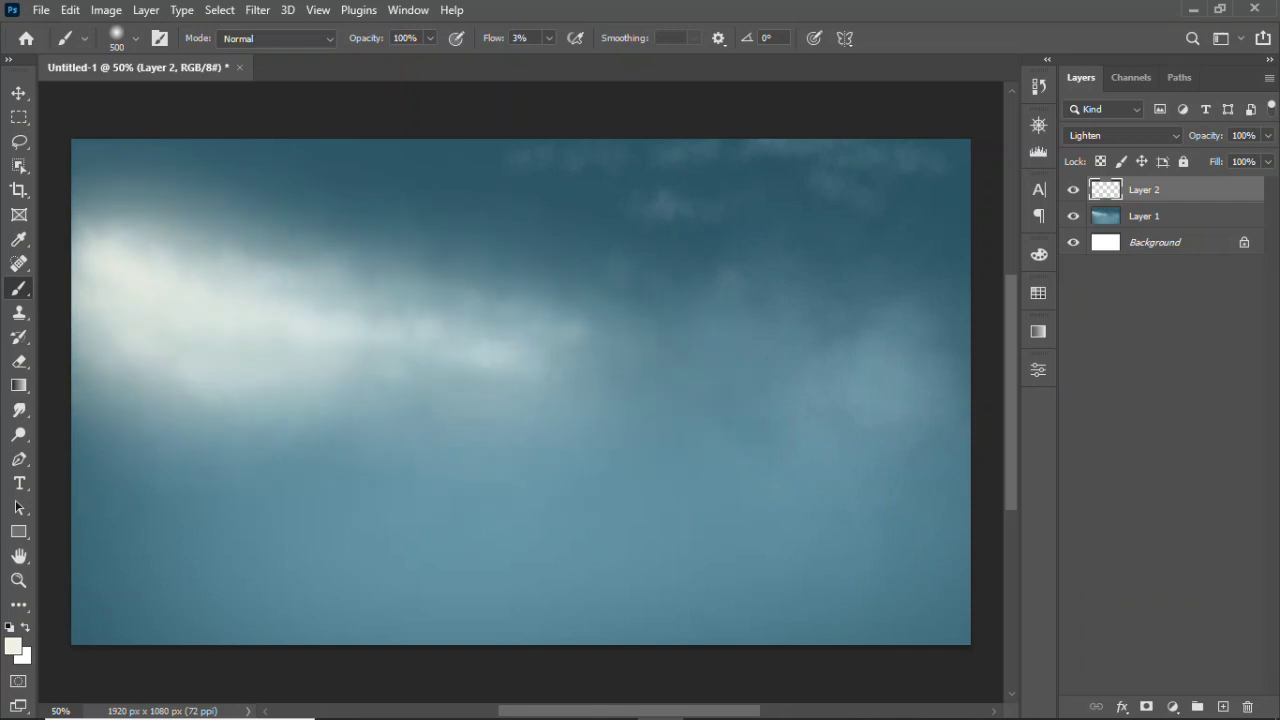
# - Paint Clouds 3 brush clouds along the top and lower middle of the teal sky layer
pyautogui.hotkey('alt', '[')
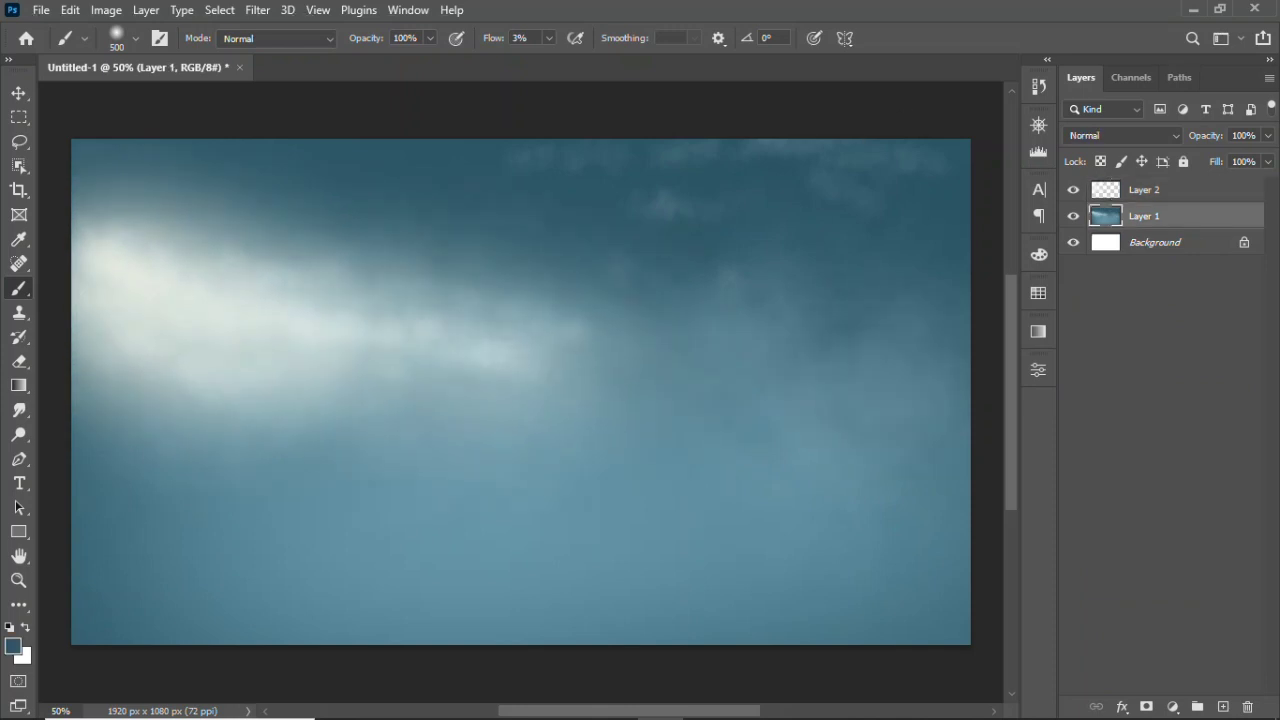
pyautogui.write('clo')
pyautogui.press('Right')
pyautogui.press('Right')
pyautogui.press('Up')
pyautogui.press('Return')
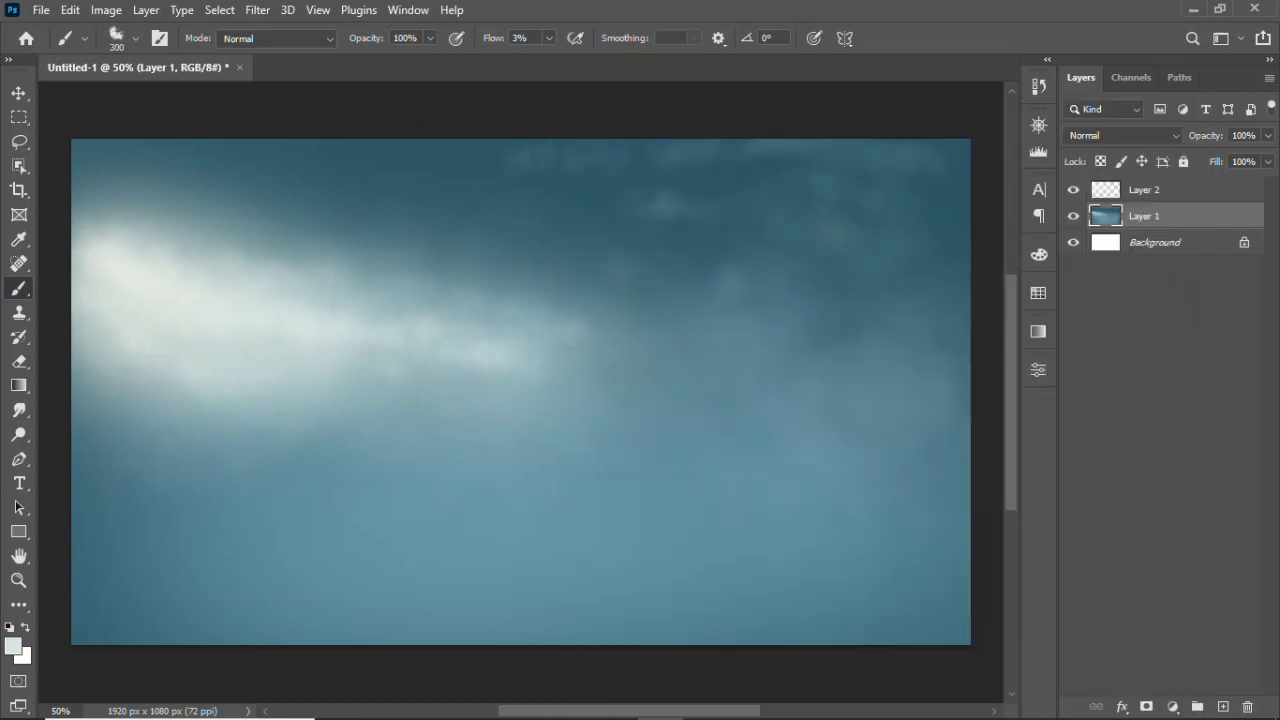
pyautogui.moveTo(912, 262); pyautogui.dragTo(337, 159)
pyautogui.moveTo(867, 455); pyautogui.dragTo(157, 491)
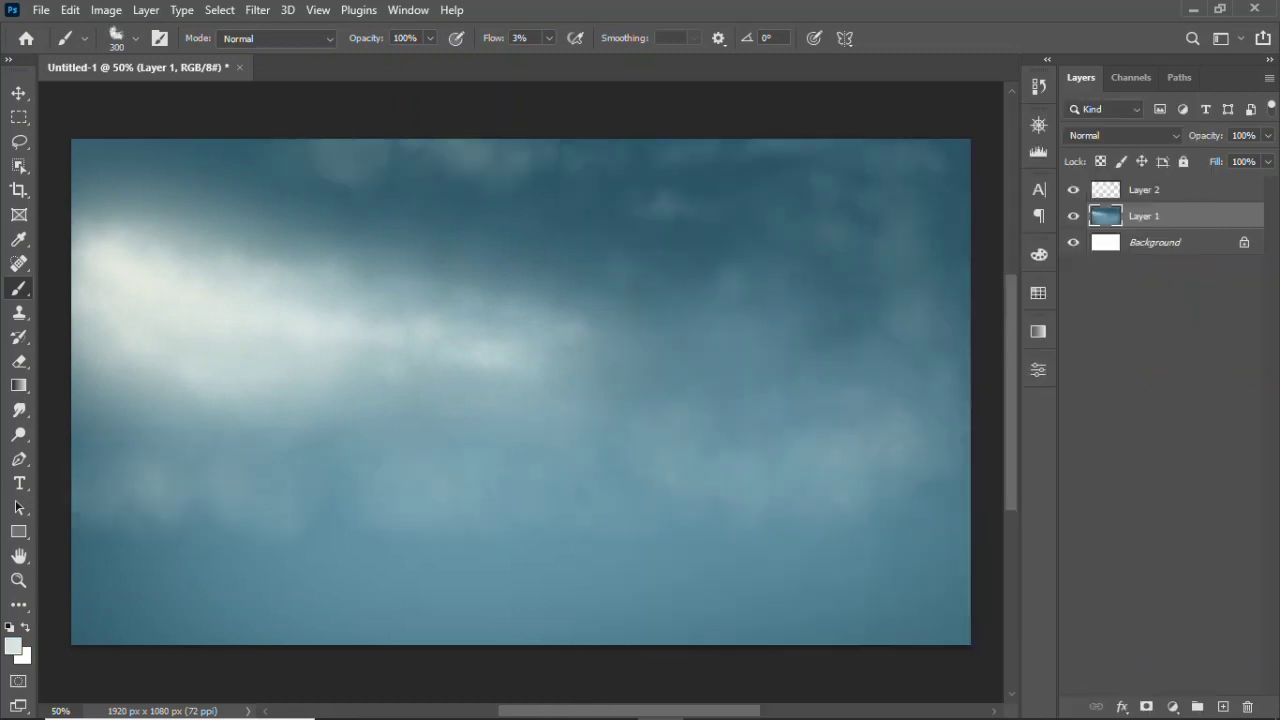
pyautogui.moveTo(180, 150); pyautogui.dragTo(520, 220)
# - Group both sky layers into a group named 'sky'
pyautogui.press('v')
pyautogui.keyDown('shift'); pyautogui.click(1144, 189); pyautogui.keyUp('shift')
pyautogui.hotkey('ctrl', 'g')
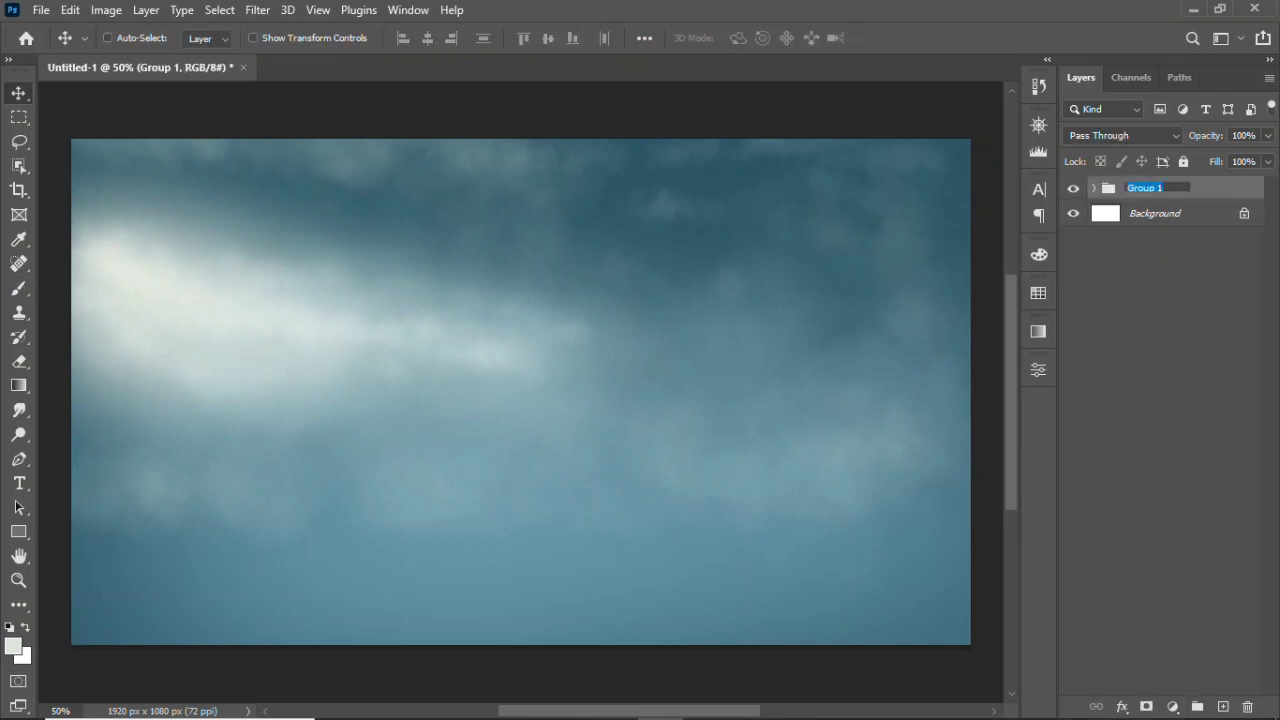
pyautogui.write('sky')
pyautogui.press('Return')
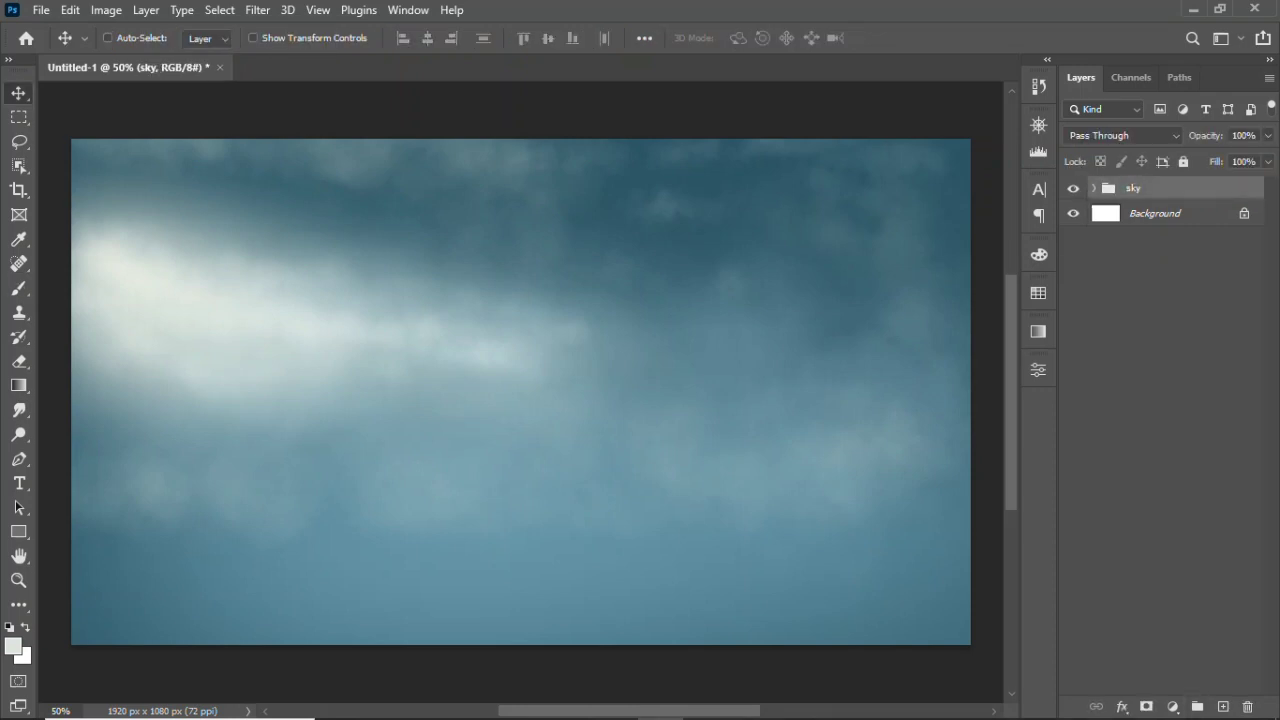
pyautogui.hotkey('alt', 'Tab')
# - Place the mountain photo flipped horizontally and stretched over the right side
pyautogui.moveTo(615, 225); pyautogui.dragTo(520, 390)
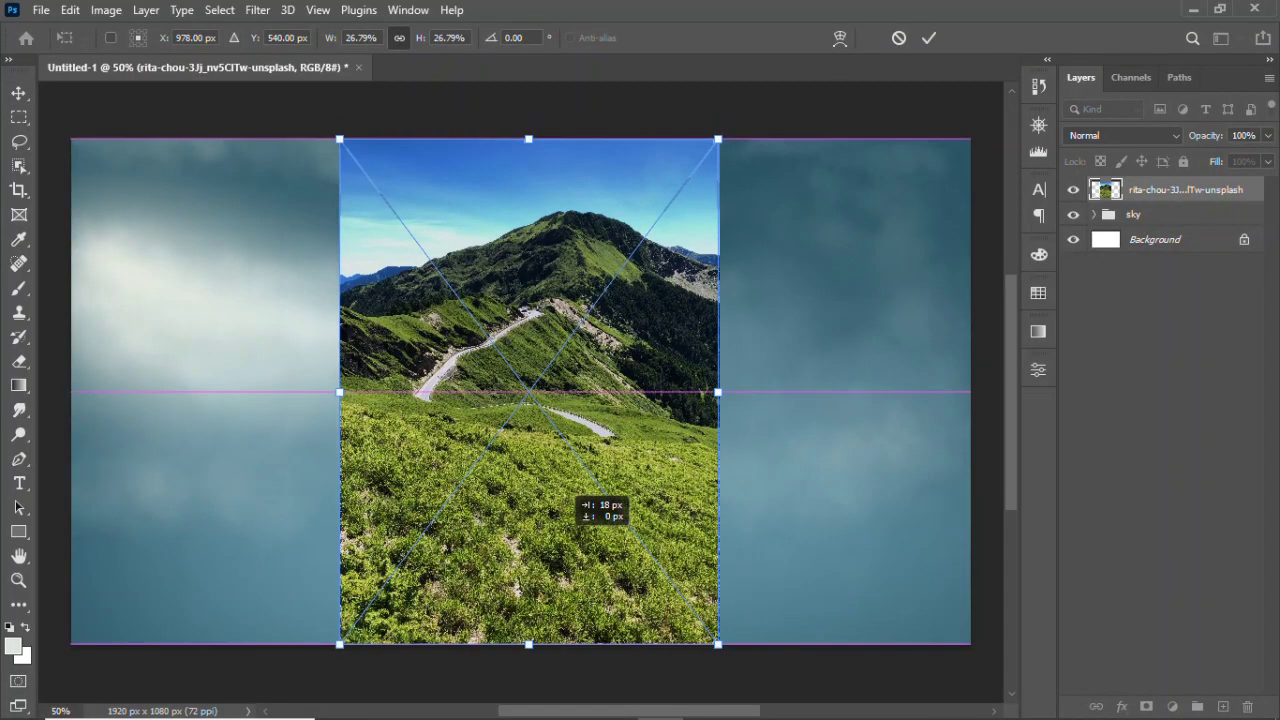
pyautogui.rightClick(532, 506)
pyautogui.click(545, 474)
pyautogui.moveTo(540, 485); pyautogui.dragTo(781, 490)
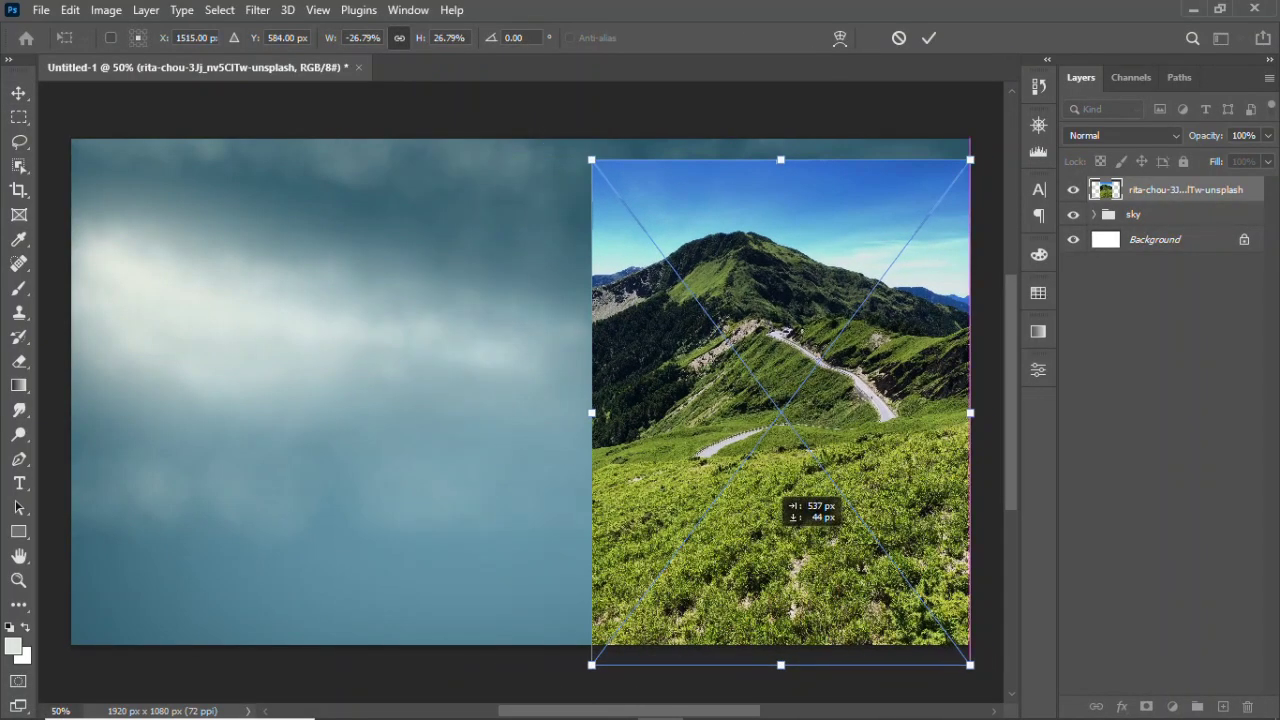
pyautogui.moveTo(591, 403); pyautogui.dragTo(471, 403)
pyautogui.press('Return')
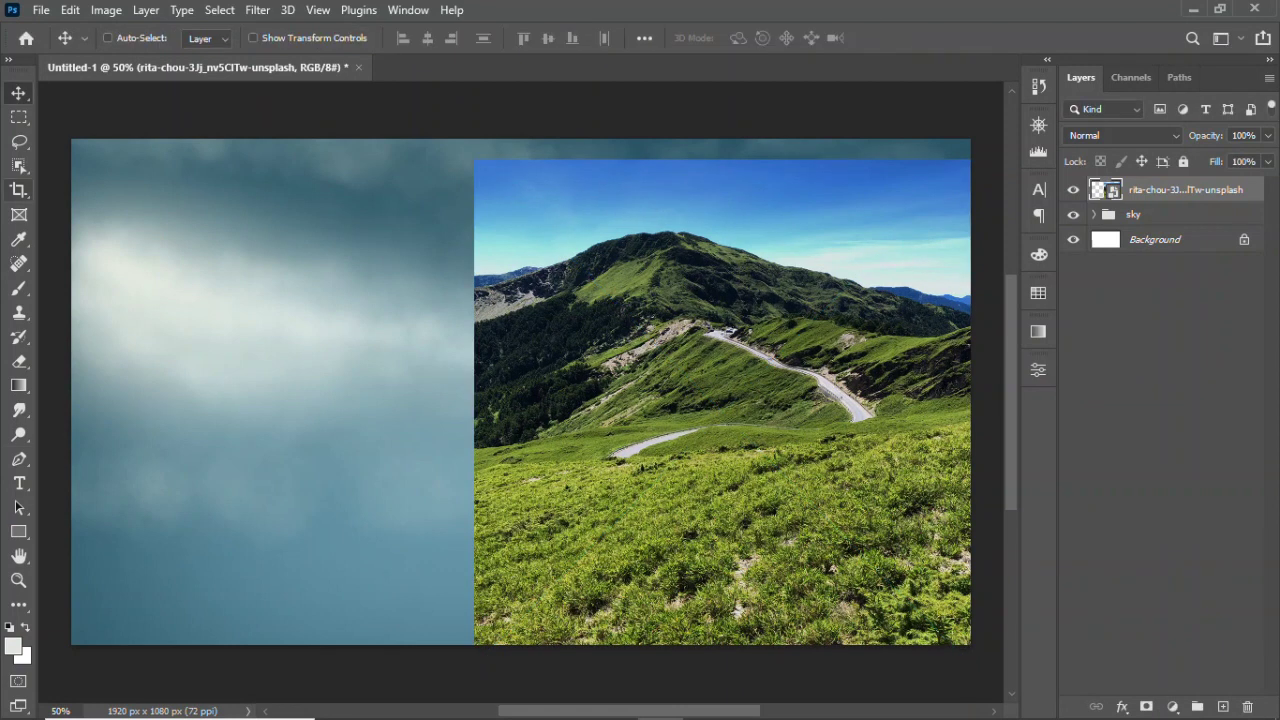
# - Outline the grass with a pen path and mask the photo to keep only the grass
pyautogui.rightClick(19, 459)
pyautogui.click(85, 459)
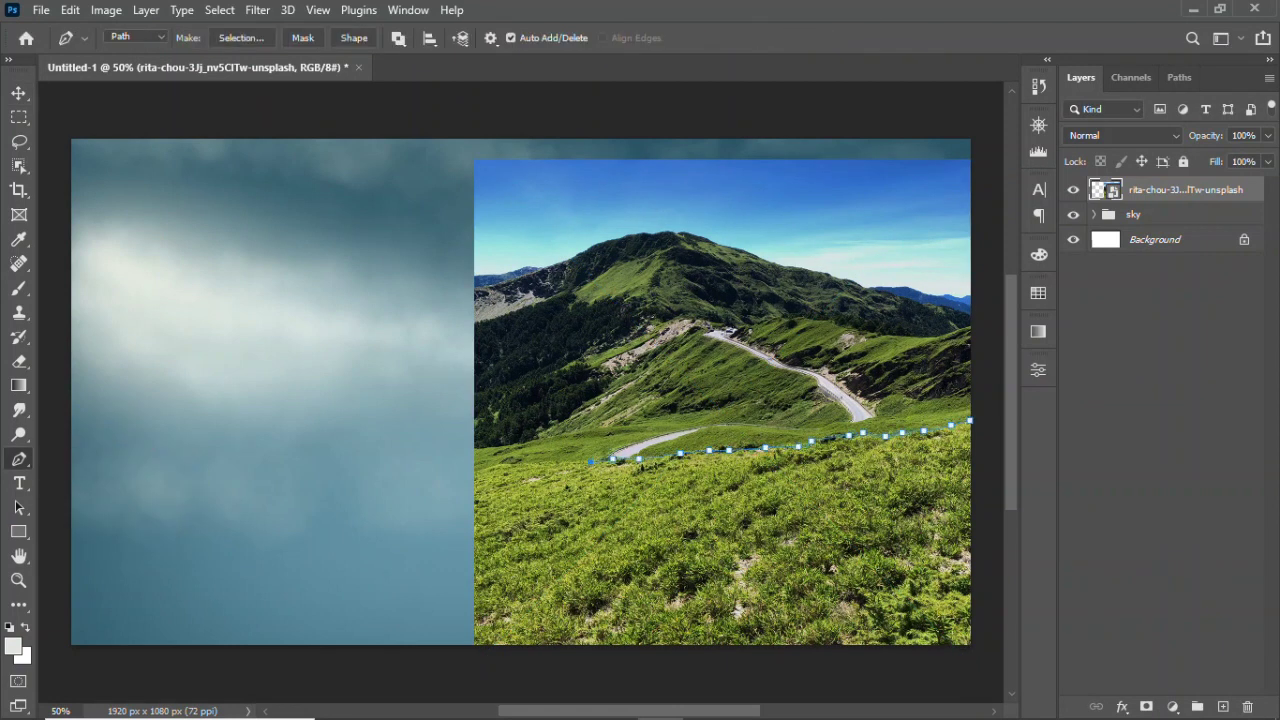
pyautogui.rightClick(808, 472)
pyautogui.click(860, 130)
pyautogui.press('Return')
pyautogui.click(1146, 707)
pyautogui.press('v')
# - Rotate and shrink the grass slope into the lower-right corner
pyautogui.hotkey('ctrl', 't')
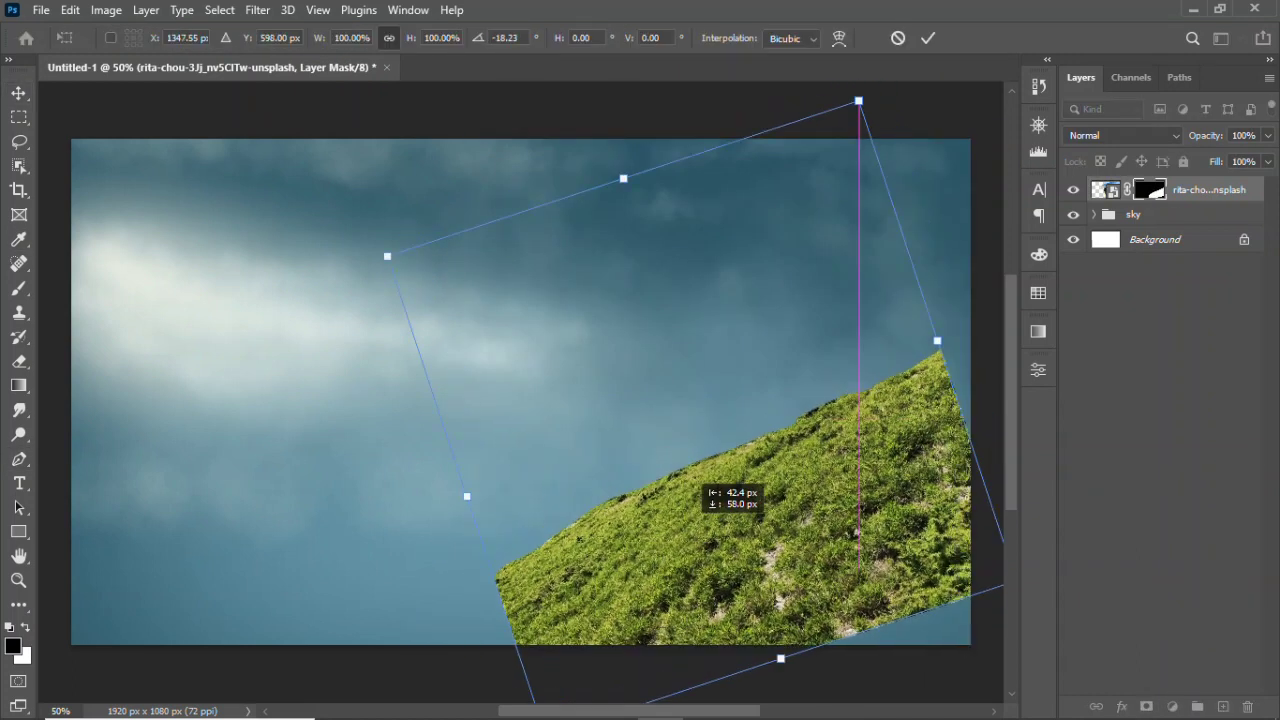
pyautogui.moveTo(412, 297)
pyautogui.mouseDown()
pyautogui.moveTo(482, 339)
pyautogui.moveTo(494, 365)
pyautogui.mouseUp()
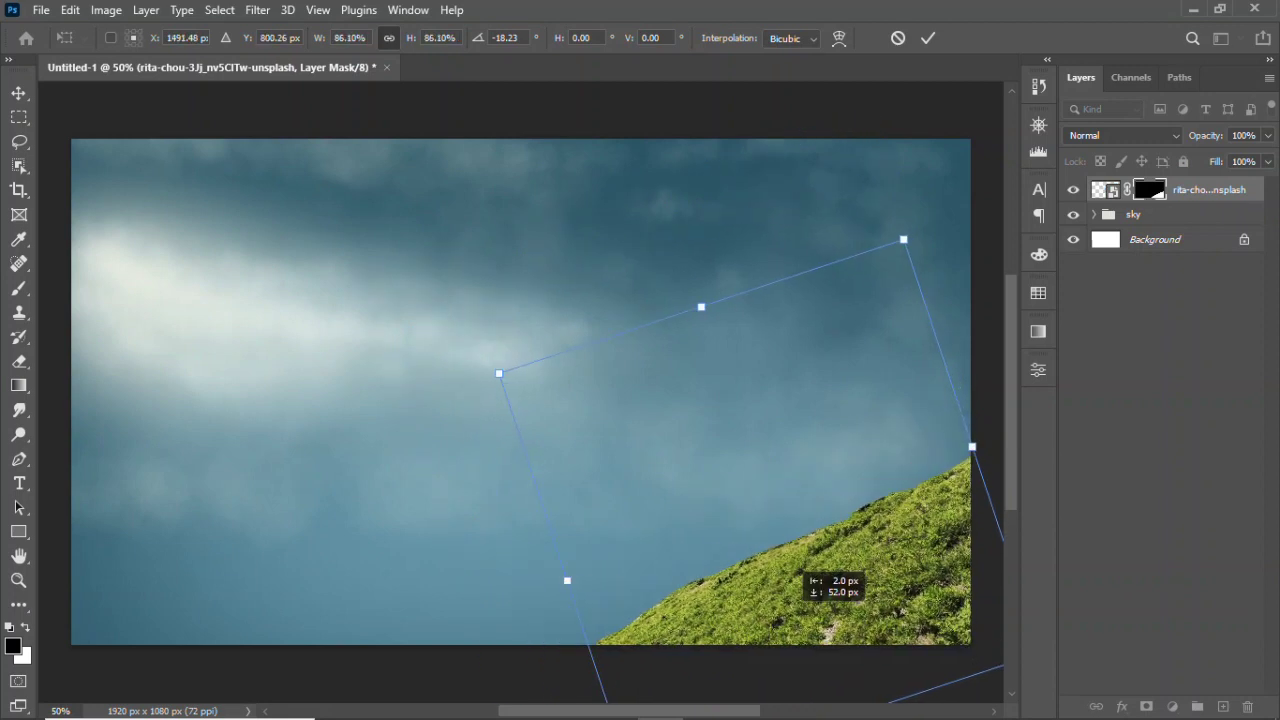
pyautogui.rightClick(802, 514)
pyautogui.click(840, 258)
pyautogui.press('Return')
pyautogui.press('Return')
pyautogui.press('z')
pyautogui.moveTo(500, 400); pyautogui.dragTo(560, 400)
# - Select the 17 px Chalk brush and apply the grass layer mask permanently
pyautogui.press('b')
pyautogui.rightClick(510, 100)
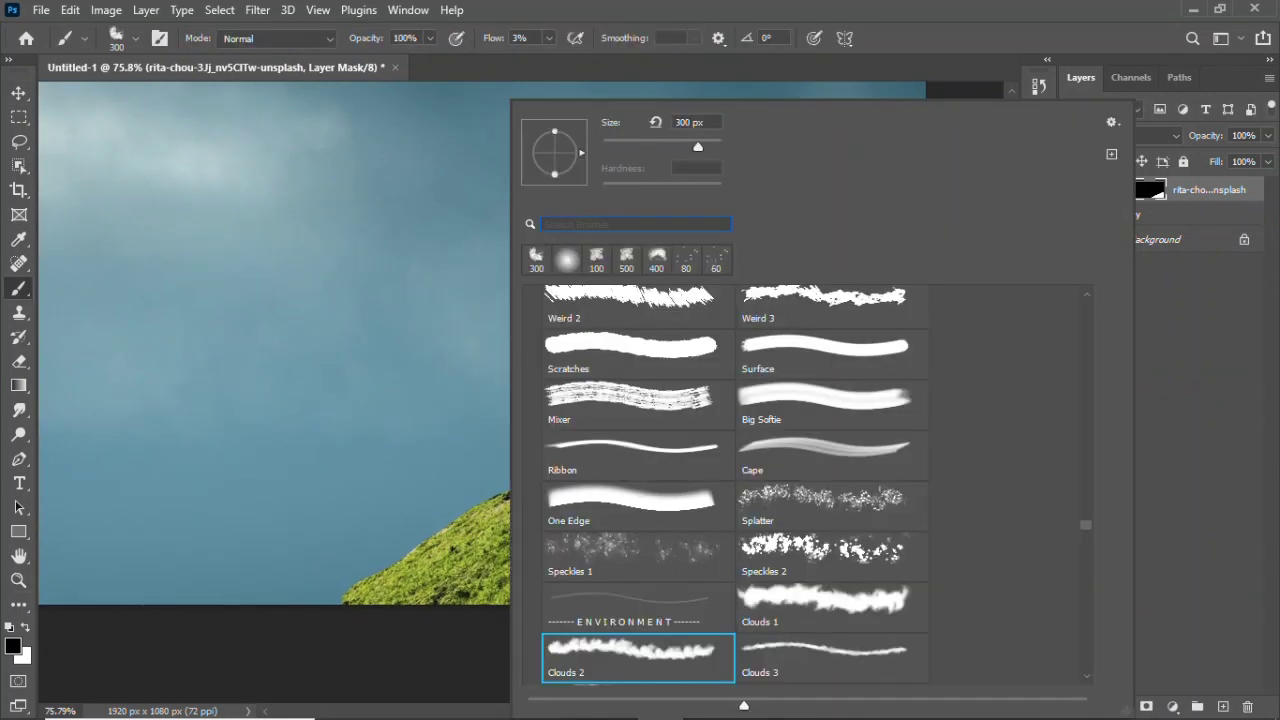
pyautogui.write('chalk')
pyautogui.doubleClick(618, 338)
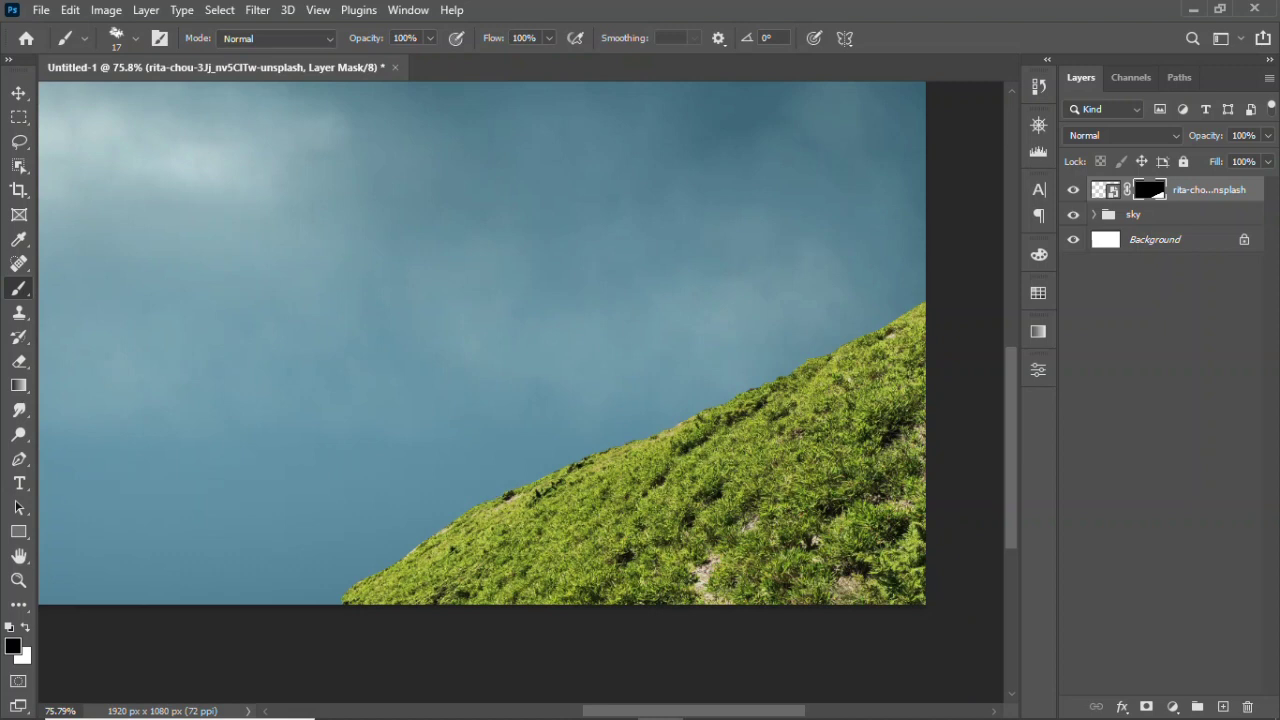
pyautogui.press('v')
pyautogui.rightClick(1208, 189)
pyautogui.click(1000, 428)
pyautogui.click(257, 9)
pyautogui.click(543, 326)
# - Warp the grass into a curved hill with lowered left and right edges
pyautogui.hotkey('ctrl', 't')
pyautogui.rightClick(612, 86)
pyautogui.click(625, 283)
pyautogui.moveTo(780, 320); pyautogui.dragTo(502, 528)
pyautogui.moveTo(700, 595); pyautogui.dragTo(730, 560)
pyautogui.moveTo(325, 305)
pyautogui.mouseDown()
pyautogui.moveTo(395, 453)
pyautogui.moveTo(259, 438)
pyautogui.mouseUp()
pyautogui.moveTo(868, 301); pyautogui.dragTo(893, 344)
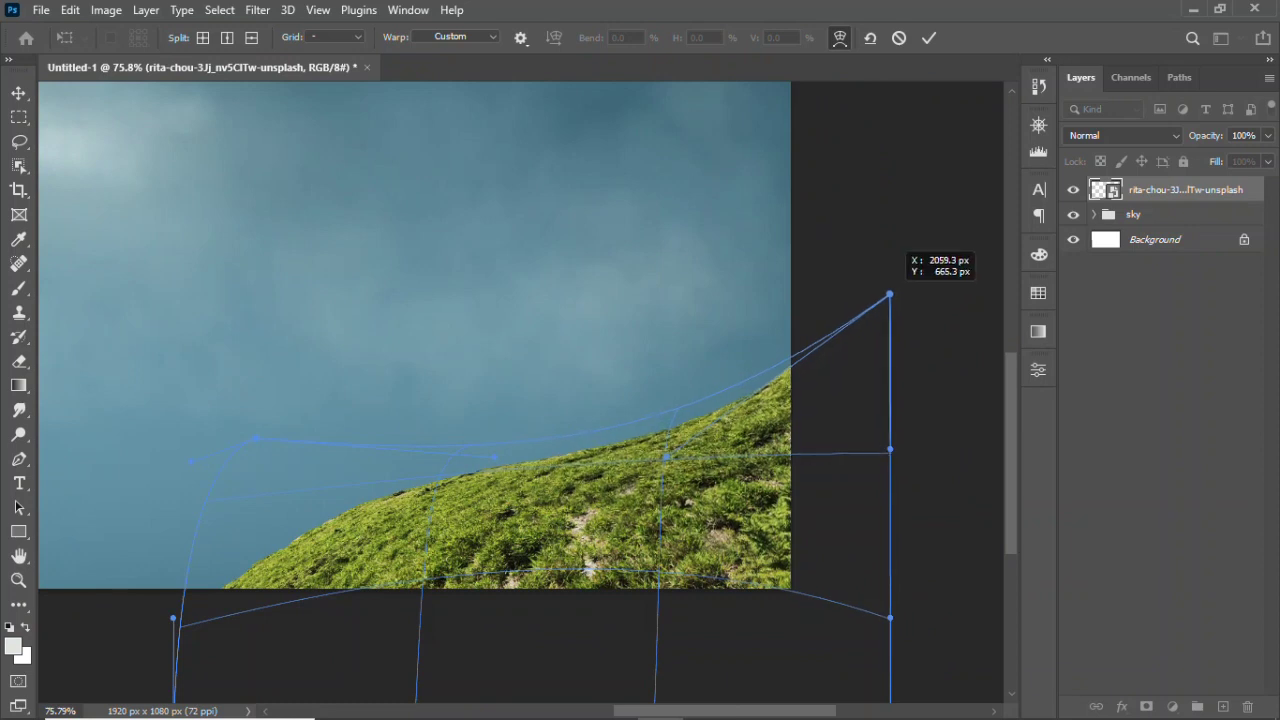
pyautogui.moveTo(580, 540); pyautogui.dragTo(596, 545)
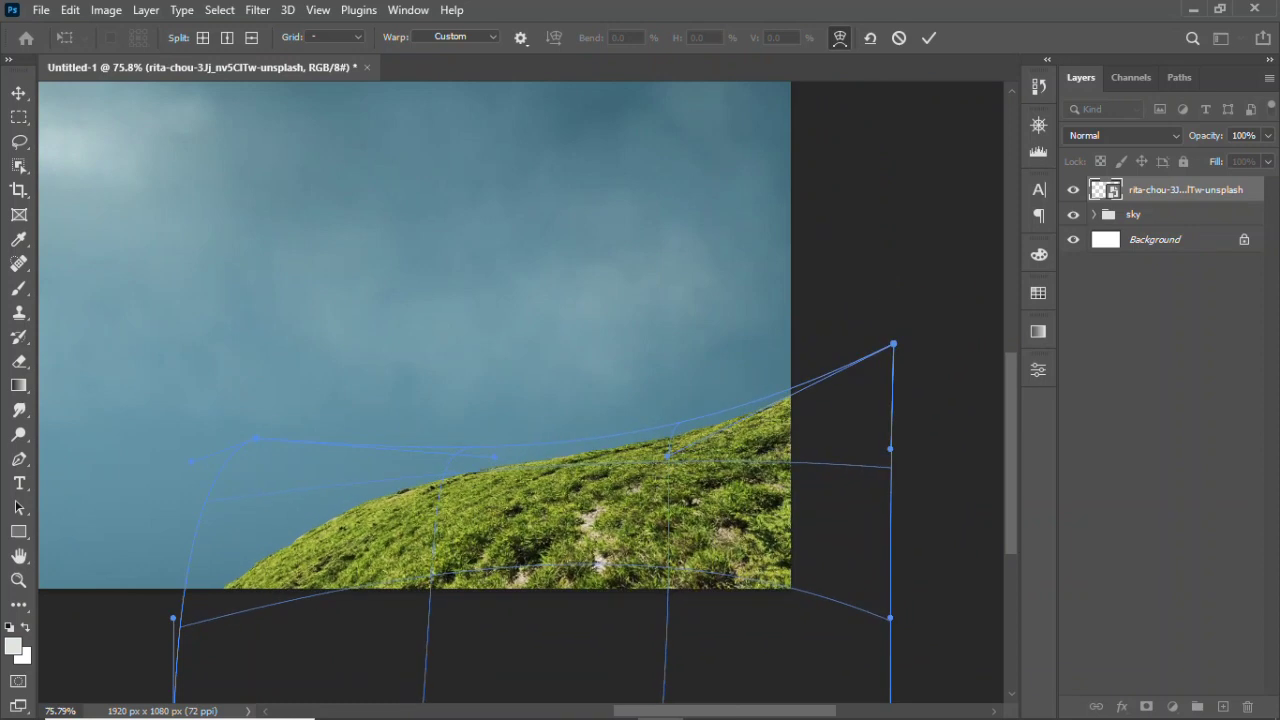
pyautogui.click(929, 37)
pyautogui.hotkey('ctrl', '0')
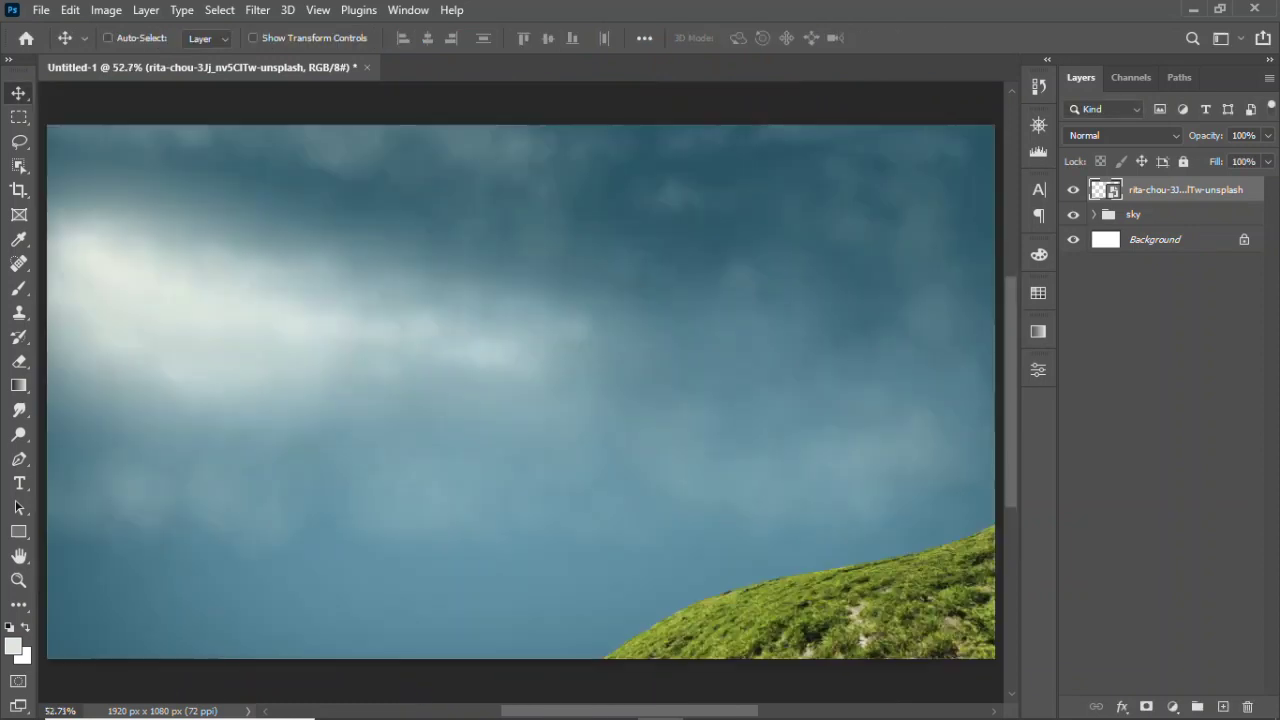
# - Place the second mountain photo low on the left of the canvas
pyautogui.hotkey('alt', 'Tab')
pyautogui.click(211, 240)
pyautogui.press('Return')
pyautogui.click(1257, 10)
pyautogui.moveTo(615, 232)
pyautogui.mouseDown()
pyautogui.moveTo(370, 562)
pyautogui.moveTo(250, 565)
pyautogui.mouseUp()
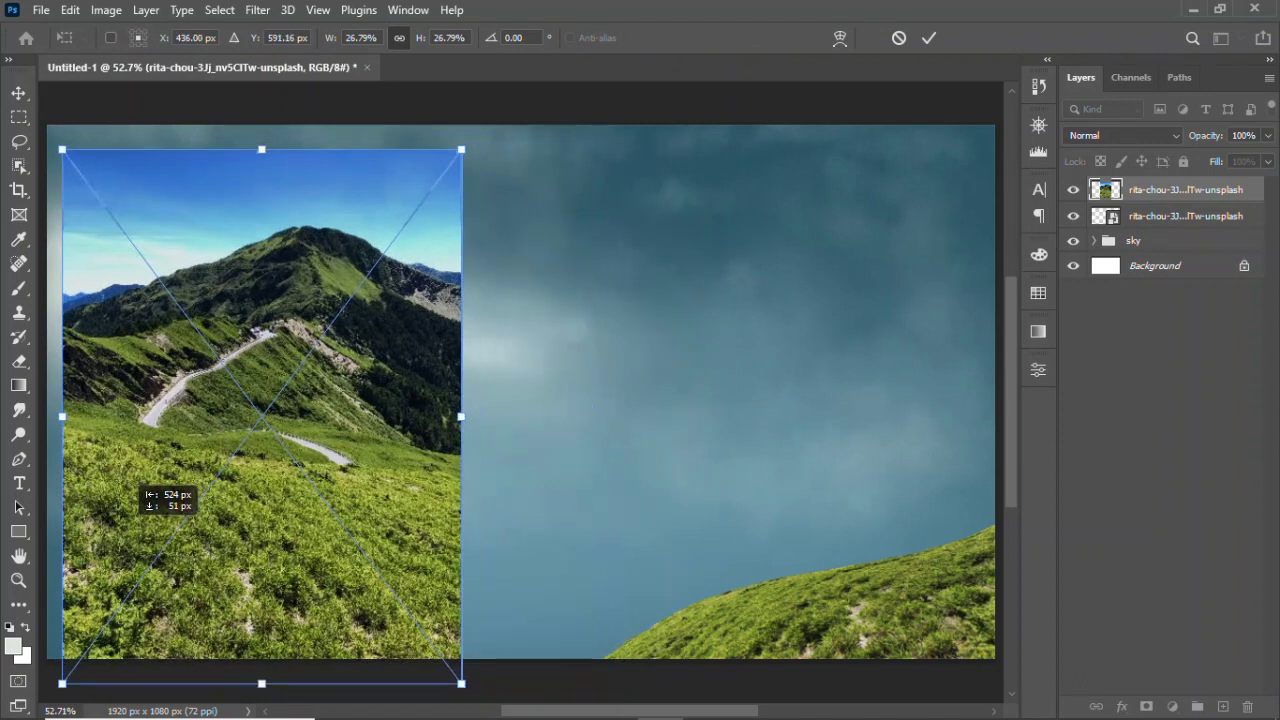
pyautogui.press('Return')
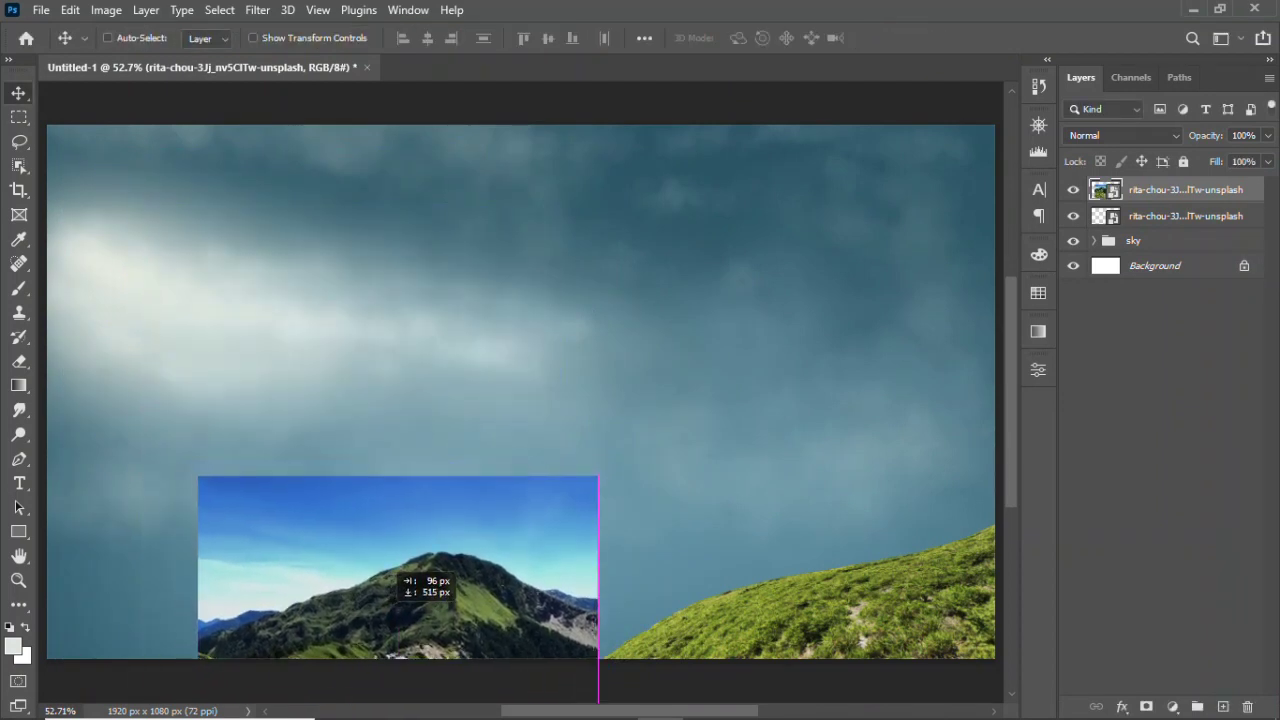
pyautogui.moveTo(345, 317); pyautogui.dragTo(417, 315)
# - Lasso and mask the peak, move it down, and send it below the top layer
pyautogui.press('l')
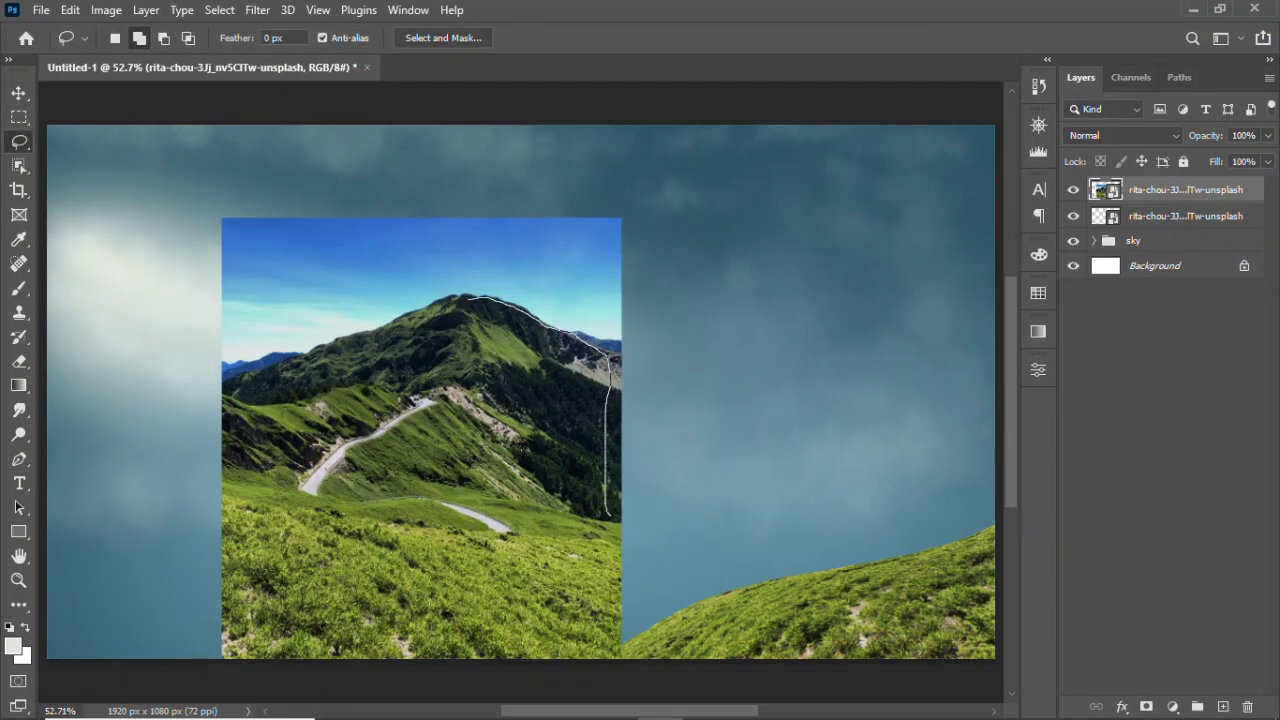
pyautogui.click(1146, 707)
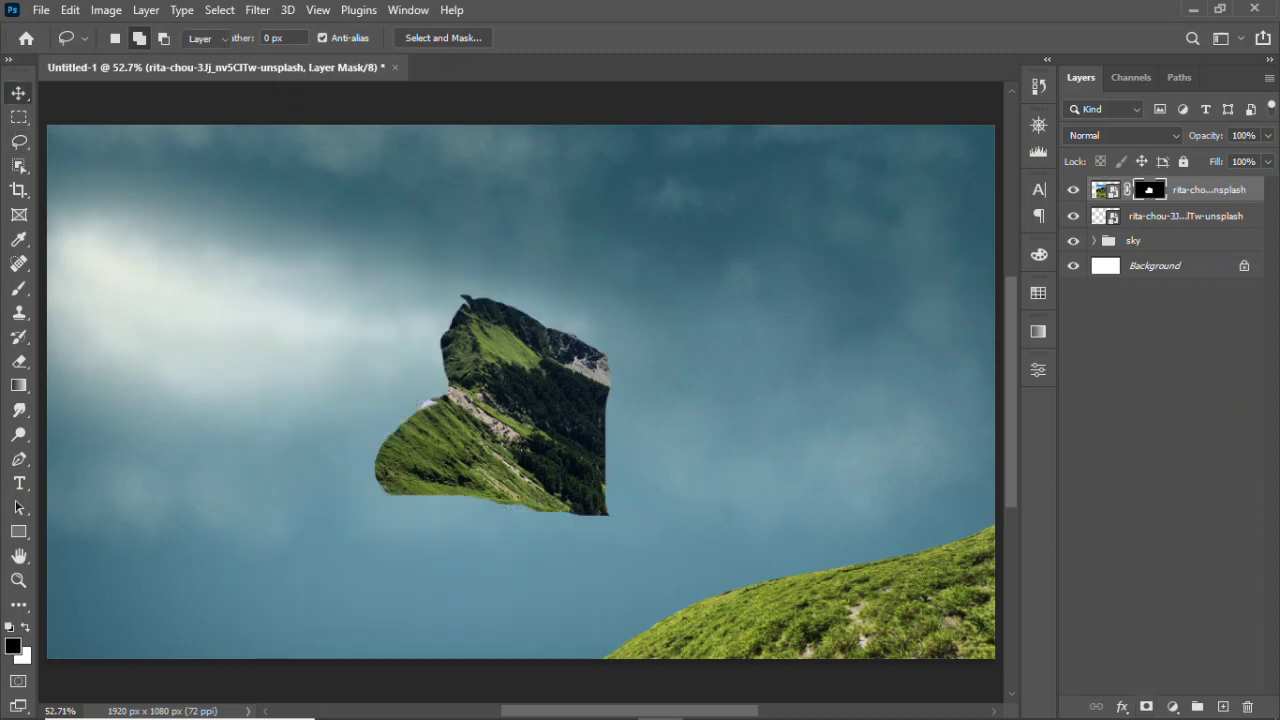
pyautogui.press('v')
pyautogui.moveTo(548, 300); pyautogui.dragTo(558, 530)
pyautogui.hotkey('ctrl', '[')
# - Scale the peak to about 120% and rotate it about 22°
pyautogui.hotkey('ctrl', 't')
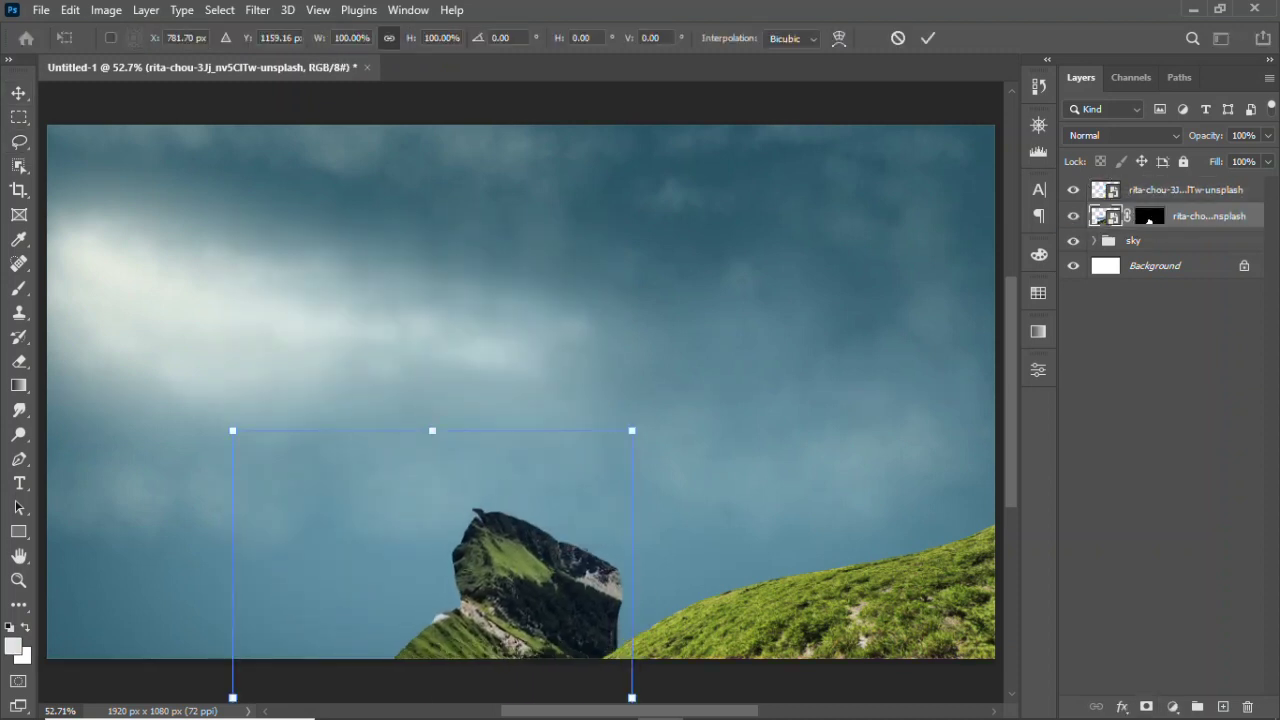
pyautogui.moveTo(640, 520); pyautogui.dragTo(560, 470)
pyautogui.moveTo(520, 528); pyautogui.dragTo(438, 512)
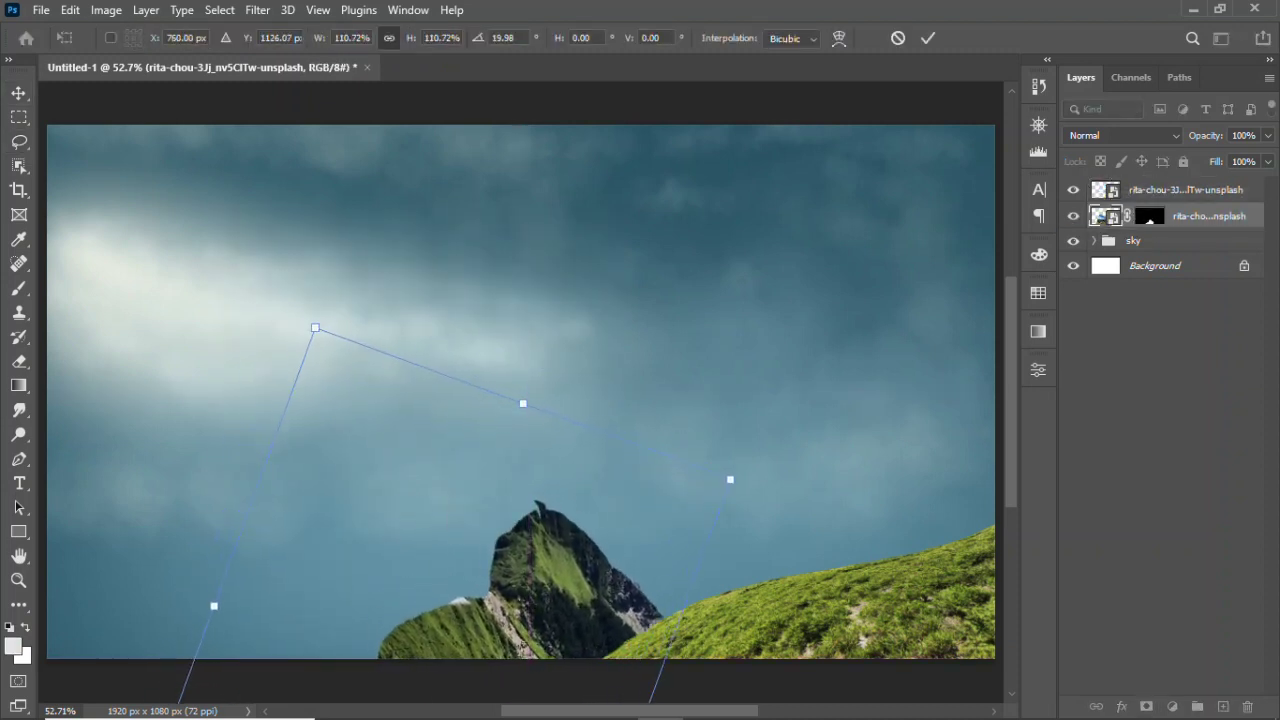
pyautogui.moveTo(205, 610); pyautogui.dragTo(180, 566)
pyautogui.moveTo(470, 540); pyautogui.dragTo(487, 553)
pyautogui.press('Return')
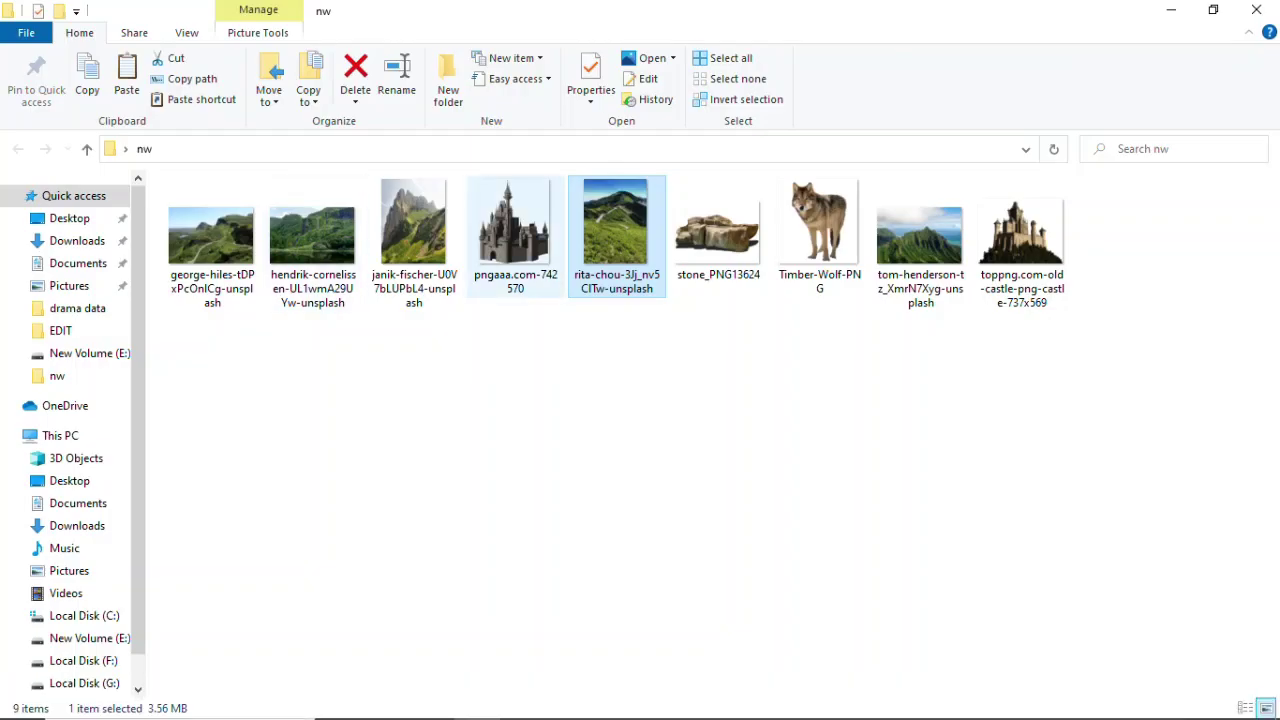
# - Place the mountain photo, lasso-mask its grassy foreground, and move it left
pyautogui.moveTo(615, 235)
pyautogui.mouseDown()
pyautogui.moveTo(660, 700)
pyautogui.moveTo(380, 380)
pyautogui.mouseUp()
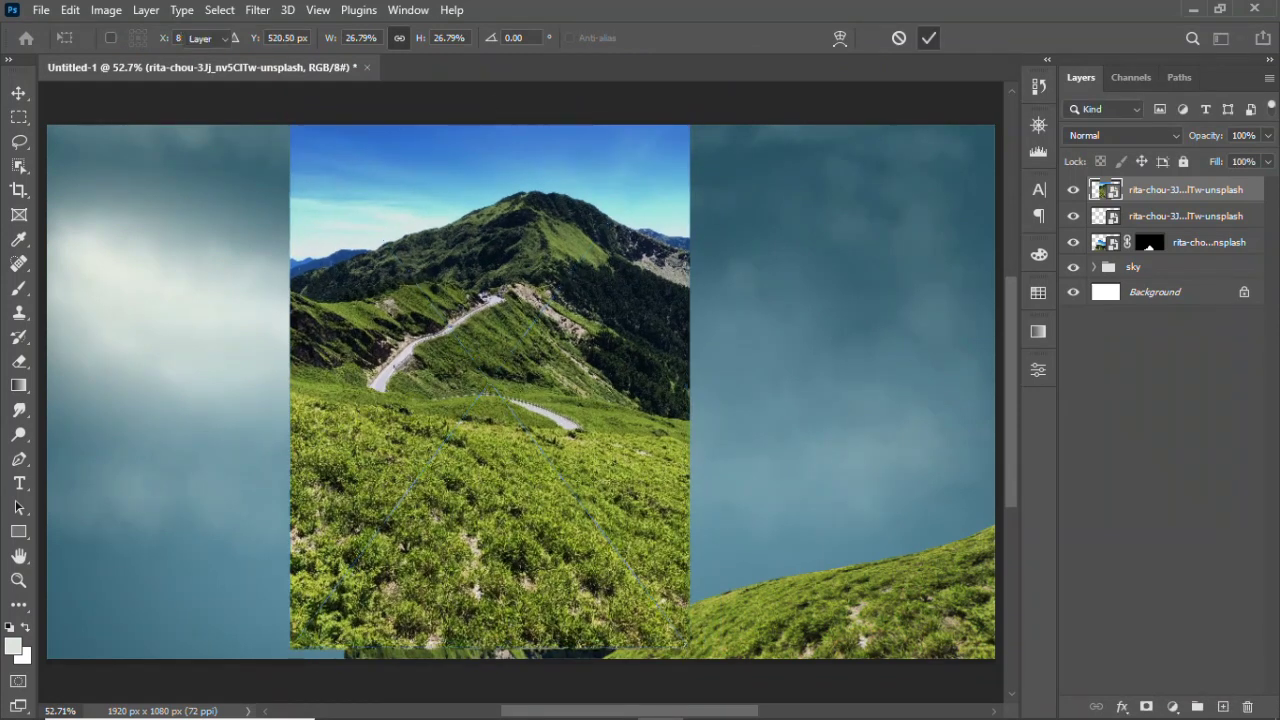
pyautogui.press('Return')
pyautogui.rightClick(20, 141)
pyautogui.click(95, 141)
pyautogui.moveTo(290, 388); pyautogui.dragTo(208, 437)
pyautogui.click(1146, 706)
pyautogui.press('v')
pyautogui.moveTo(490, 425); pyautogui.dragTo(262, 447)
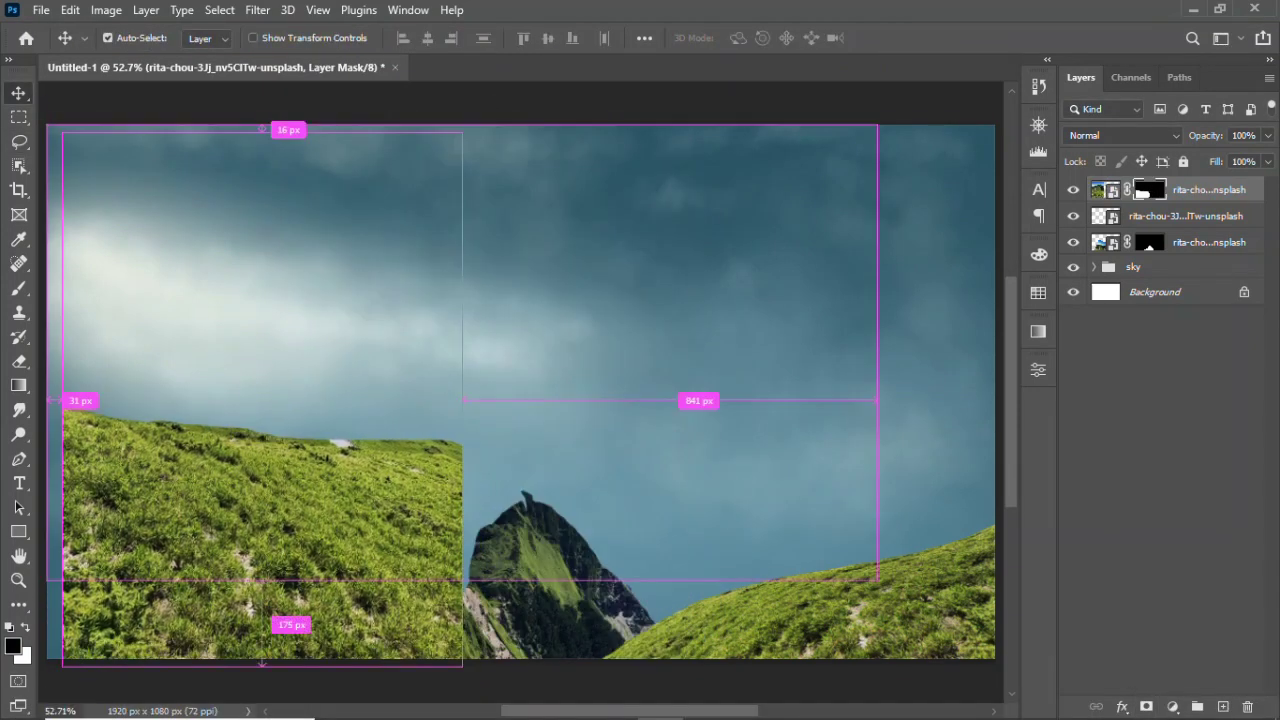
# - Enlarge the grass patch to about 120% and rotate it toward the mountain
pyautogui.hotkey('ctrl', 't')
pyautogui.moveTo(462, 132)
pyautogui.mouseDown()
pyautogui.moveTo(522, 378)
pyautogui.moveTo(575, 374)
pyautogui.mouseUp()
pyautogui.moveTo(410, 470); pyautogui.dragTo(410, 490)
pyautogui.moveTo(600, 120); pyautogui.dragTo(590, 160)
pyautogui.moveTo(320, 470); pyautogui.dragTo(300, 488)
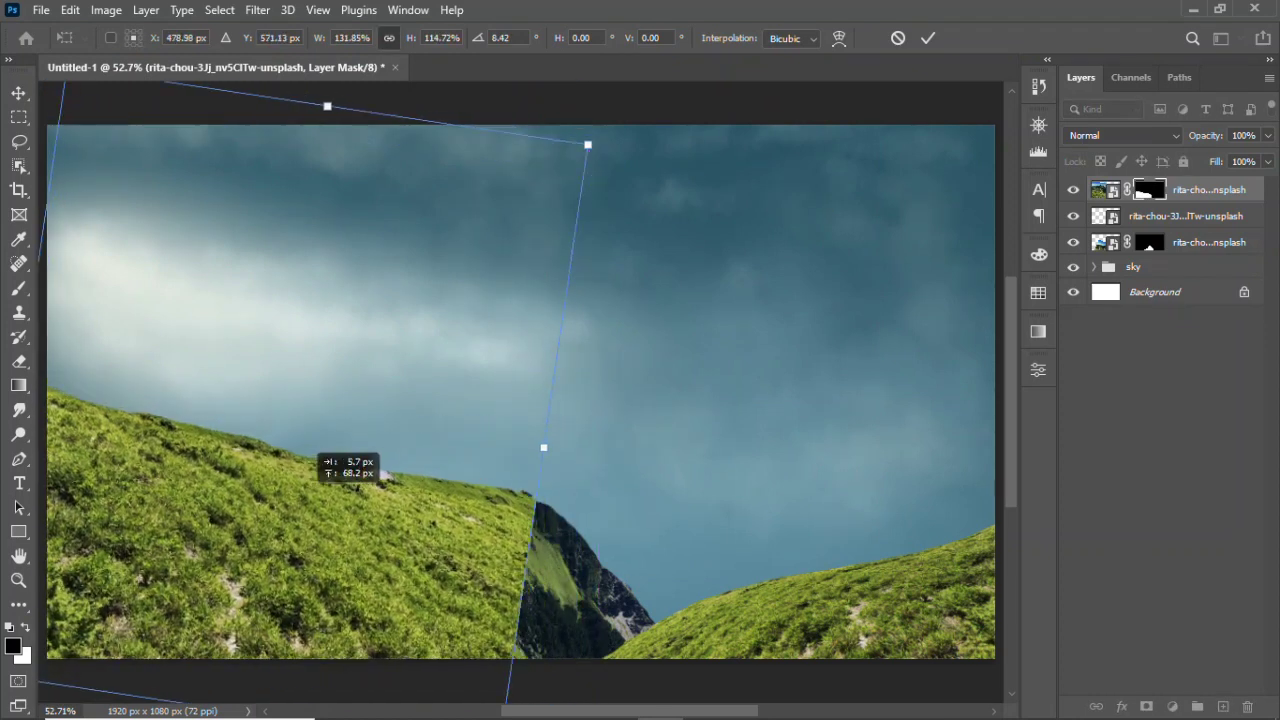
pyautogui.moveTo(380, 470); pyautogui.dragTo(390, 465)
pyautogui.press('Return')
# - Convert the grass to a Smart Object and warp it into a bent slope
pyautogui.rightClick(1204, 190)
pyautogui.click(1030, 206)
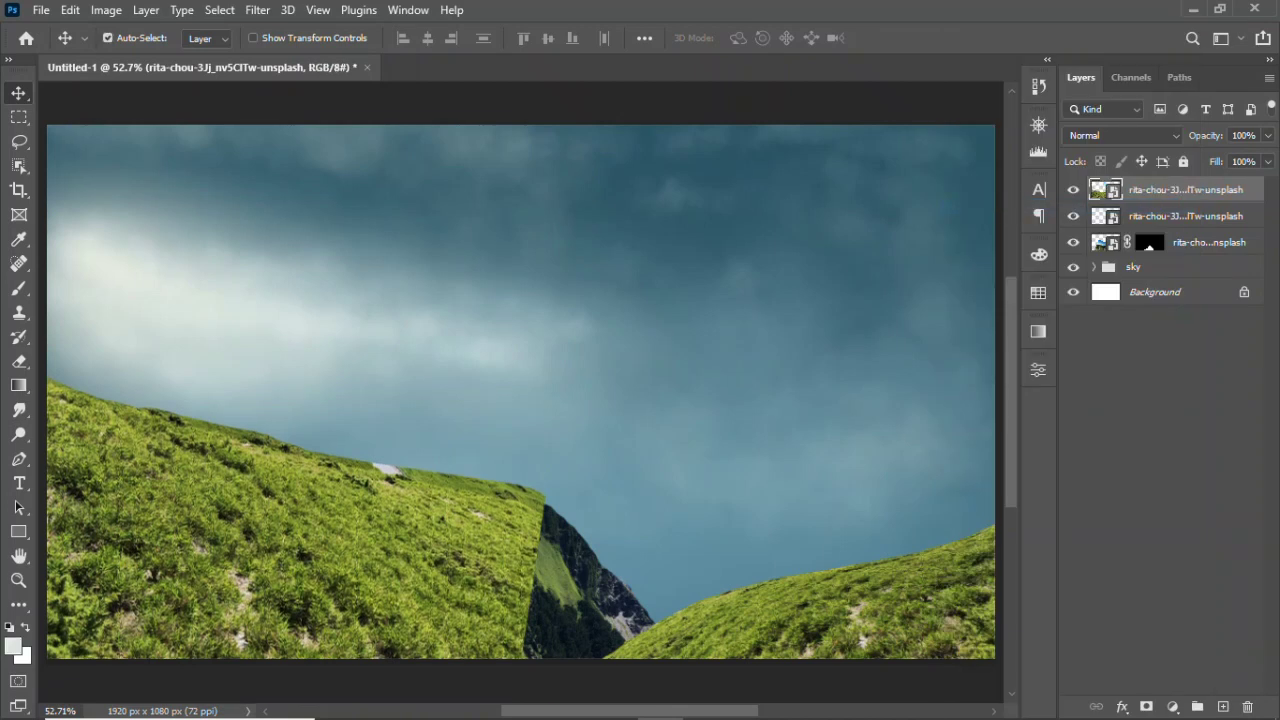
pyautogui.hotkey('ctrl', 't')
pyautogui.rightClick(258, 92)
pyautogui.click(285, 288)
pyautogui.moveTo(300, 372); pyautogui.dragTo(300, 400)
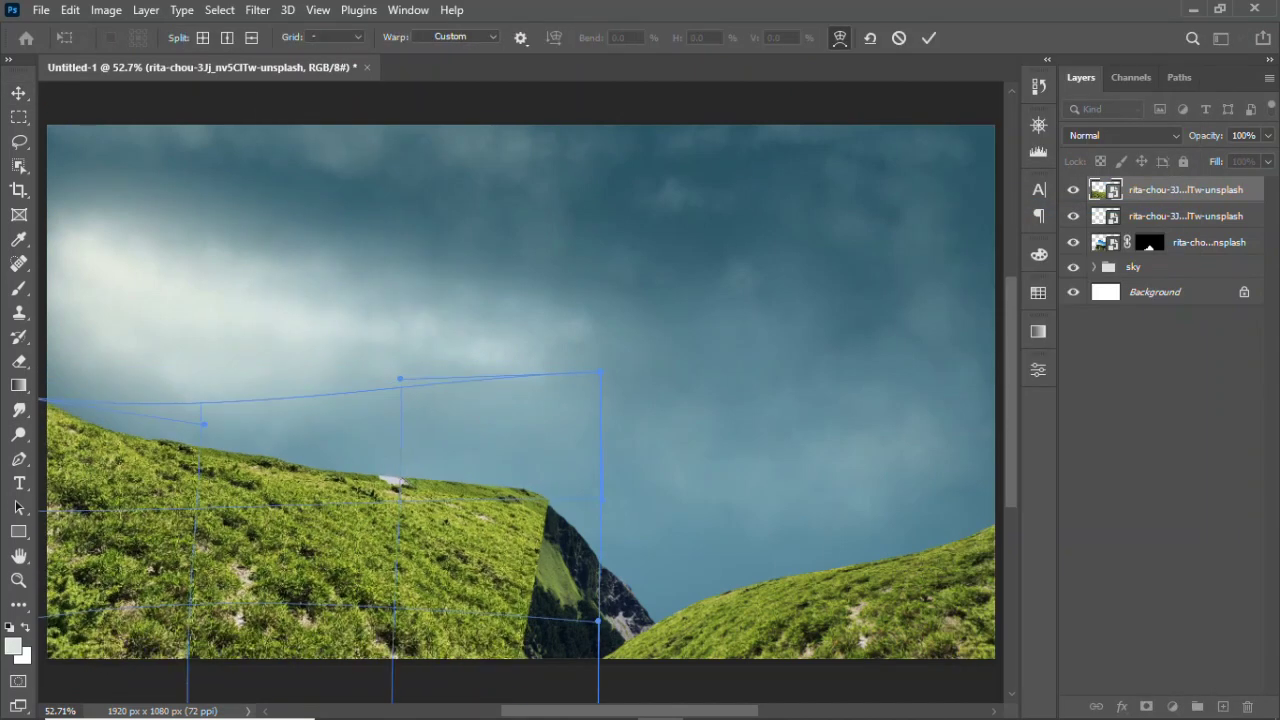
pyautogui.moveTo(598, 621); pyautogui.dragTo(587, 605)
pyautogui.moveTo(170, 697); pyautogui.dragTo(166, 702)
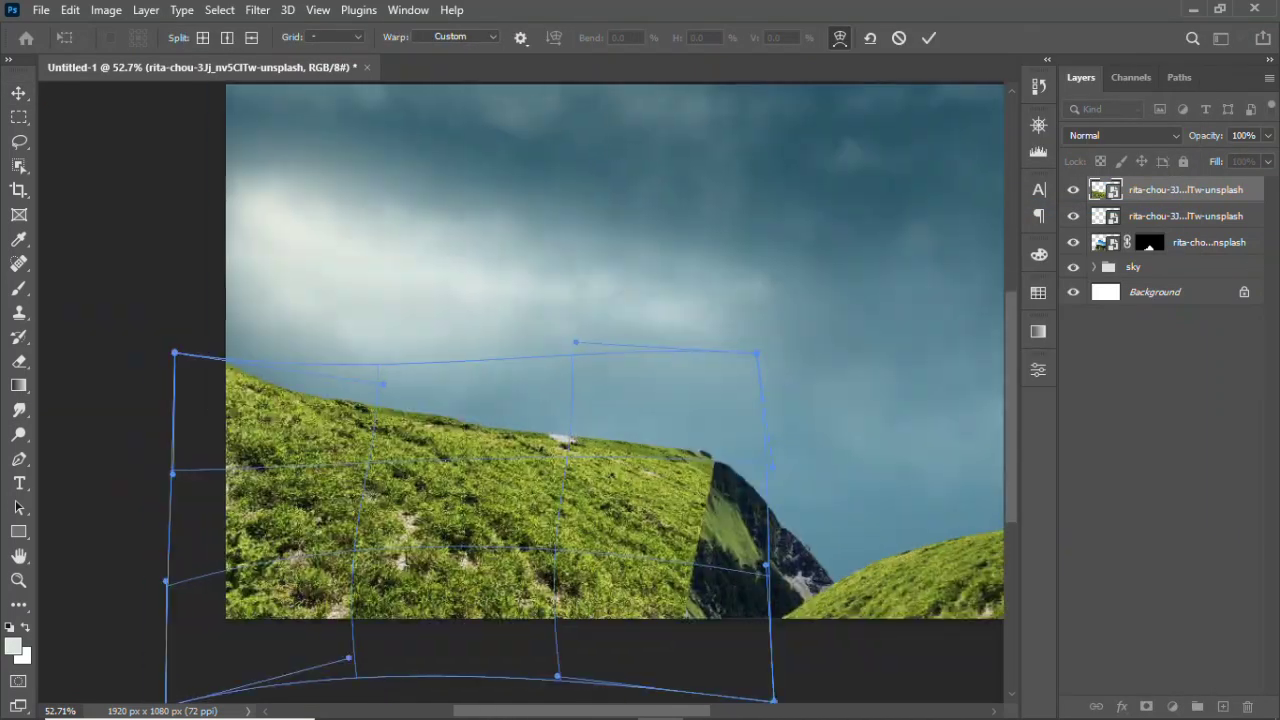
pyautogui.moveTo(386, 394); pyautogui.dragTo(395, 419)
pyautogui.moveTo(348, 658); pyautogui.dragTo(334, 671)
pyautogui.moveTo(774, 700); pyautogui.dragTo(828, 674)
pyautogui.press('Return')
# - Add a mask to the grass slope layer and choose a texture brush preset
pyautogui.click(1146, 707)
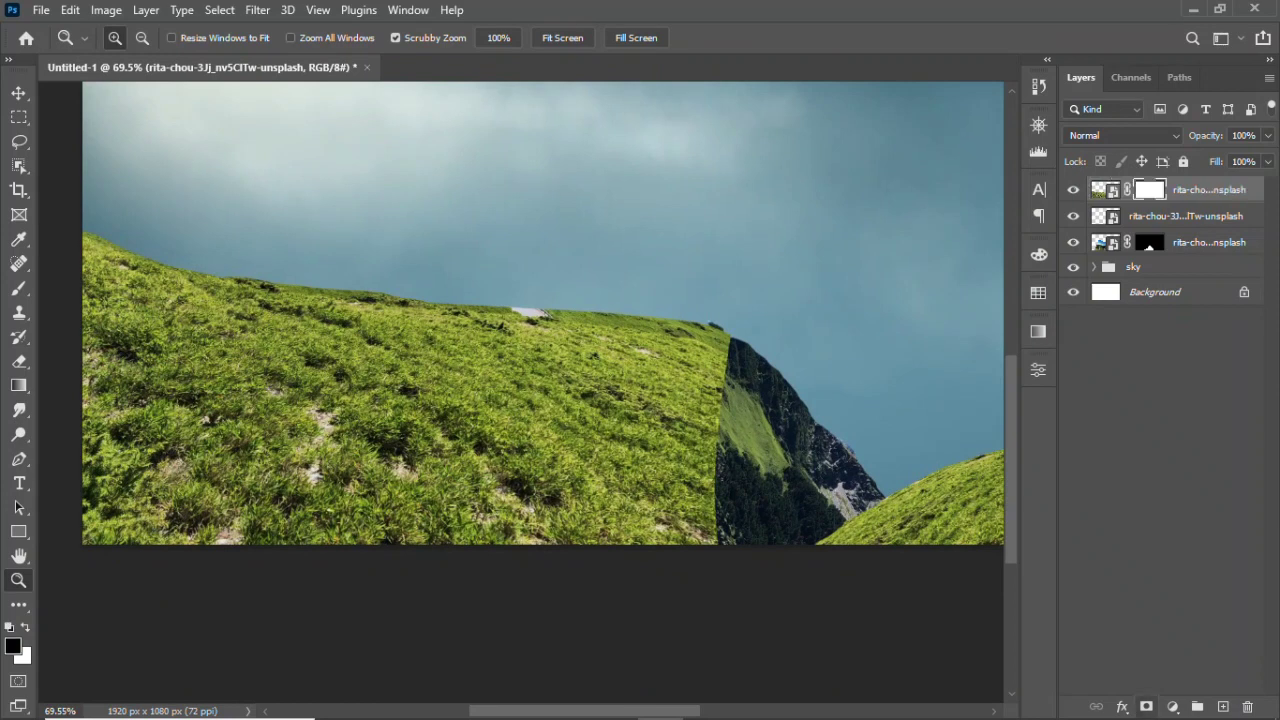
pyautogui.rightClick(529, 423)
pyautogui.press('Escape')
pyautogui.press('b')
pyautogui.rightClick(535, 99)
pyautogui.write('text')
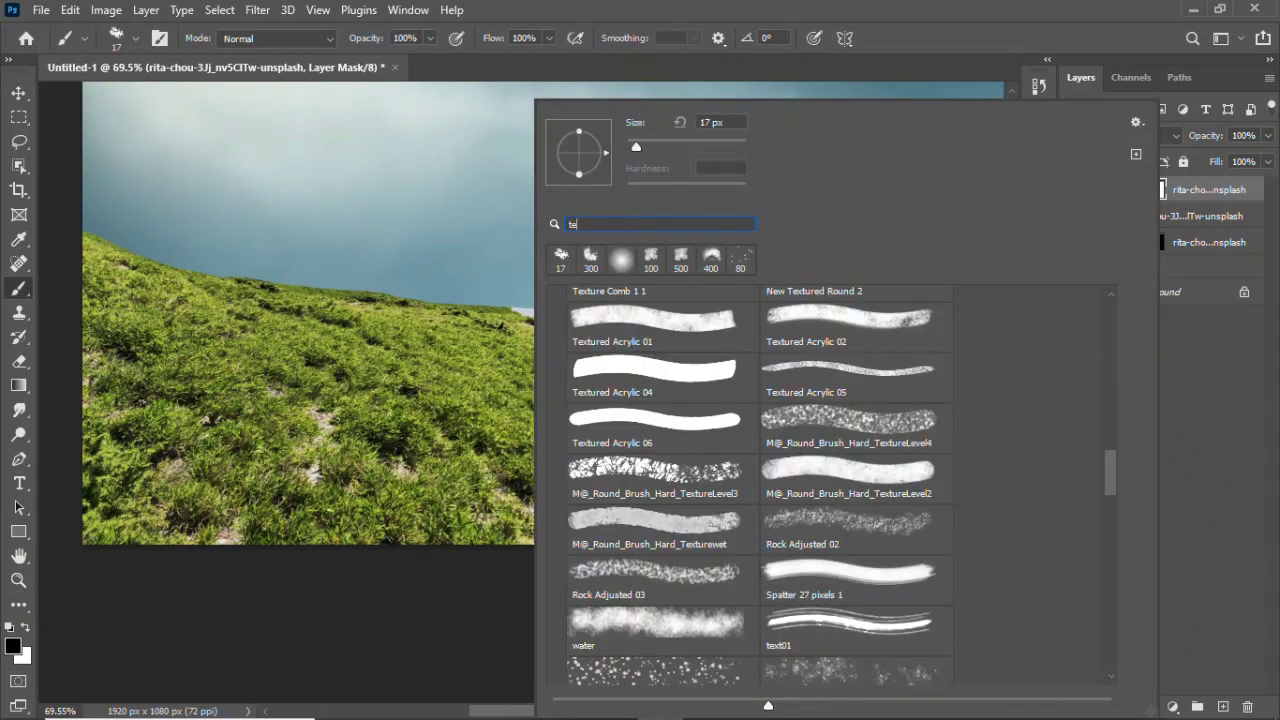
pyautogui.scroll(-10, 830, 480)
pyautogui.press('Return')
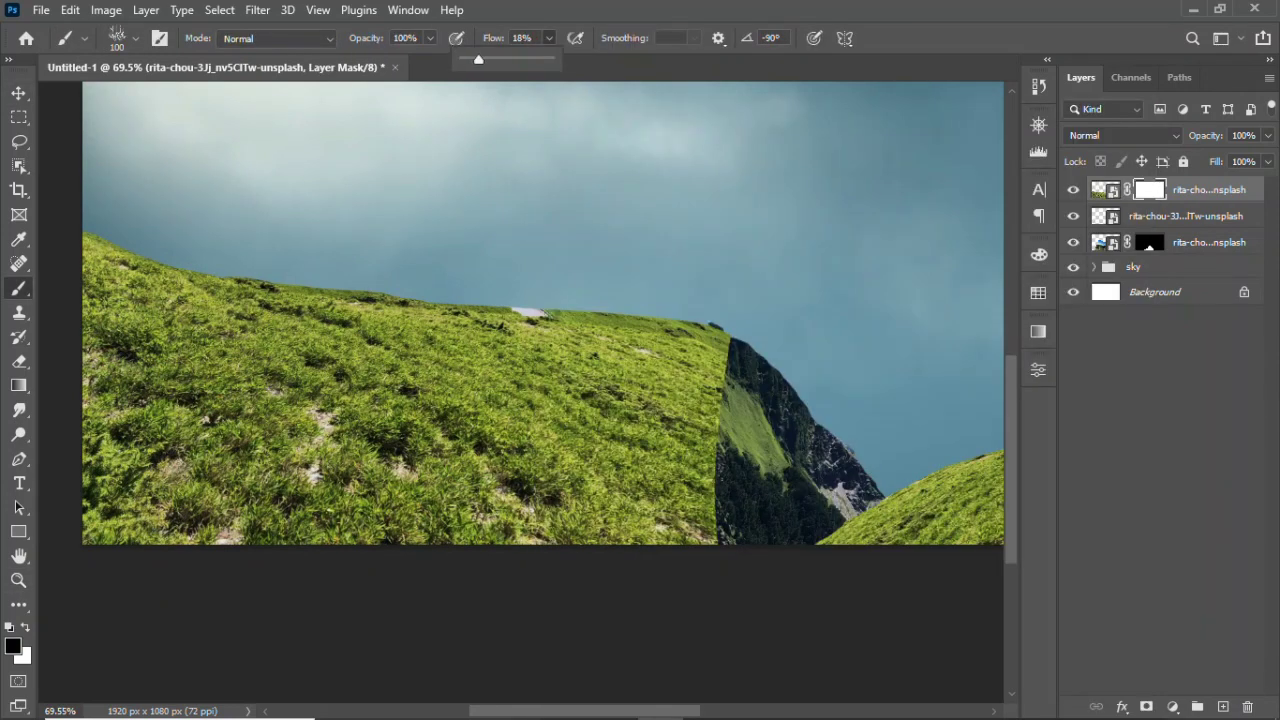
# - Lower brush flow to about 15% and paint the grass–peak seam with a size-9 brush
pyautogui.moveTo(478, 59); pyautogui.dragTo(475, 59)
pyautogui.moveTo(665, 364); pyautogui.dragTo(705, 364)
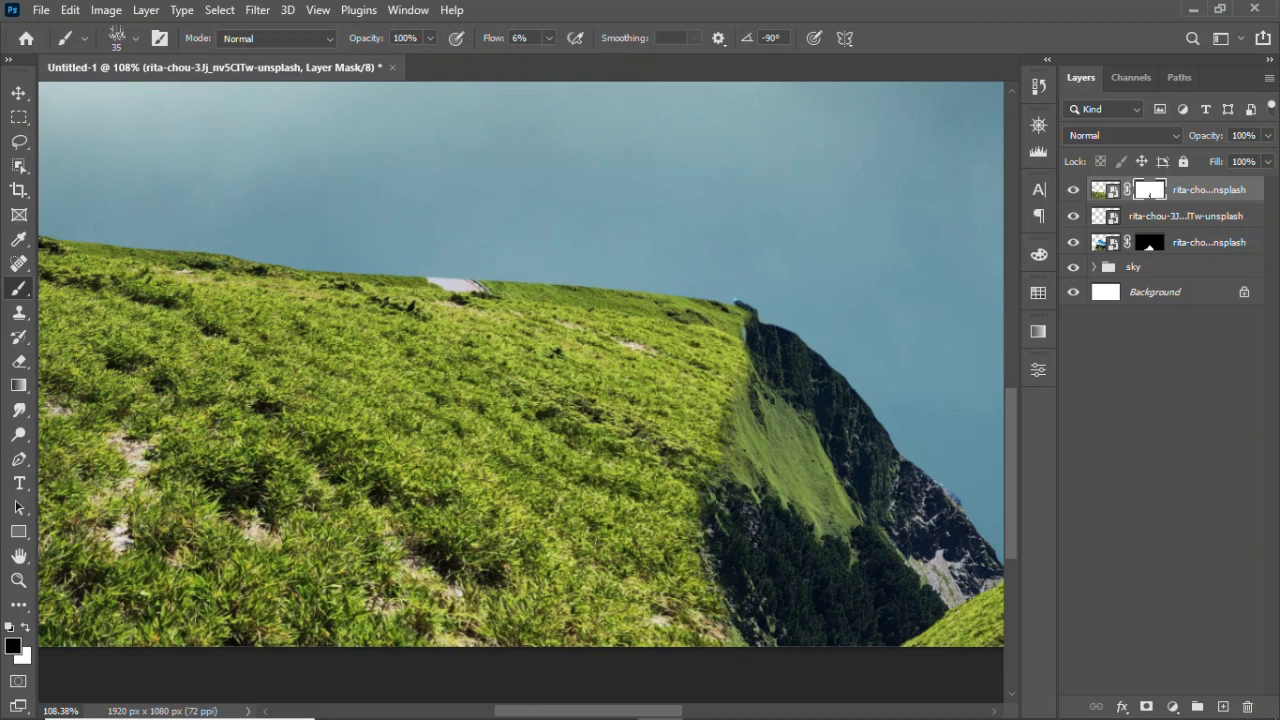
pyautogui.press('[')
pyautogui.press('[')
pyautogui.press('[')
pyautogui.hotkey('shift', '0')
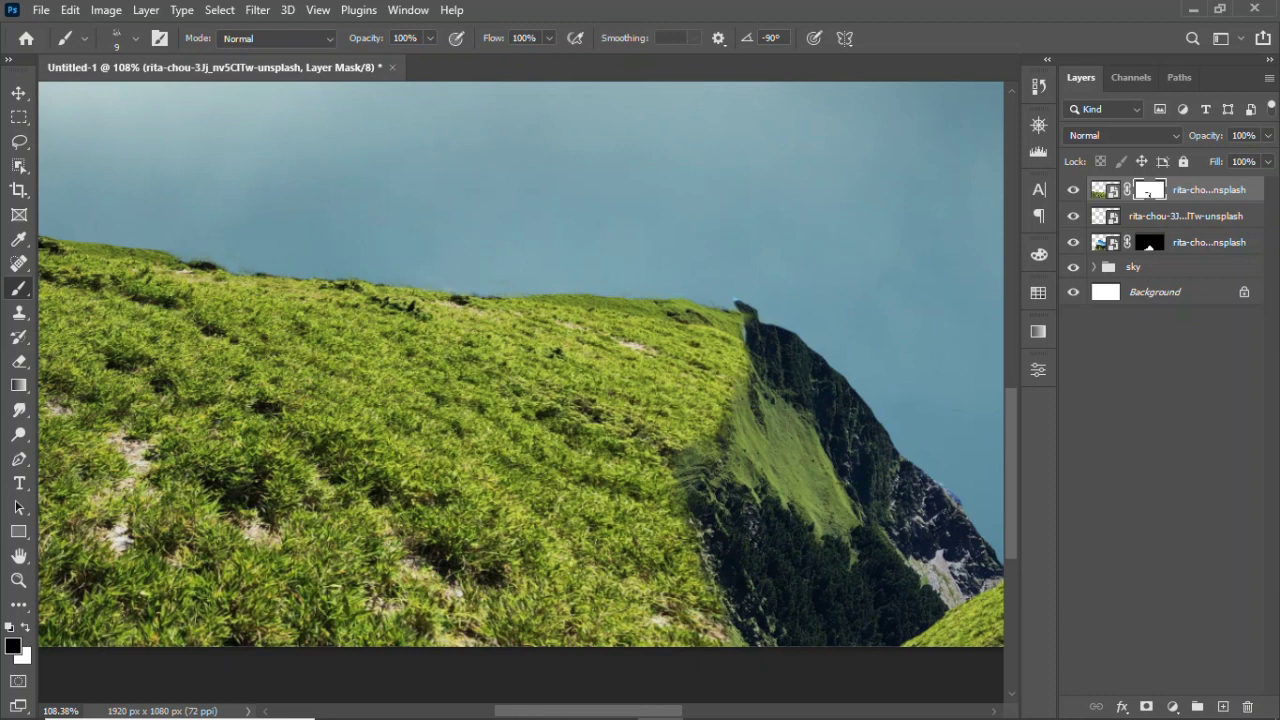
# - Add a layer mask to the second mountain photo layer
pyautogui.click(1190, 216)
pyautogui.click(1146, 707)
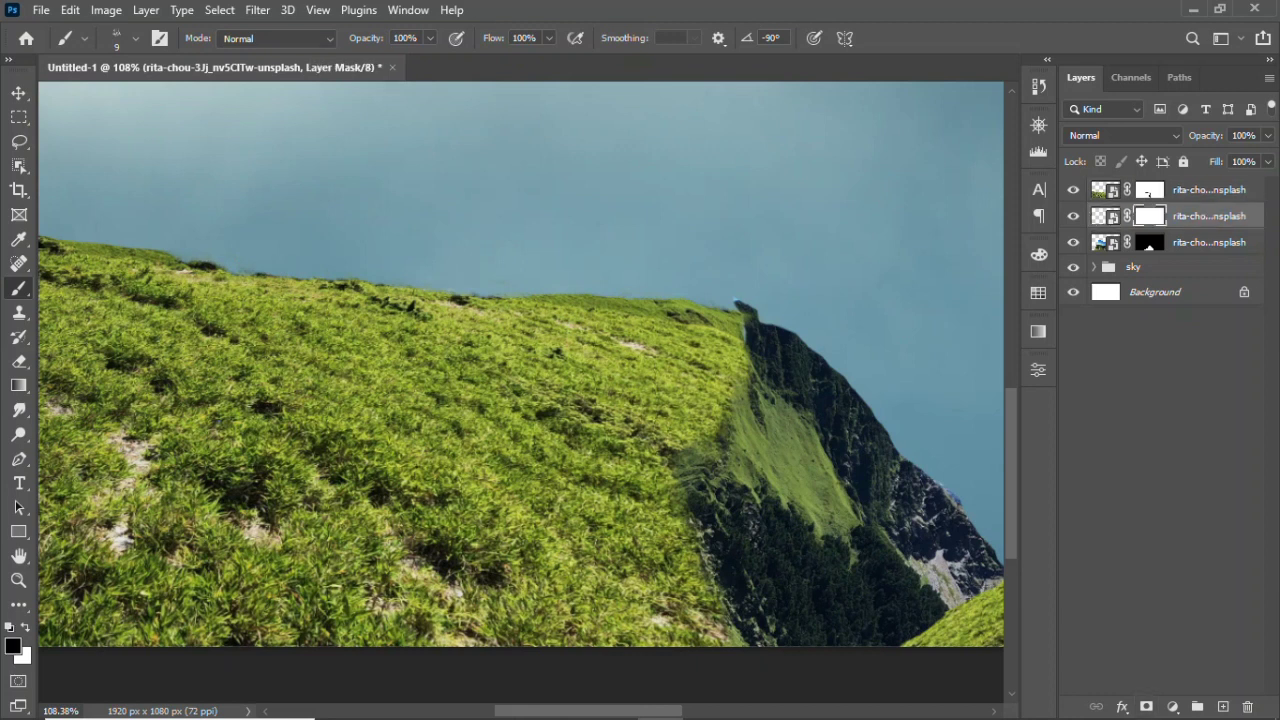
pyautogui.hotkey('alt', '[')
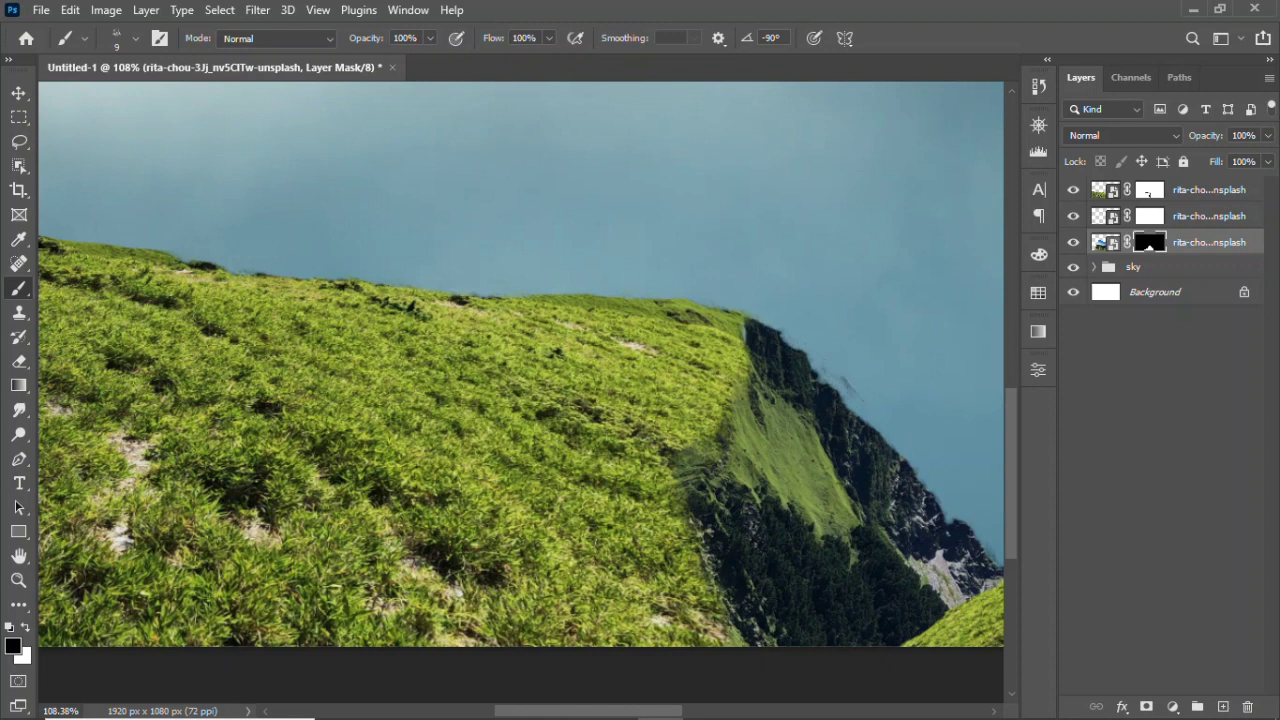
# - Save the composite as castle matte.psd
pyautogui.press('v')
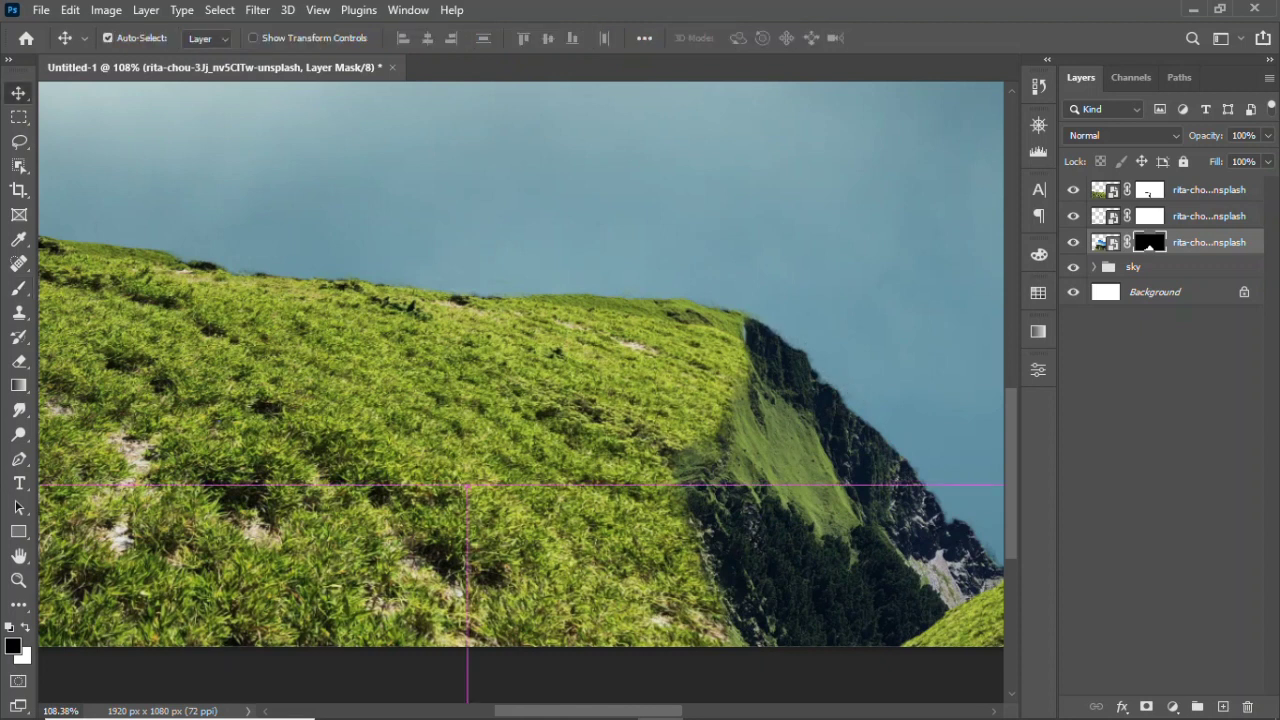
pyautogui.hotkey('ctrl', '-')
pyautogui.hotkey('ctrl', 'shift', 's')
pyautogui.write('castle matte')
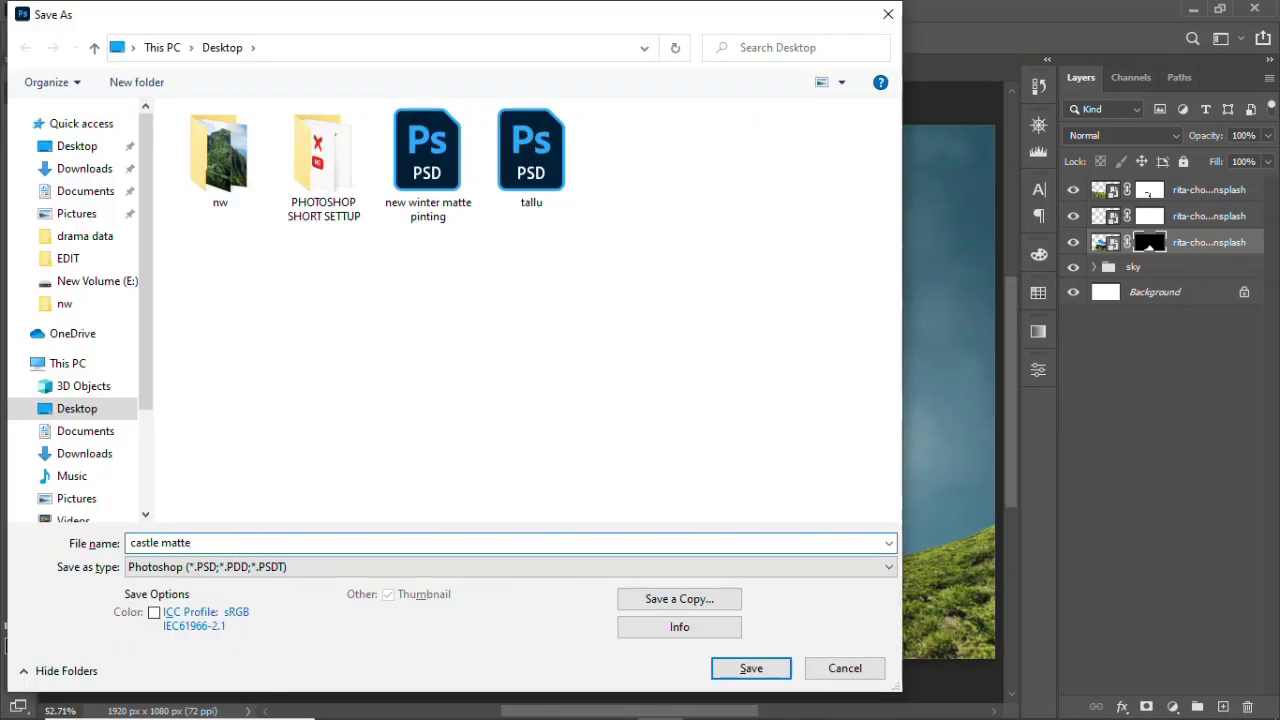
pyautogui.press('Return')
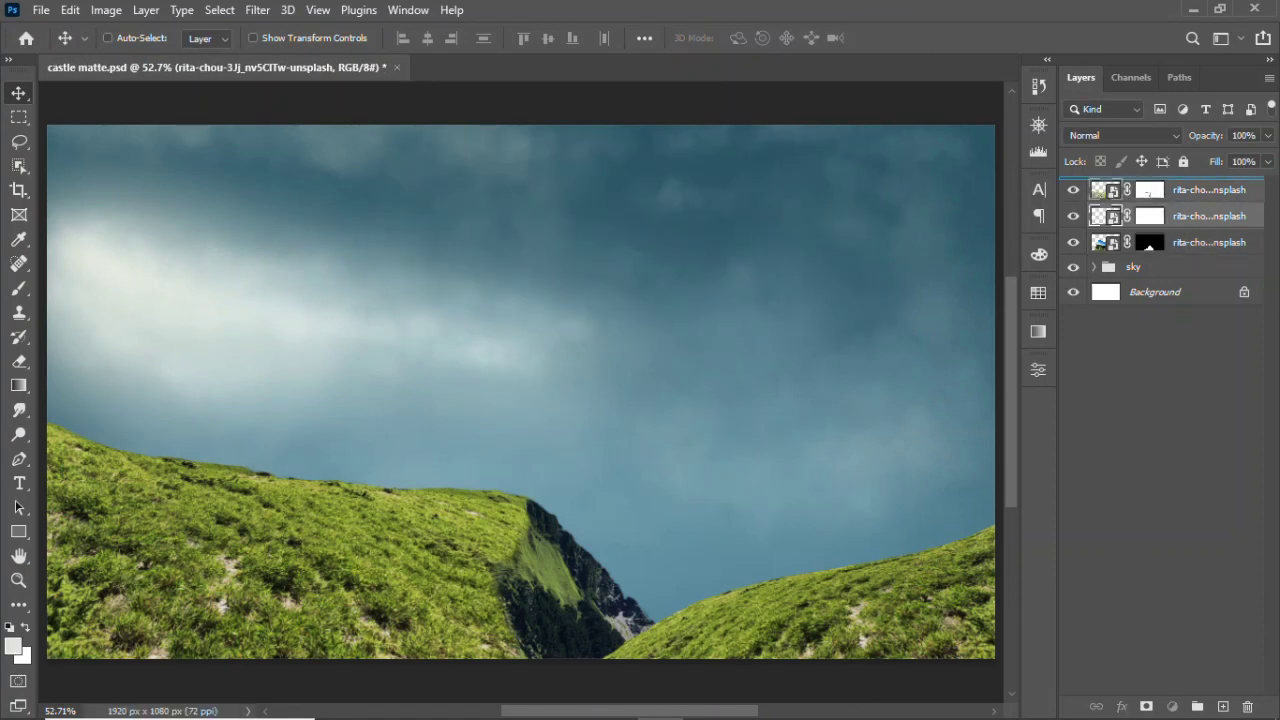
# - Rotate the grass slope to about 12° and shift it down and left
pyautogui.hotkey('ctrl', 't')
pyautogui.moveTo(740, 300)
pyautogui.mouseDown()
pyautogui.moveTo(717, 308)
pyautogui.moveTo(740, 400)
pyautogui.mouseUp()
pyautogui.moveTo(353, 398); pyautogui.dragTo(400, 430)
pyautogui.moveTo(365, 350); pyautogui.dragTo(371, 291)
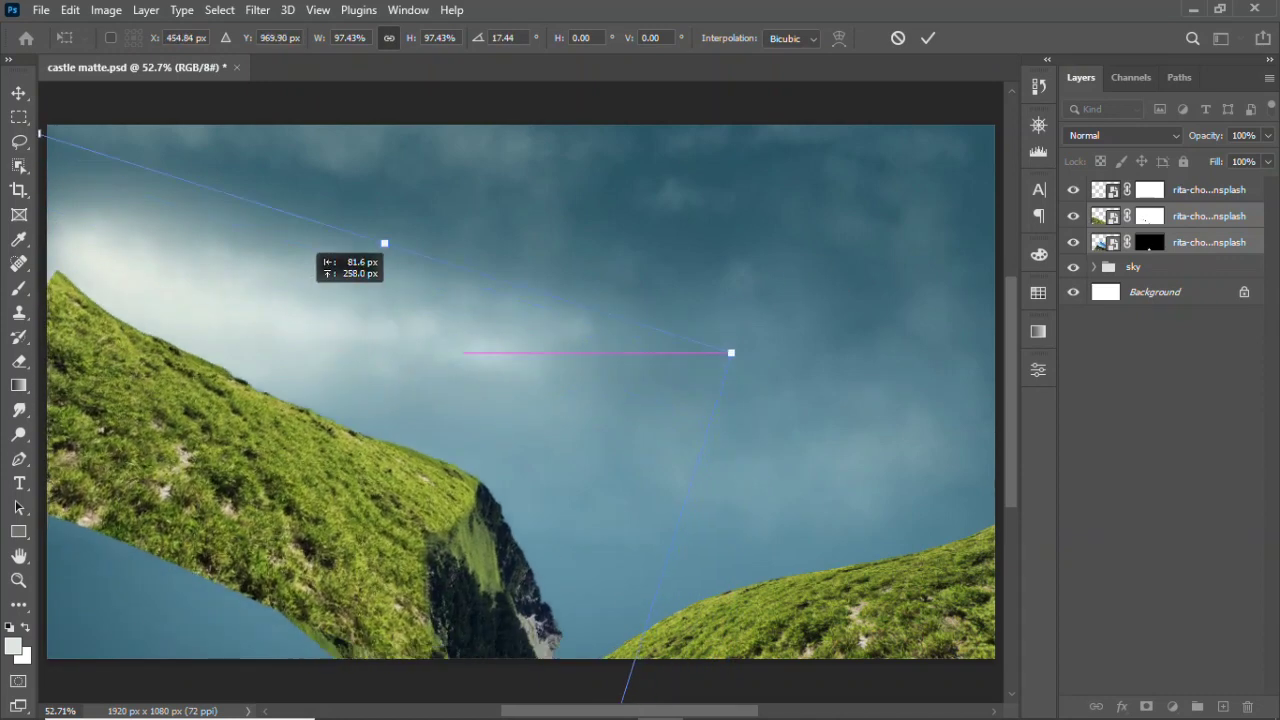
pyautogui.press('Return')
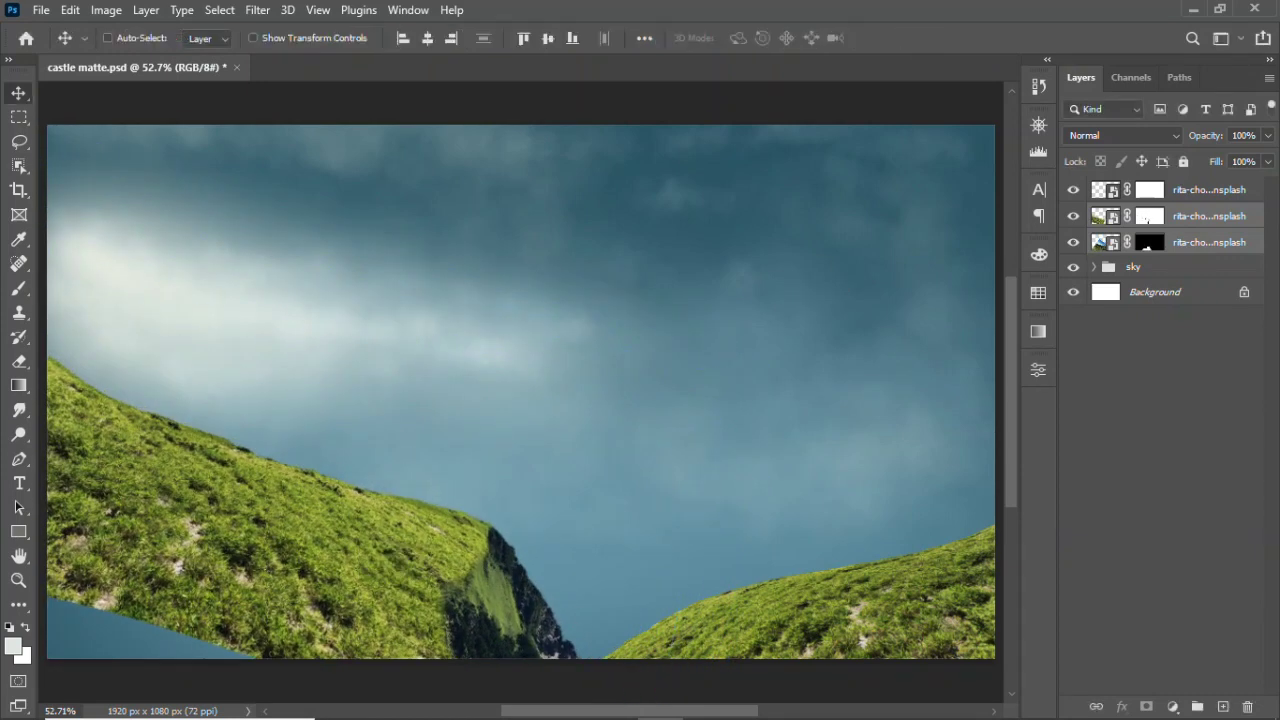
pyautogui.moveTo(371, 291)
pyautogui.mouseDown()
pyautogui.moveTo(245, 475)
pyautogui.moveTo(300, 490)
pyautogui.mouseUp()
# - Place the mountain photo from the image folder as a new layer
pyautogui.click(1105, 216)
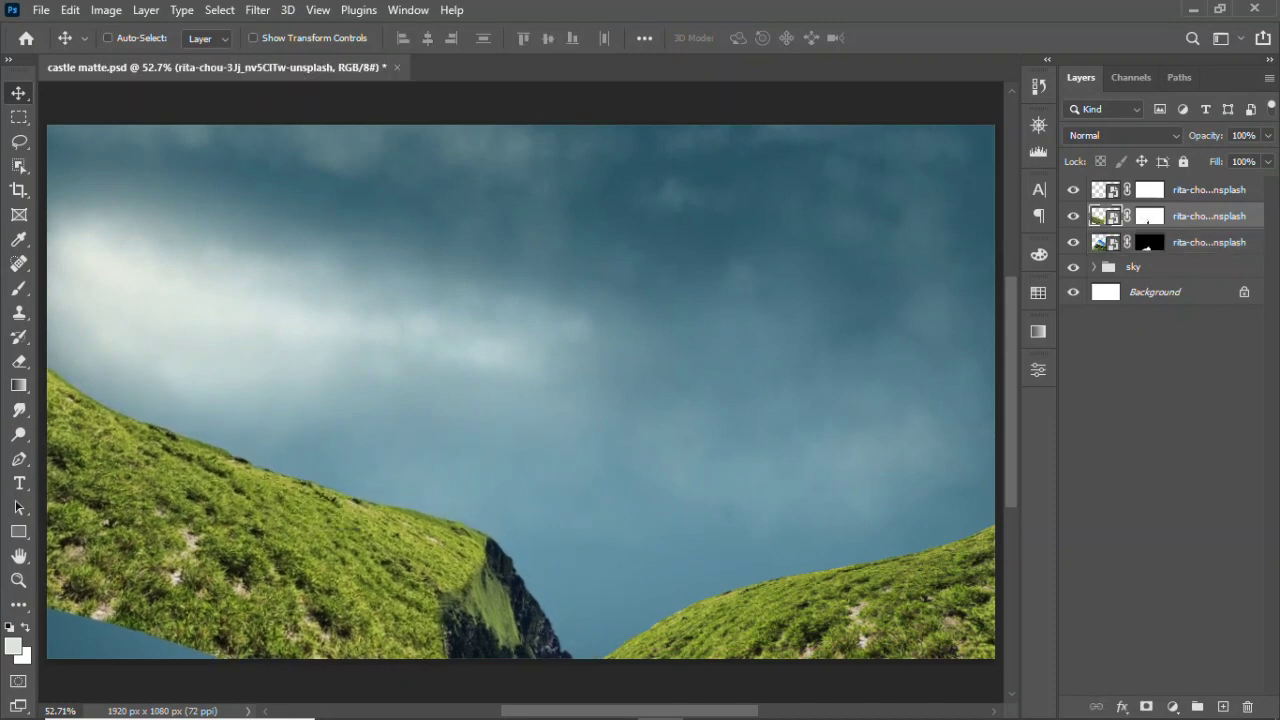
pyautogui.click(476, 710)
pyautogui.moveTo(620, 230)
pyautogui.mouseDown()
pyautogui.moveTo(572, 478)
pyautogui.moveTo(582, 488)
pyautogui.mouseUp()
pyautogui.press('Return')
# - Mask the mountain photo to a lassoed grass patch and convert it to a Smart Object
pyautogui.press('l')
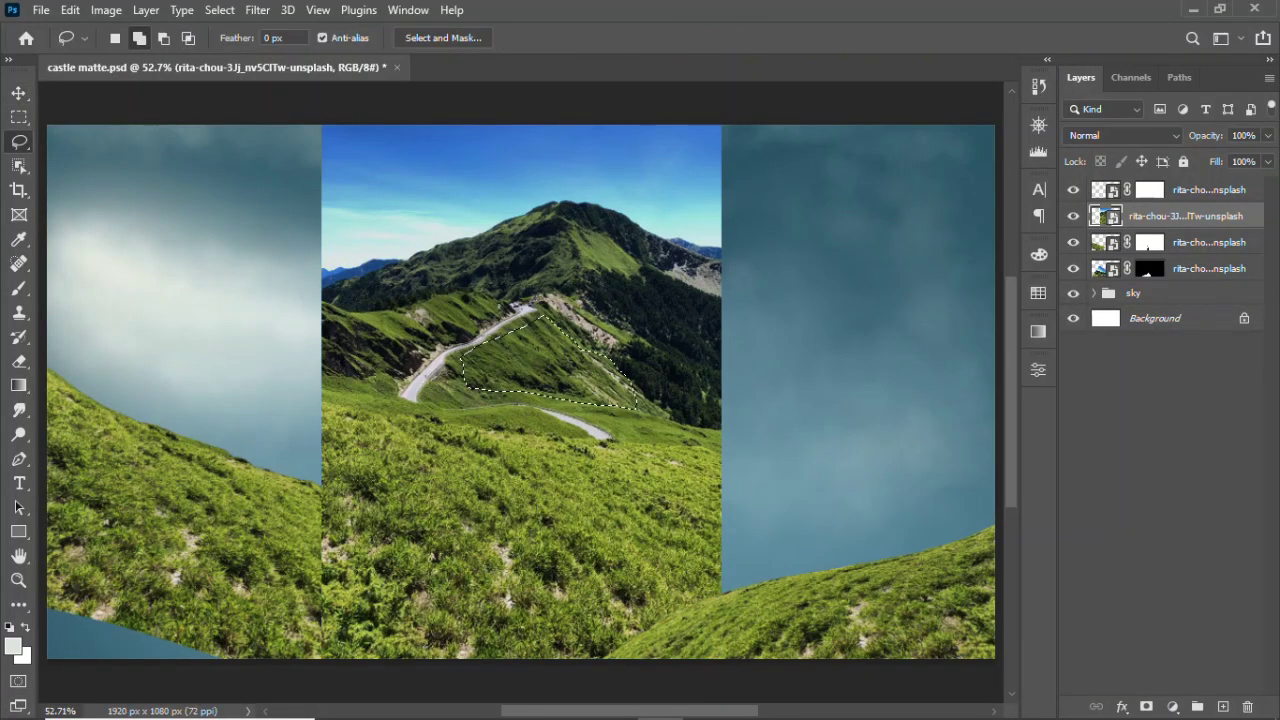
pyautogui.click(1146, 706)
pyautogui.press('v')
pyautogui.rightClick(1200, 216)
pyautogui.click(1037, 207)
# - Skew, distort and rotate the grass patch down-left along the hillside
pyautogui.hotkey('ctrl', 't')
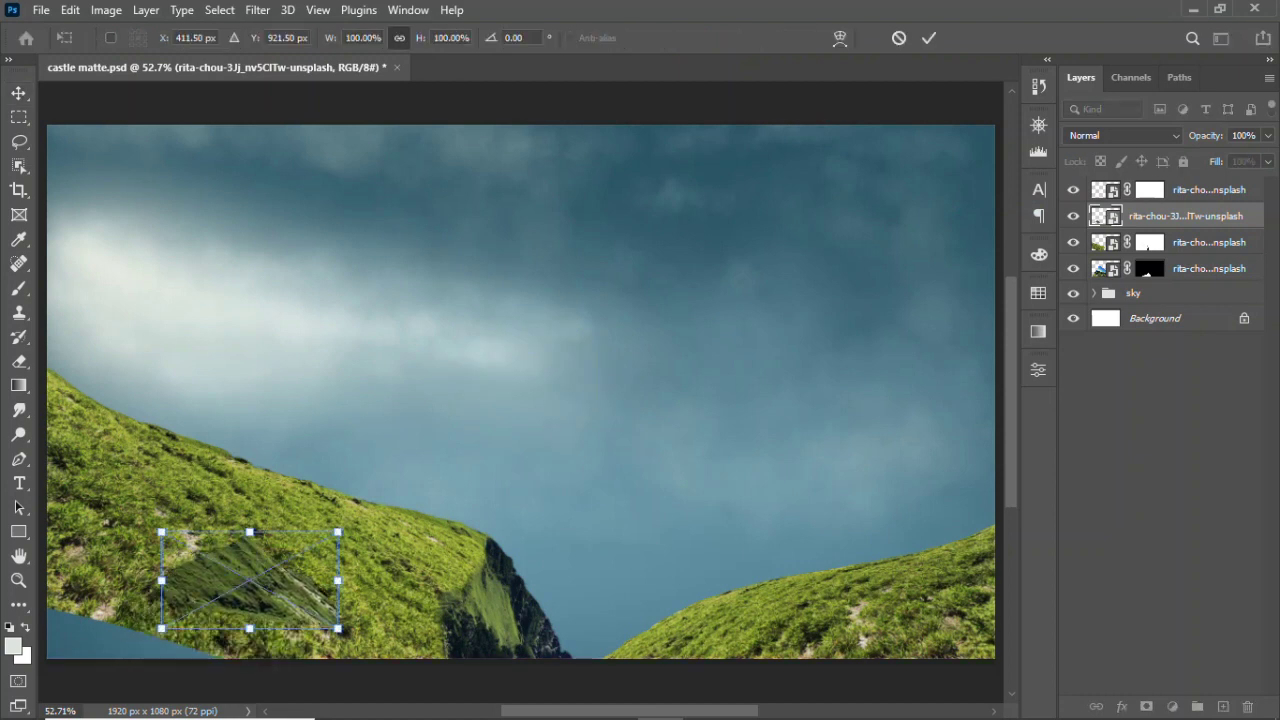
pyautogui.moveTo(280, 549)
pyautogui.mouseDown()
pyautogui.moveTo(239, 593)
pyautogui.moveTo(415, 630)
pyautogui.moveTo(447, 476)
pyautogui.mouseUp()
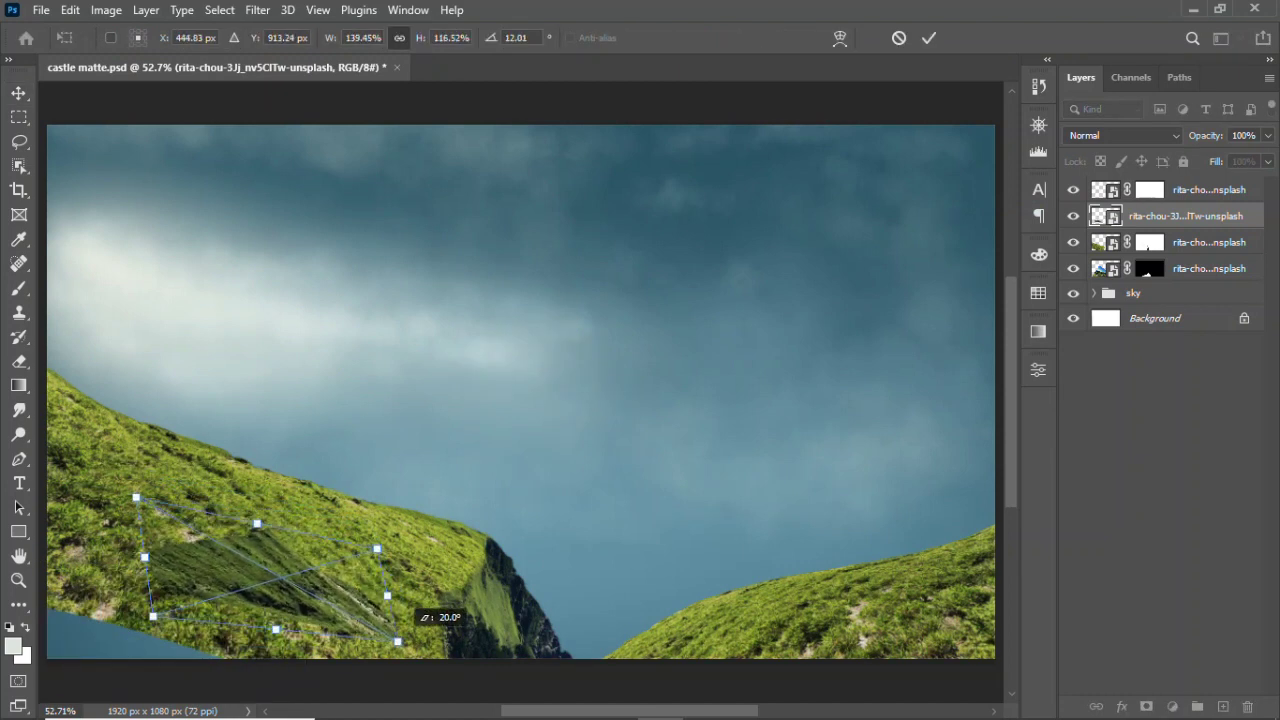
pyautogui.moveTo(153, 617); pyautogui.dragTo(56, 660)
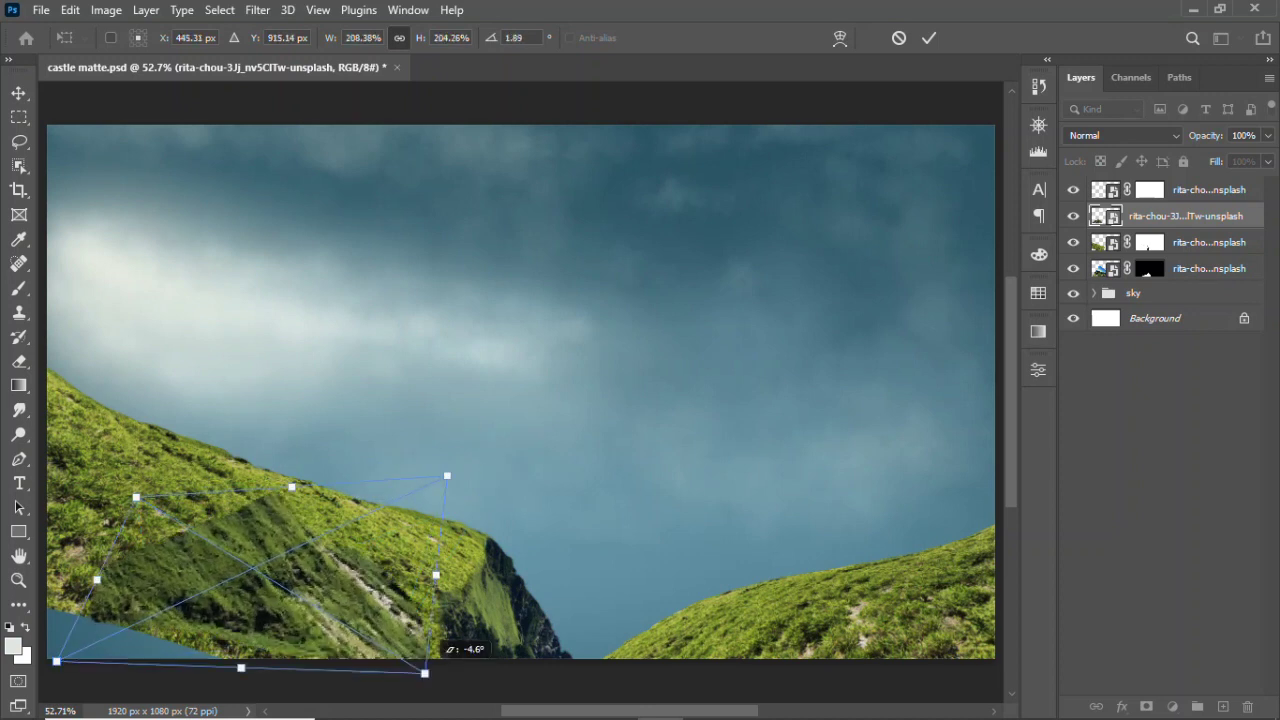
pyautogui.moveTo(446, 468)
pyautogui.mouseDown()
pyautogui.moveTo(135, 570)
pyautogui.moveTo(174, 548)
pyautogui.mouseUp()
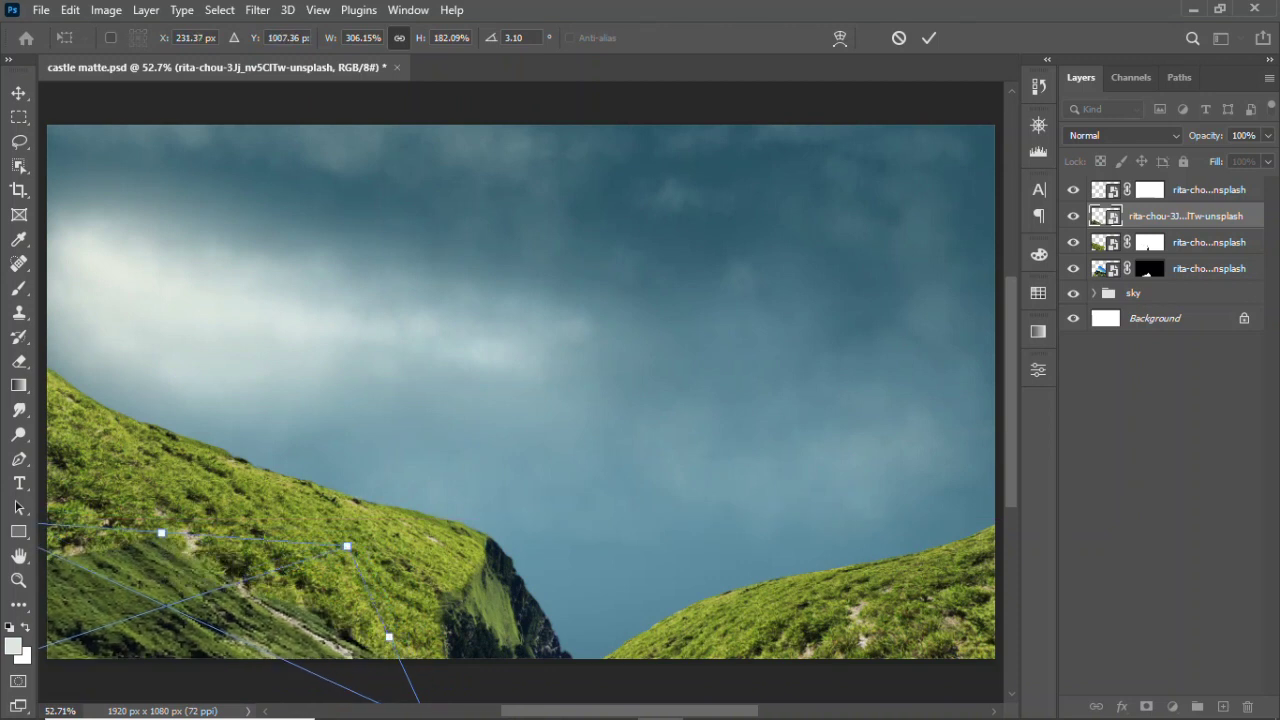
pyautogui.press('Return')
pyautogui.moveTo(270, 482)
pyautogui.mouseDown()
pyautogui.moveTo(205, 560)
pyautogui.moveTo(80, 567)
pyautogui.mouseUp()
# - Paint the patch mask with a size-70 brush to reveal grass on the lower-left hillside
pyautogui.click(1150, 216)
pyautogui.press('b')
pyautogui.press(']')
pyautogui.press(']')
pyautogui.press(']')
pyautogui.click(548, 38)
pyautogui.moveTo(300, 615); pyautogui.dragTo(70, 580)
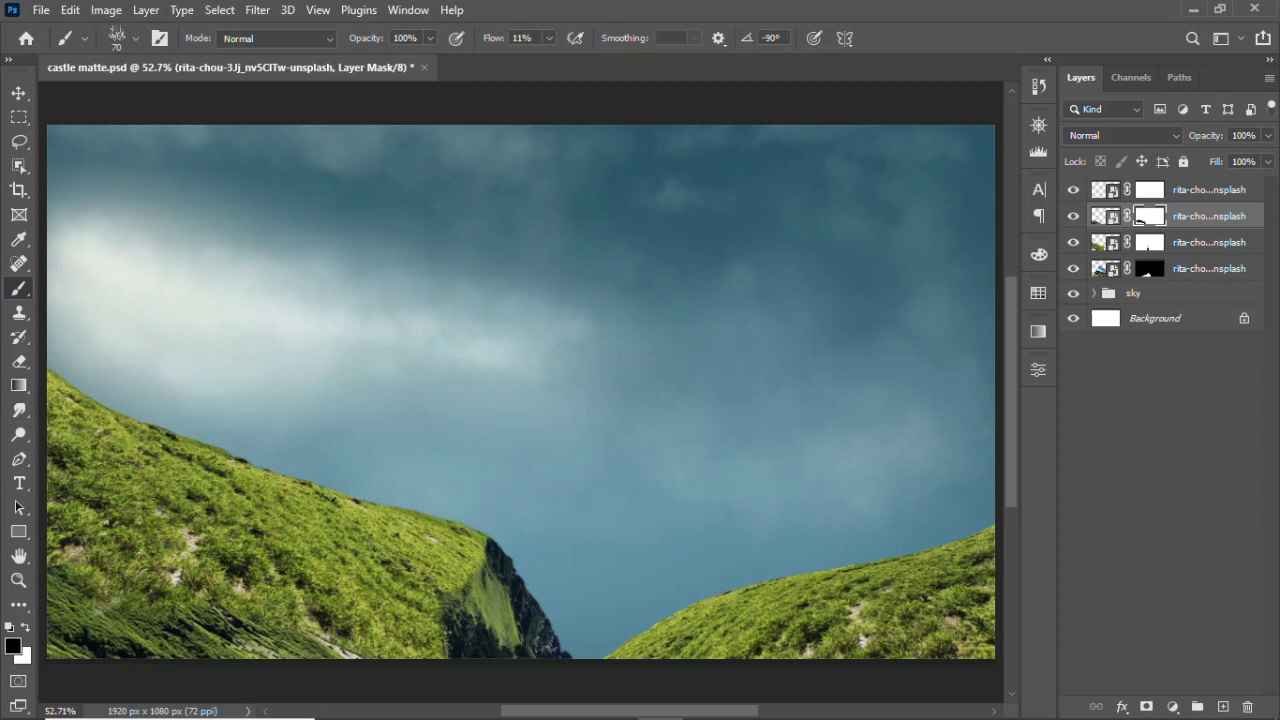
# - Duplicate the grass layer and shift the copy toward the valley
pyautogui.press('v')
pyautogui.hotkey('ctrl', 'j')
pyautogui.moveTo(255, 592); pyautogui.dragTo(545, 608)
pyautogui.hotkey('ctrl', 't')
# - Apply the grass copy's mask permanently and reposition the copy
pyautogui.press('Return')
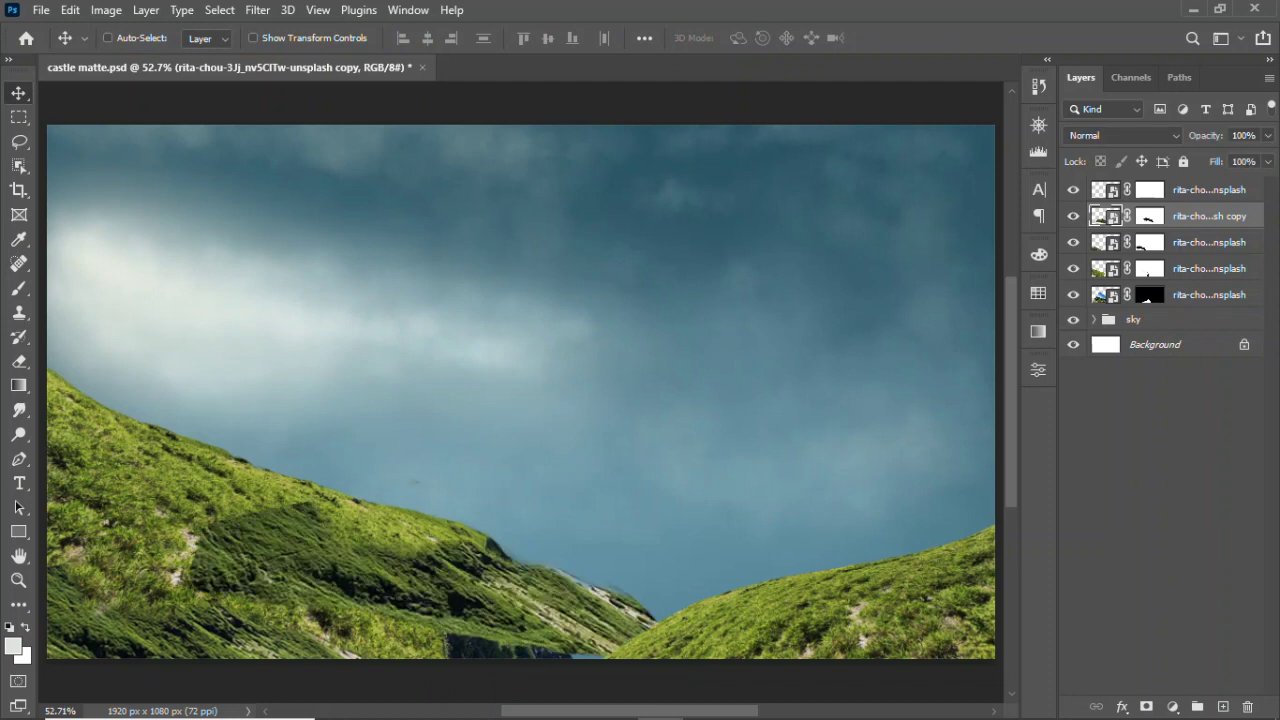
pyautogui.rightClick(1205, 216)
pyautogui.click(1050, 203)
pyautogui.hotkey('ctrl', 't')
pyautogui.moveTo(410, 560)
pyautogui.mouseDown()
pyautogui.moveTo(445, 592)
pyautogui.moveTo(335, 568)
pyautogui.mouseUp()
pyautogui.press('Return')
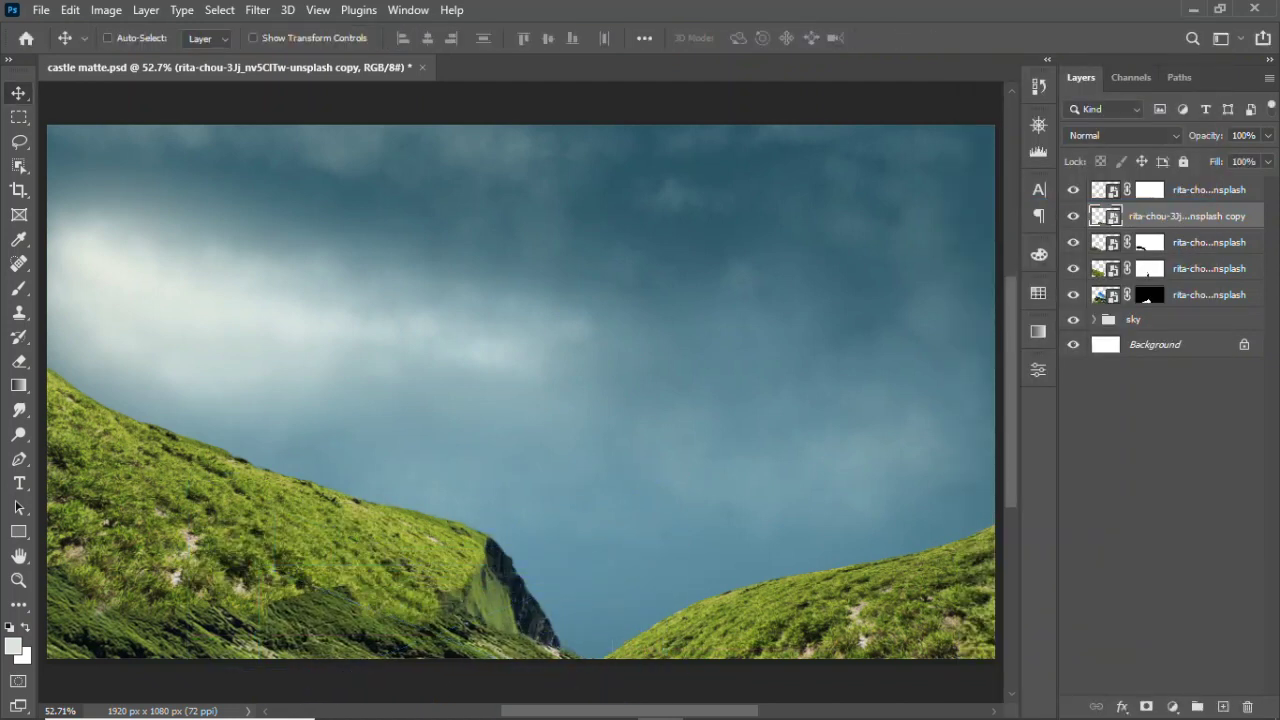
# - Add a fresh white mask to the grass copy and set brush flow to 9%
pyautogui.click(1147, 706)
pyautogui.press('b')
pyautogui.click(548, 38)
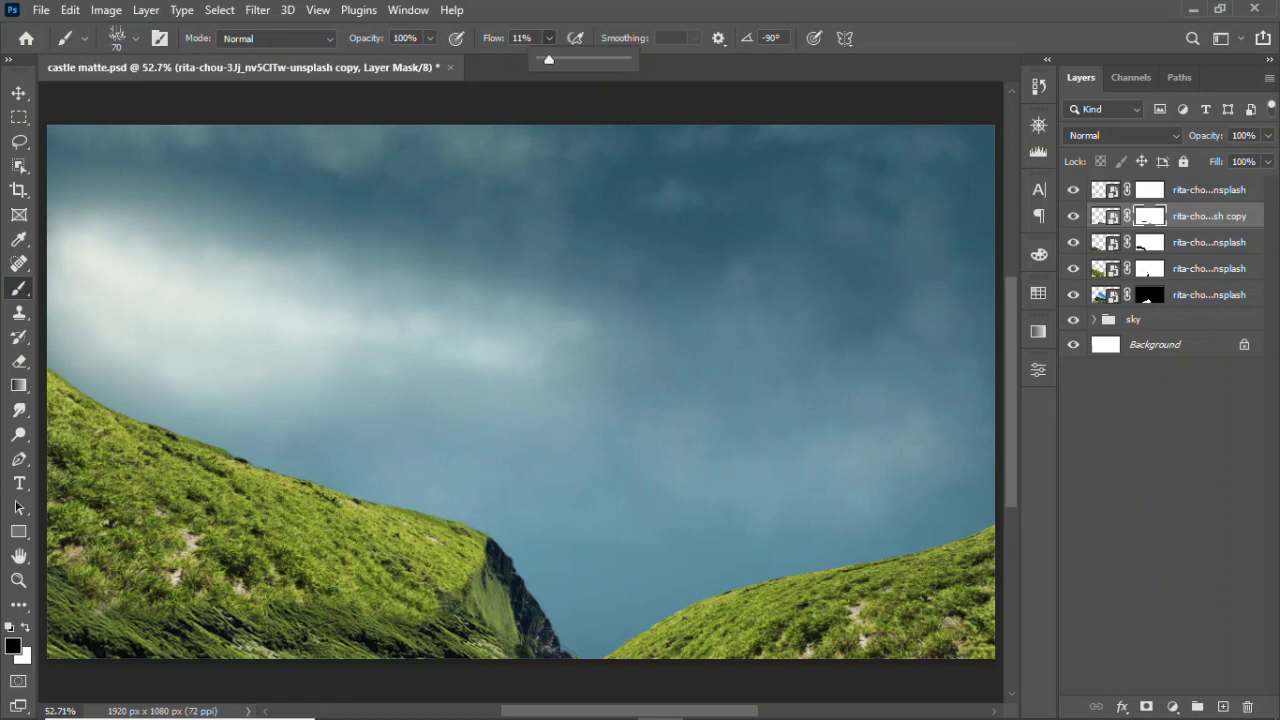
pyautogui.moveTo(549, 59); pyautogui.dragTo(546, 59)
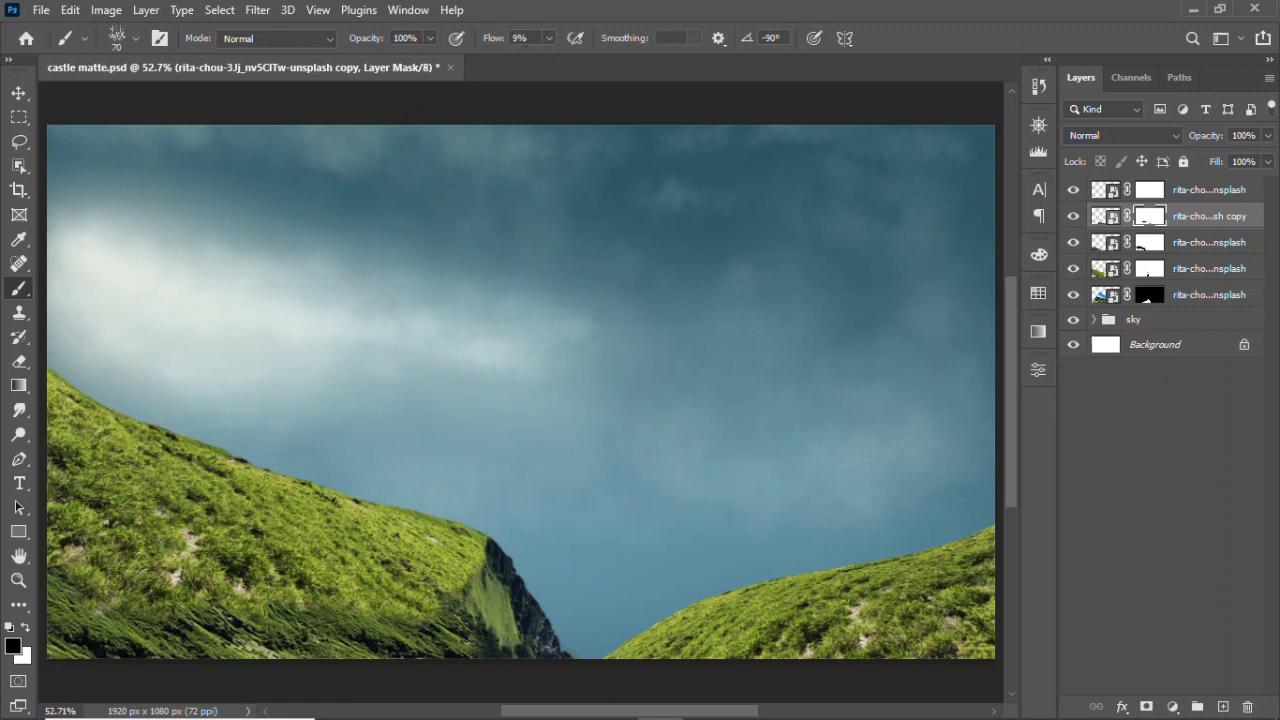
# - Group the four grassy hill layers as 'f r'
pyautogui.press('v')
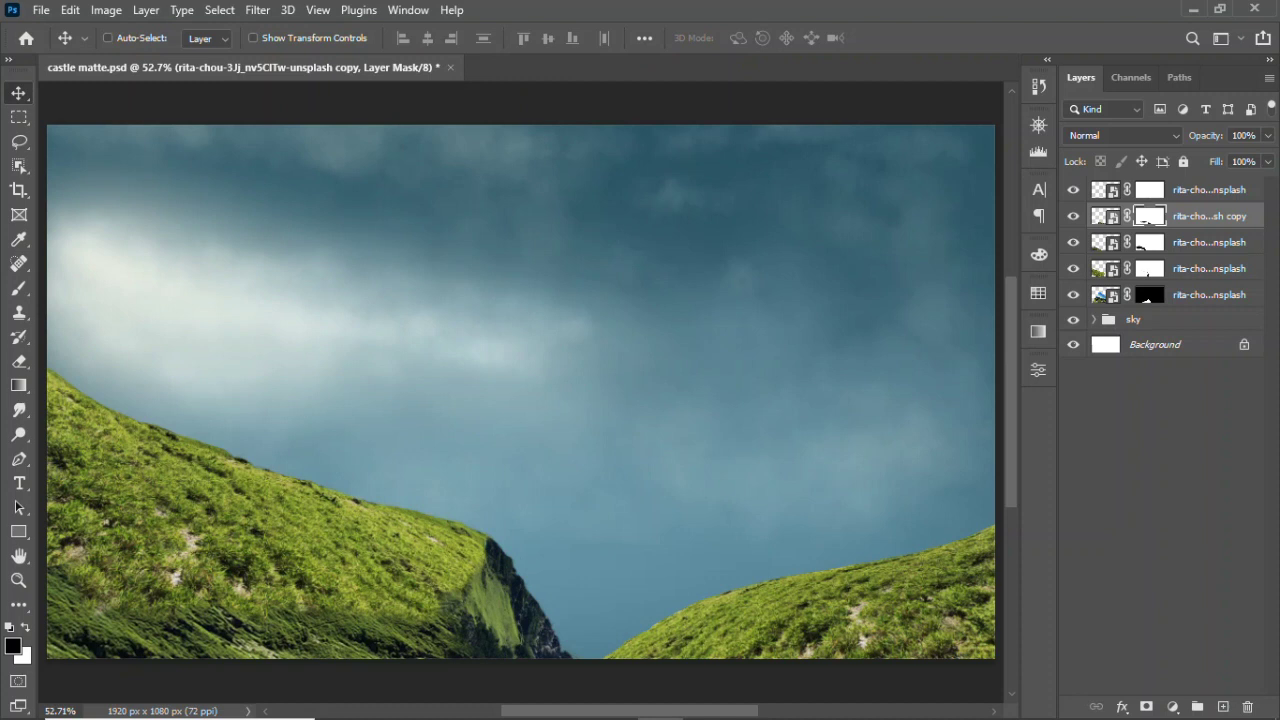
pyautogui.keyDown('shift'); pyautogui.click(1209, 294); pyautogui.keyUp('shift')
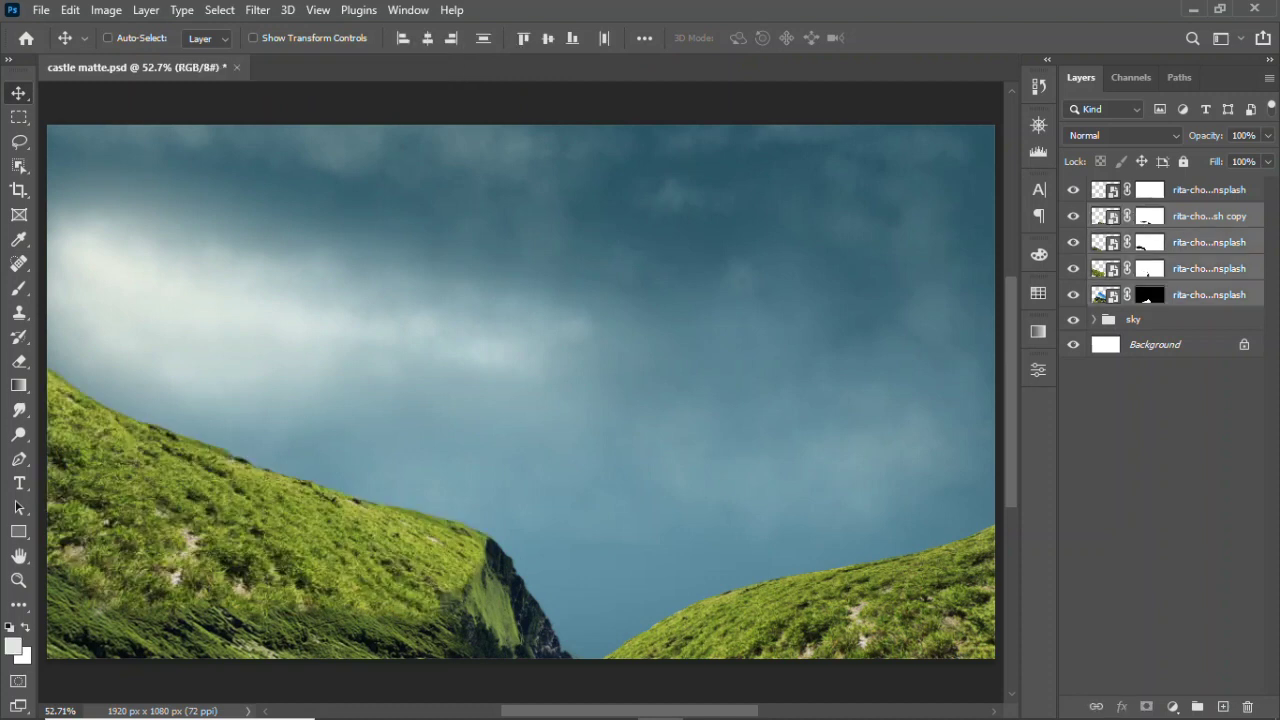
pyautogui.hotkey('ctrl', 'g')
pyautogui.press('Return')
pyautogui.write('fr')
pyautogui.click(1200, 189)
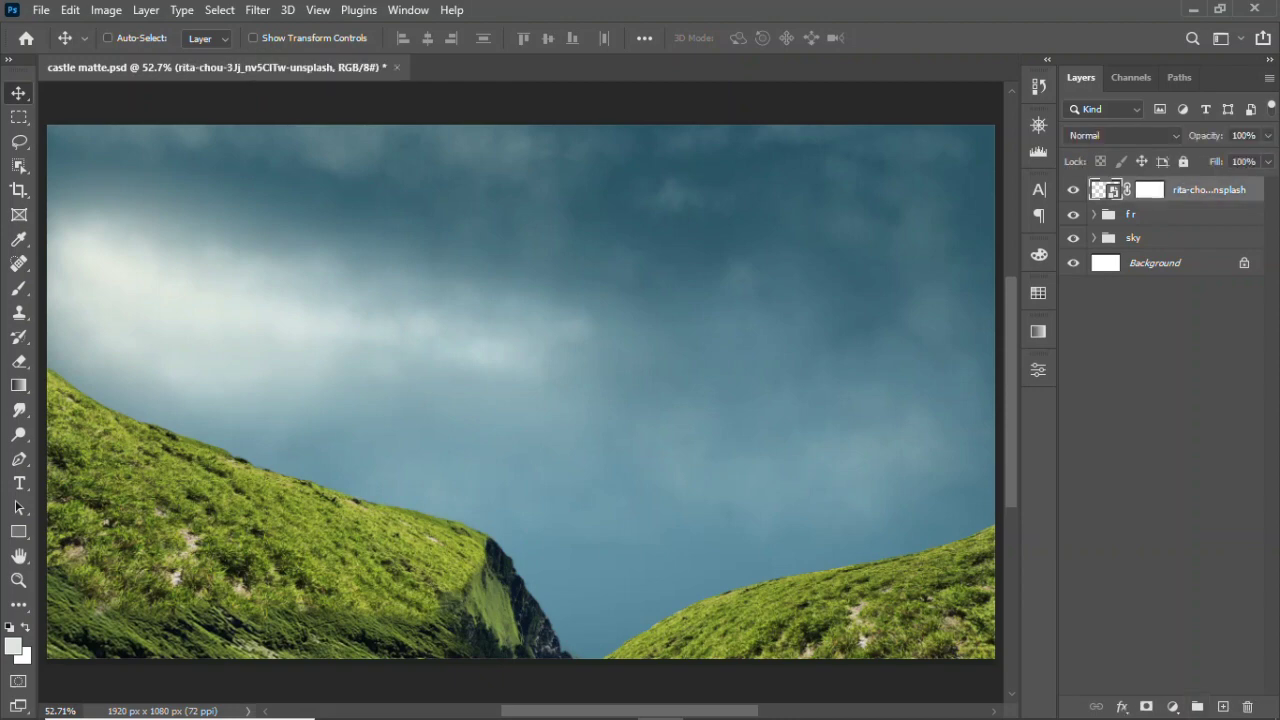
# - Place the Timber-Wolf image, scaled down, on the right hill
pyautogui.click(480, 700)
pyautogui.moveTo(814, 257); pyautogui.dragTo(520, 390)
pyautogui.moveTo(369, 229)
pyautogui.mouseDown()
pyautogui.moveTo(614, 491)
pyautogui.moveTo(871, 543)
pyautogui.mouseUp()
pyautogui.press('Return')
# - Place the stone image beside the wolf at about 10% size, slightly tilted
pyautogui.click(476, 701)
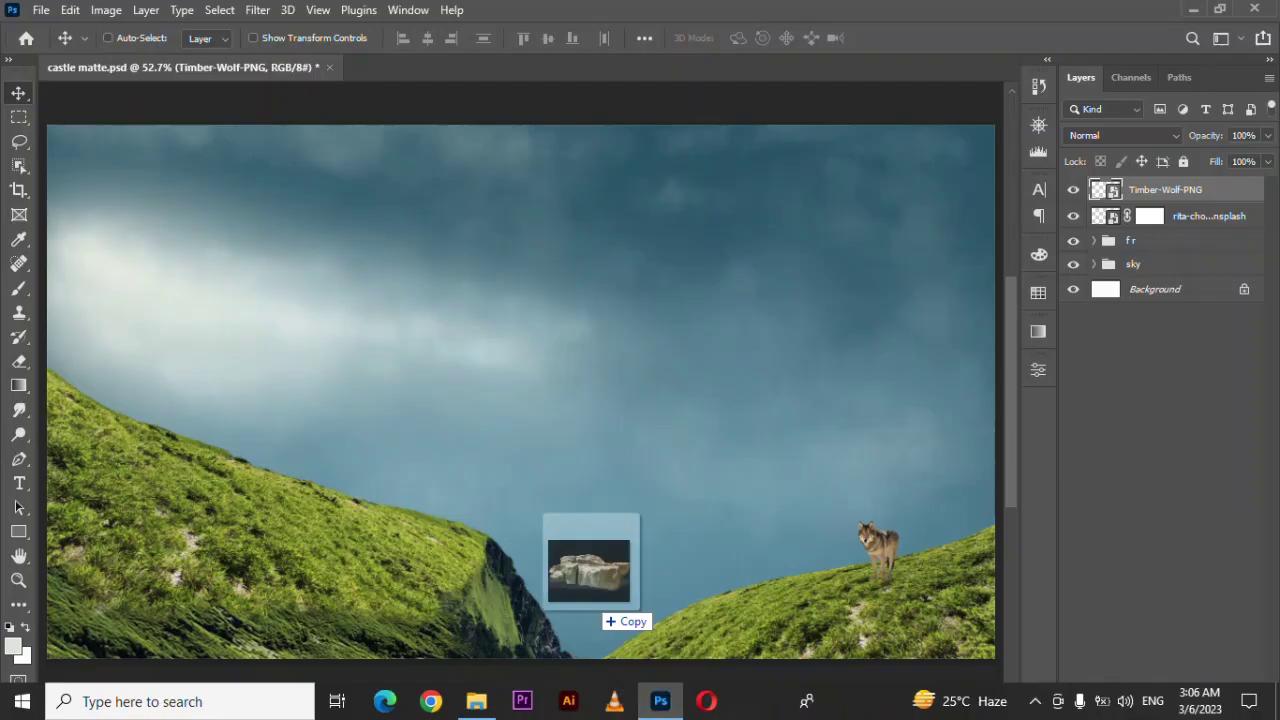
pyautogui.moveTo(717, 235); pyautogui.dragTo(586, 560)
pyautogui.moveTo(266, 200); pyautogui.dragTo(671, 503)
pyautogui.moveTo(725, 545); pyautogui.dragTo(840, 600)
pyautogui.moveTo(890, 634); pyautogui.dragTo(857, 614)
pyautogui.moveTo(760, 556); pyautogui.dragTo(768, 546)
pyautogui.moveTo(816, 598); pyautogui.dragTo(795, 588)
pyautogui.press('Return')
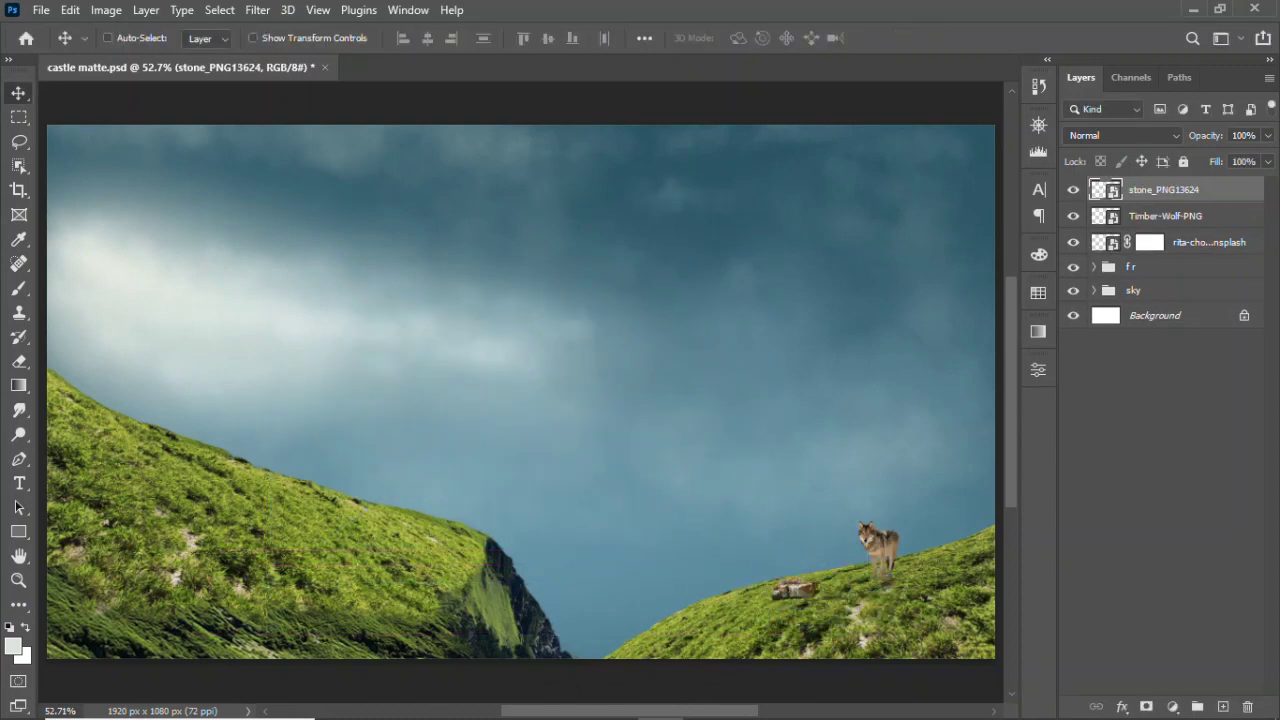
# - Group the stone, wolf and grass layers as 's r'
pyautogui.keyDown('shift'); pyautogui.click(1200, 242); pyautogui.keyUp('shift')
pyautogui.hotkey('ctrl', 'g')
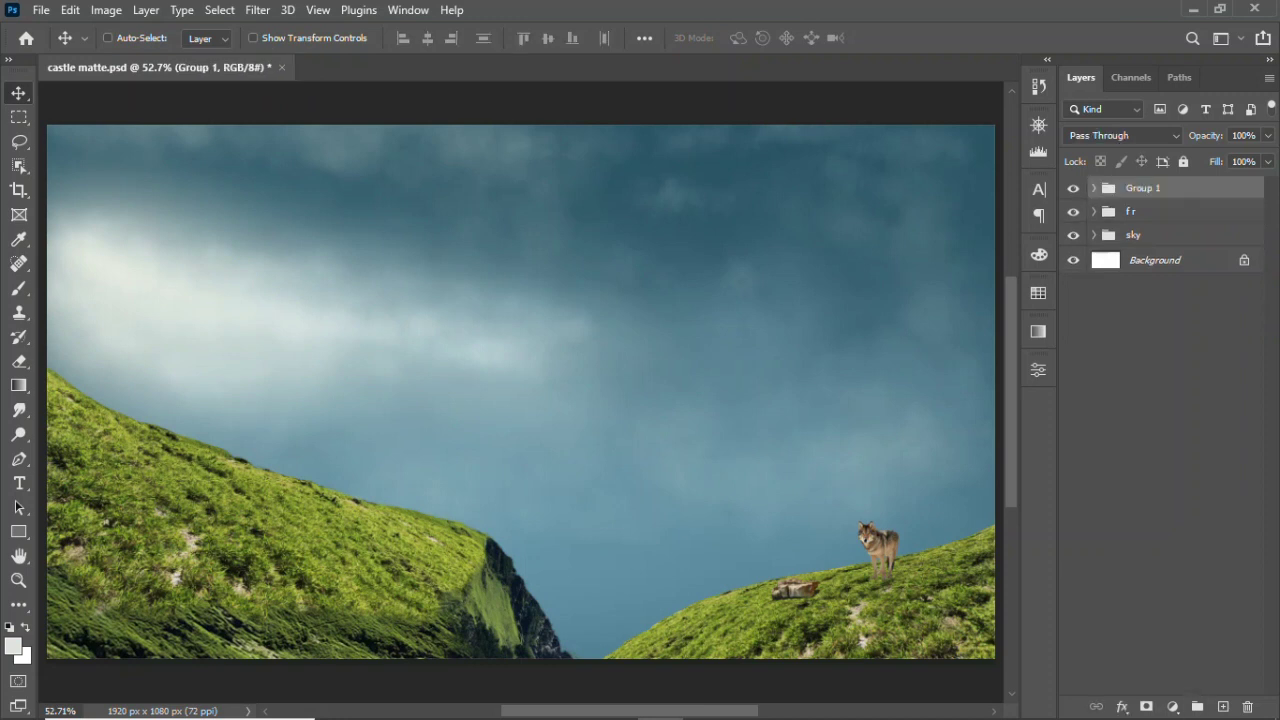
pyautogui.write('s r')
pyautogui.press('Return')
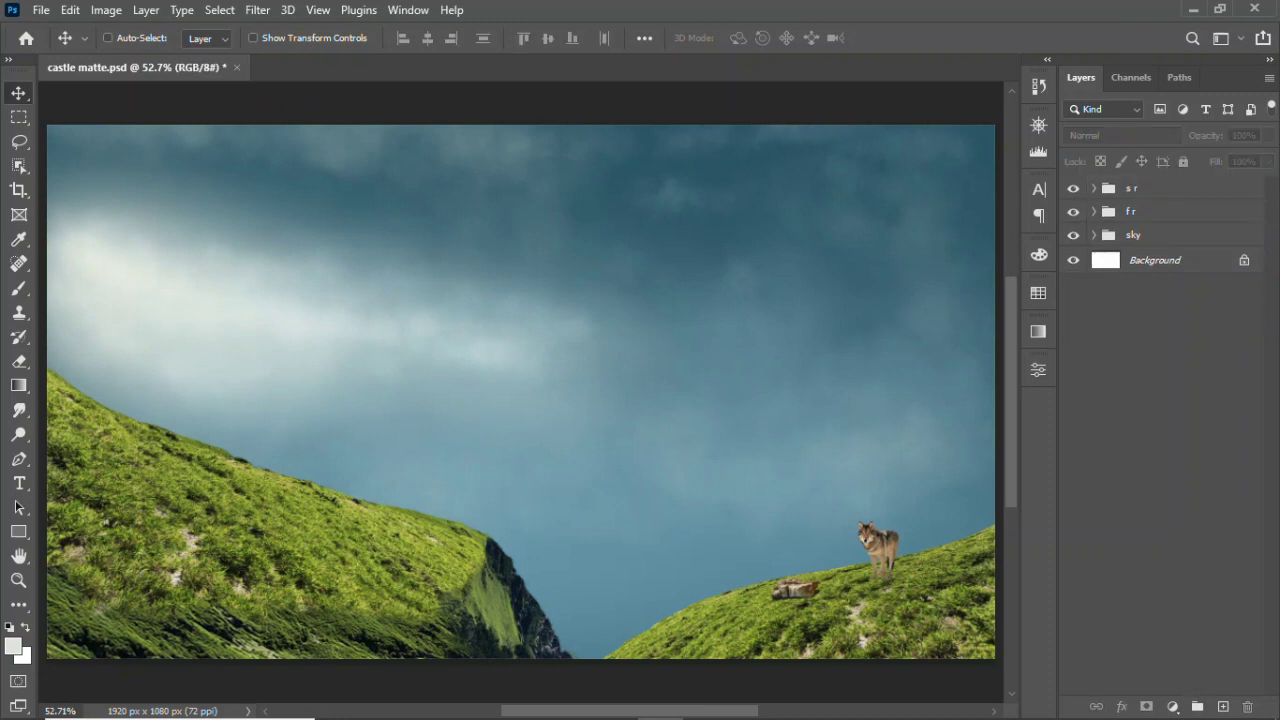
# - Scale the f r hills group to about 94% and lower it
pyautogui.click(1150, 188)
pyautogui.click(1150, 235)
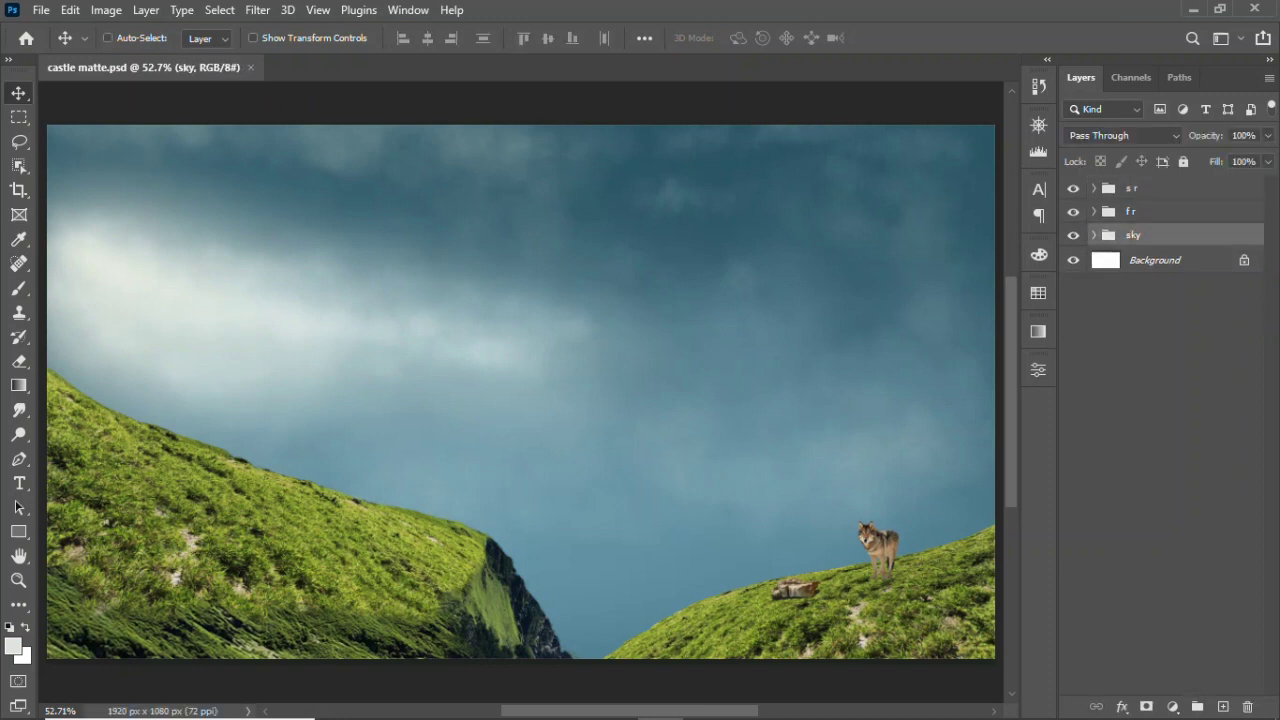
pyautogui.click(1140, 211)
pyautogui.hotkey('ctrl', 't')
pyautogui.moveTo(135, 572); pyautogui.dragTo(108, 532)
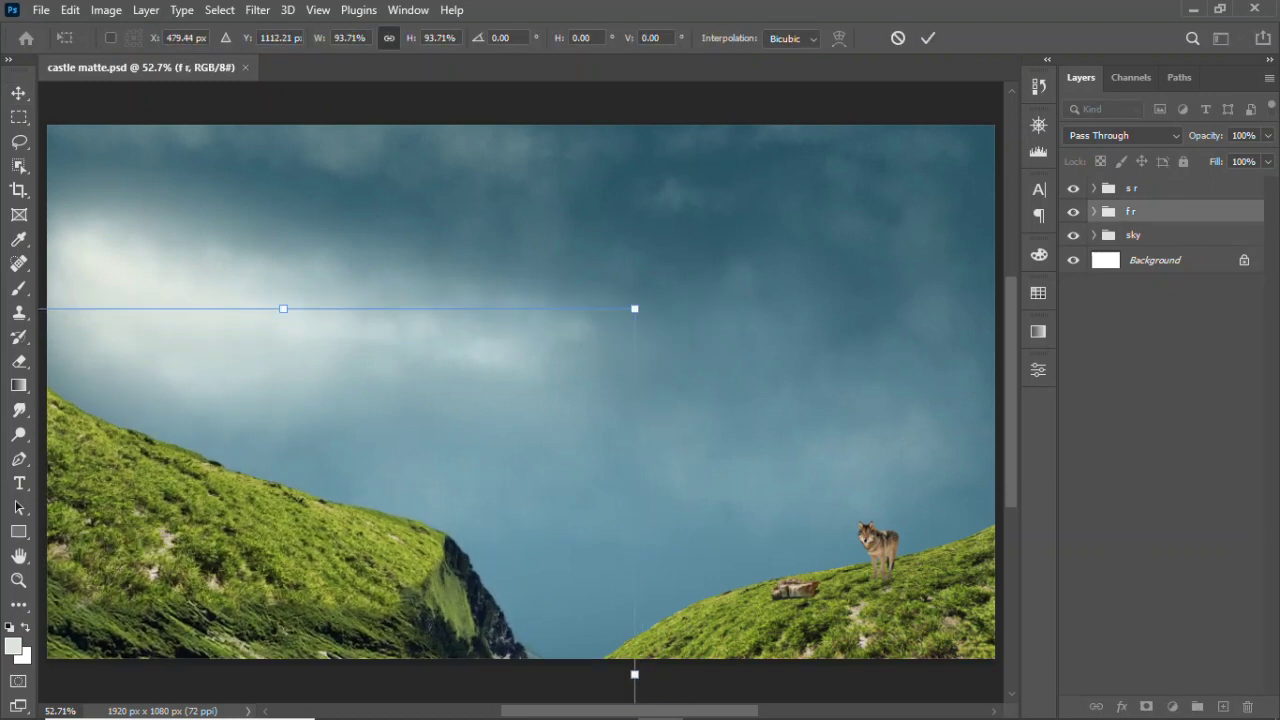
pyautogui.press('Return')
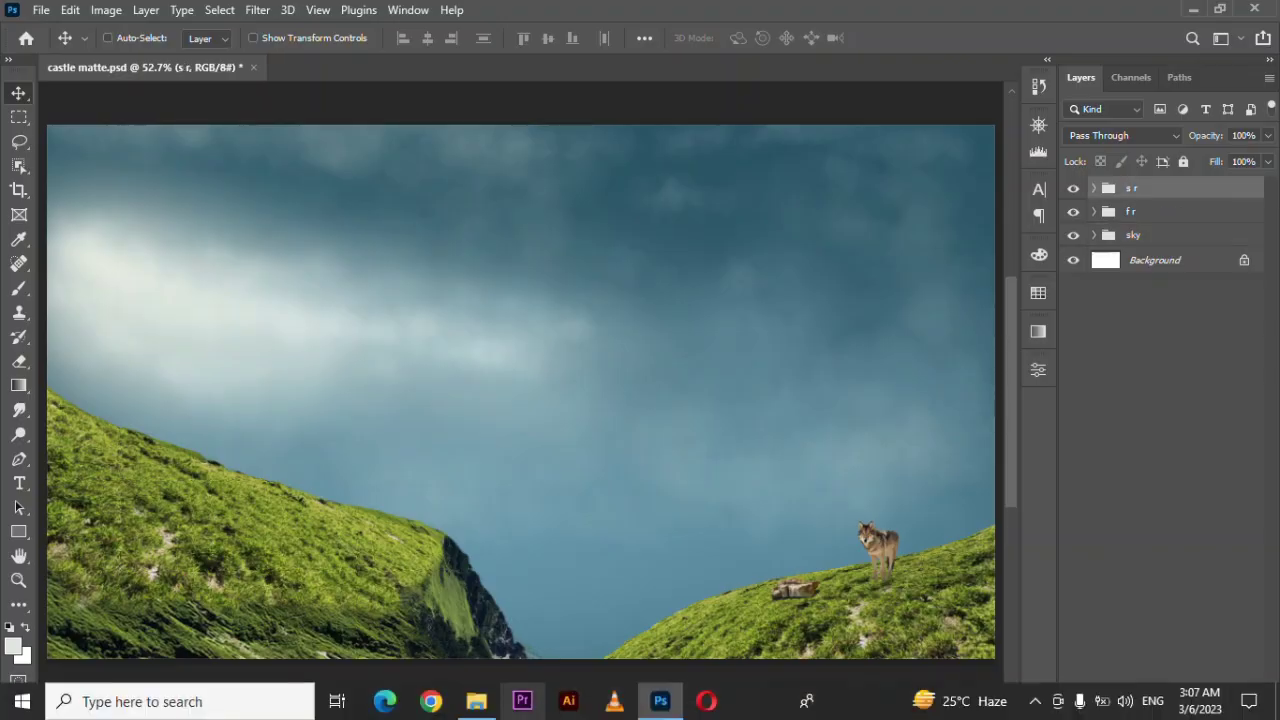
pyautogui.click(476, 701)
# - Place the rocky mountain photo on the canvas and fit the whole canvas in view
pyautogui.moveTo(414, 235)
pyautogui.mouseDown()
pyautogui.moveTo(668, 690)
pyautogui.moveTo(520, 400)
pyautogui.mouseUp()
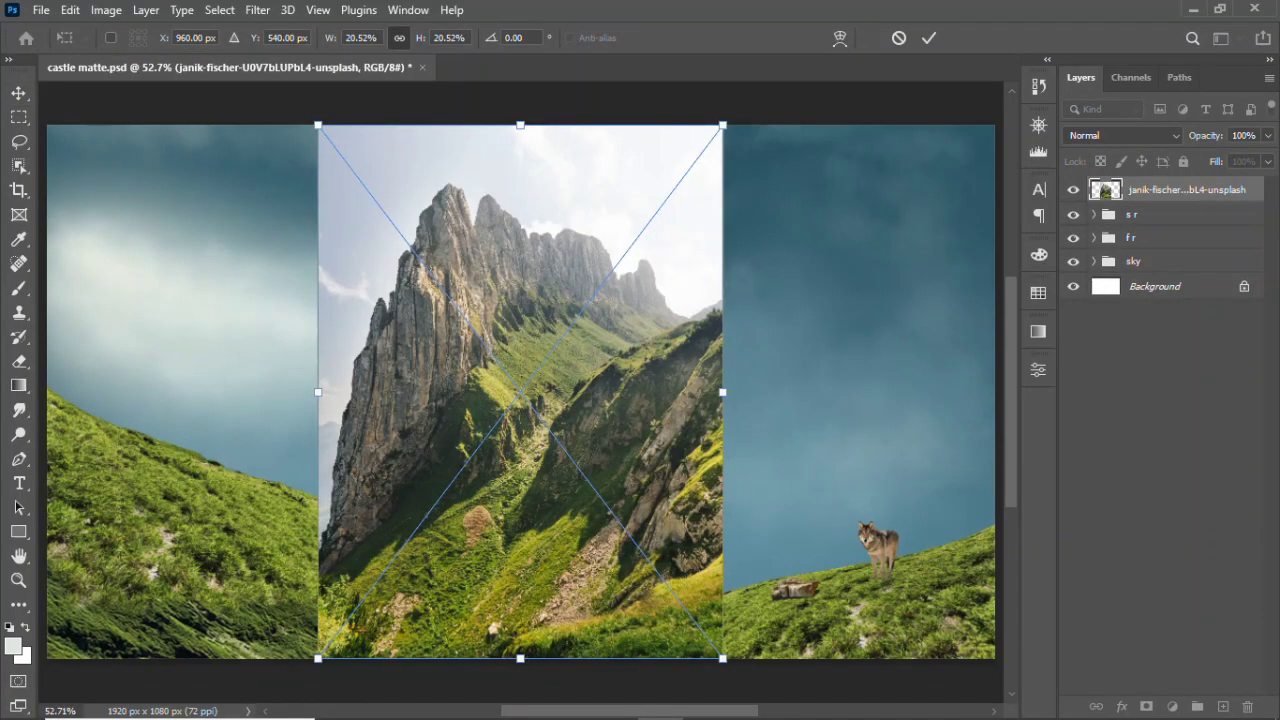
pyautogui.moveTo(530, 268); pyautogui.dragTo(582, 300)
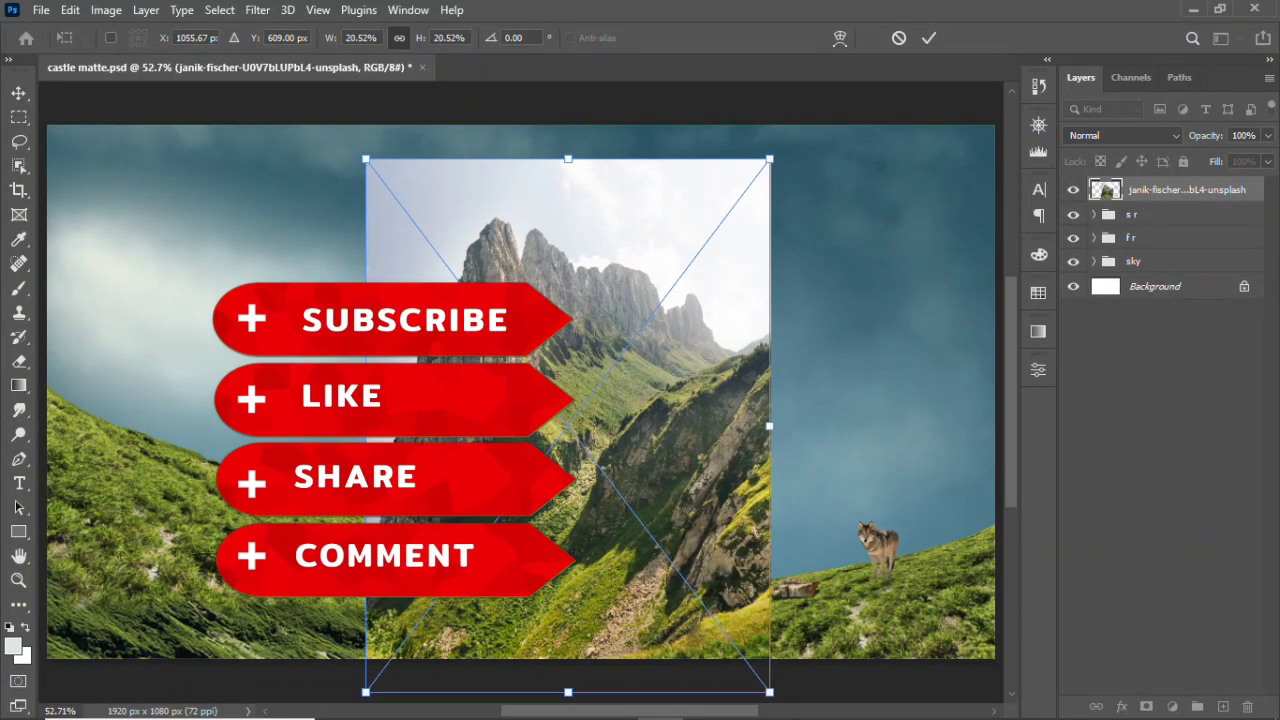
pyautogui.click(929, 38)
pyautogui.press('z')
pyautogui.click(562, 38)
pyautogui.click(636, 38)
pyautogui.press('v')
# - Mask out the mountain's sky using Select Sky and Inverse, and move it behind f r
pyautogui.click(219, 10)
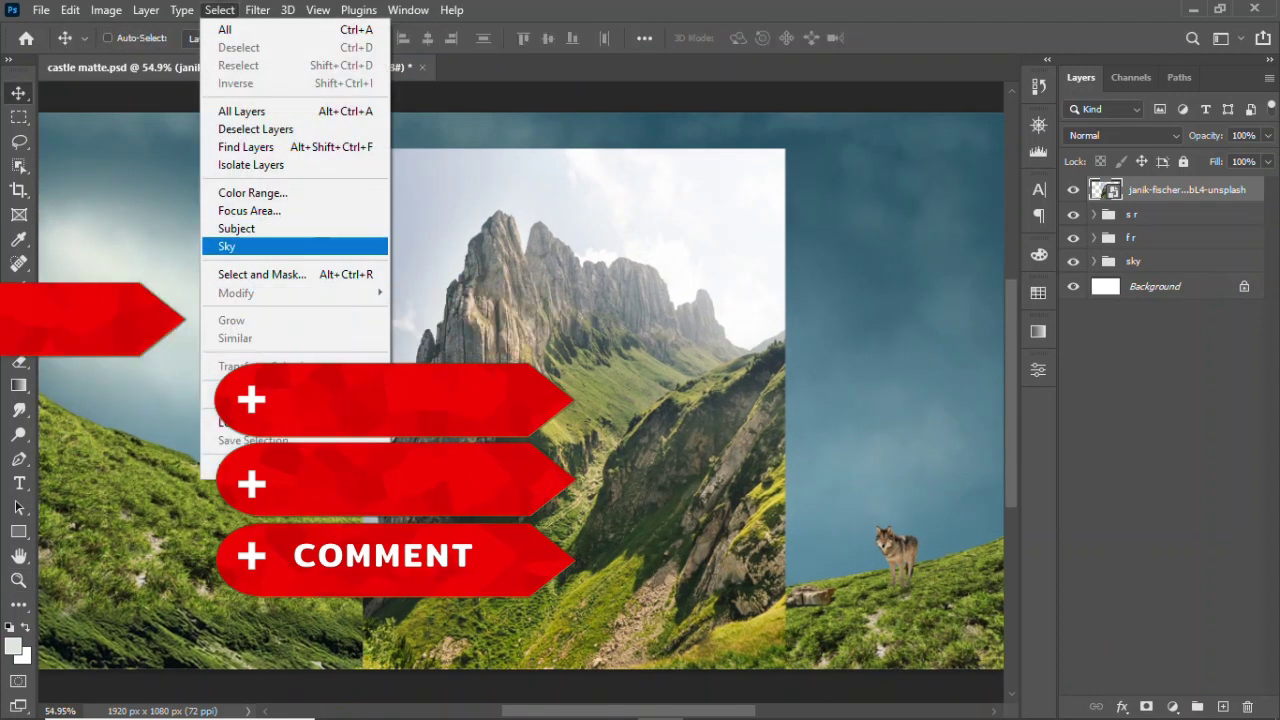
pyautogui.click(232, 246)
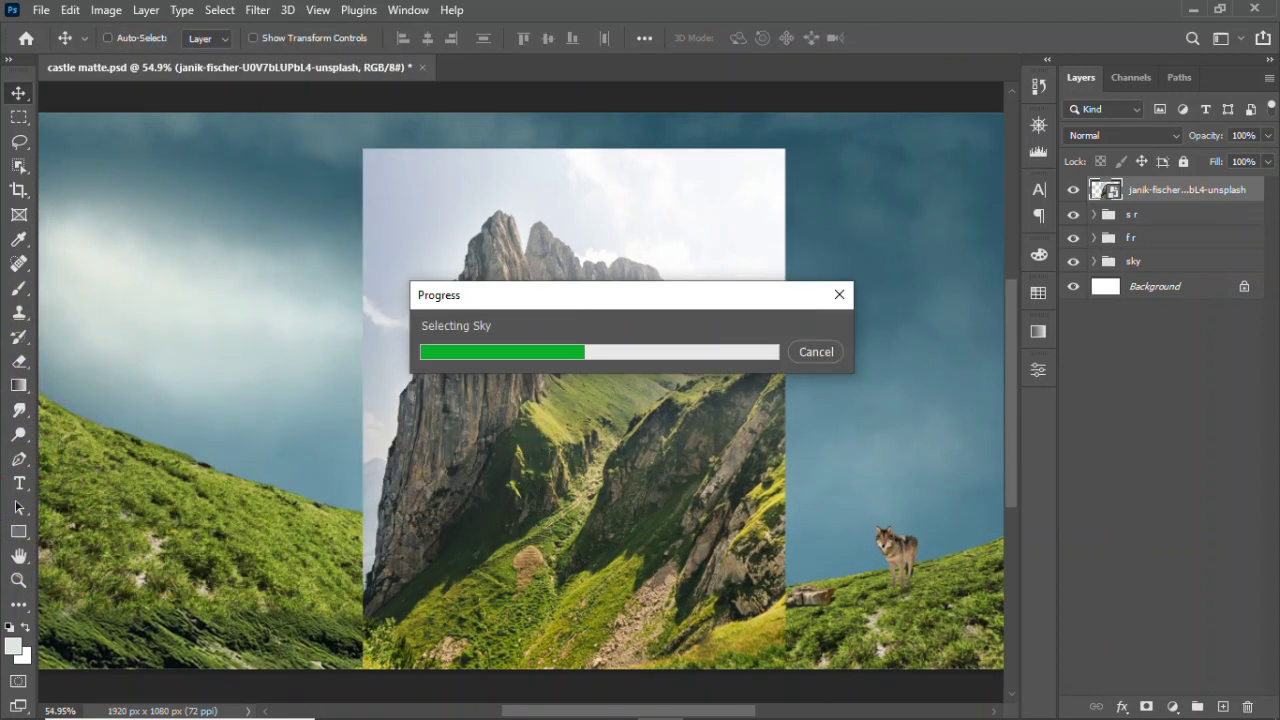
pyautogui.click(219, 10)
pyautogui.click(234, 80)
pyautogui.click(1147, 706)
pyautogui.moveTo(590, 262)
pyautogui.mouseDown()
pyautogui.moveTo(545, 290)
pyautogui.moveTo(536, 236)
pyautogui.mouseUp()
pyautogui.hotkey('ctrl', '[')
pyautogui.hotkey('ctrl', '[')
# - Scale the mountain to about 78% and position it in the valley gap
pyautogui.moveTo(563, 277); pyautogui.dragTo(575, 305)
pyautogui.hotkey('ctrl', 't')
pyautogui.moveTo(313, 145); pyautogui.dragTo(480, 354)
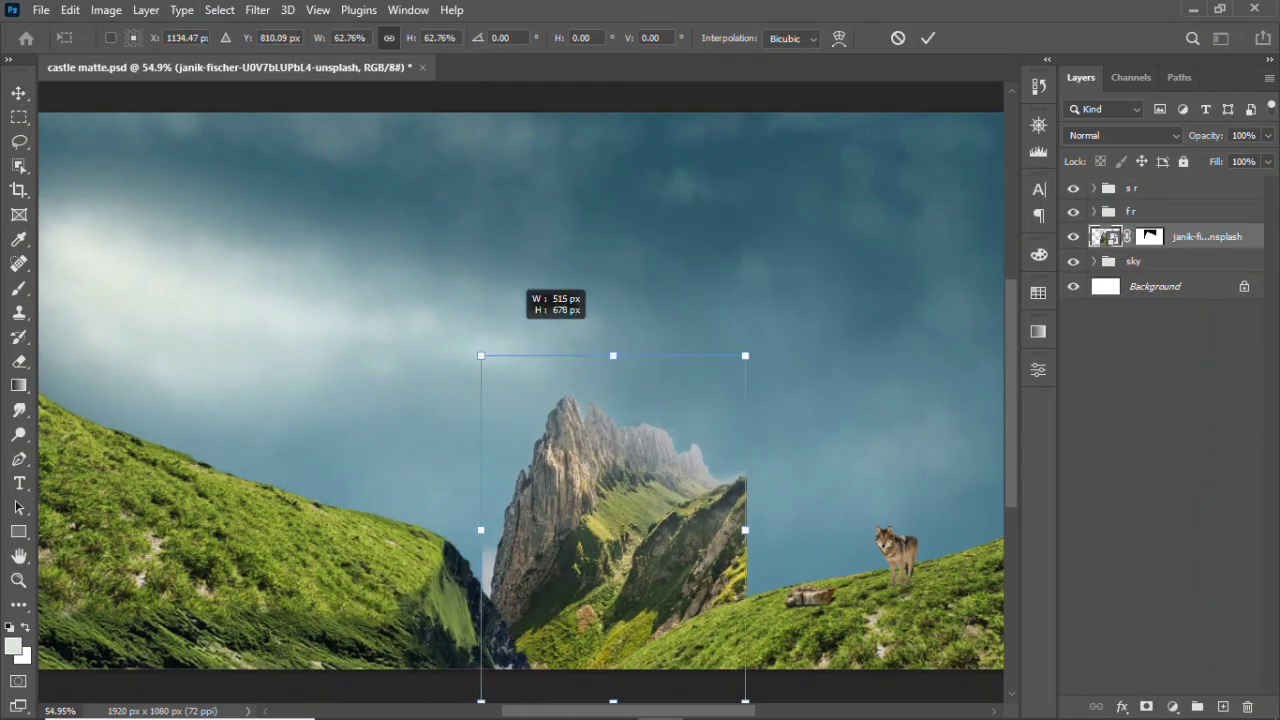
pyautogui.moveTo(540, 300)
pyautogui.mouseDown()
pyautogui.moveTo(520, 292)
pyautogui.moveTo(527, 338)
pyautogui.mouseUp()
pyautogui.moveTo(381, 286); pyautogui.dragTo(360, 240)
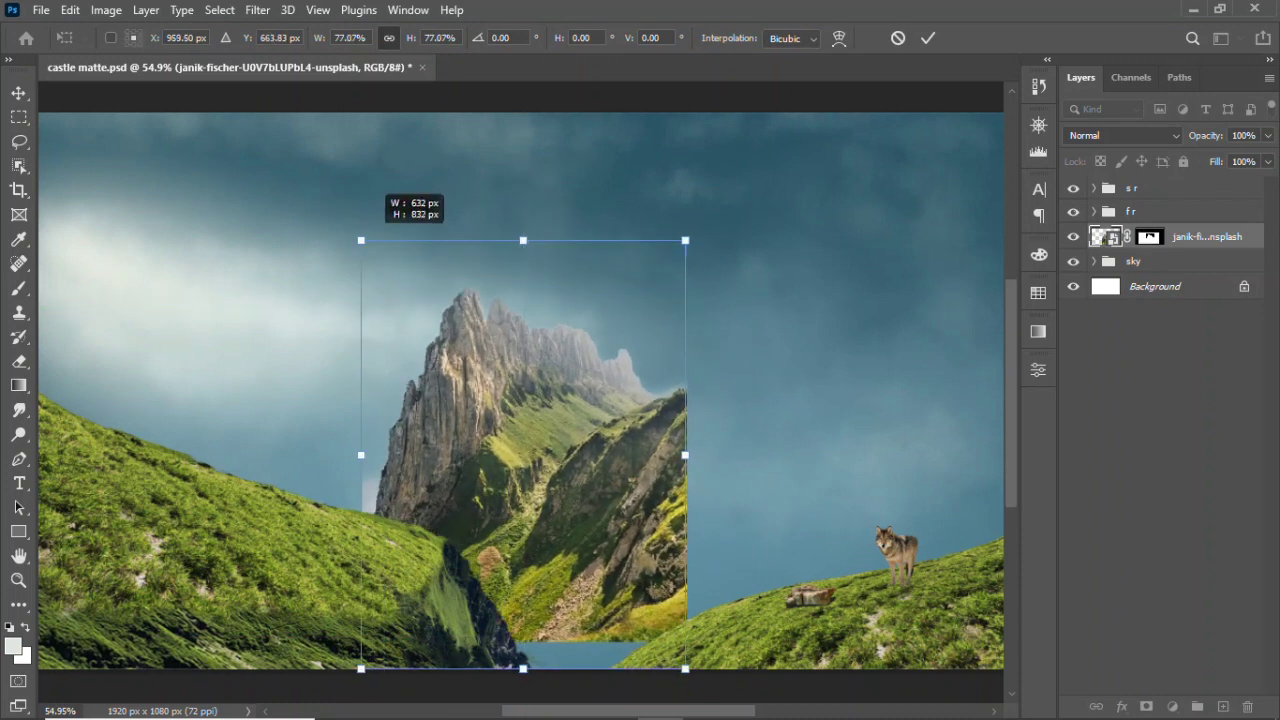
pyautogui.moveTo(460, 270); pyautogui.dragTo(469, 287)
pyautogui.moveTo(368, 463); pyautogui.dragTo(349, 463)
pyautogui.press('Return')
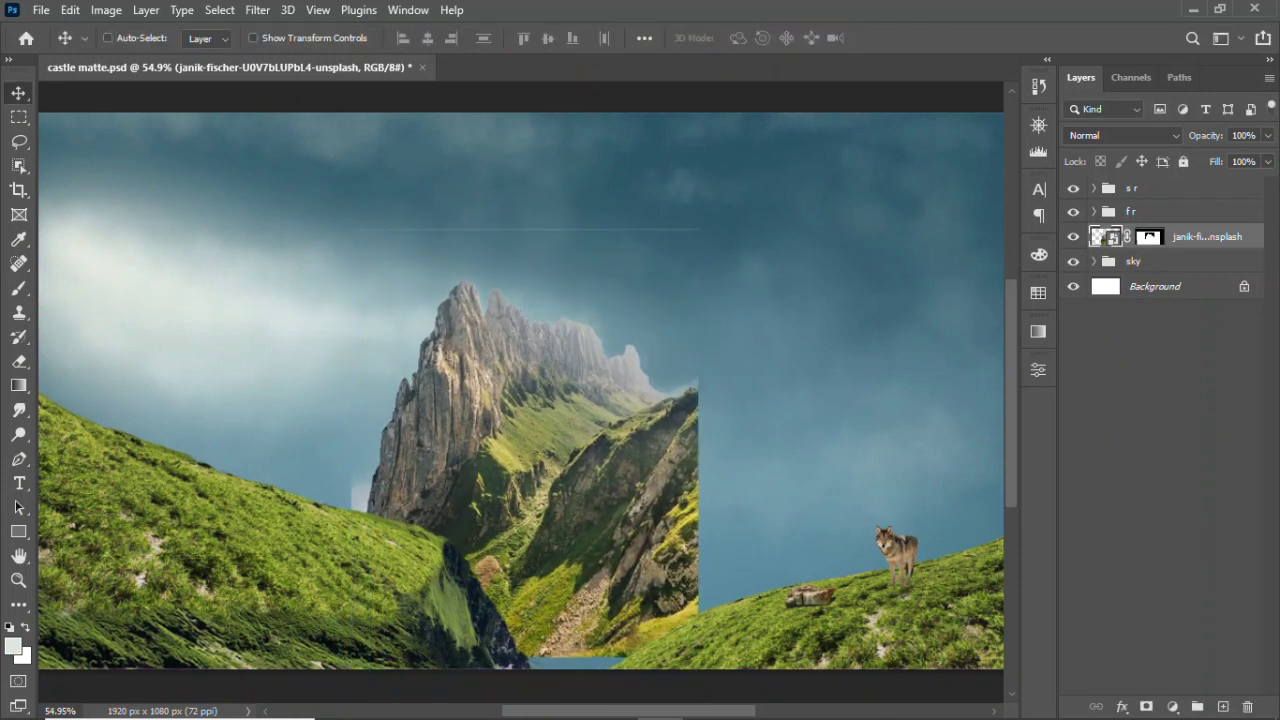
pyautogui.press('z')
pyautogui.moveTo(400, 505); pyautogui.dragTo(520, 505)
# - Set up a black chalk brush at 100% flow on the mountain's layer mask
pyautogui.press('b')
pyautogui.click(1148, 236)
pyautogui.press('d')
pyautogui.rightClick(900, 300)
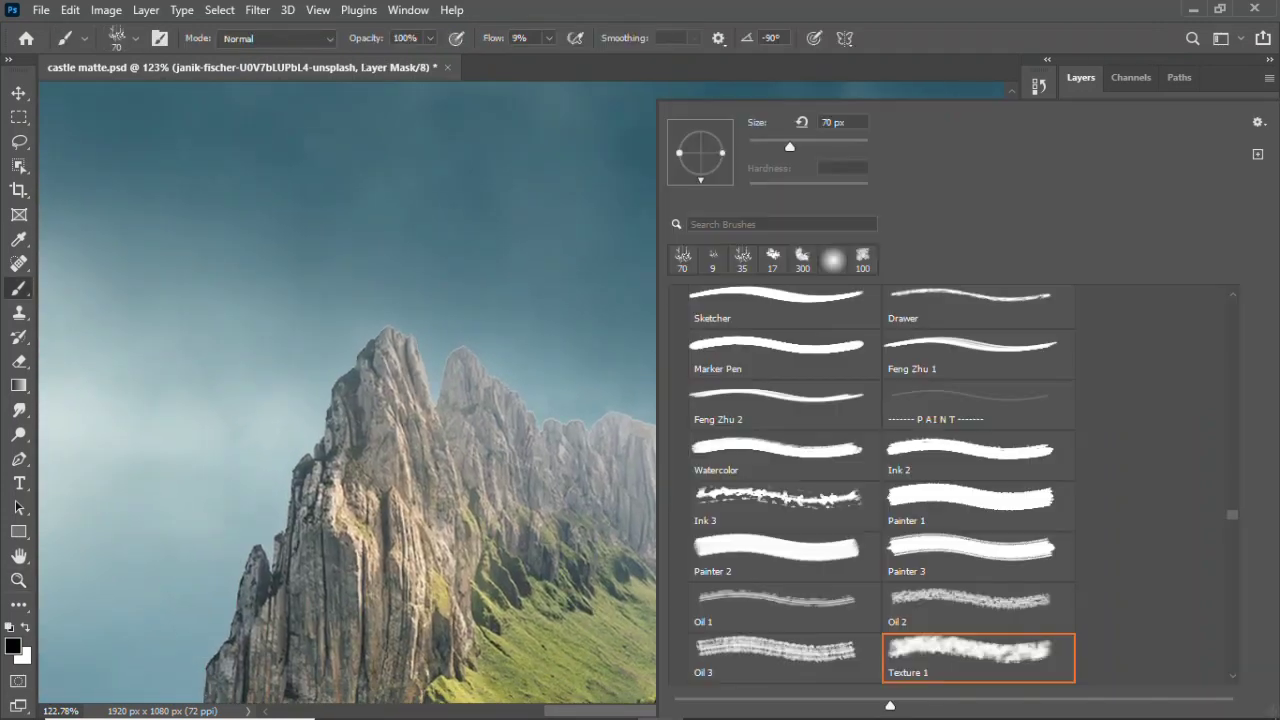
pyautogui.write('chalk')
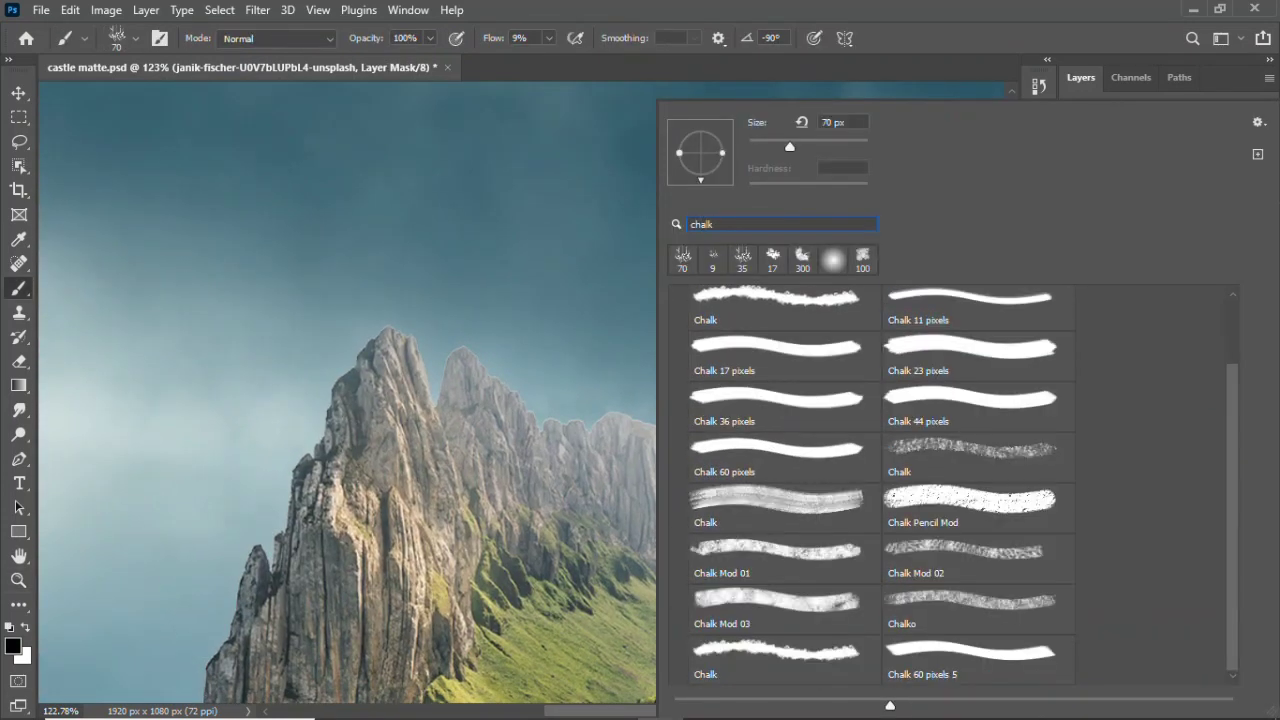
pyautogui.press('Return')
pyautogui.hotkey('shift', '0')
pyautogui.scroll(3, 520, 400)
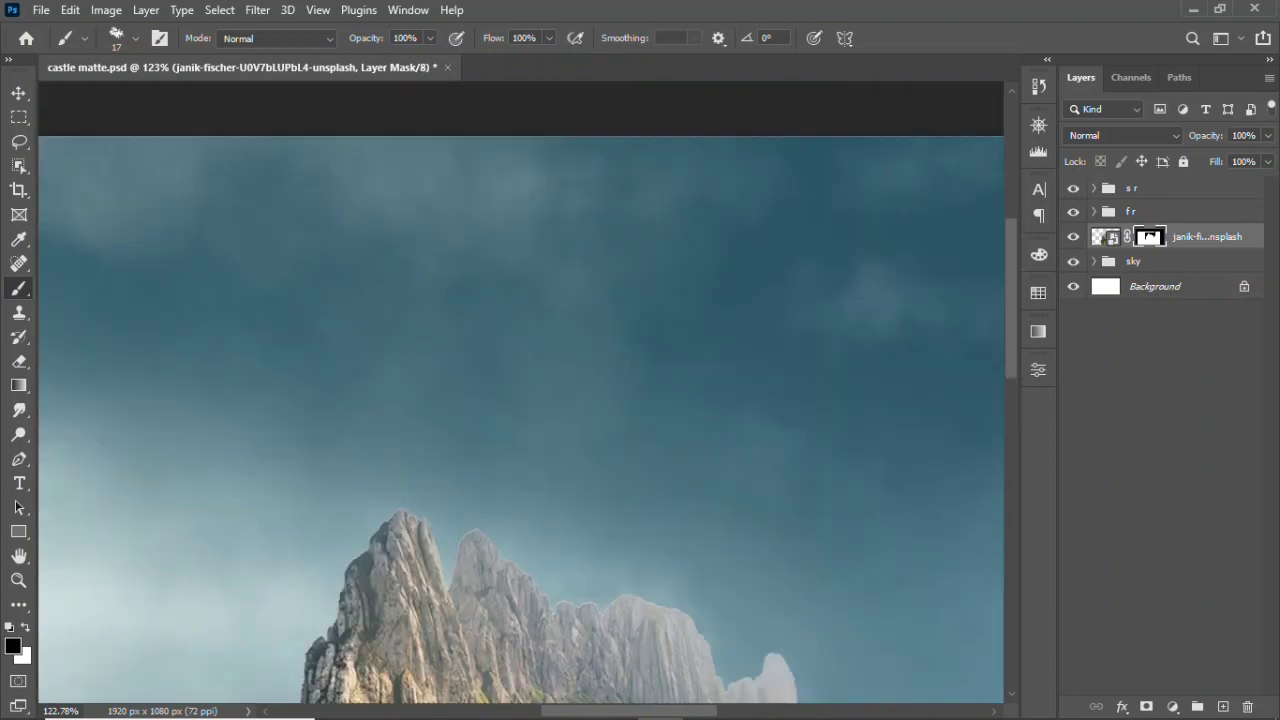
pyautogui.moveTo(500, 450); pyautogui.dragTo(620, 450)
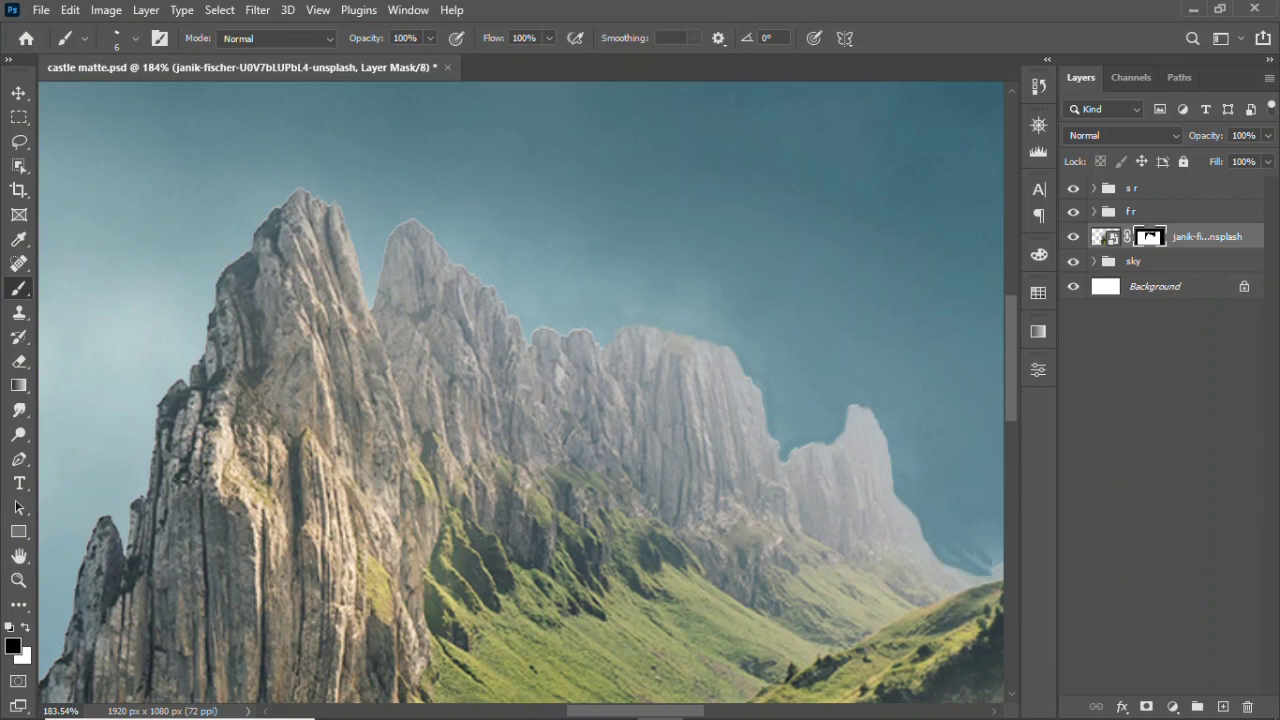
# - Mask away the sky area above the peak outline and along the lower-left cliff
pyautogui.press('l')
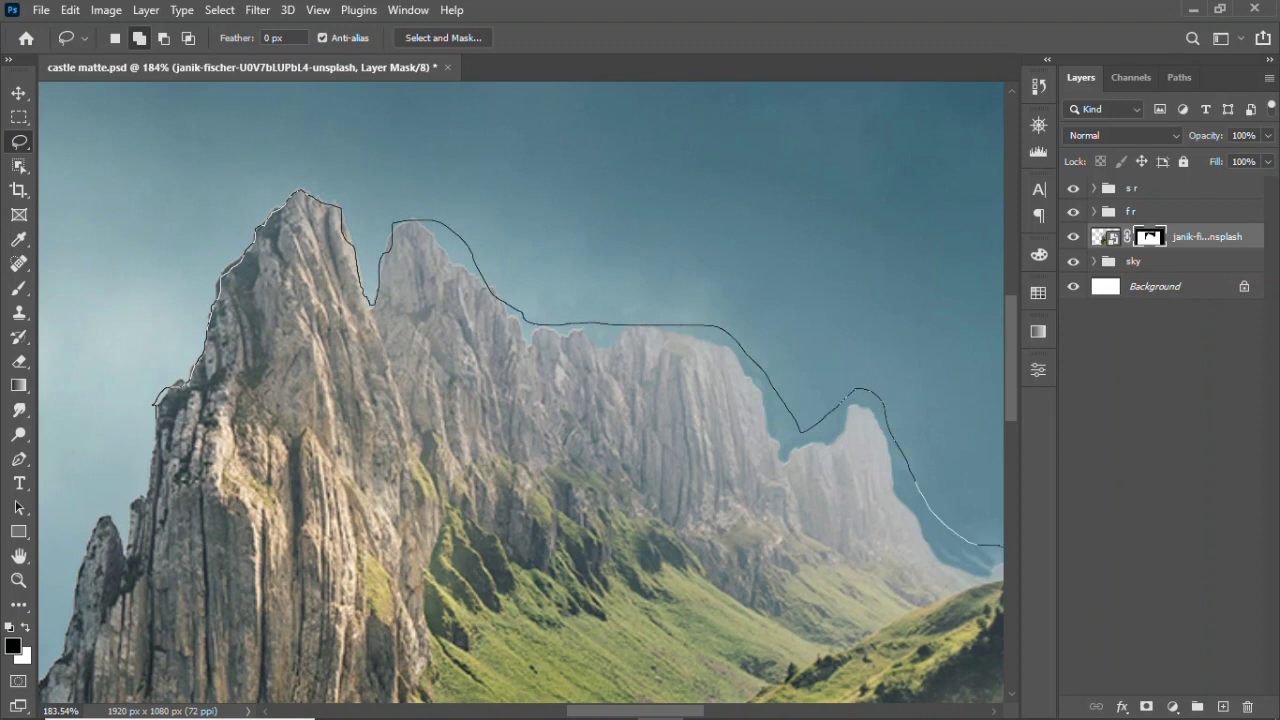
pyautogui.moveTo(1002, 546); pyautogui.dragTo(155, 405)
pyautogui.press('b')
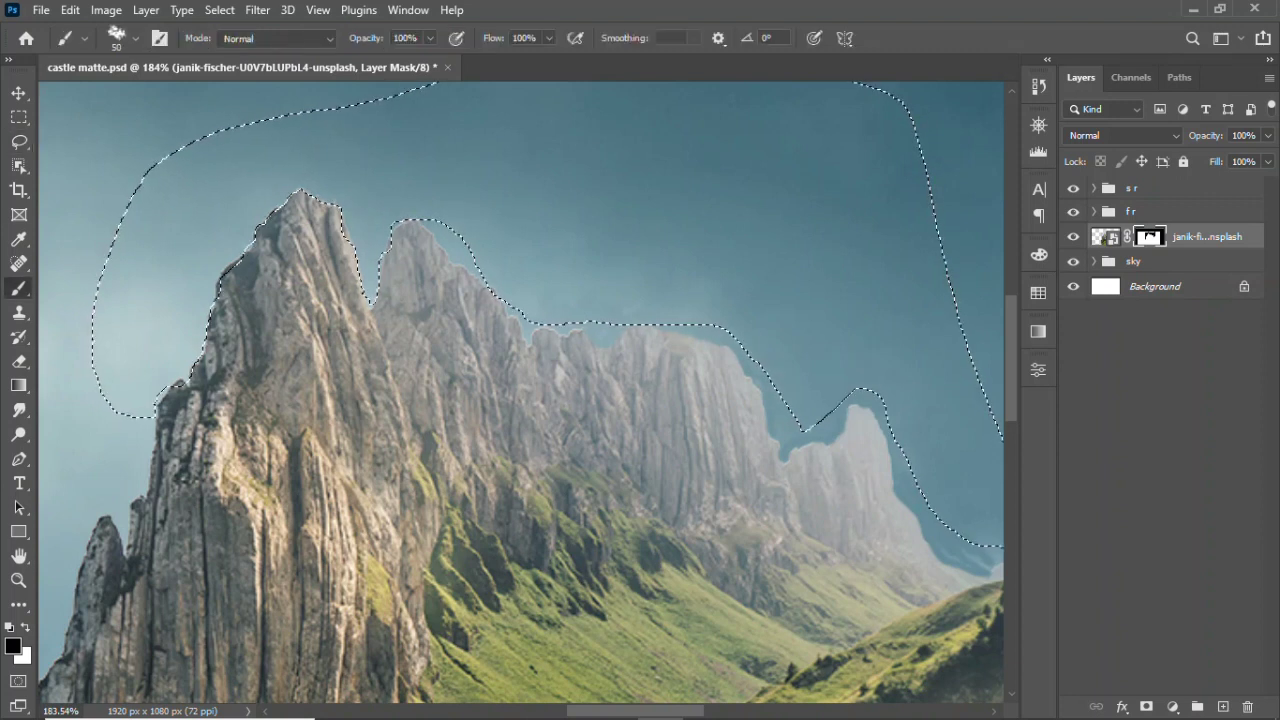
pyautogui.hotkey('ctrl', 'd')
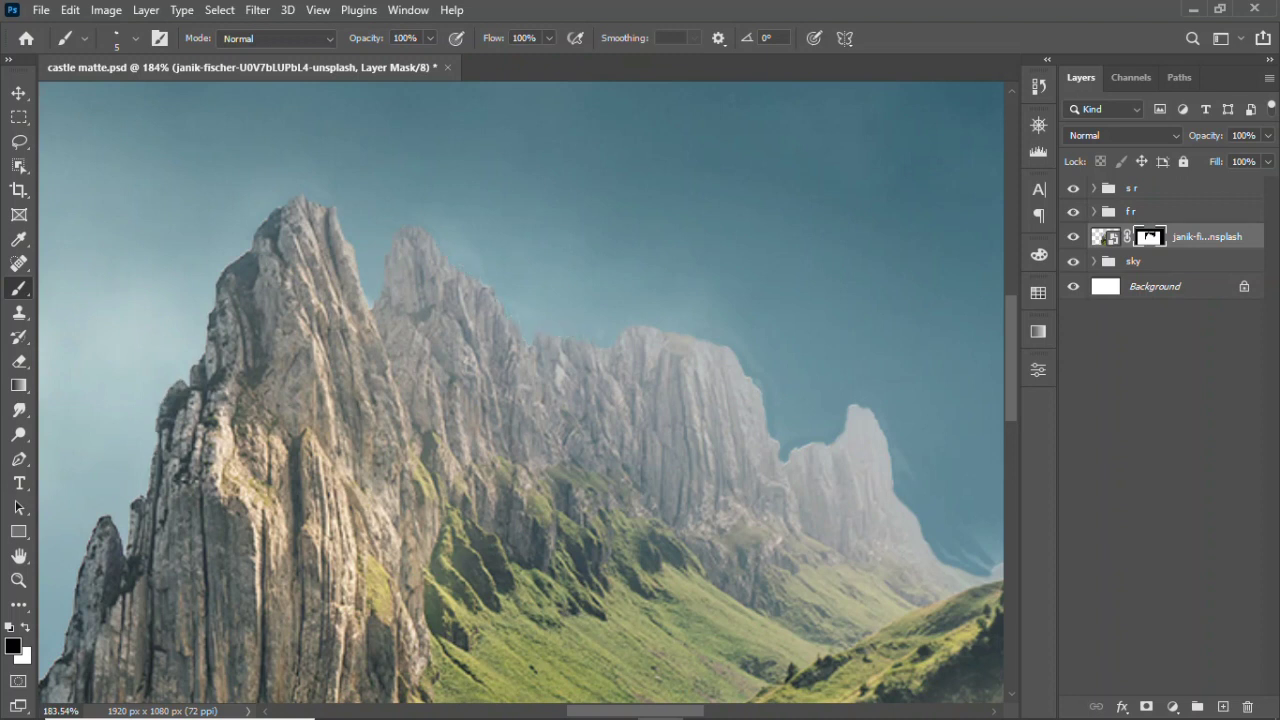
pyautogui.moveTo(385, 423); pyautogui.dragTo(700, 163)
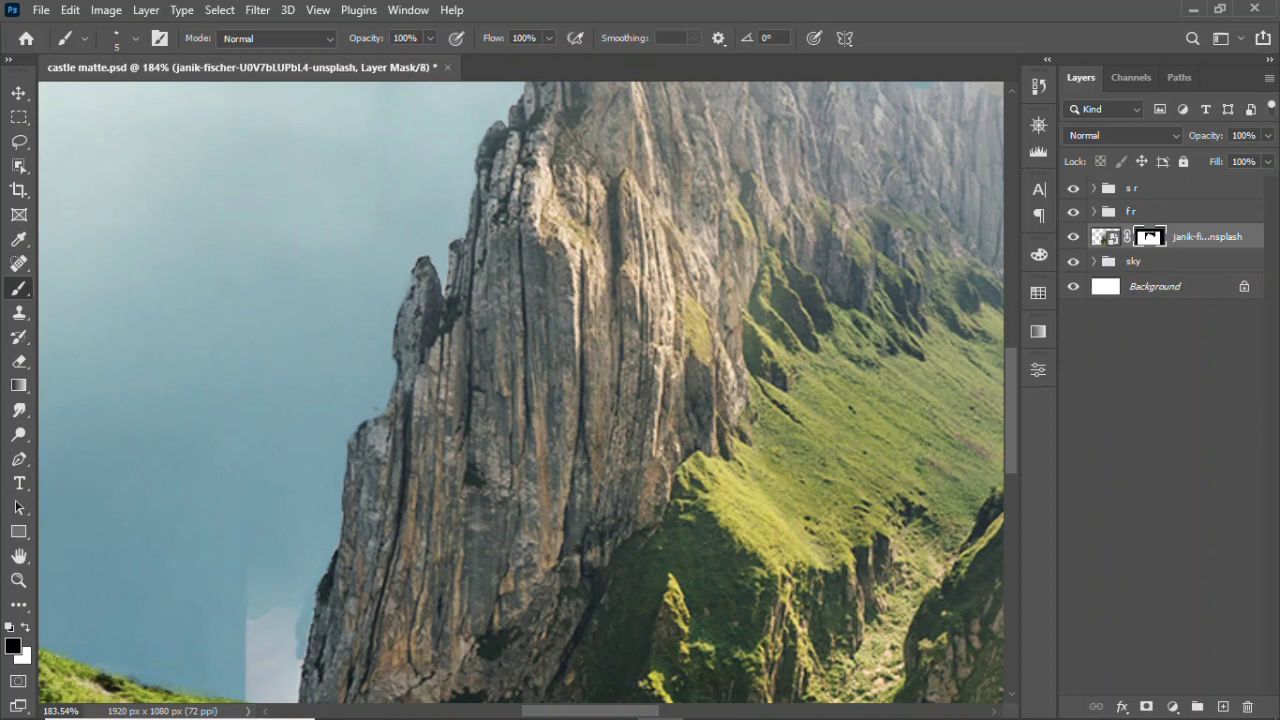
pyautogui.press(']')
pyautogui.press(']')
pyautogui.press(']')
pyautogui.moveTo(254, 600); pyautogui.dragTo(268, 690)
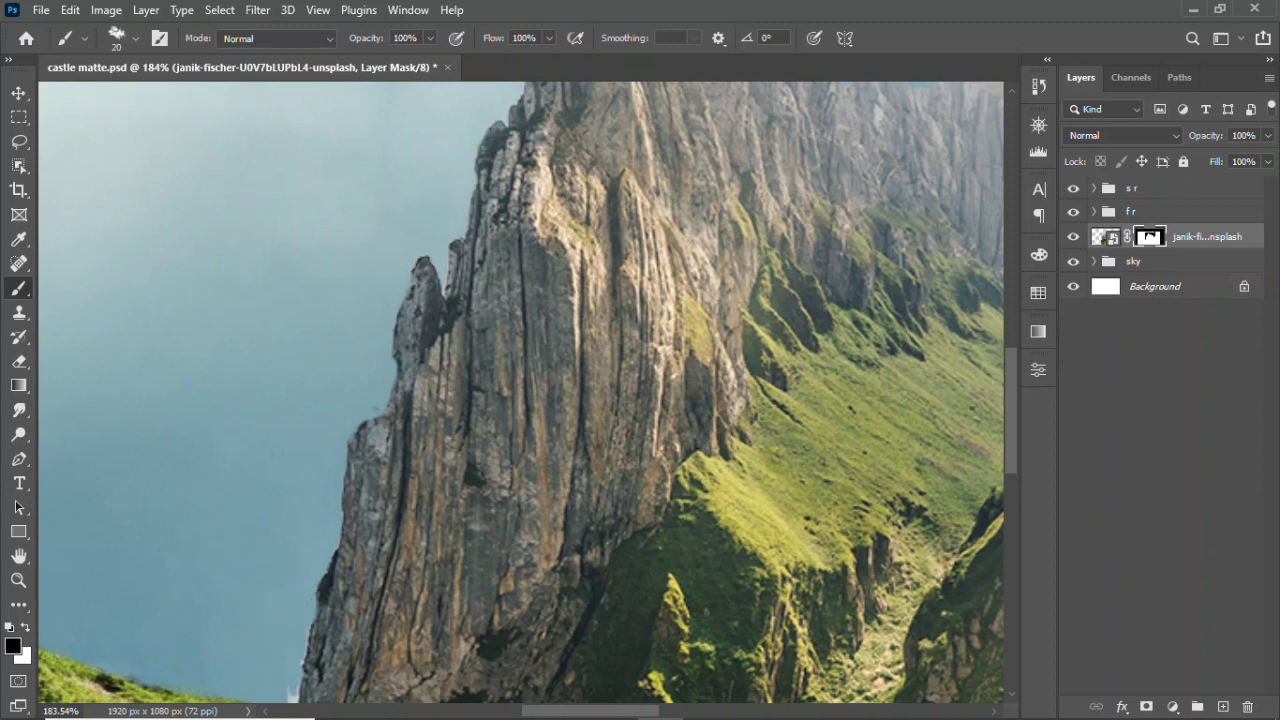
# - Paint out the valley strip and the remaining distant peak to sky
pyautogui.scroll(-3, 270, 660)
pyautogui.hscroll(3, 520, 400)
pyautogui.scroll(2, 520, 400)
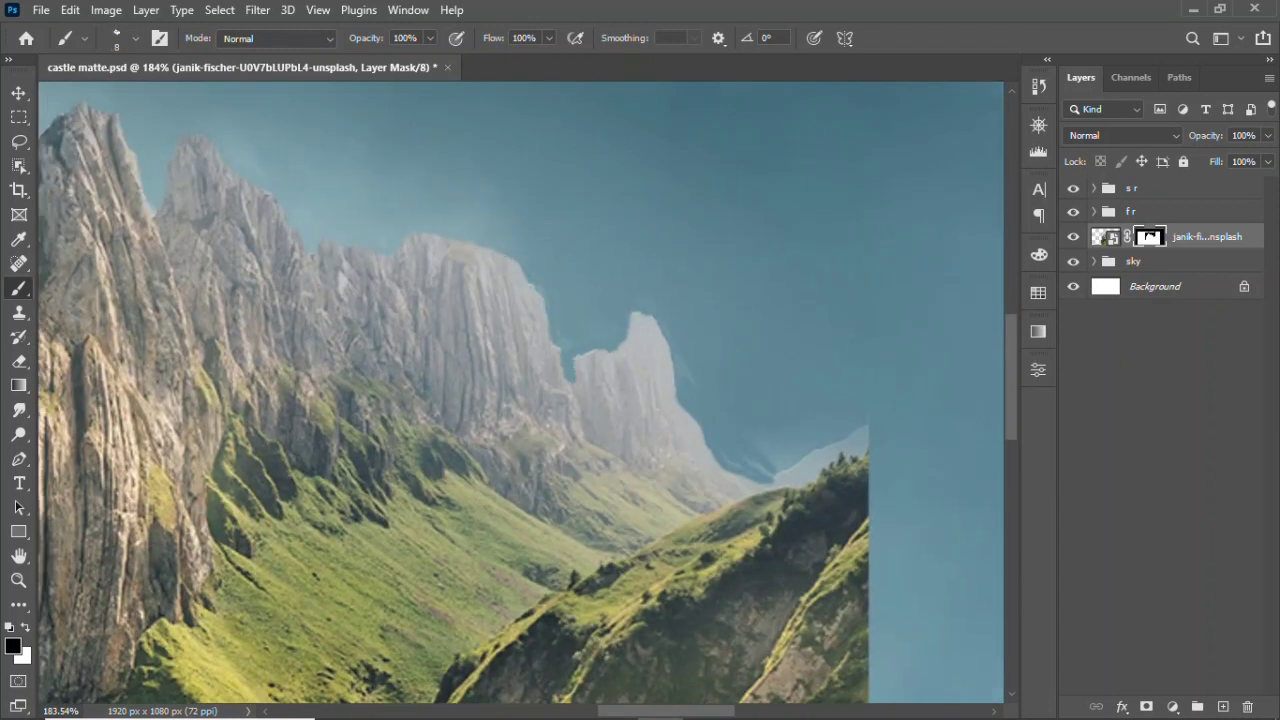
pyautogui.moveTo(650, 488); pyautogui.dragTo(860, 698)
pyautogui.press(']')
pyautogui.press(']')
pyautogui.press(']')
pyautogui.moveTo(640, 320)
pyautogui.mouseDown()
pyautogui.moveTo(620, 470)
pyautogui.moveTo(800, 620)
pyautogui.moveTo(820, 460)
pyautogui.mouseUp()
pyautogui.scroll(-4, 520, 400)
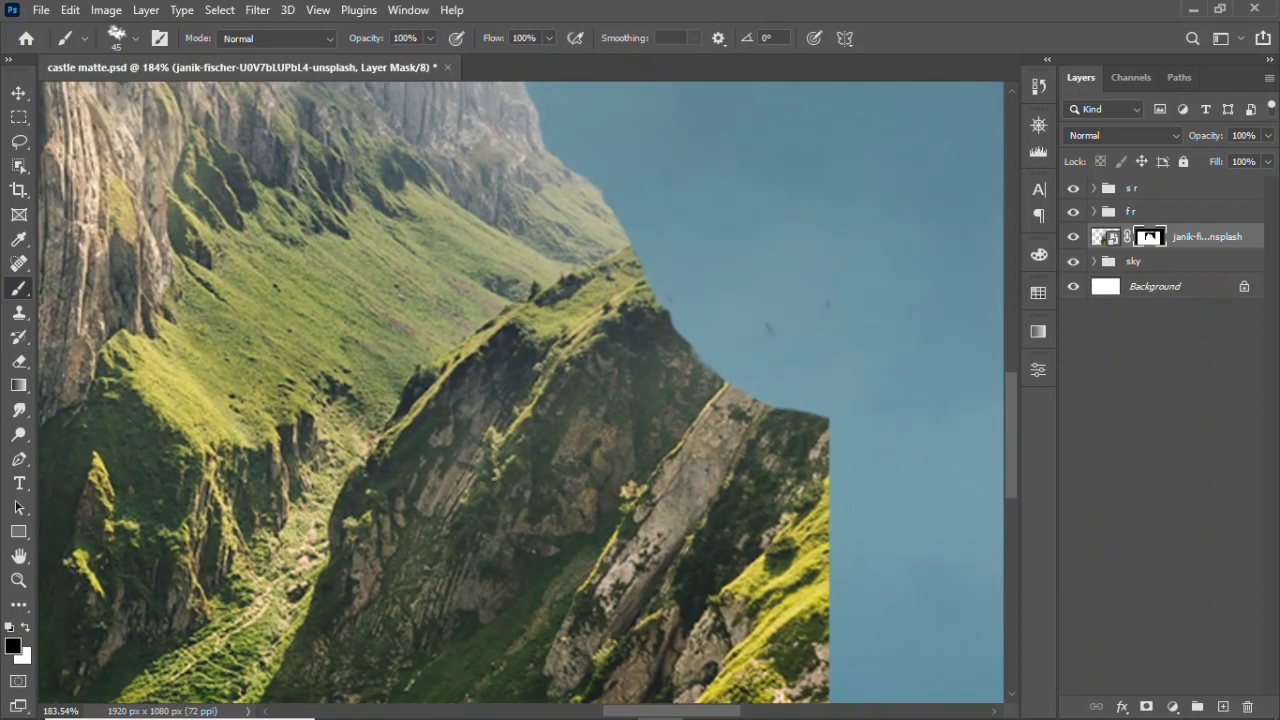
pyautogui.hscroll(-1, 520, 400)
# - Select and mask out the leftover rock to the right of the ridge
pyautogui.hotkey('shift', 'l')
pyautogui.scroll(3, 520, 400)
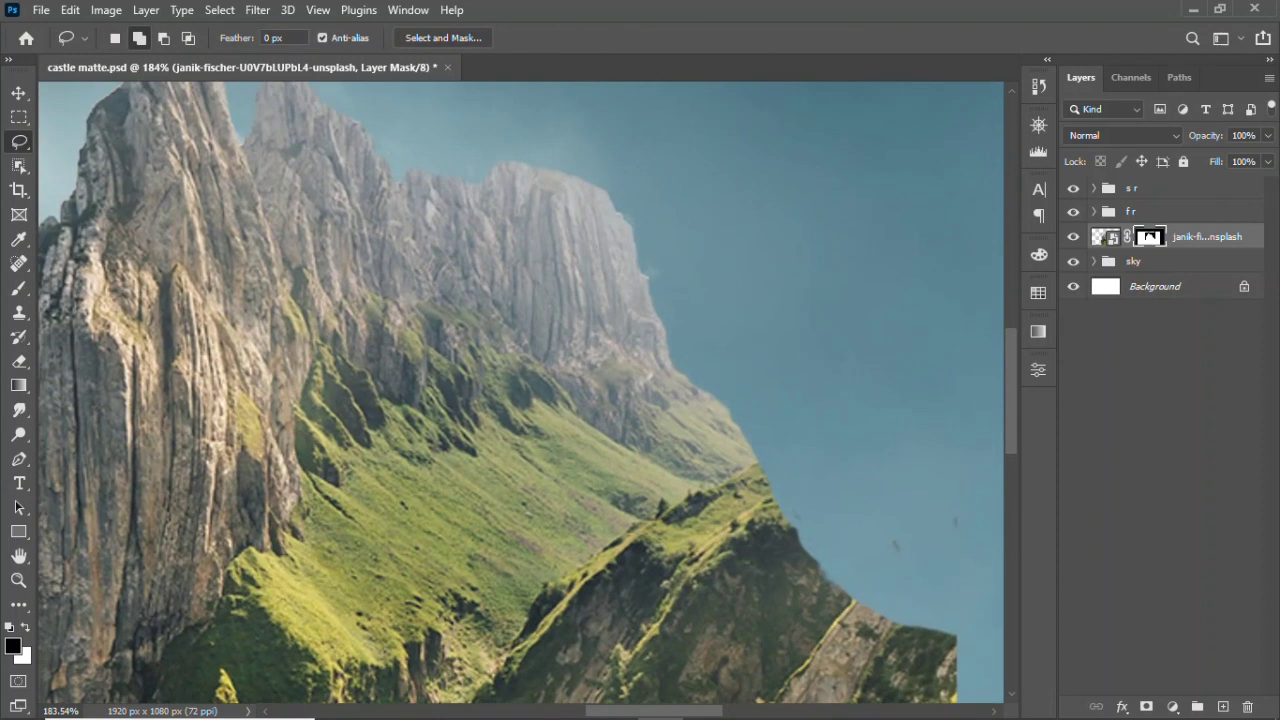
pyautogui.moveTo(445, 170); pyautogui.dragTo(445, 150)
pyautogui.press('b')
pyautogui.moveTo(540, 200)
pyautogui.mouseDown()
pyautogui.moveTo(700, 480)
pyautogui.moveTo(800, 580)
pyautogui.moveTo(940, 680)
pyautogui.mouseUp()
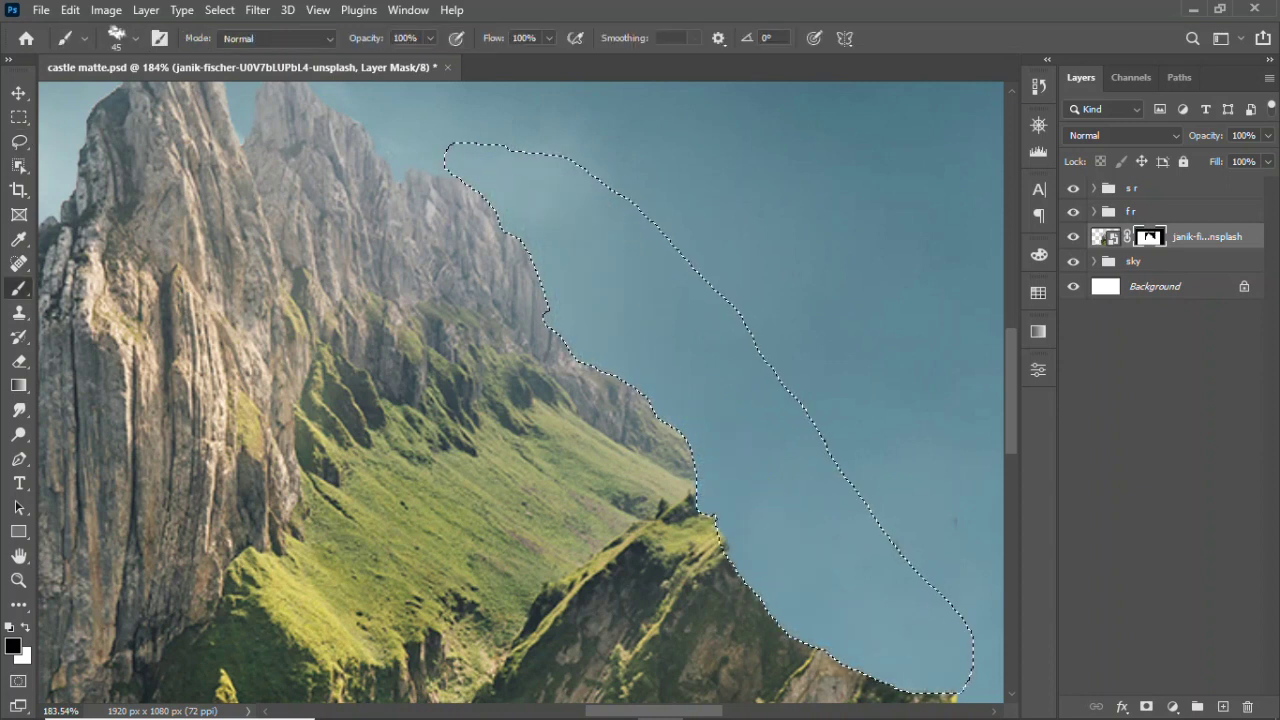
pyautogui.hotkey('ctrl', '0')
pyautogui.hotkey('ctrl', 'd')
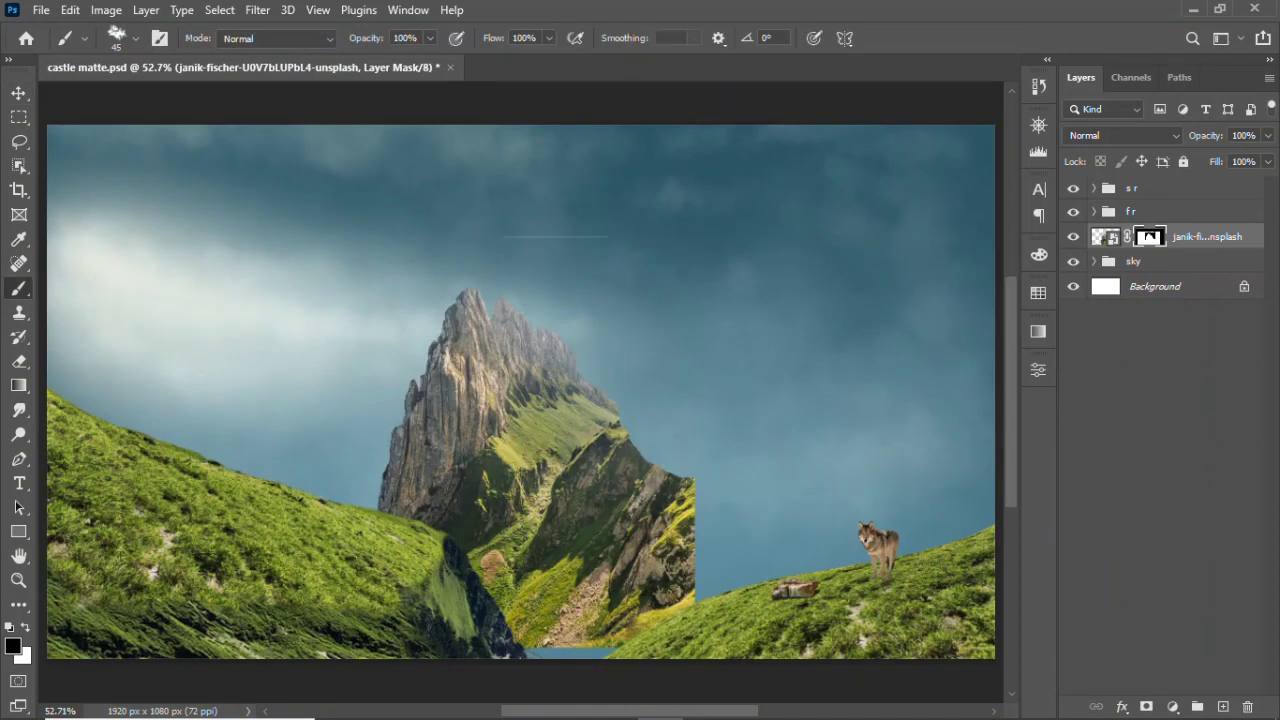
# - Mask out the jagged rock beside the peak's right slope
pyautogui.press('l')
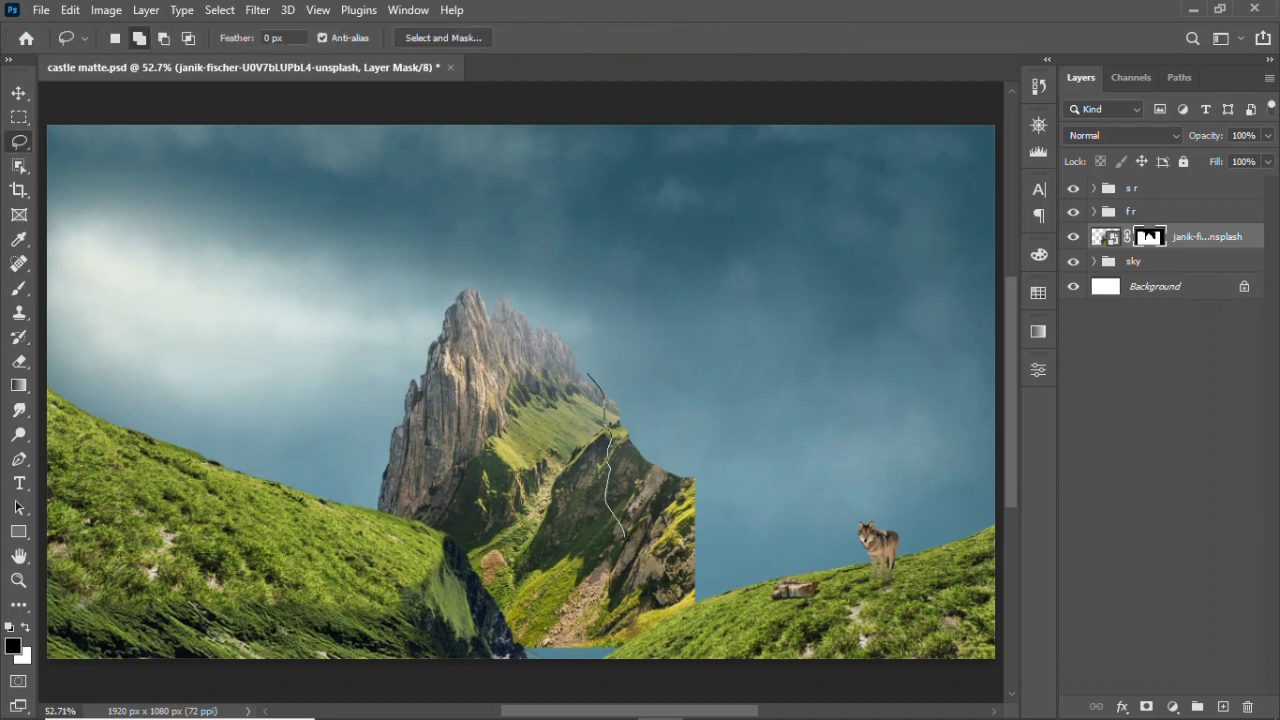
pyautogui.moveTo(588, 376); pyautogui.dragTo(603, 350)
pyautogui.press('b')
pyautogui.moveTo(610, 410)
pyautogui.mouseDown()
pyautogui.moveTo(625, 530)
pyautogui.moveTo(690, 600)
pyautogui.mouseUp()
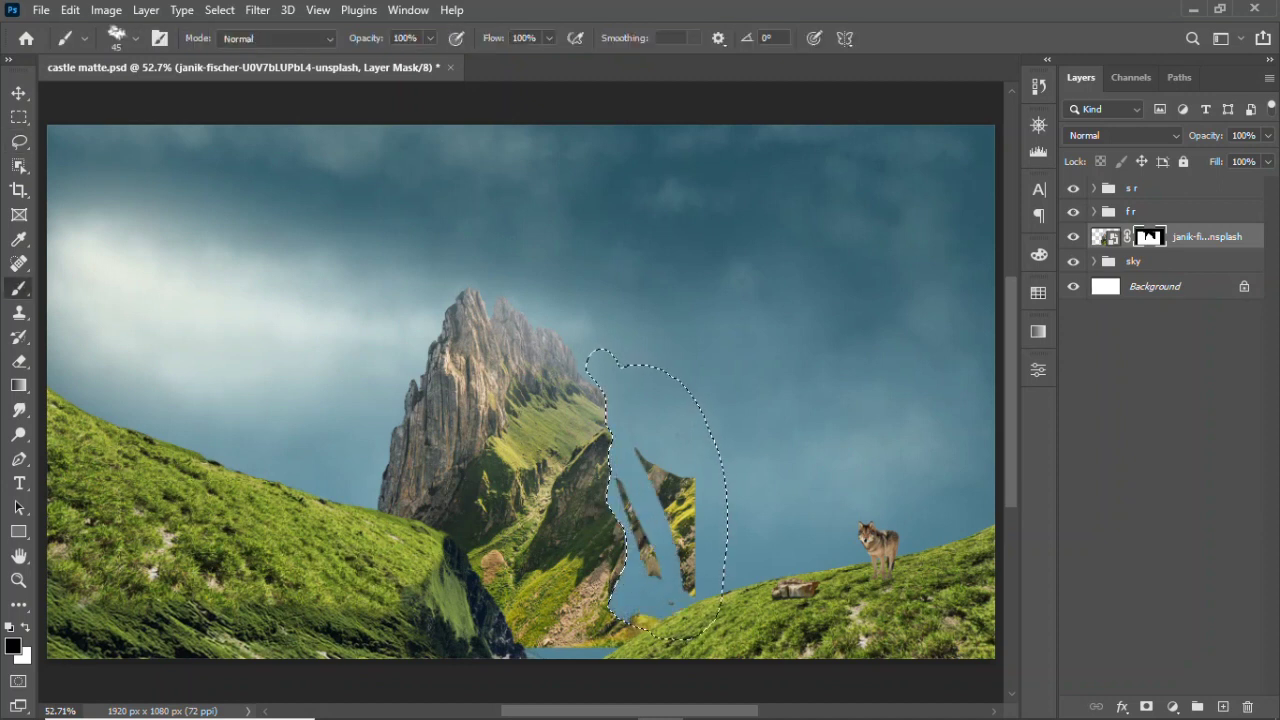
pyautogui.moveTo(685, 480); pyautogui.dragTo(650, 560)
pyautogui.moveTo(625, 485); pyautogui.dragTo(650, 575)
pyautogui.press('v')
pyautogui.hotkey('ctrl', 'd')
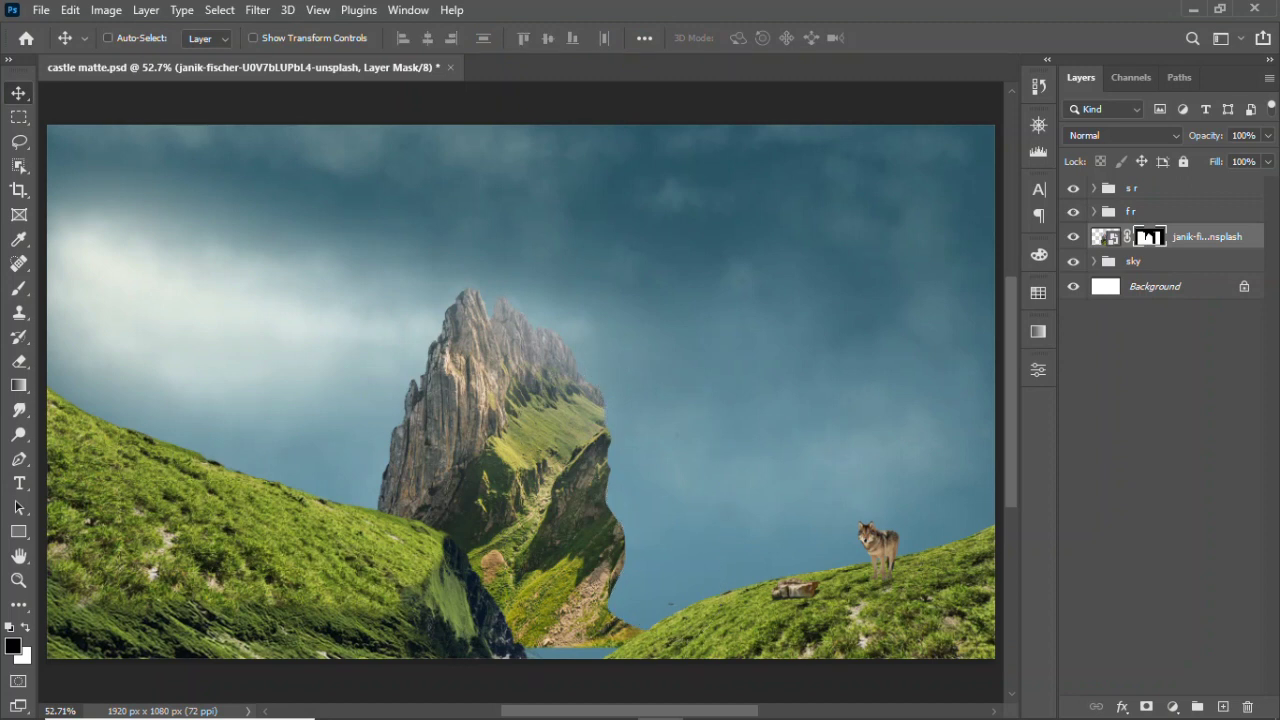
# - Enlarge the mountain to 125% near the centre and bring in the green valley photo
pyautogui.hotkey('ctrl', 't')
pyautogui.moveTo(480, 380); pyautogui.dragTo(500, 425)
pyautogui.moveTo(386, 297); pyautogui.dragTo(363, 226)
pyautogui.moveTo(519, 342); pyautogui.dragTo(545, 385)
pyautogui.press('Return')
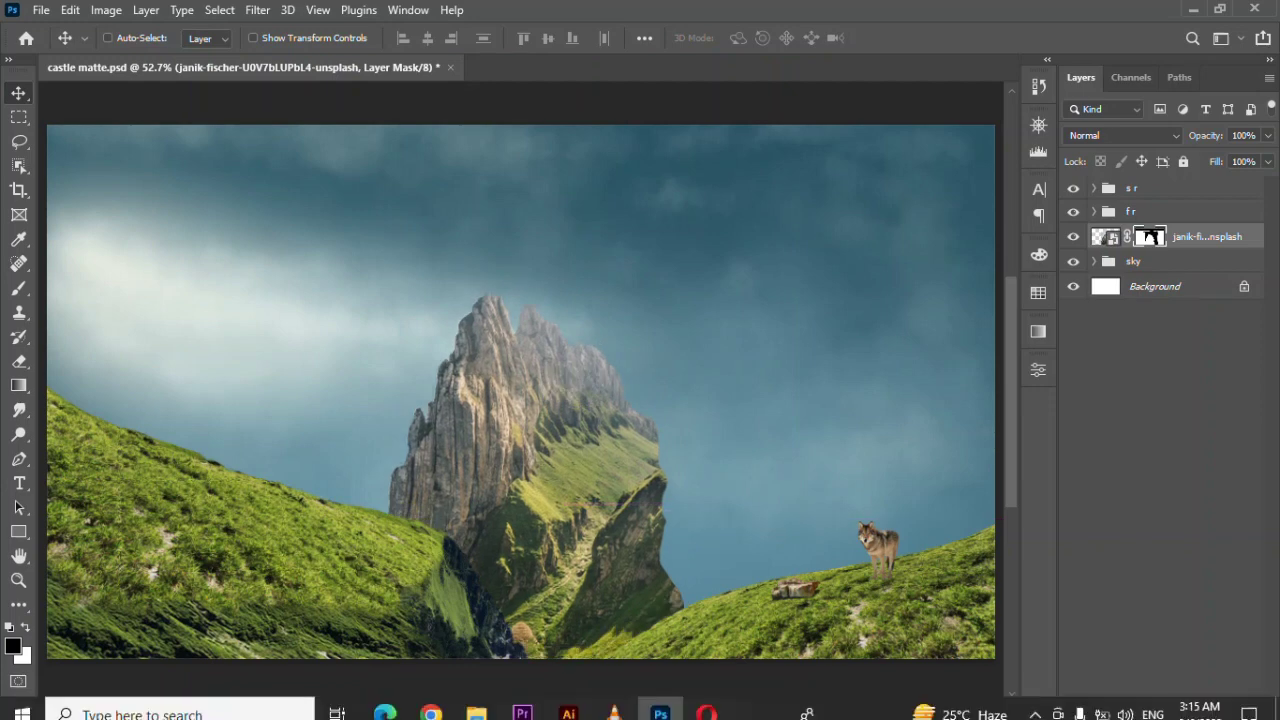
pyautogui.click(470, 708)
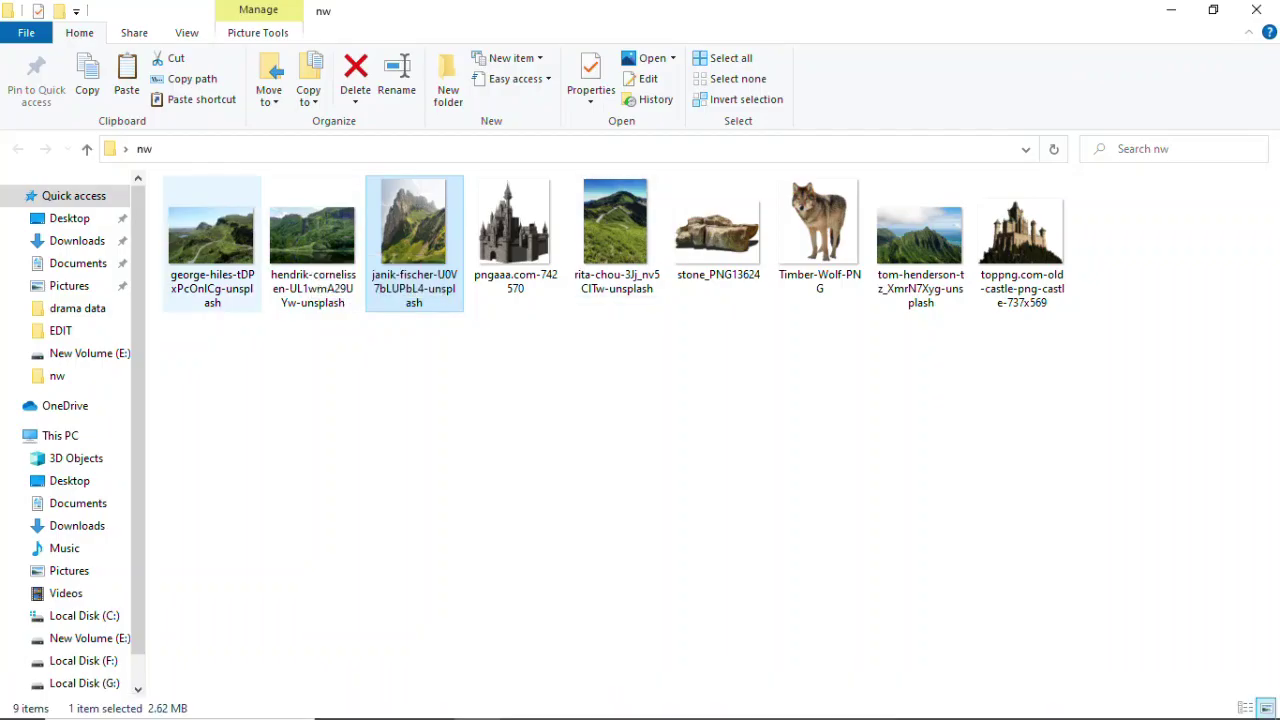
pyautogui.moveTo(211, 240); pyautogui.dragTo(535, 370)
# - Mirror the valley photo horizontally, shrink it and place it in the lower right
pyautogui.rightClick(548, 252)
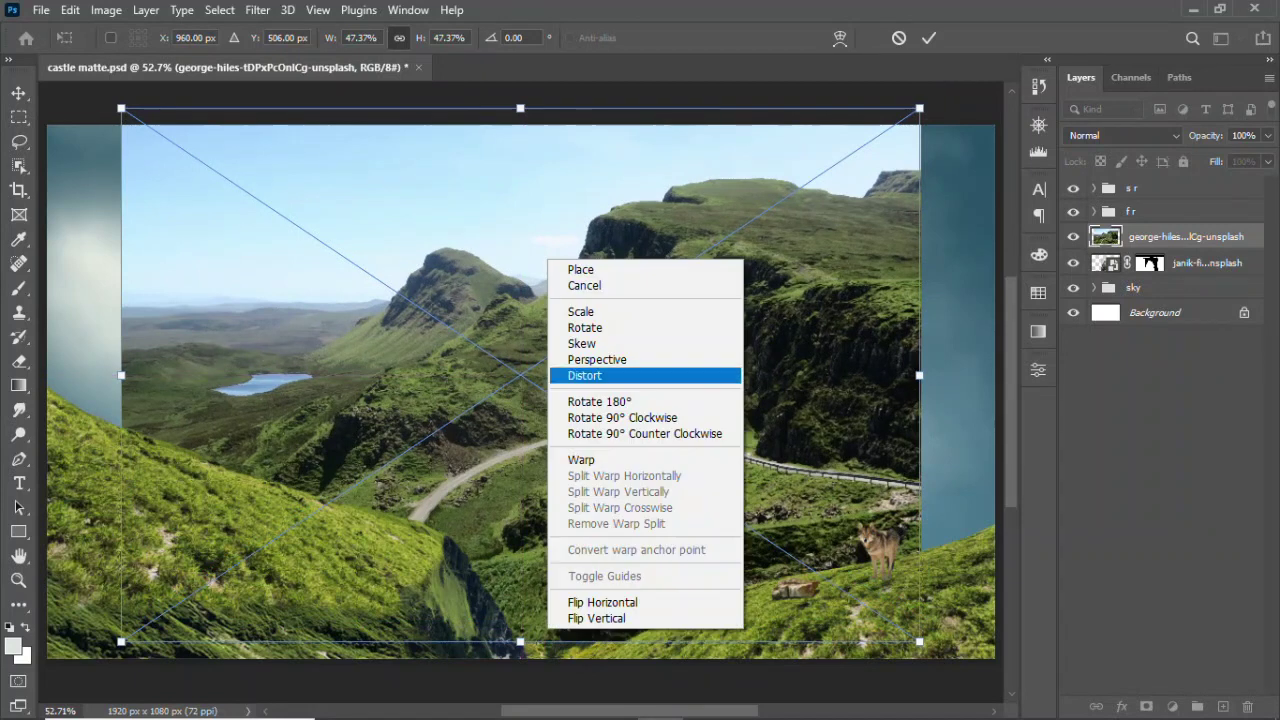
pyautogui.click(590, 597)
pyautogui.moveTo(365, 300); pyautogui.dragTo(430, 350)
pyautogui.moveTo(197, 137); pyautogui.dragTo(583, 400)
pyautogui.moveTo(620, 440)
pyautogui.mouseDown()
pyautogui.moveTo(645, 405)
pyautogui.moveTo(681, 447)
pyautogui.mouseUp()
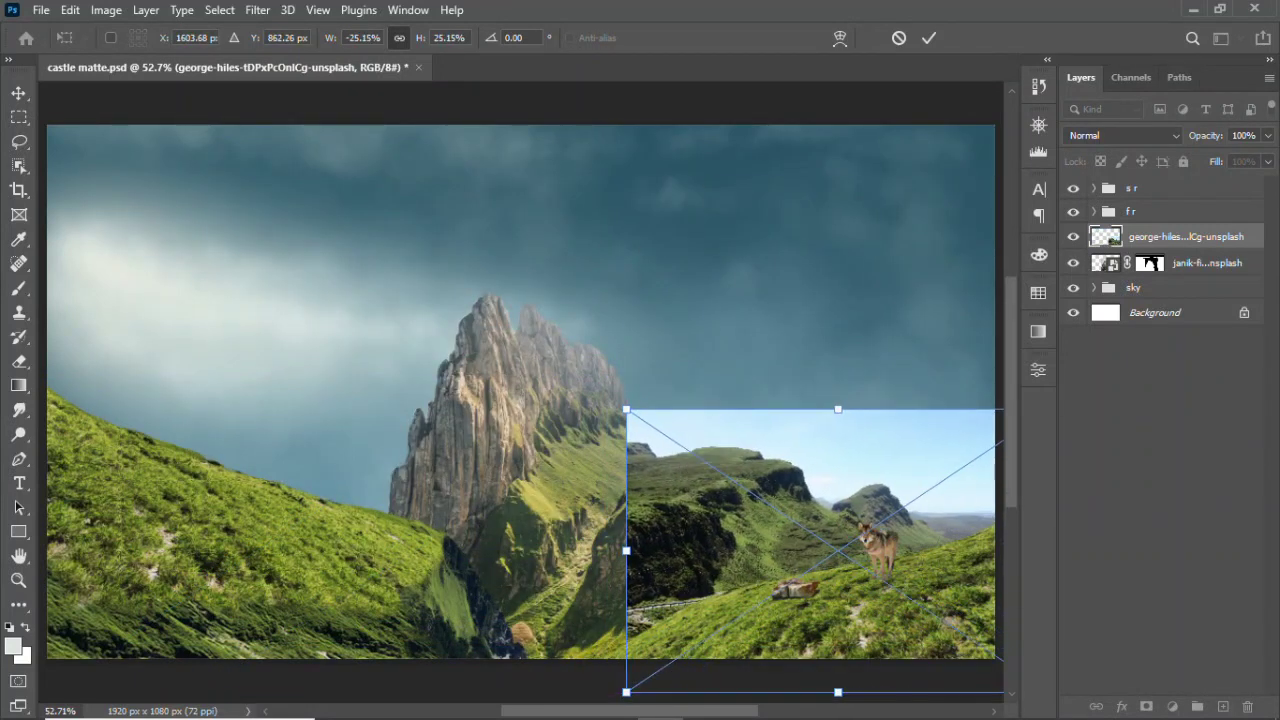
pyautogui.press('Return')
# - Hide the valley photo's sky with an inverted layer mask and soften the hill edge
pyautogui.click(19, 141)
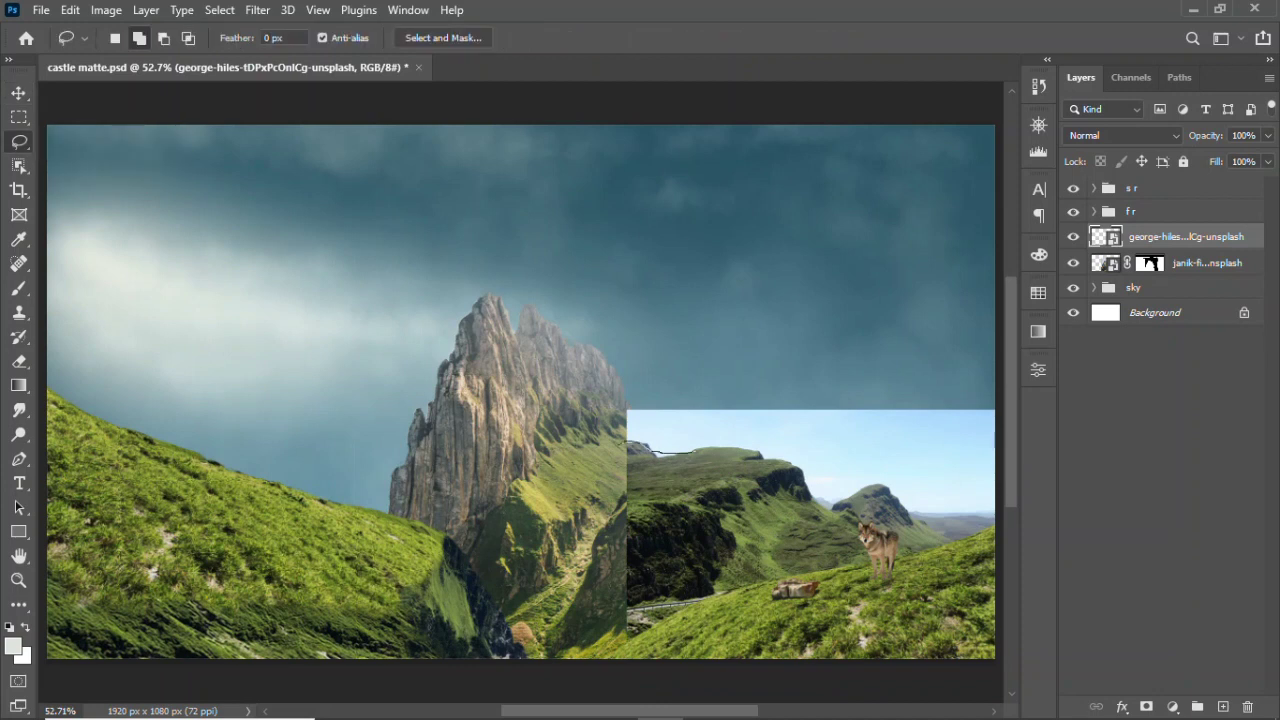
pyautogui.moveTo(650, 452); pyautogui.dragTo(627, 449)
pyautogui.press('b')
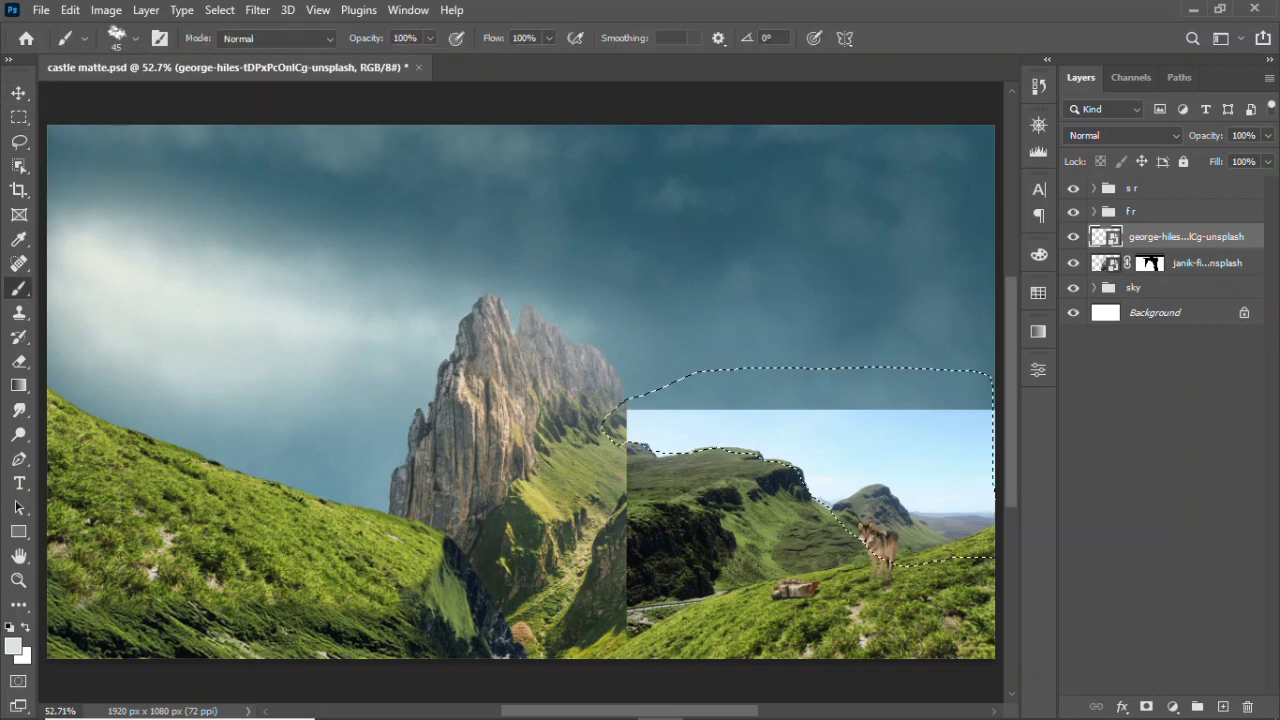
pyautogui.click(1146, 706)
pyautogui.hotkey('ctrl', 'i')
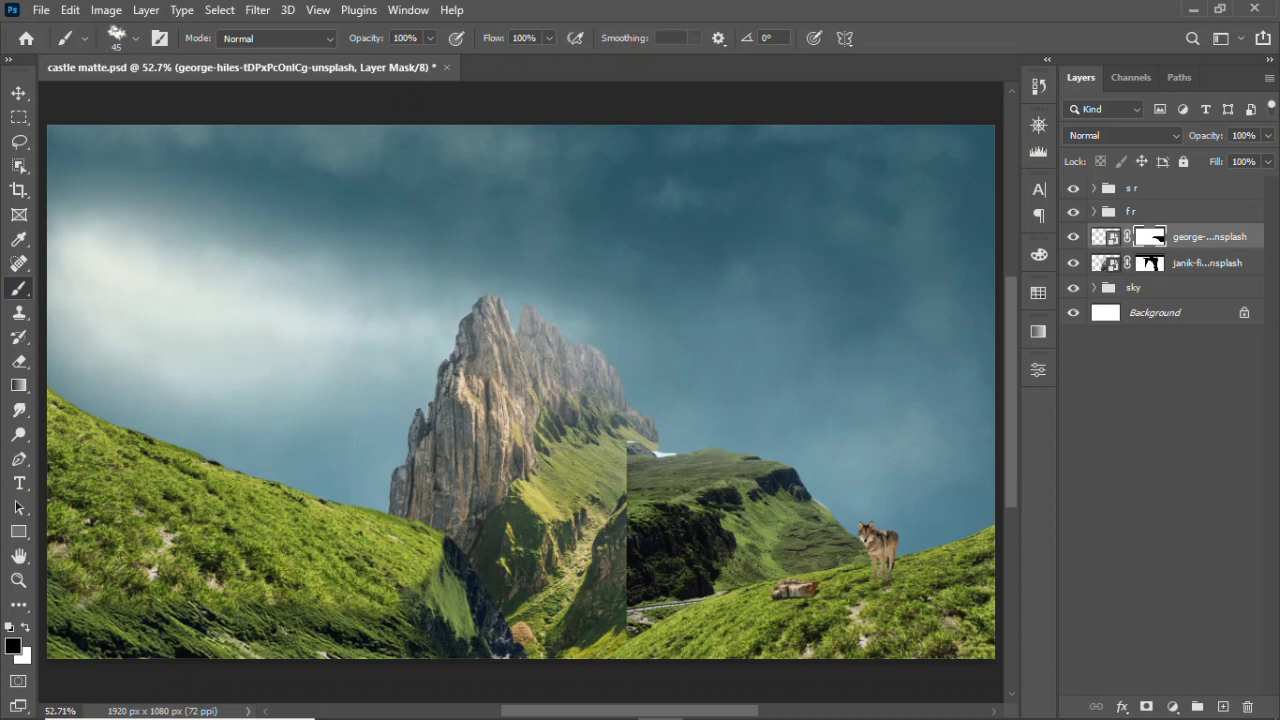
pyautogui.moveTo(820, 555); pyautogui.dragTo(900, 555)
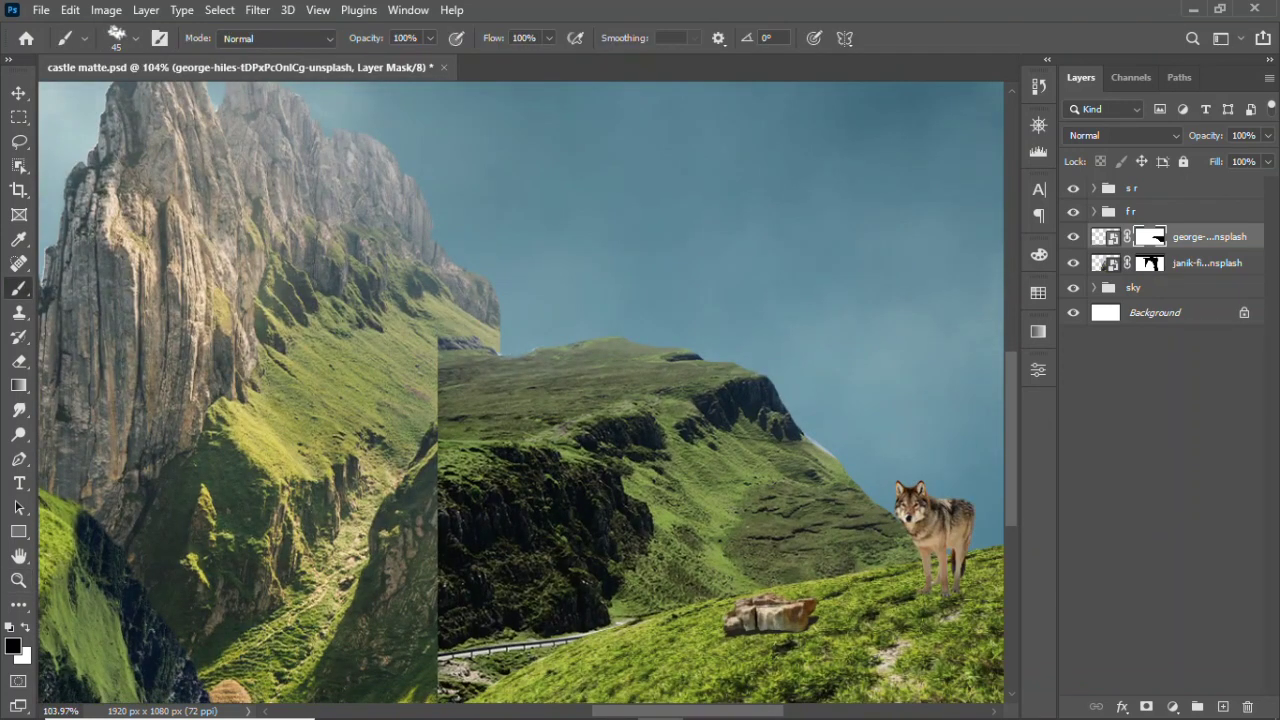
pyautogui.moveTo(548, 38); pyautogui.dragTo(475, 59)
pyautogui.moveTo(446, 345); pyautogui.dragTo(452, 420)
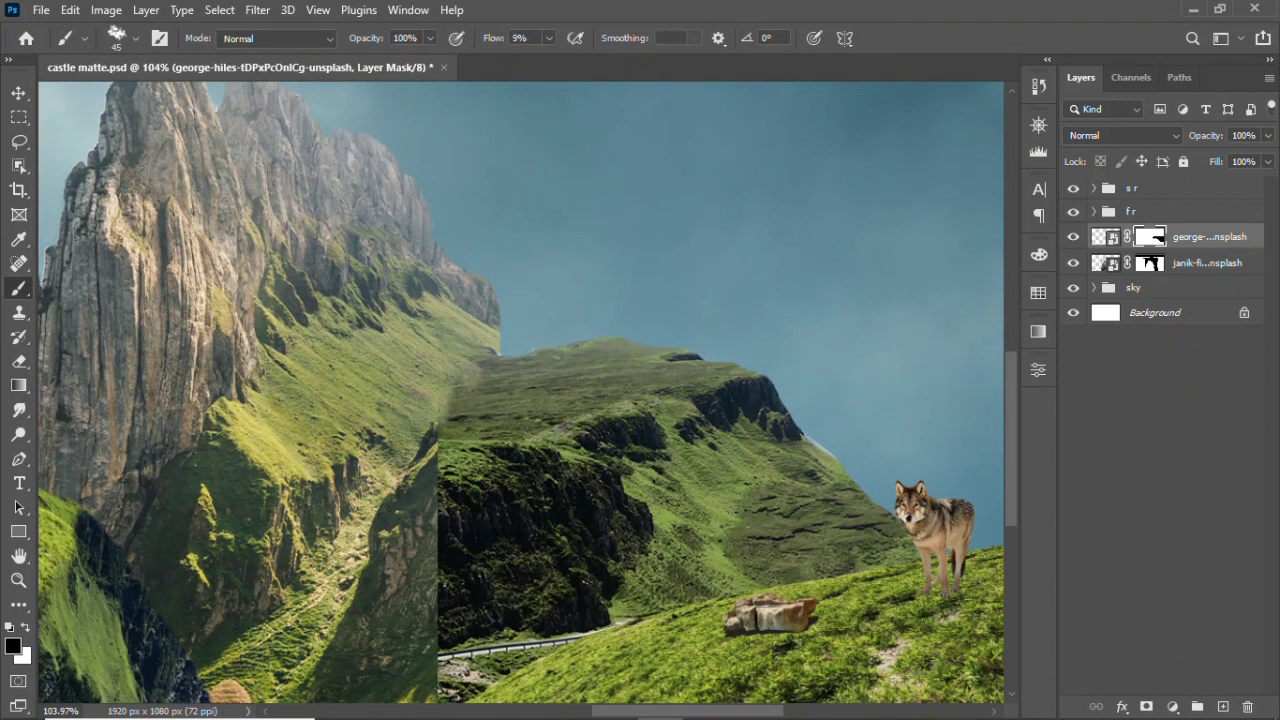
# - Blend the seam between the two hills using a textured brush at 5% flow
pyautogui.rightClick(455, 415)
pyautogui.write('t')
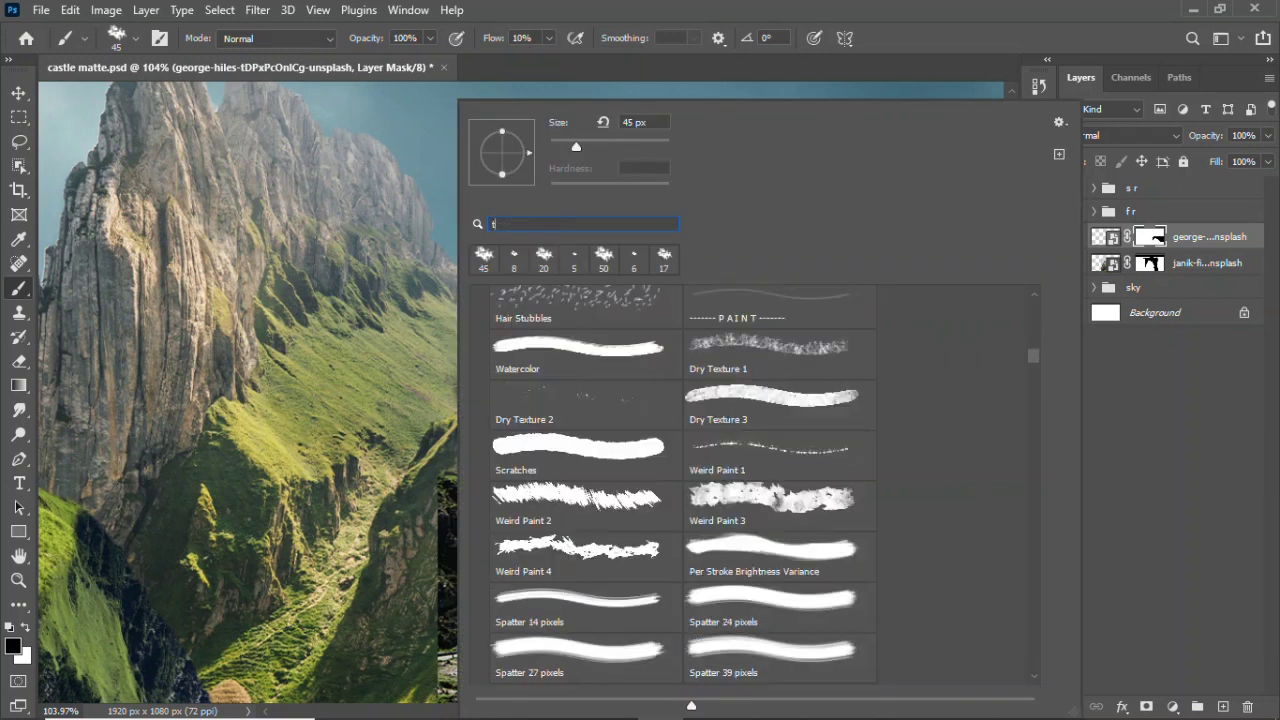
pyautogui.write('e')
pyautogui.click(585, 625)
pyautogui.write('x')
pyautogui.doubleClick(780, 481)
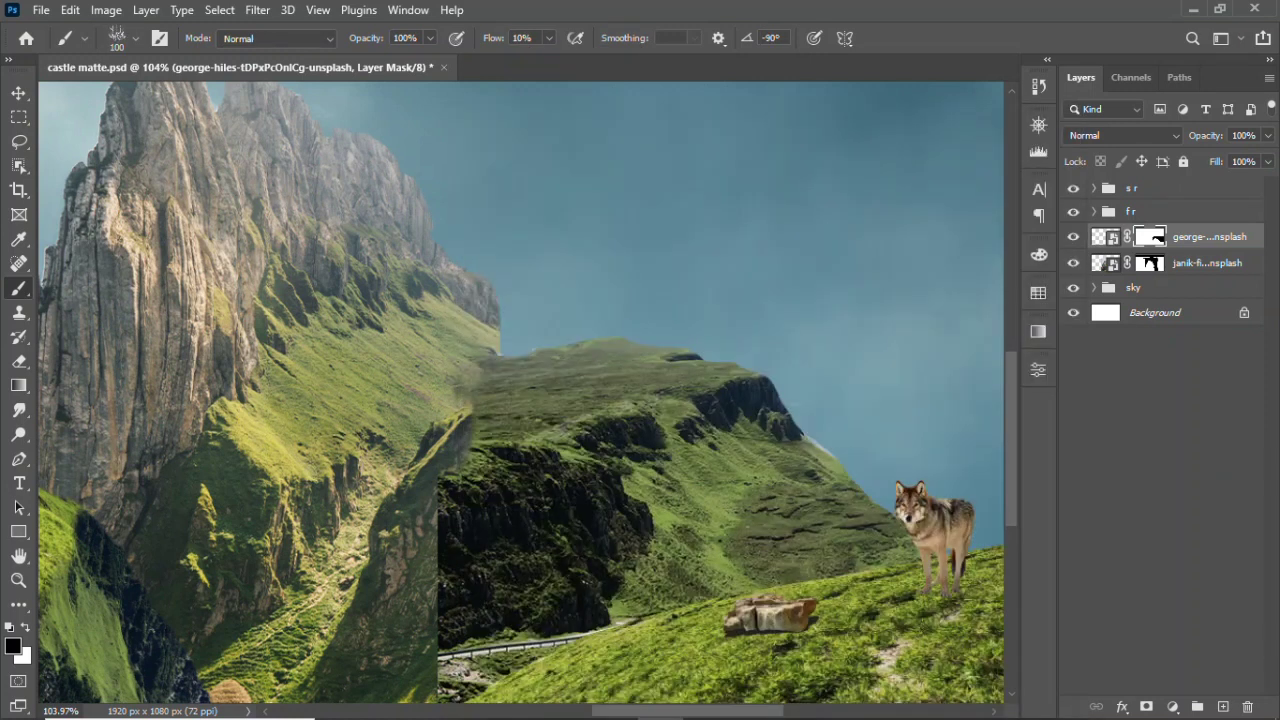
pyautogui.moveTo(548, 38); pyautogui.dragTo(541, 62)
pyautogui.press('x')
pyautogui.moveTo(480, 378)
pyautogui.mouseDown()
pyautogui.moveTo(448, 468)
pyautogui.moveTo(447, 615)
pyautogui.moveTo(560, 632)
pyautogui.mouseUp()
# - Extend the road into the lower patch and adjust the haze over the middle hill
pyautogui.moveTo(470, 660); pyautogui.dragTo(448, 664)
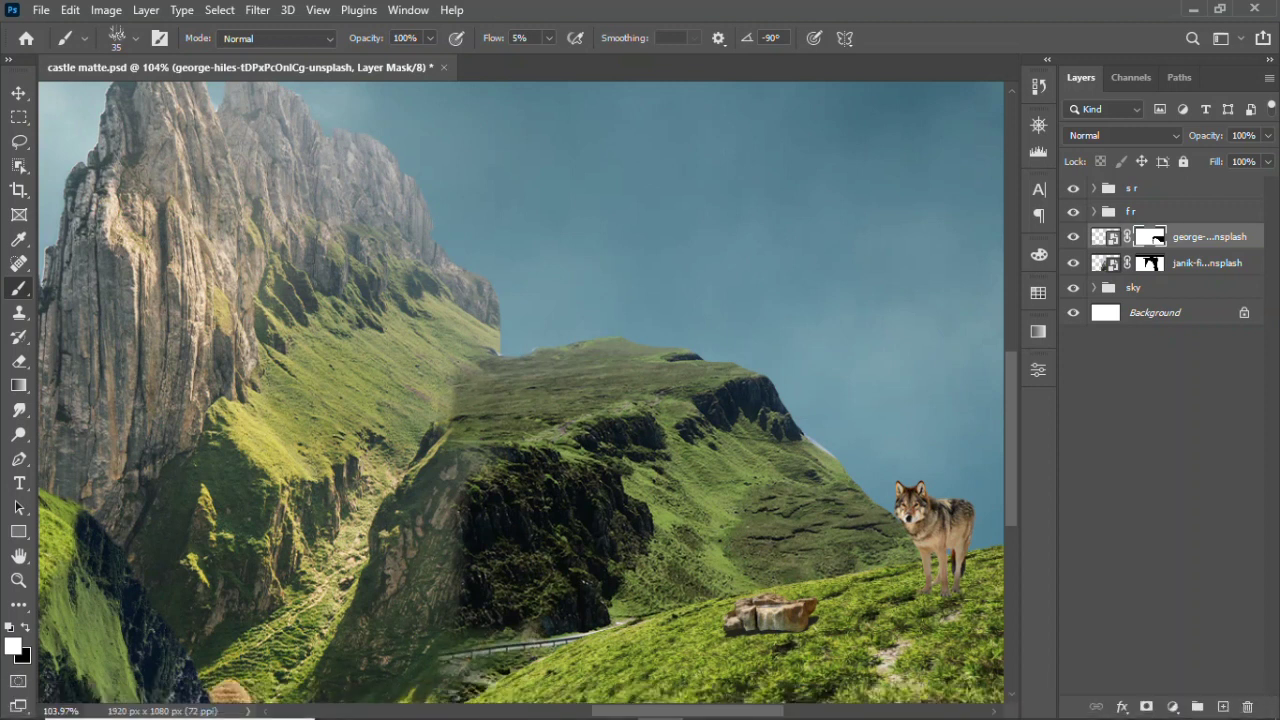
pyautogui.moveTo(530, 405); pyautogui.dragTo(500, 520)
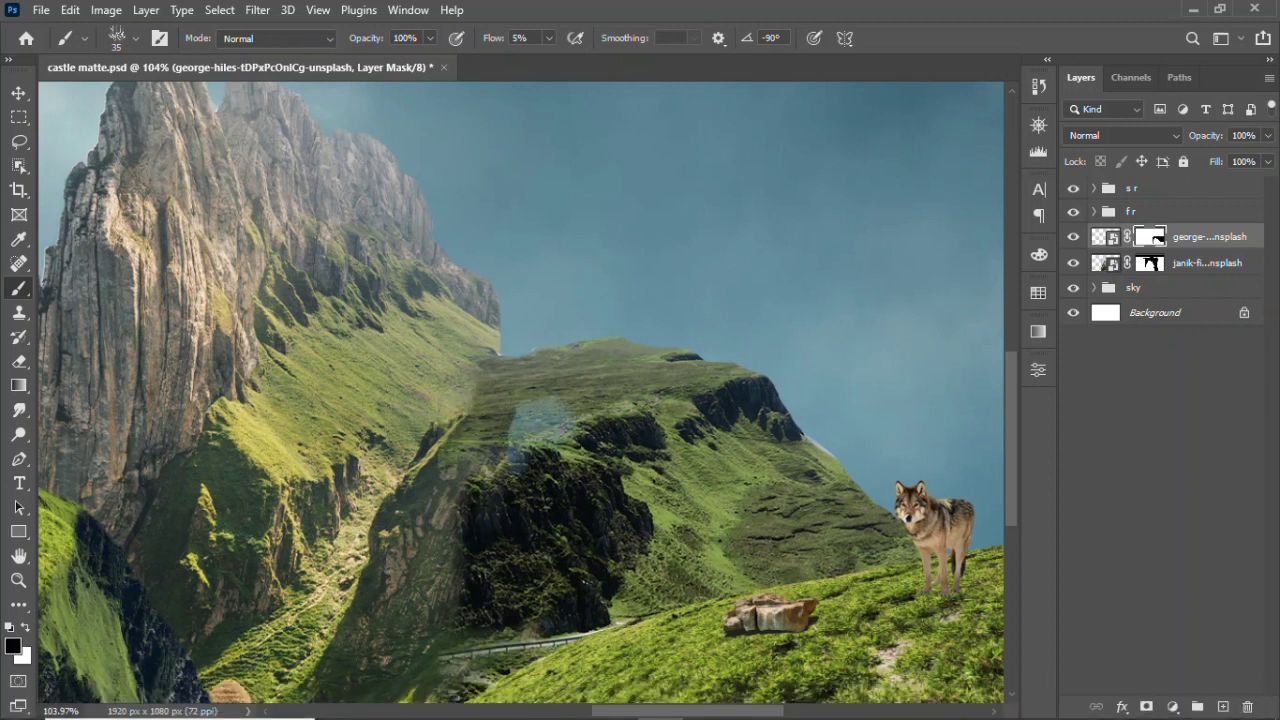
pyautogui.press('x')
pyautogui.moveTo(540, 415); pyautogui.dragTo(515, 465)
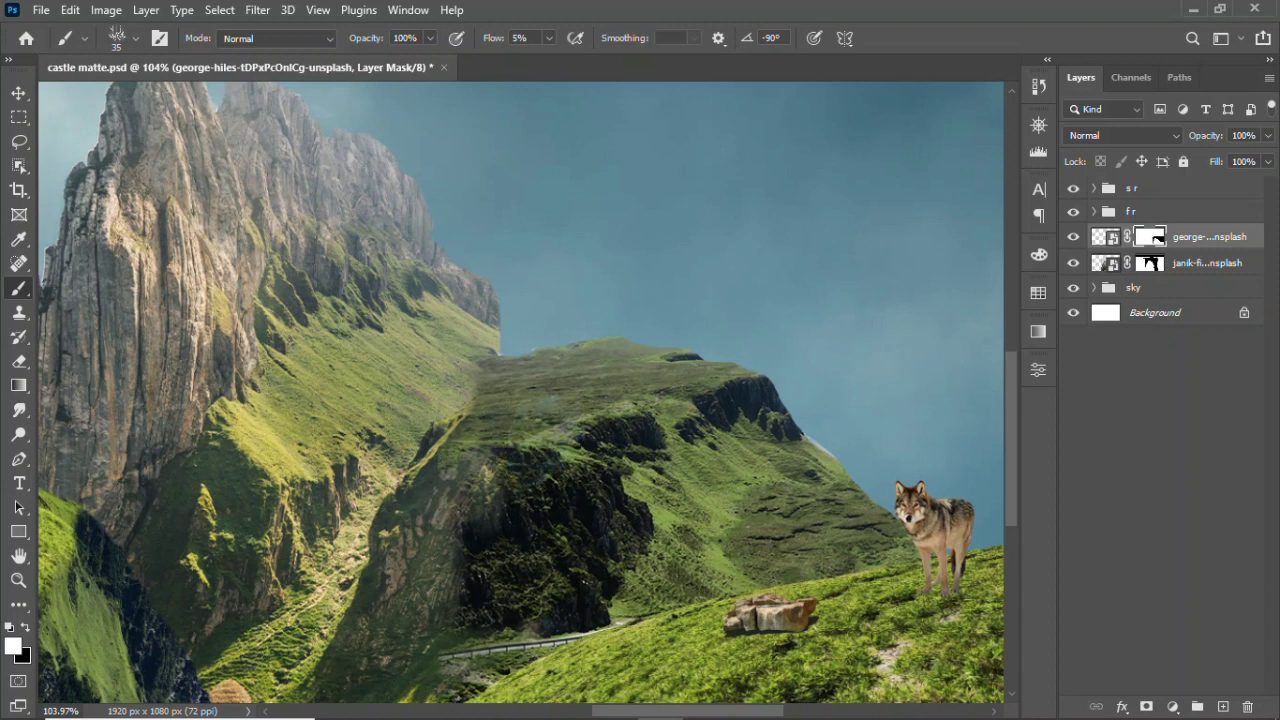
pyautogui.press('v')
pyautogui.hotkey('ctrl', 't')
pyautogui.press('Escape')
# - Rotate the valley layer slightly and shift it up and to the left
pyautogui.hotkey('ctrl', '0')
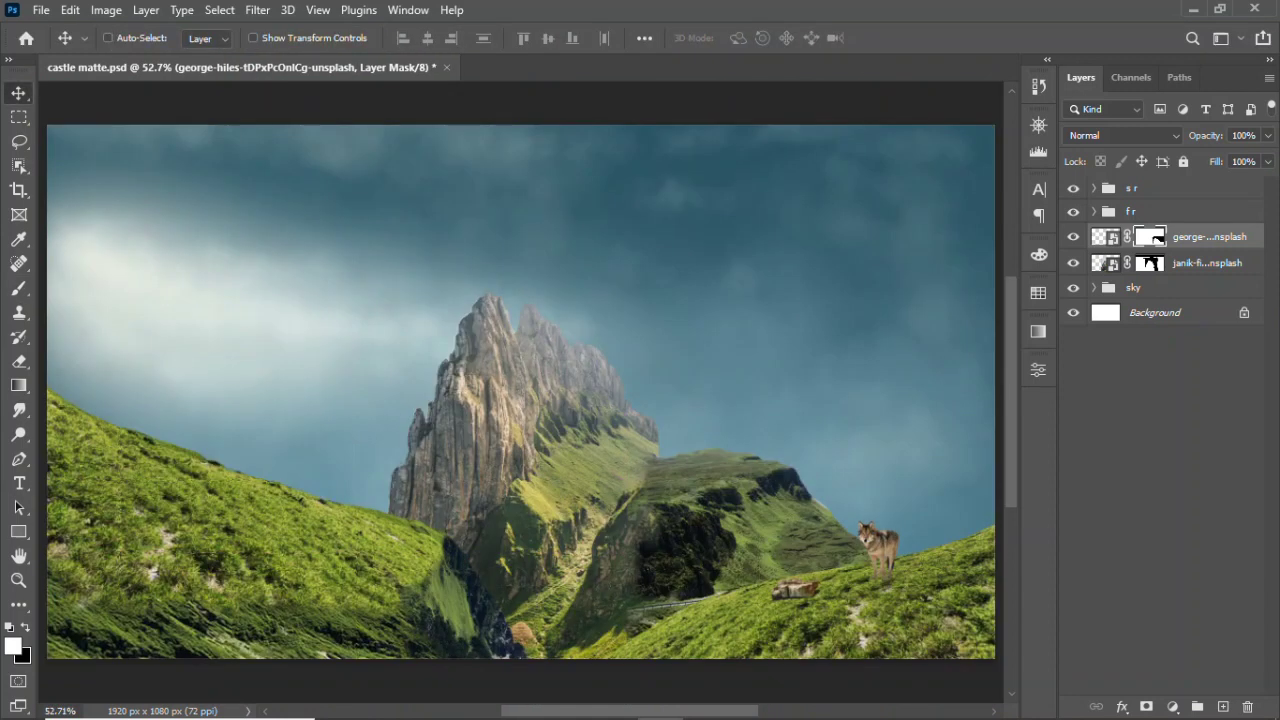
pyautogui.hotkey('ctrl', 't')
pyautogui.moveTo(640, 540)
pyautogui.mouseDown()
pyautogui.moveTo(512, 290)
pyautogui.moveTo(612, 500)
pyautogui.mouseUp()
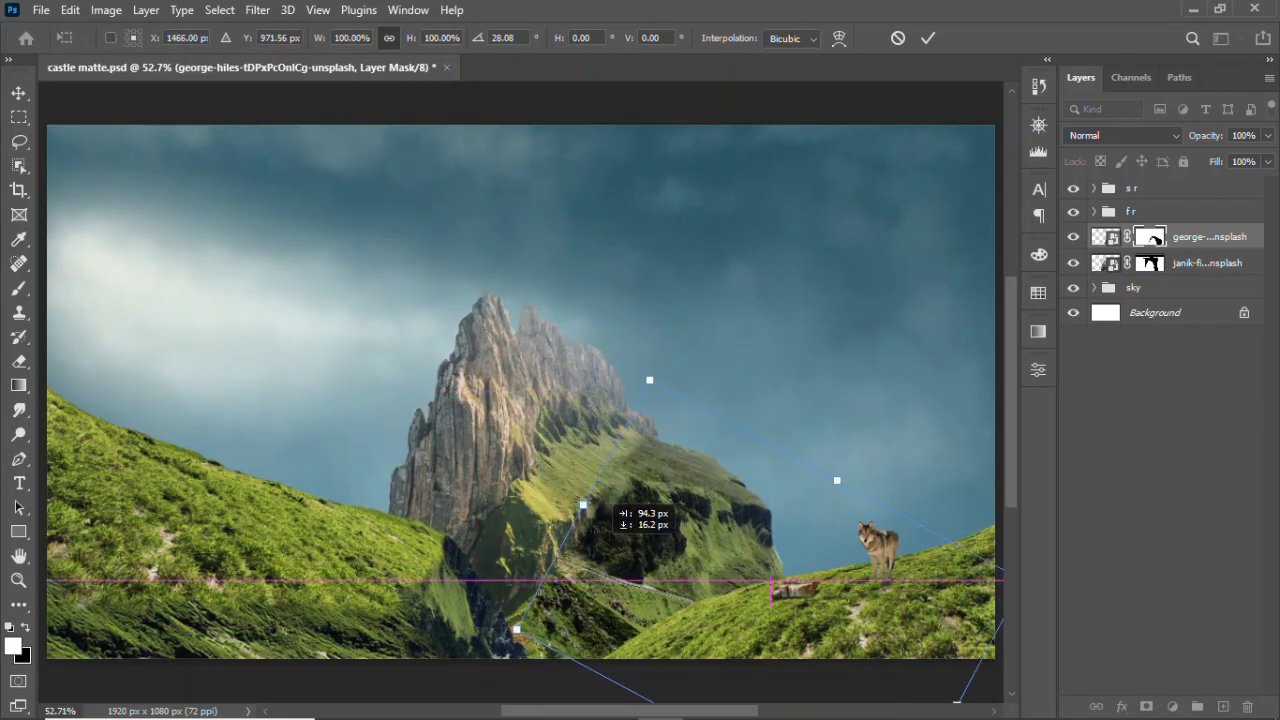
pyautogui.moveTo(608, 505)
pyautogui.mouseDown()
pyautogui.moveTo(478, 350)
pyautogui.moveTo(628, 475)
pyautogui.mouseUp()
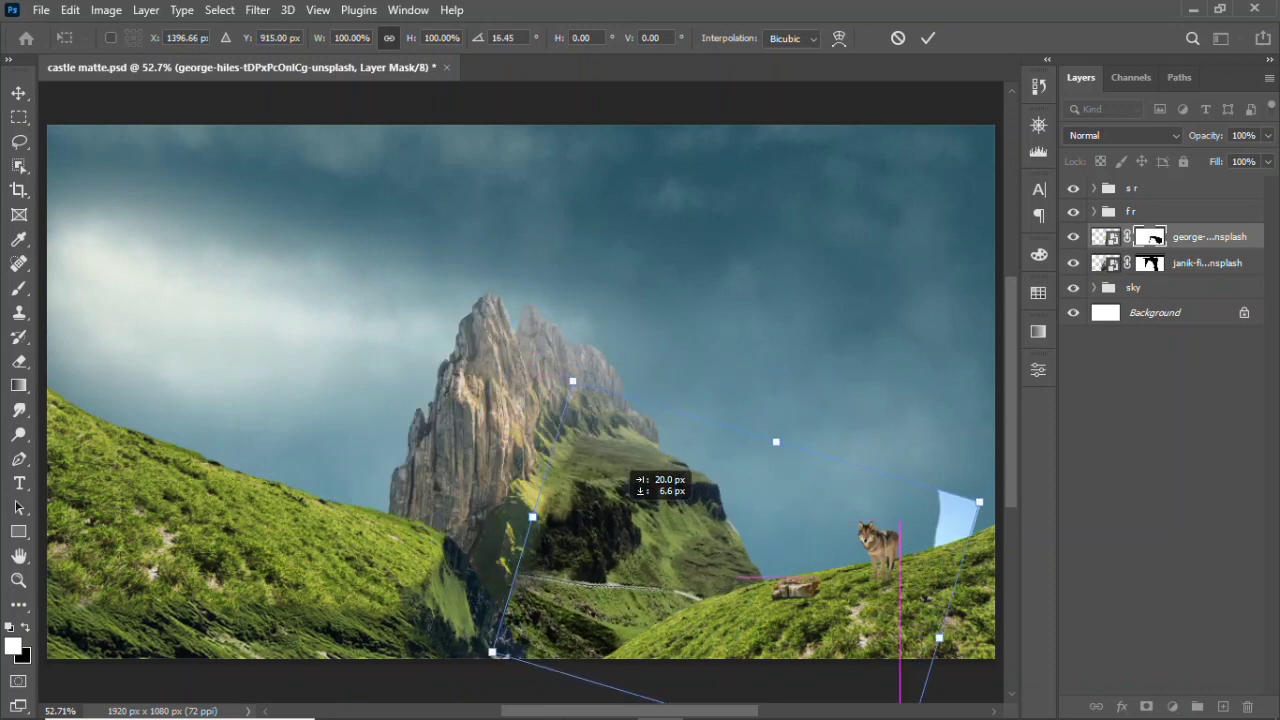
pyautogui.press('Return')
# - Reveal the road and dark slope, lightening the lower slope with a size-90 brush
pyautogui.press('z')
pyautogui.moveTo(406, 505); pyautogui.dragTo(440, 505)
pyautogui.press('b')
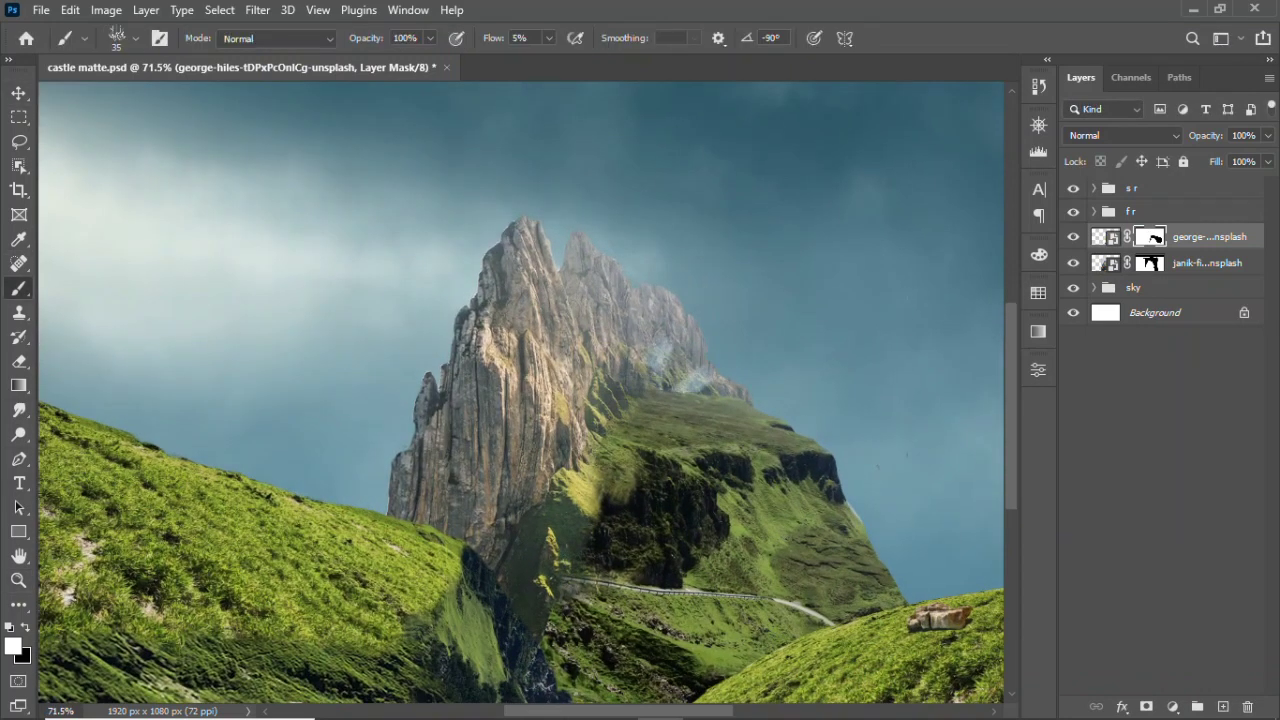
pyautogui.moveTo(650, 590)
pyautogui.mouseDown()
pyautogui.moveTo(600, 590)
pyautogui.moveTo(630, 460)
pyautogui.mouseUp()
pyautogui.press(']')
pyautogui.press(']')
pyautogui.press(']')
pyautogui.moveTo(590, 600); pyautogui.dragTo(560, 680)
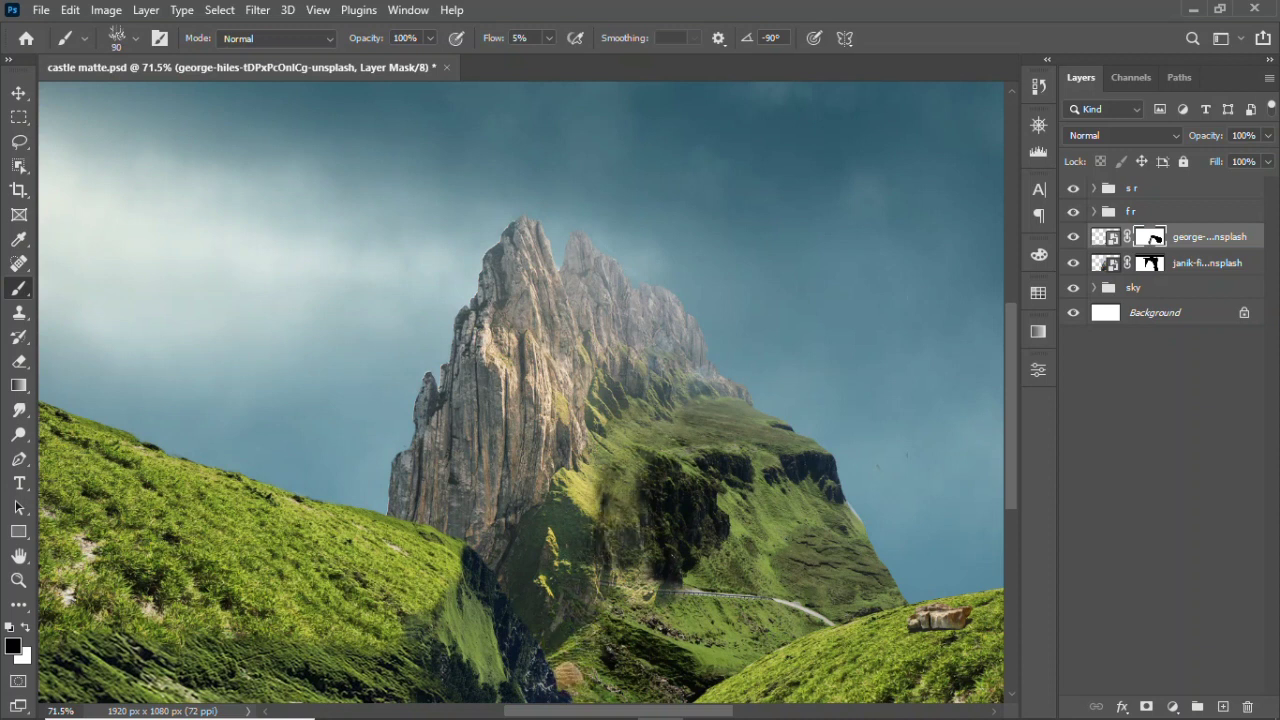
pyautogui.moveTo(595, 630); pyautogui.dragTo(670, 660)
pyautogui.moveTo(710, 608); pyautogui.dragTo(790, 615)
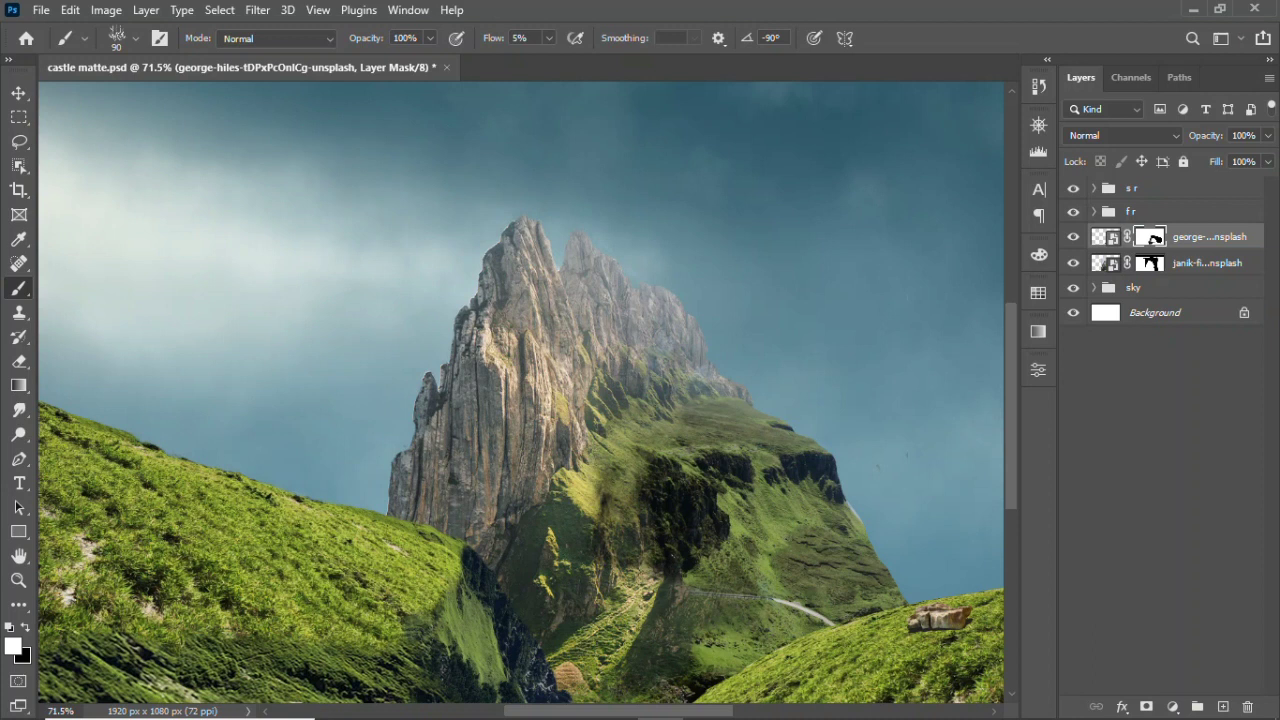
# - Blend the ridge on the peak's right slope into the grass on its mask
pyautogui.moveTo(620, 400); pyautogui.dragTo(715, 370)
pyautogui.press('x')
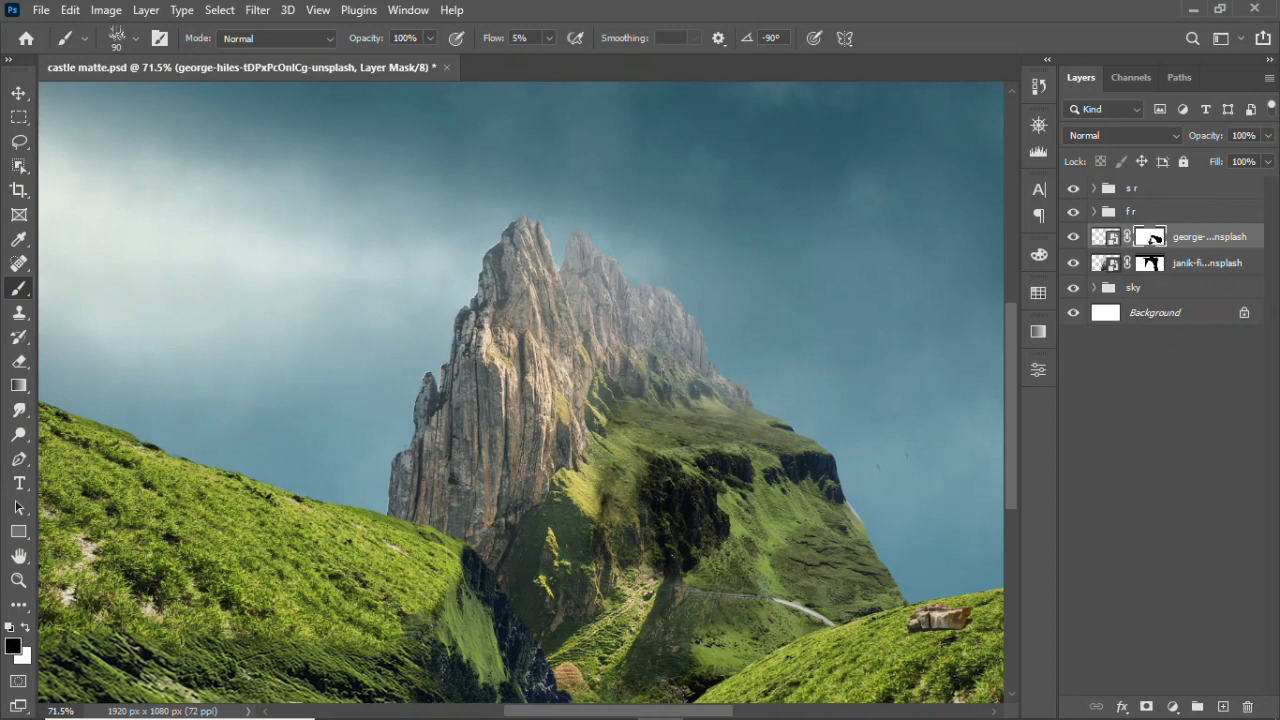
pyautogui.moveTo(620, 420); pyautogui.dragTo(690, 428)
pyautogui.hotkey('ctrl', '0')
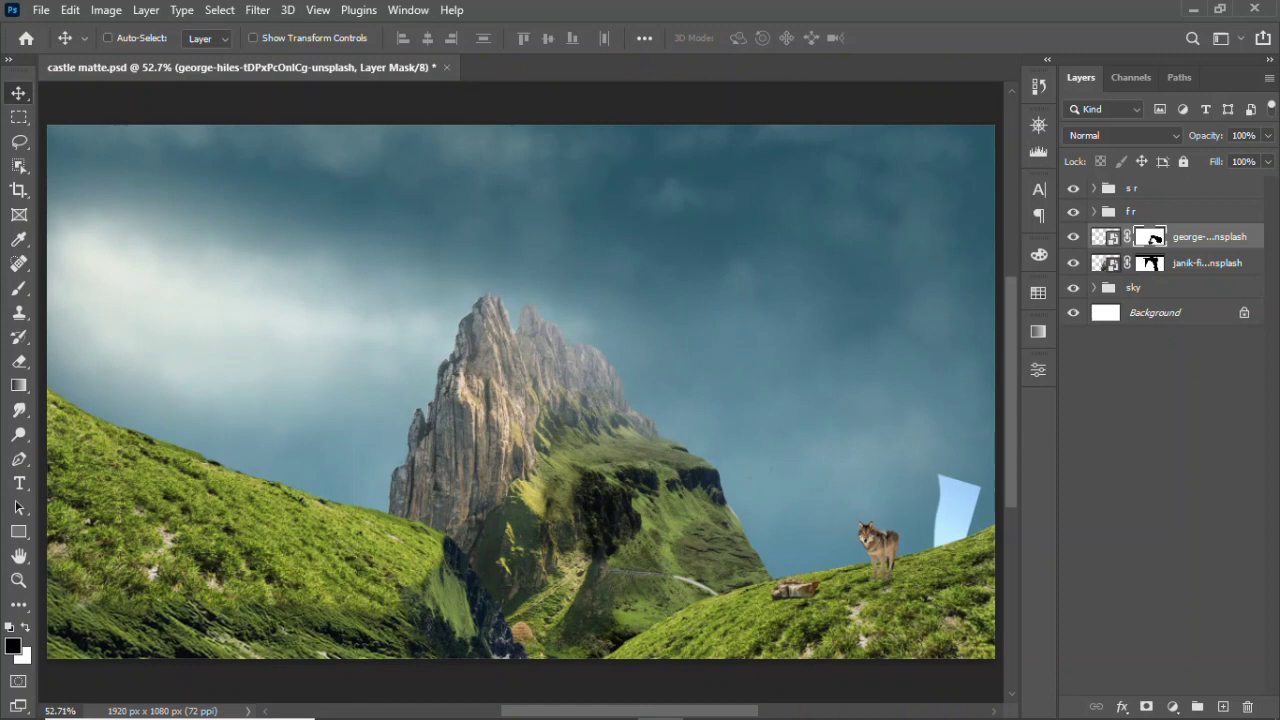
pyautogui.press('v')
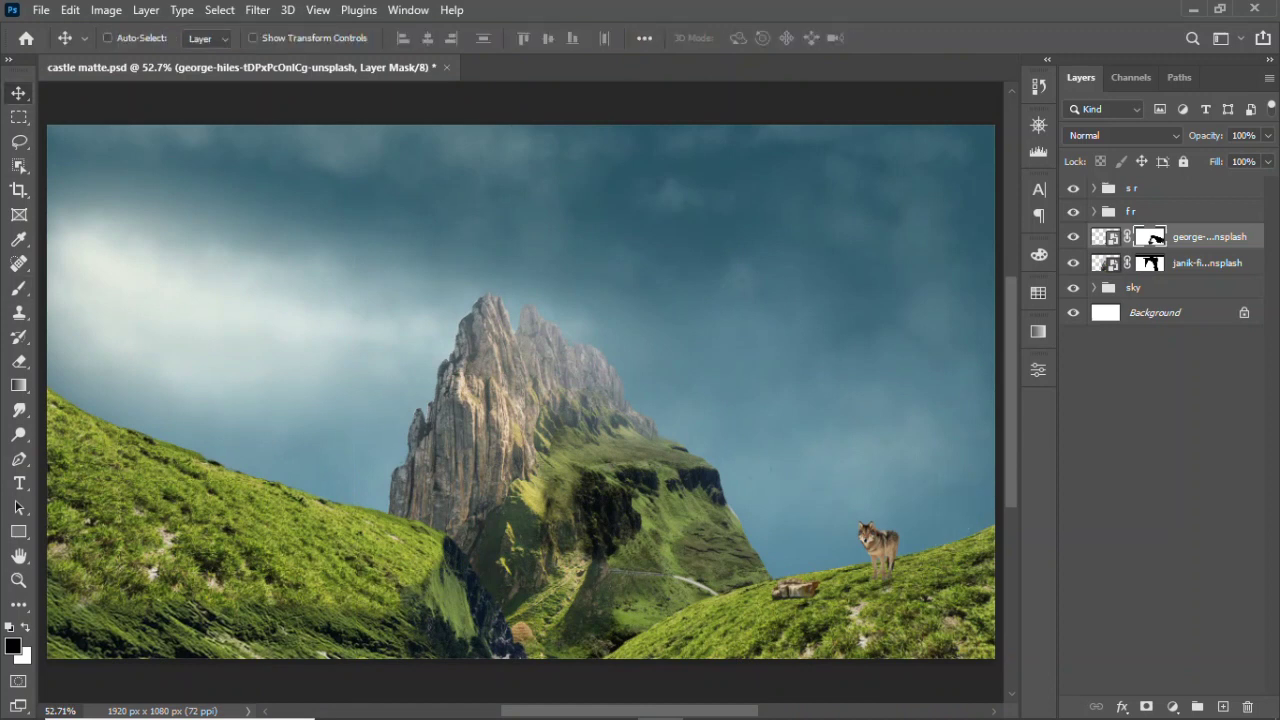
pyautogui.hotkey('alt', 'Tab')
# - Place the castle image mirrored horizontally, scaled to sit on the peak top
pyautogui.moveTo(1023, 251); pyautogui.dragTo(445, 248)
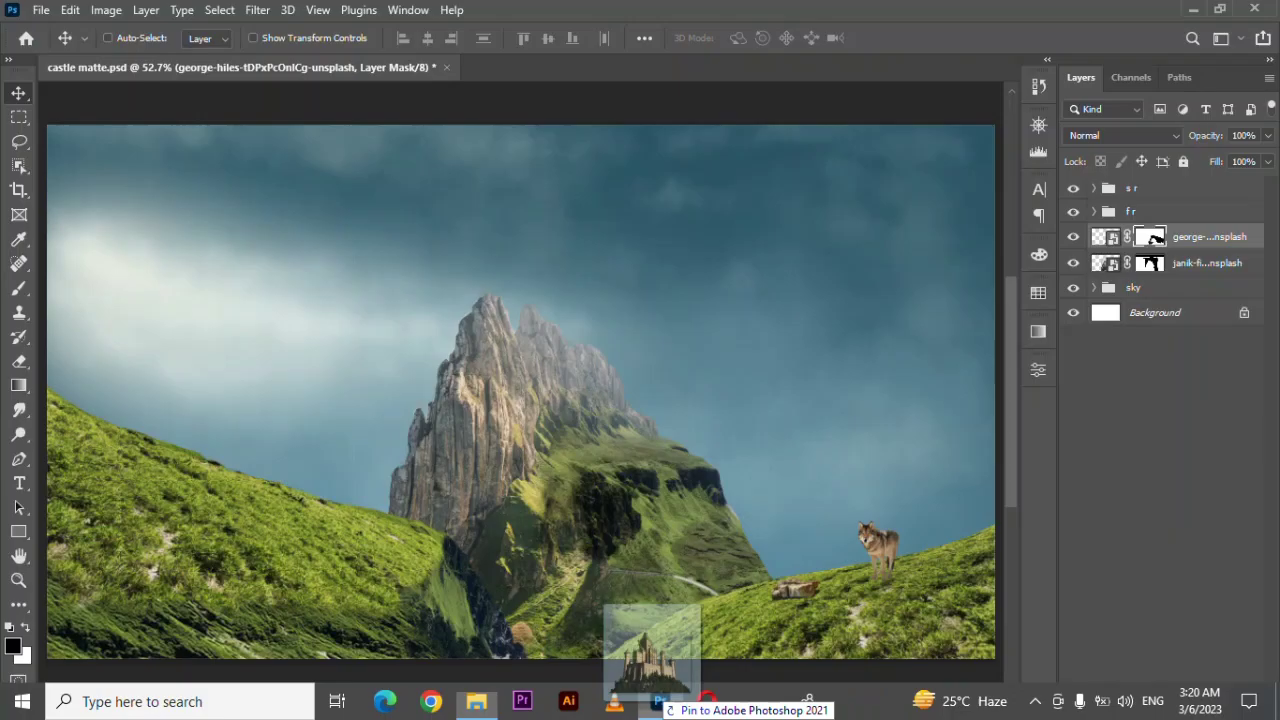
pyautogui.rightClick(458, 334)
pyautogui.click(505, 686)
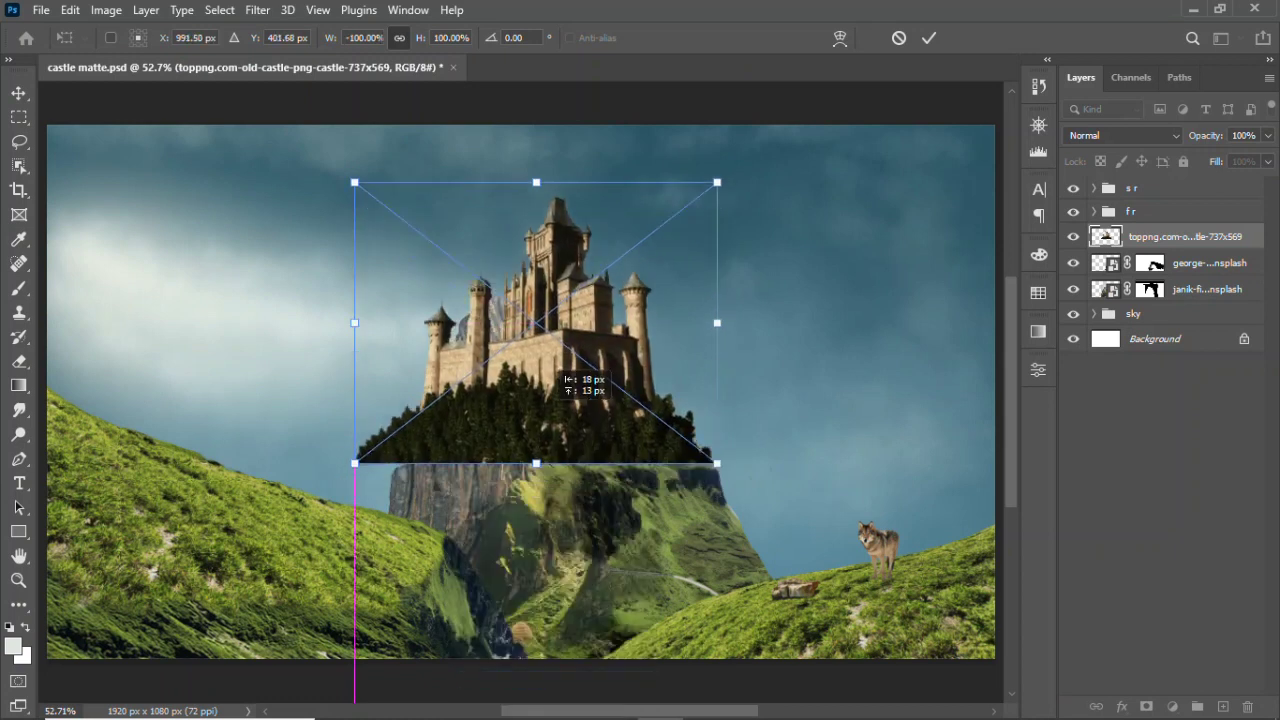
pyautogui.moveTo(505, 380); pyautogui.dragTo(461, 330)
pyautogui.moveTo(310, 125); pyautogui.dragTo(363, 166)
pyautogui.moveTo(514, 280); pyautogui.dragTo(505, 303)
pyautogui.moveTo(511, 189); pyautogui.dragTo(511, 143)
pyautogui.moveTo(395, 344)
pyautogui.mouseDown()
pyautogui.moveTo(372, 300)
pyautogui.moveTo(365, 321)
pyautogui.mouseUp()
pyautogui.press('Return')
# - Mask the castle layer and fade its forested base into the cliff with a size-60 brush
pyautogui.press('z')
pyautogui.click(1146, 707)
pyautogui.press('b')
pyautogui.moveTo(370, 440)
pyautogui.mouseDown()
pyautogui.moveTo(500, 430)
pyautogui.moveTo(612, 452)
pyautogui.moveTo(752, 456)
pyautogui.moveTo(410, 420)
pyautogui.moveTo(510, 420)
pyautogui.moveTo(540, 390)
pyautogui.moveTo(480, 395)
pyautogui.moveTo(465, 375)
pyautogui.moveTo(541, 373)
pyautogui.moveTo(596, 408)
pyautogui.moveTo(678, 397)
pyautogui.moveTo(749, 408)
pyautogui.mouseUp()
pyautogui.press(']')
pyautogui.press(']')
pyautogui.press(']')
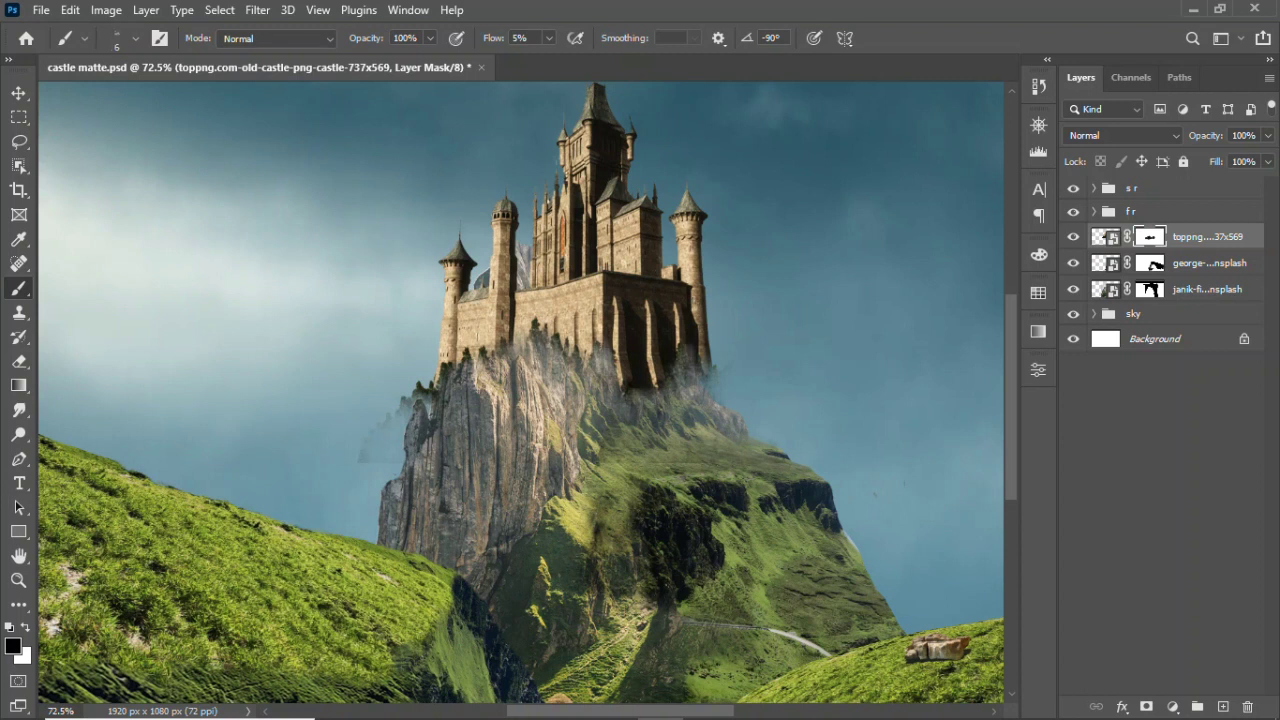
pyautogui.press(']')
pyautogui.press(']')
pyautogui.press(']')
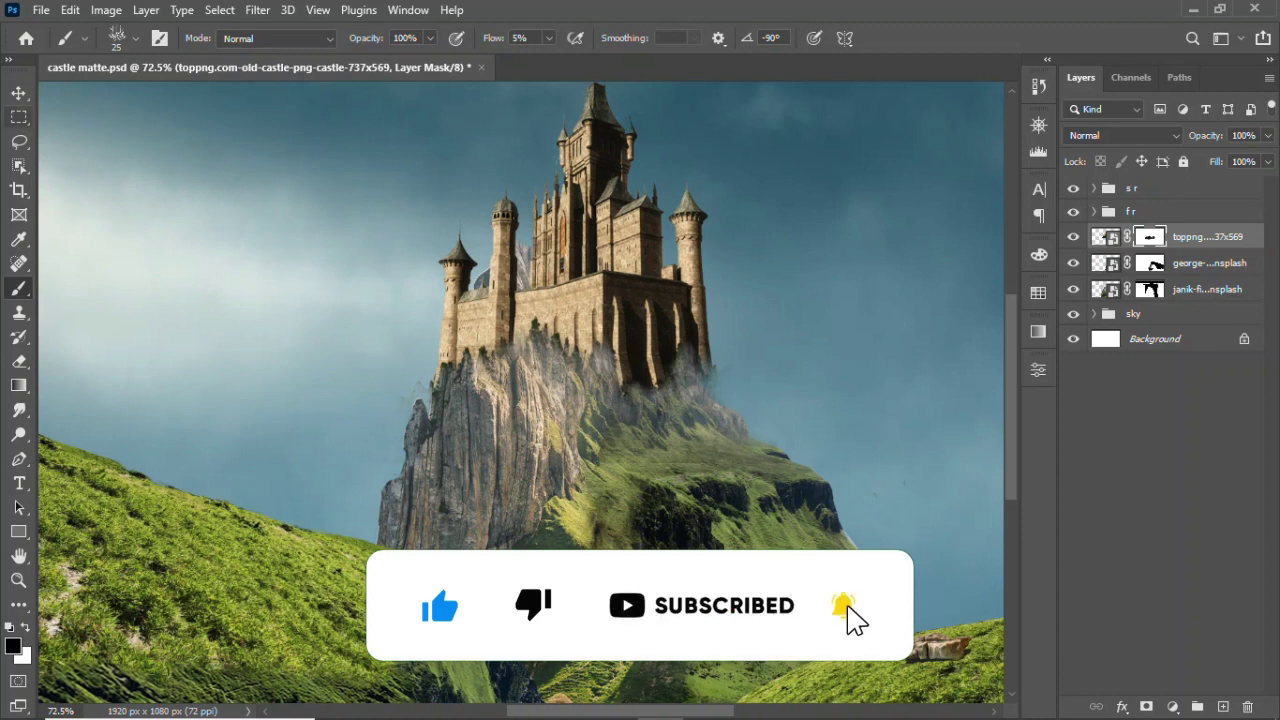
pyautogui.press('v')
pyautogui.hotkey('ctrl', '0')
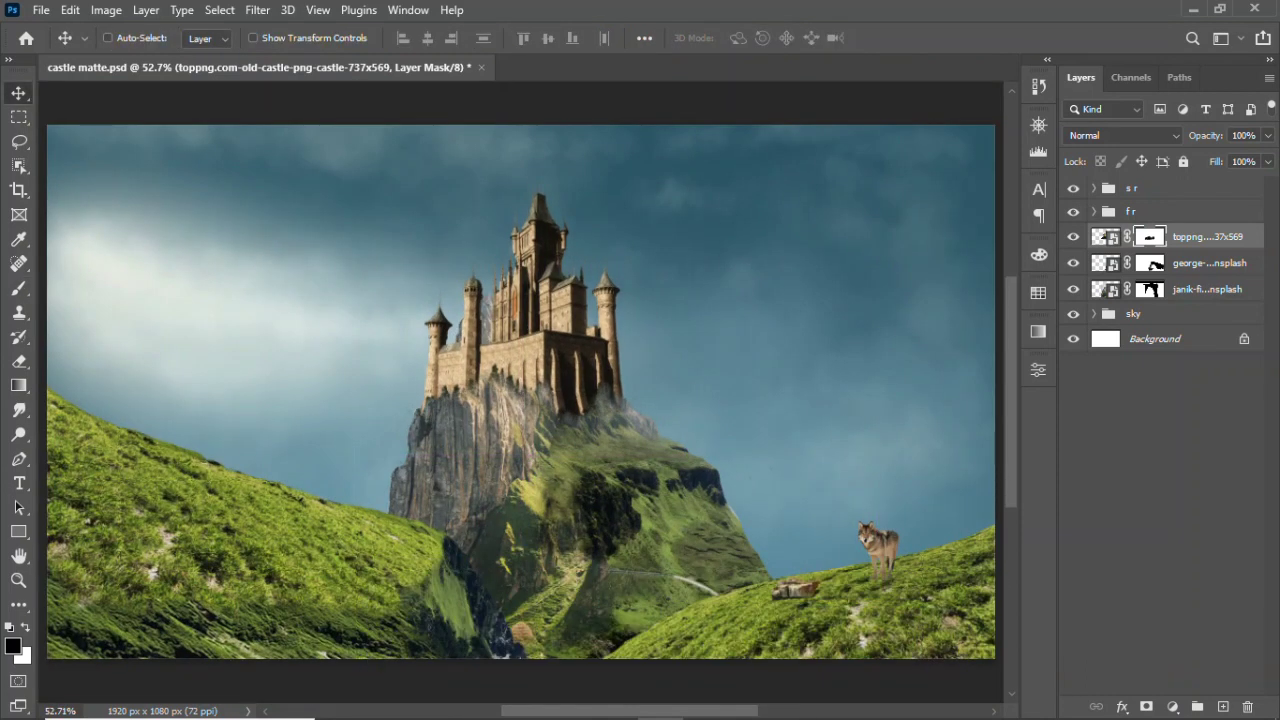
# - Zoom in on the castle's base and choose a Soft Round brush
pyautogui.press('z')
pyautogui.moveTo(433, 430); pyautogui.dragTo(520, 430)
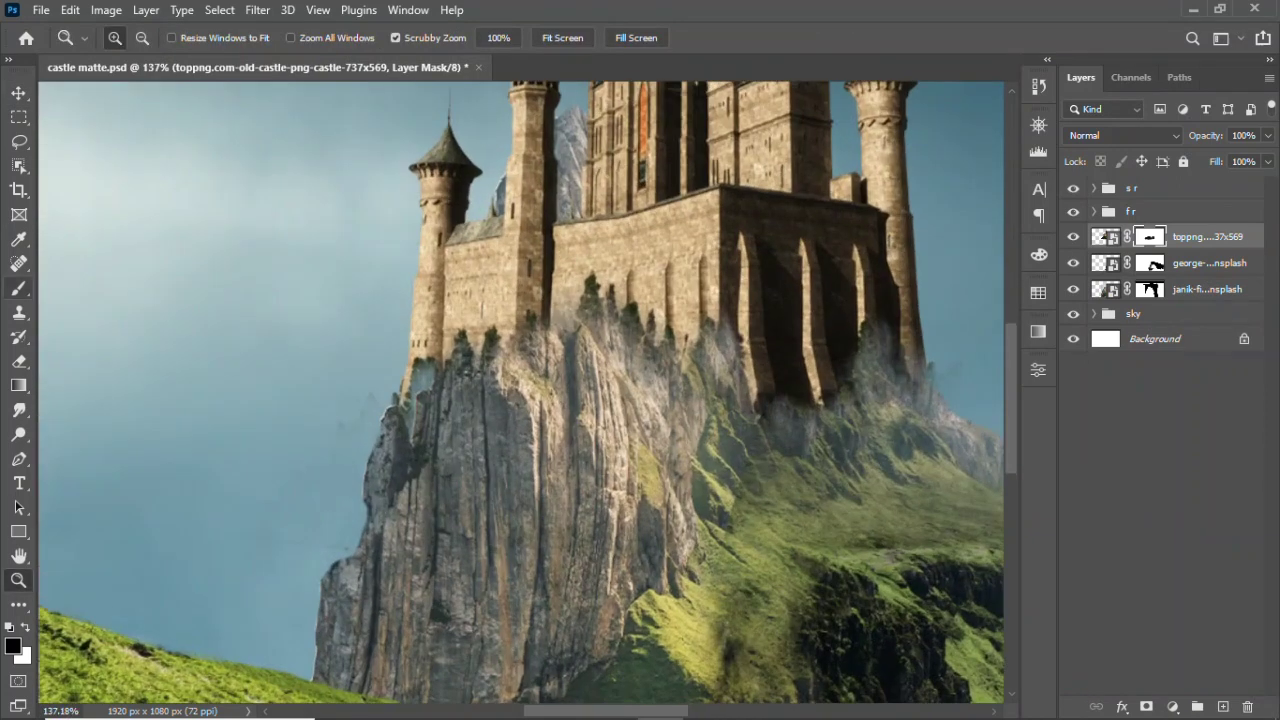
pyautogui.press('b')
pyautogui.rightClick(586, 98)
pyautogui.write('soft')
pyautogui.scroll(3, 880, 450)
pyautogui.press('Return')
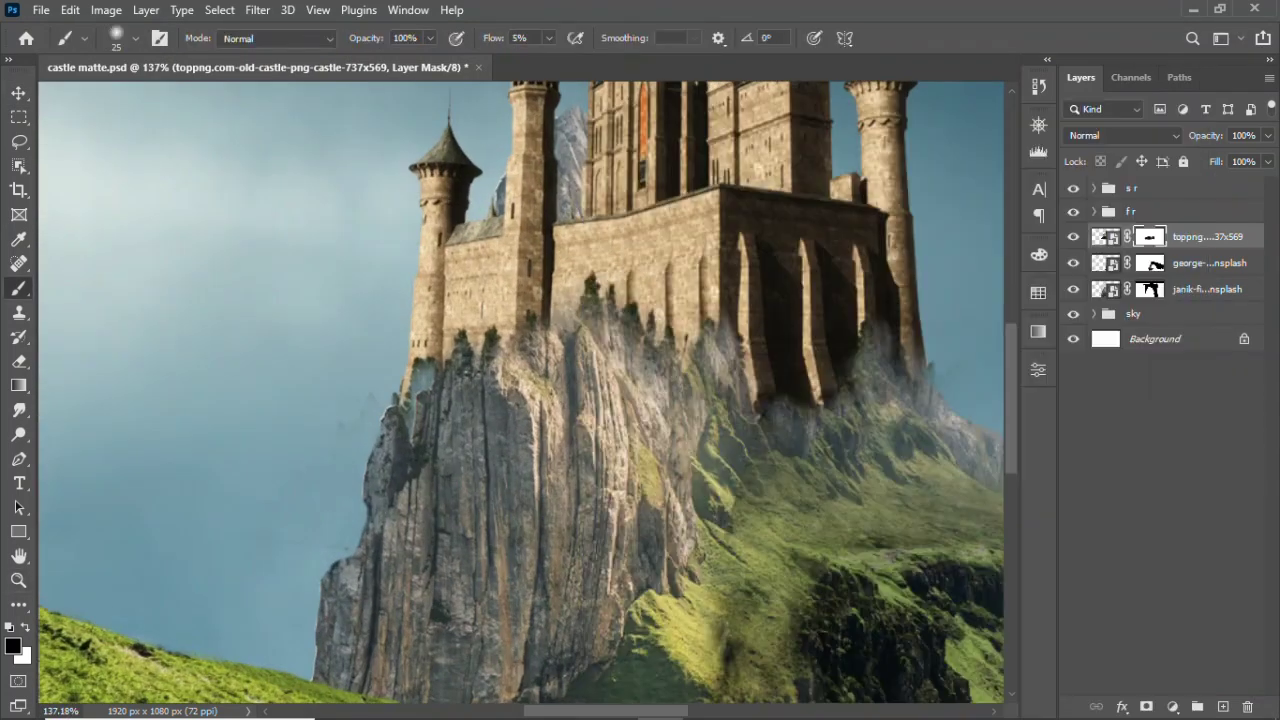
# - Select and clean away the hazy patch to the right of the castle on the mask
pyautogui.press('l')
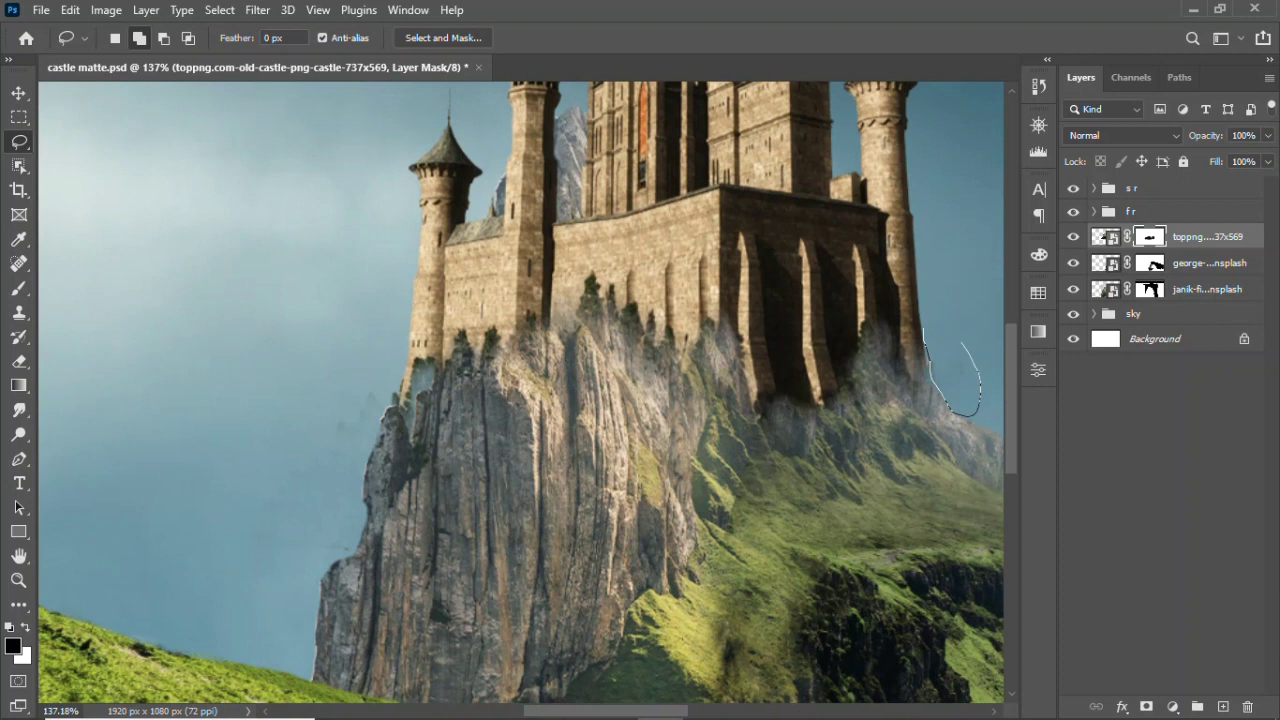
pyautogui.press('b')
pyautogui.moveTo(945, 340); pyautogui.dragTo(955, 400)
pyautogui.press('v')
pyautogui.hotkey('ctrl', 'd')
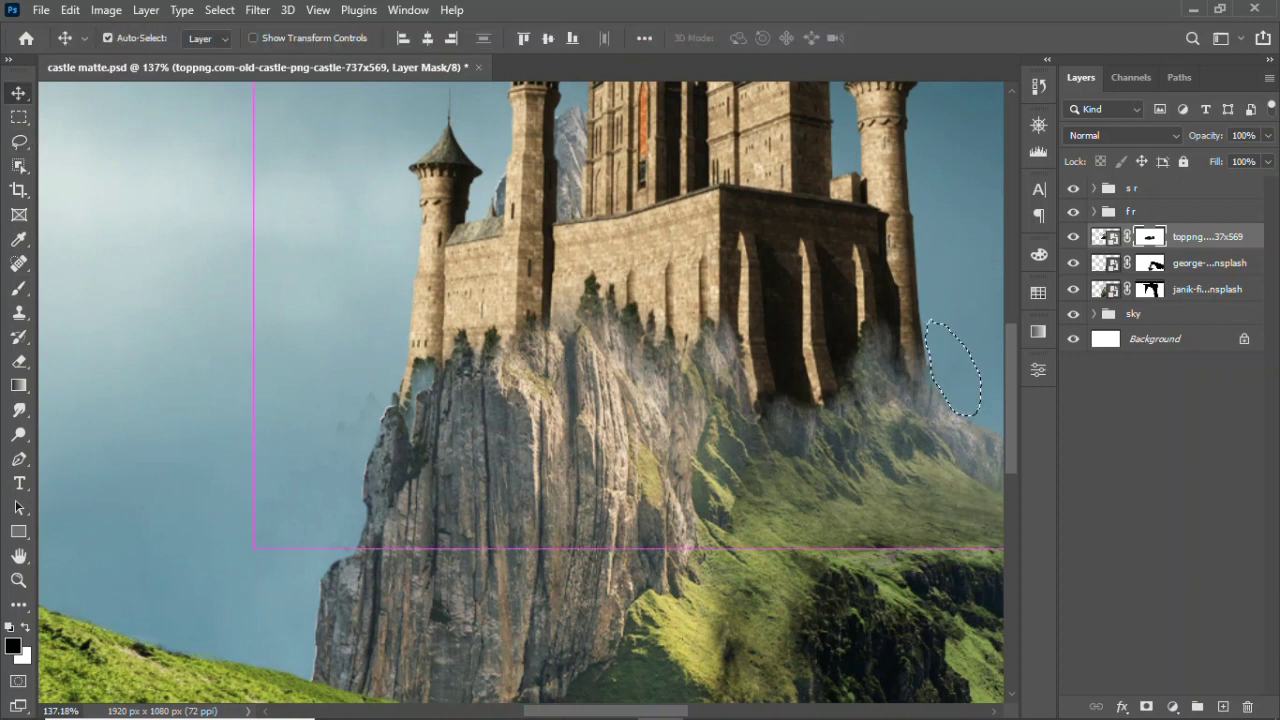
pyautogui.press('b')
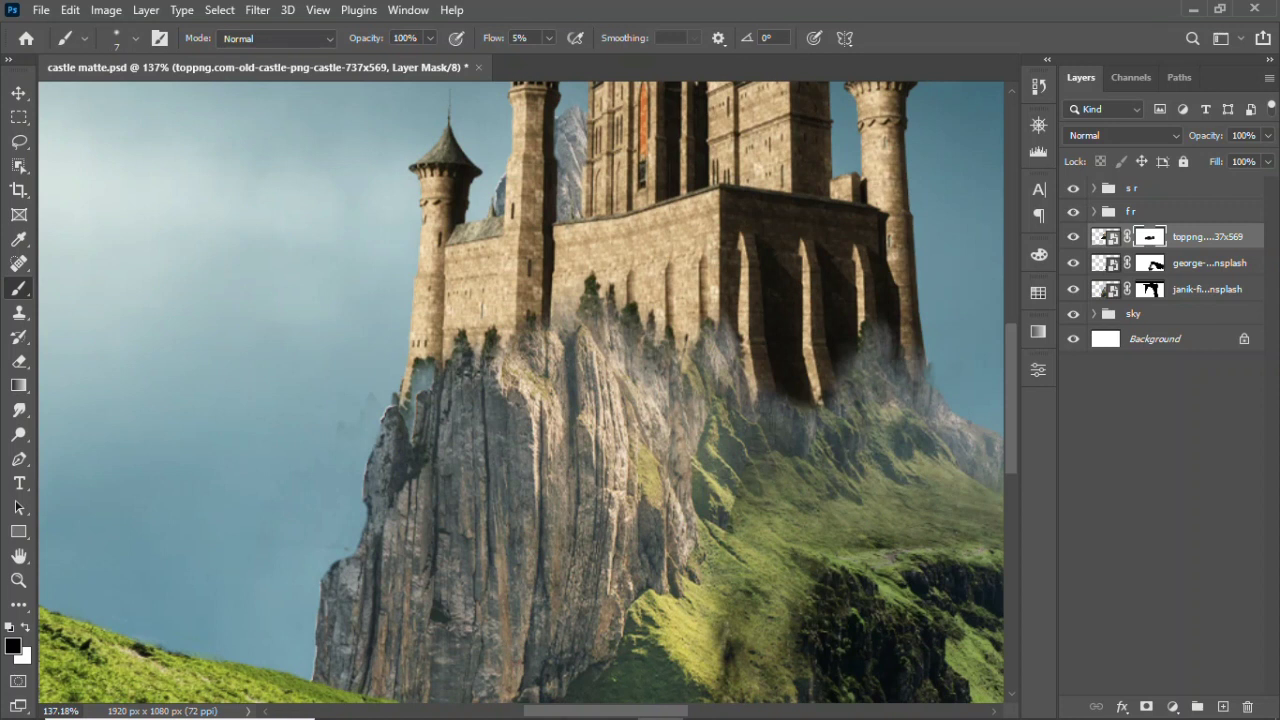
pyautogui.press('\\')
pyautogui.press('\\')
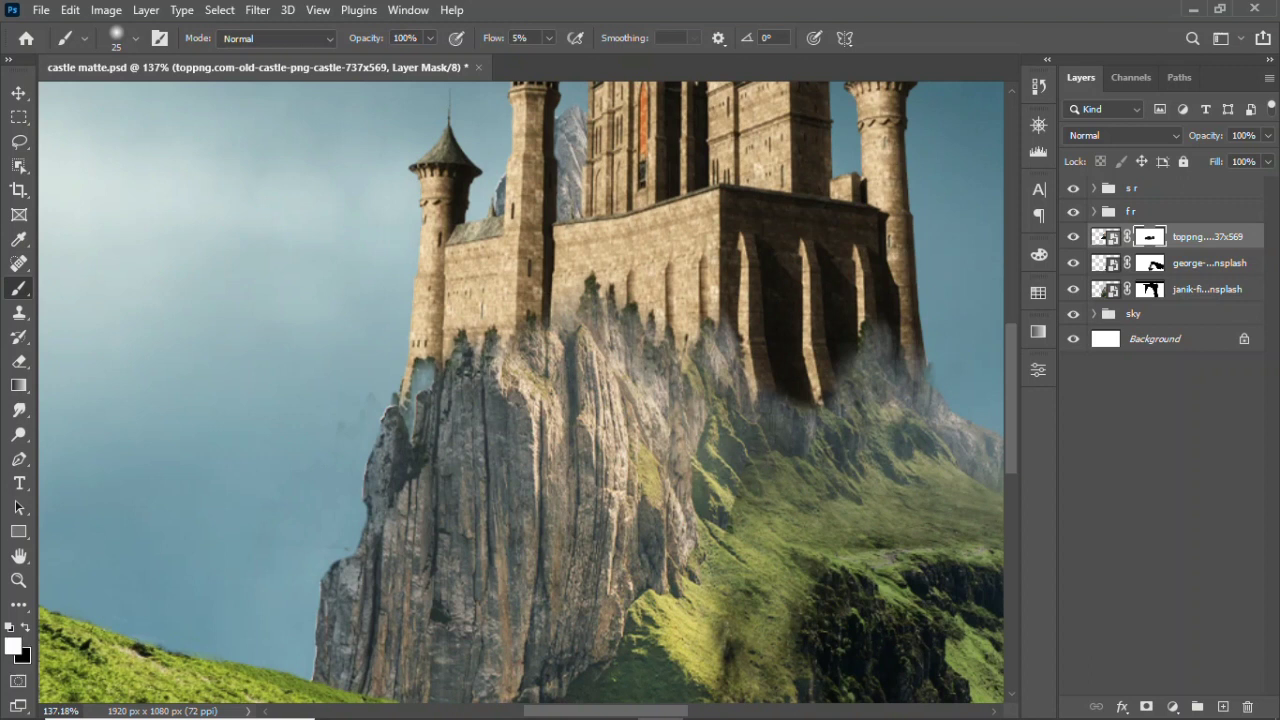
# - Hide another lasso-selected area beside the castle base in black, then view the whole composite
pyautogui.press('l')
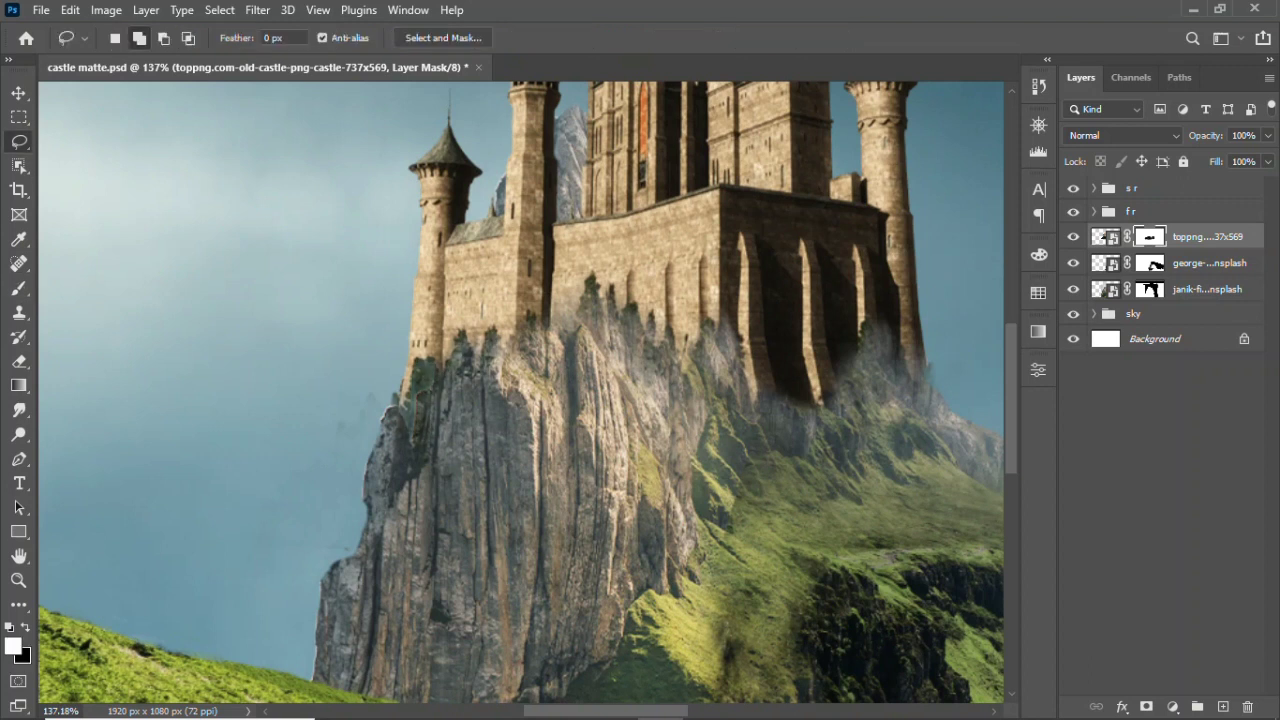
pyautogui.press('b')
pyautogui.press('x')
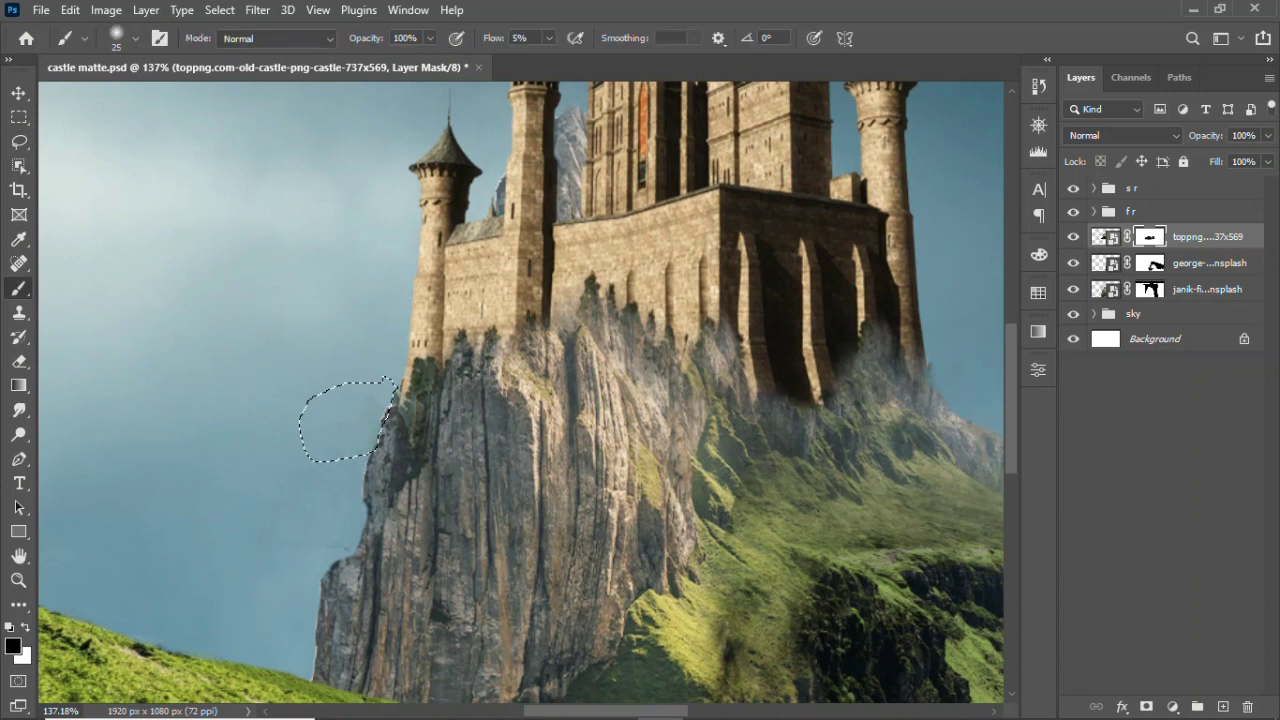
pyautogui.press('v')
pyautogui.hotkey('ctrl', 'd')
pyautogui.hotkey('ctrl', '0')
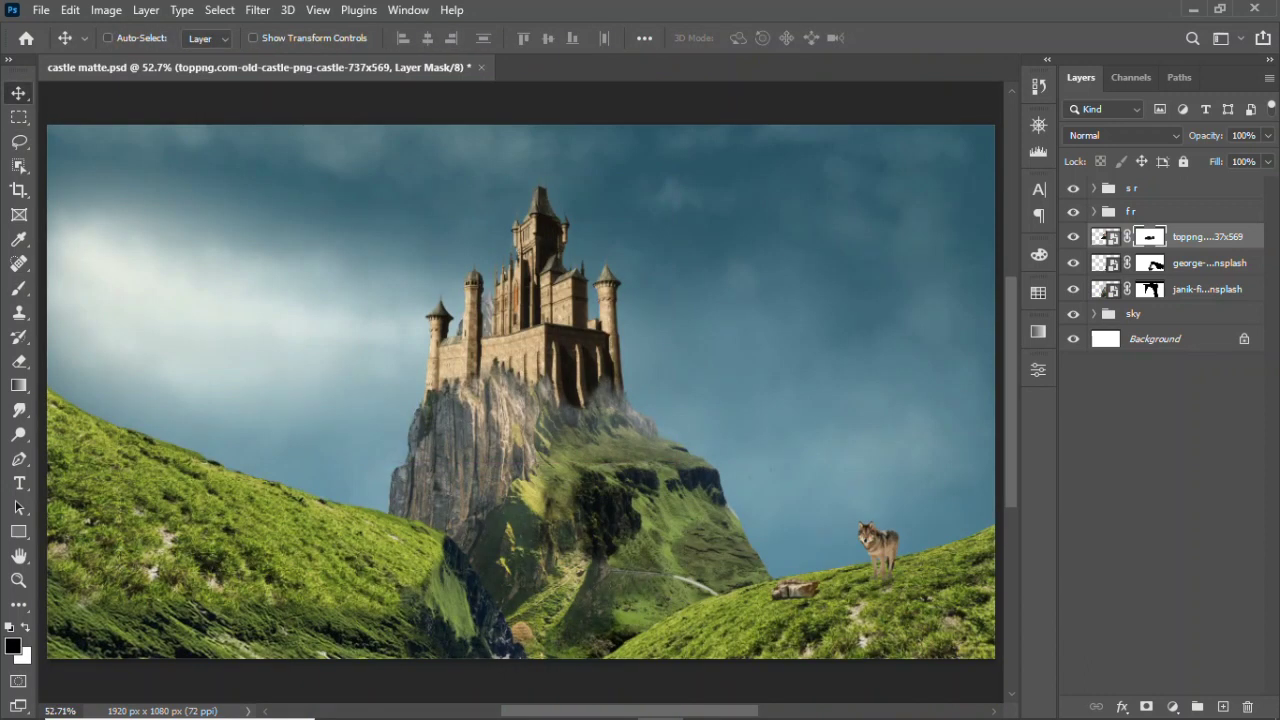
pyautogui.click(1200, 263)
# - Rasterize the rocky peak layer and warp it so the hillside bends up toward the castle
pyautogui.rightClick(1200, 263)
pyautogui.click(1010, 373)
pyautogui.hotkey('ctrl', 't')
pyautogui.rightClick(612, 140)
pyautogui.click(680, 241)
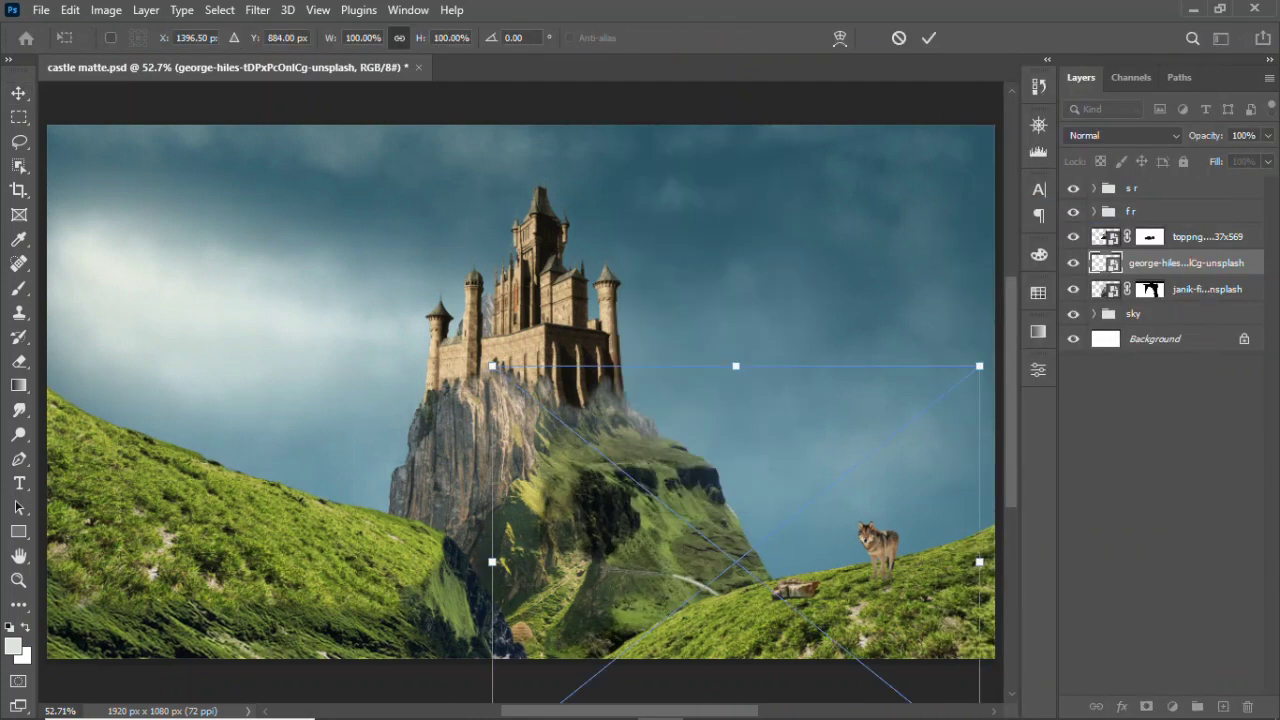
pyautogui.moveTo(600, 500); pyautogui.dragTo(657, 572)
pyautogui.moveTo(947, 360); pyautogui.dragTo(650, 422)
pyautogui.moveTo(714, 348); pyautogui.dragTo(672, 328)
pyautogui.moveTo(640, 464); pyautogui.dragTo(700, 540)
pyautogui.press('Return')
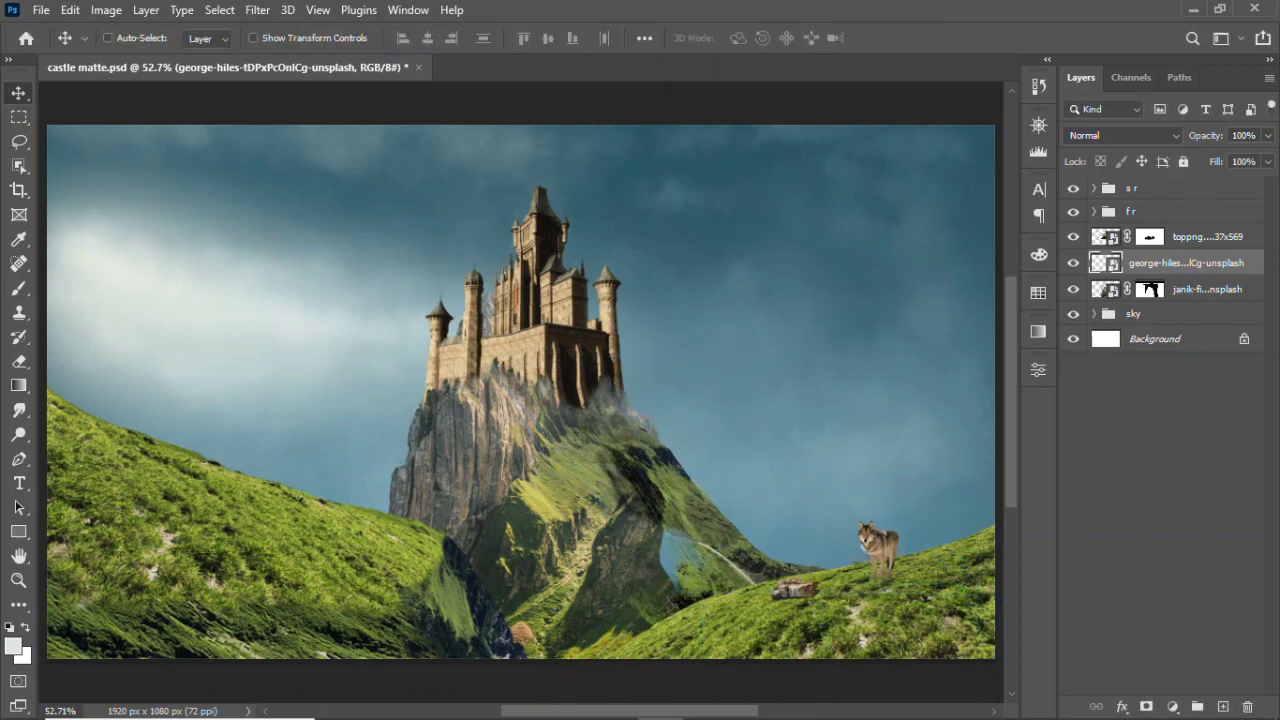
# - Place the mountain photo, then scale and skew it into perspective on the slope
pyautogui.click(386, 700)
pyautogui.moveTo(923, 229); pyautogui.dragTo(520, 430)
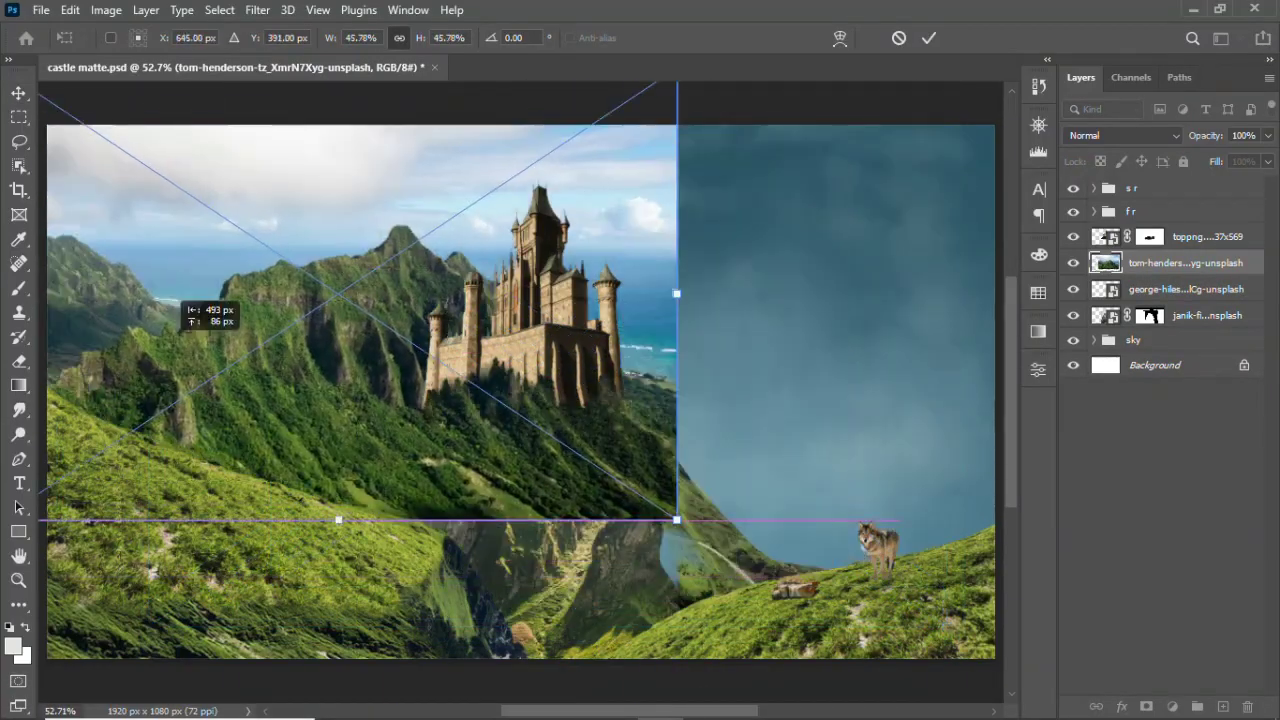
pyautogui.moveTo(495, 510)
pyautogui.mouseDown()
pyautogui.moveTo(310, 465)
pyautogui.moveTo(410, 430)
pyautogui.mouseUp()
pyautogui.moveTo(903, 194); pyautogui.dragTo(753, 265)
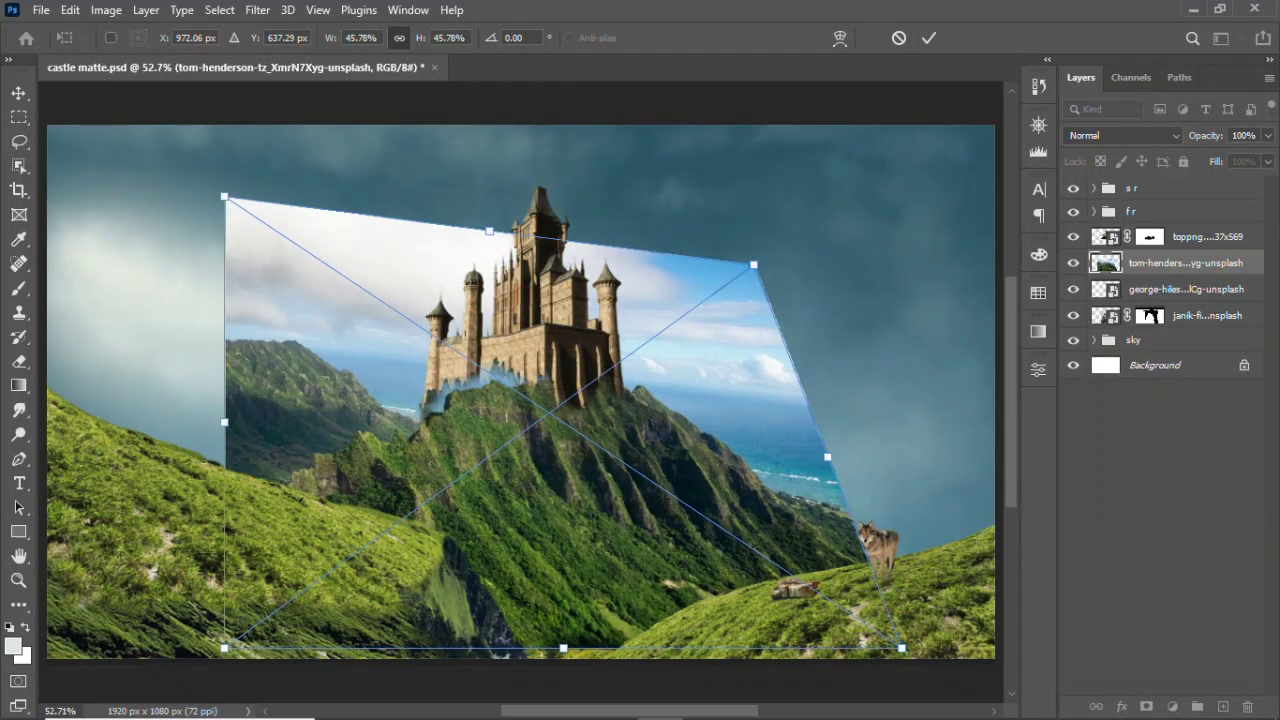
pyautogui.moveTo(224, 196); pyautogui.dragTo(297, 260)
pyautogui.moveTo(731, 260); pyautogui.dragTo(651, 282)
pyautogui.moveTo(224, 647)
pyautogui.mouseDown()
pyautogui.moveTo(263, 680)
pyautogui.moveTo(297, 680)
pyautogui.mouseUp()
pyautogui.press('Return')
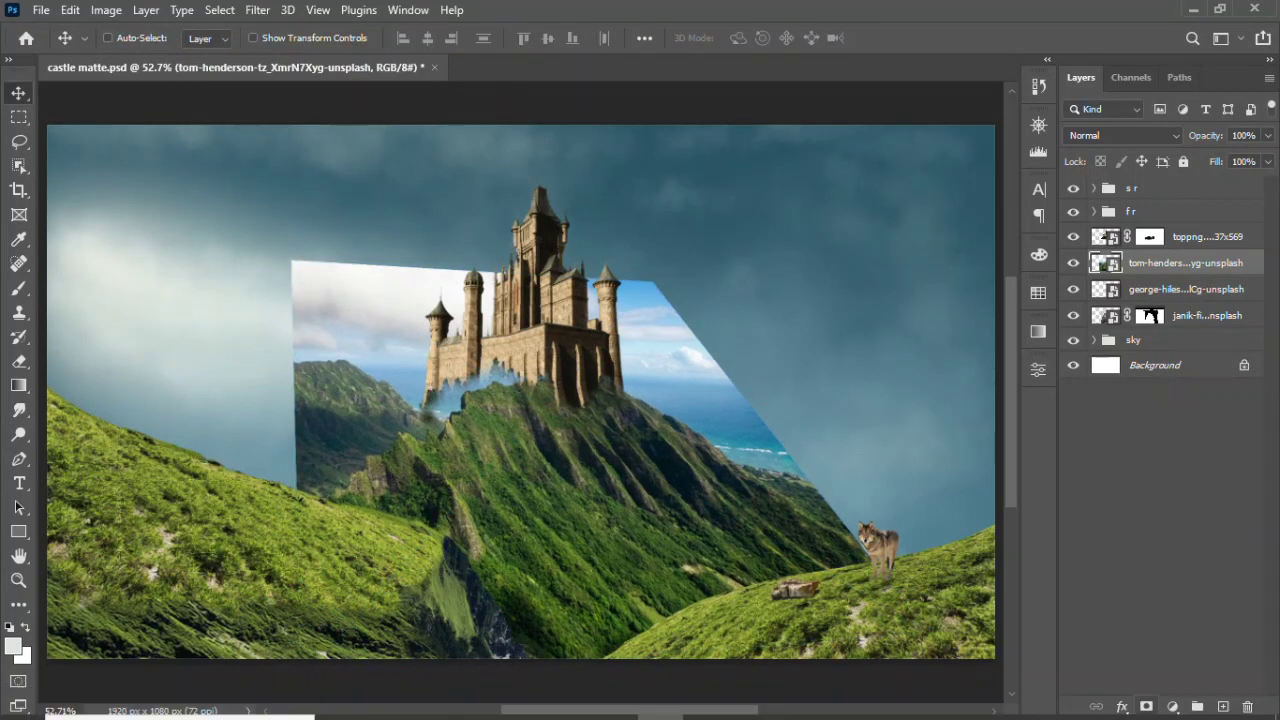
# - Add an inverted black mask and paint in the rock and grass texture with a 60 px soft white brush
pyautogui.click(1146, 706)
pyautogui.press('b')
pyautogui.hotkey('ctrl', 'i')
pyautogui.press('x')
pyautogui.rightClick(610, 400)
pyautogui.doubleClick(740, 340)
pyautogui.moveTo(670, 530)
pyautogui.mouseDown()
pyautogui.moveTo(715, 585)
pyautogui.moveTo(755, 580)
pyautogui.mouseUp()
pyautogui.moveTo(630, 480)
pyautogui.mouseDown()
pyautogui.moveTo(580, 480)
pyautogui.moveTo(595, 430)
pyautogui.moveTo(635, 440)
pyautogui.moveTo(640, 420)
pyautogui.moveTo(675, 500)
pyautogui.mouseUp()
pyautogui.moveTo(605, 400)
pyautogui.mouseDown()
pyautogui.moveTo(555, 495)
pyautogui.moveTo(635, 585)
pyautogui.moveTo(560, 520)
pyautogui.moveTo(570, 600)
pyautogui.moveTo(678, 598)
pyautogui.mouseUp()
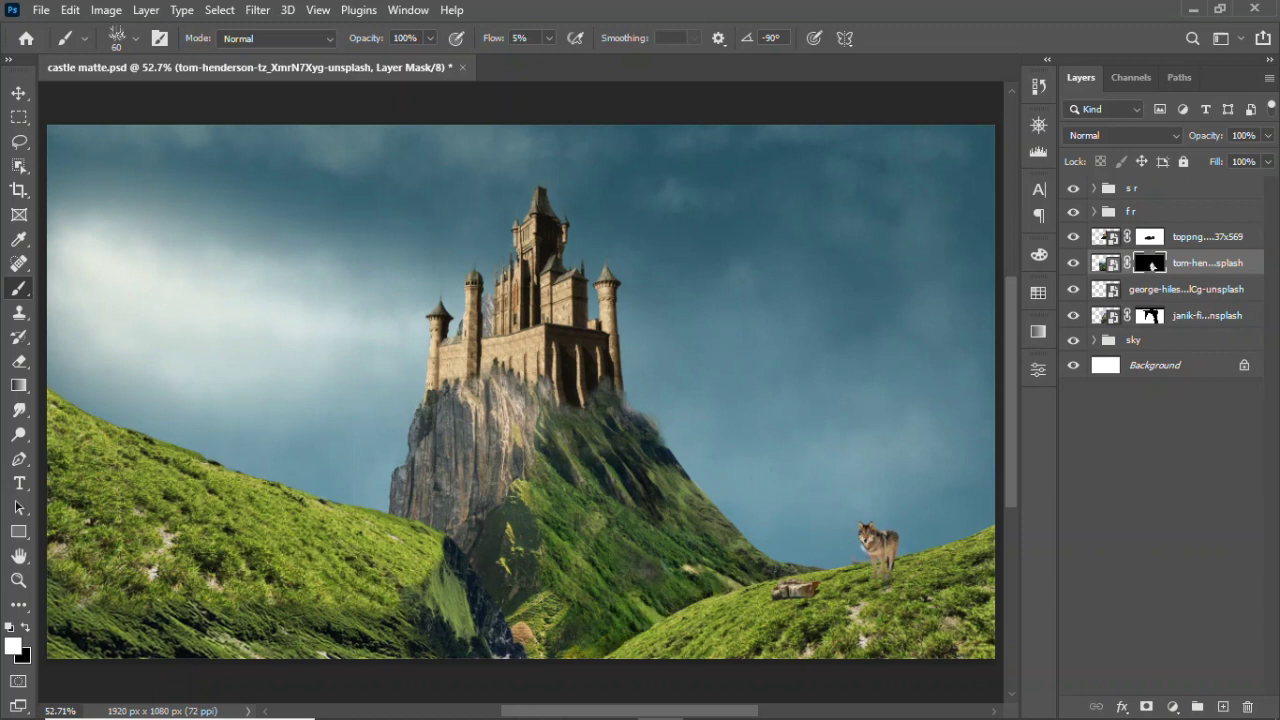
# - Group the castle and mountain layers and name the group fc
pyautogui.press('v')
pyautogui.click(1200, 237)
pyautogui.keyDown('shift'); pyautogui.click(1200, 315); pyautogui.keyUp('shift')
pyautogui.hotkey('ctrl', 'g')
pyautogui.doubleClick(1145, 234)
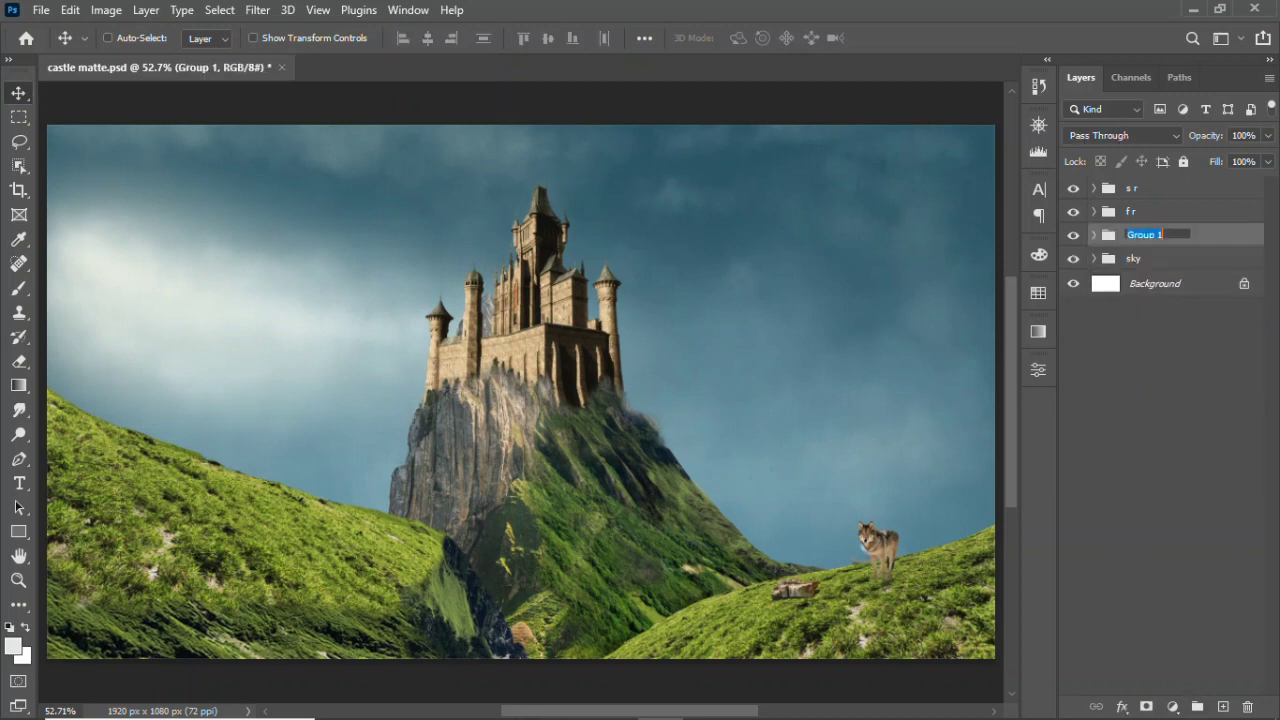
pyautogui.write('fc')
pyautogui.press('Return')
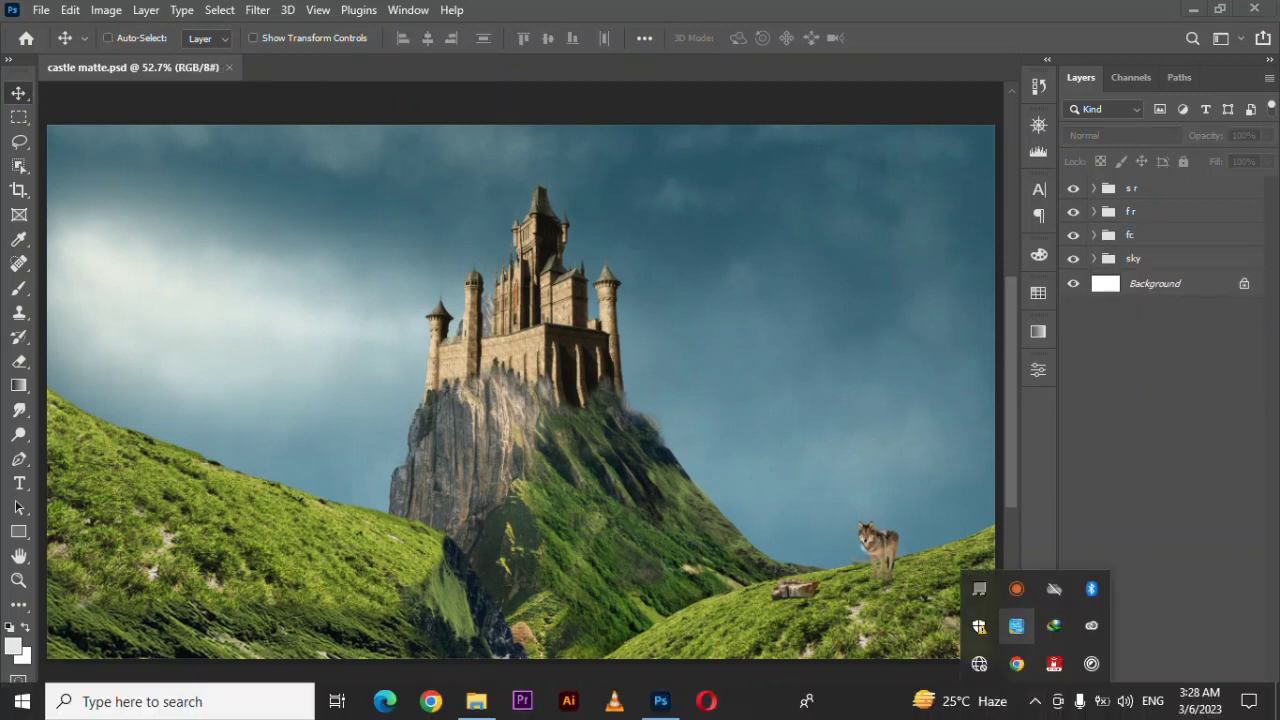
# - Place the mountain photo again inside the fc group and give it a layer mask
pyautogui.click(1094, 235)
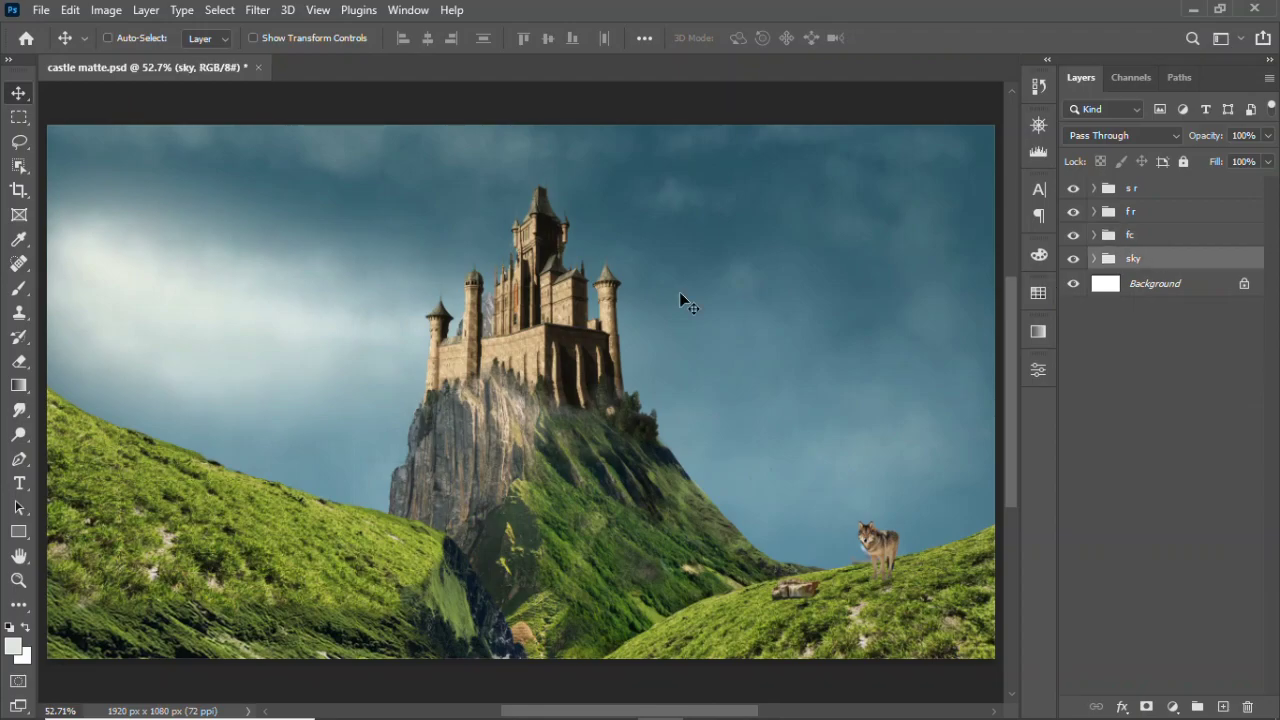
pyautogui.hotkey('alt', 'Tab')
pyautogui.moveTo(915, 250)
pyautogui.mouseDown()
pyautogui.moveTo(621, 617)
pyautogui.moveTo(659, 319)
pyautogui.moveTo(813, 356)
pyautogui.moveTo(673, 292)
pyautogui.moveTo(779, 343)
pyautogui.moveTo(752, 355)
pyautogui.mouseUp()
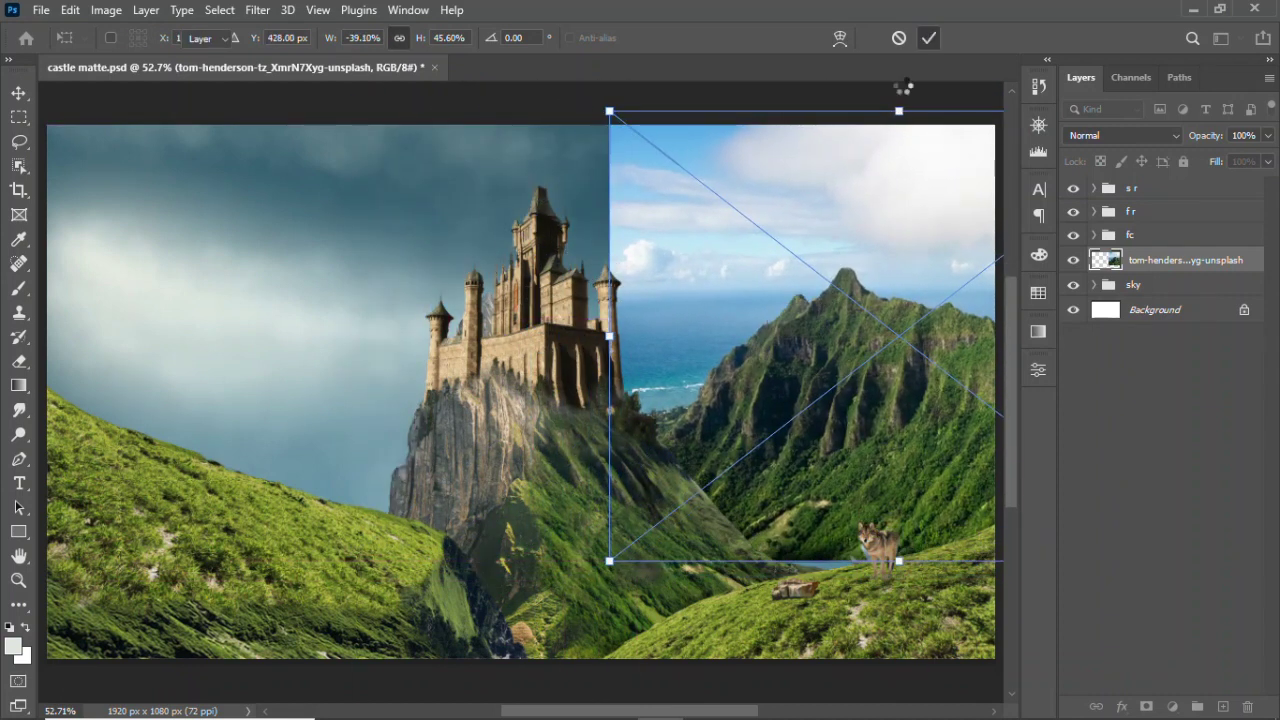
pyautogui.click(929, 38)
pyautogui.click(1146, 706)
# - Mask along the mountain ridge outline with a small Hard Round brush
pyautogui.click(18, 580)
pyautogui.moveTo(960, 330); pyautogui.dragTo(1000, 330)
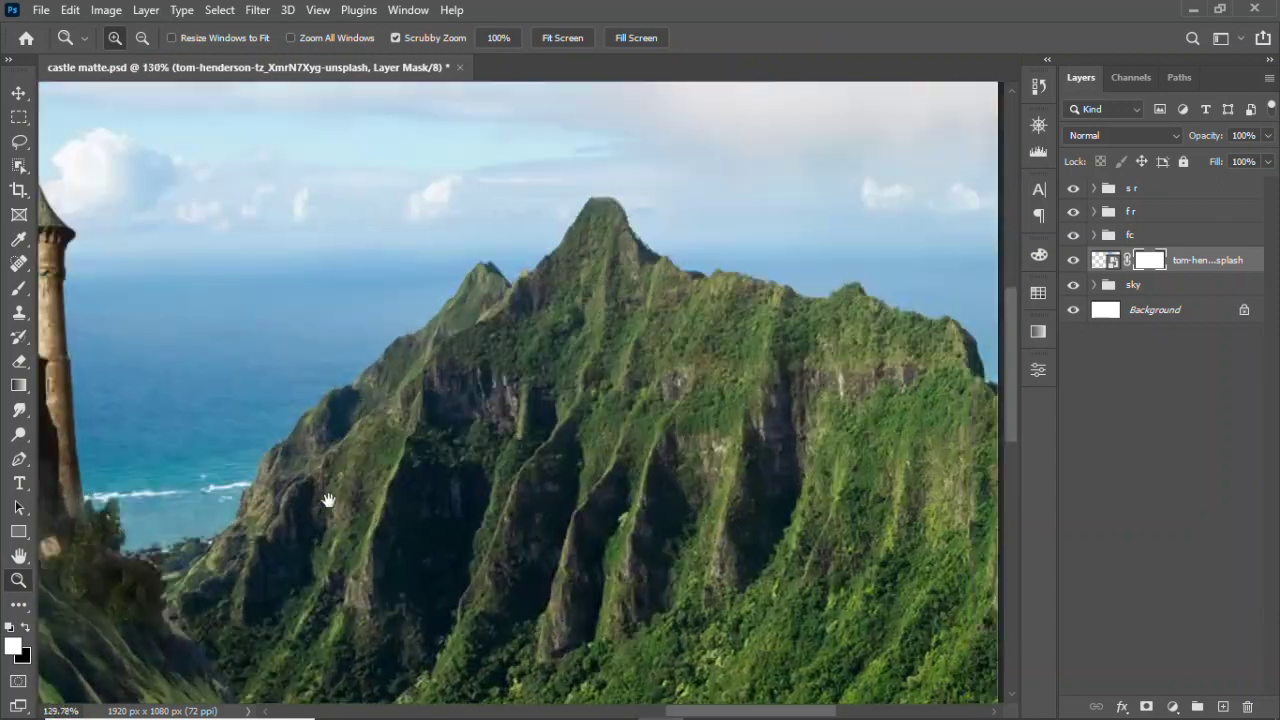
pyautogui.press('b')
pyautogui.rightClick(632, 262)
pyautogui.doubleClick(714, 258)
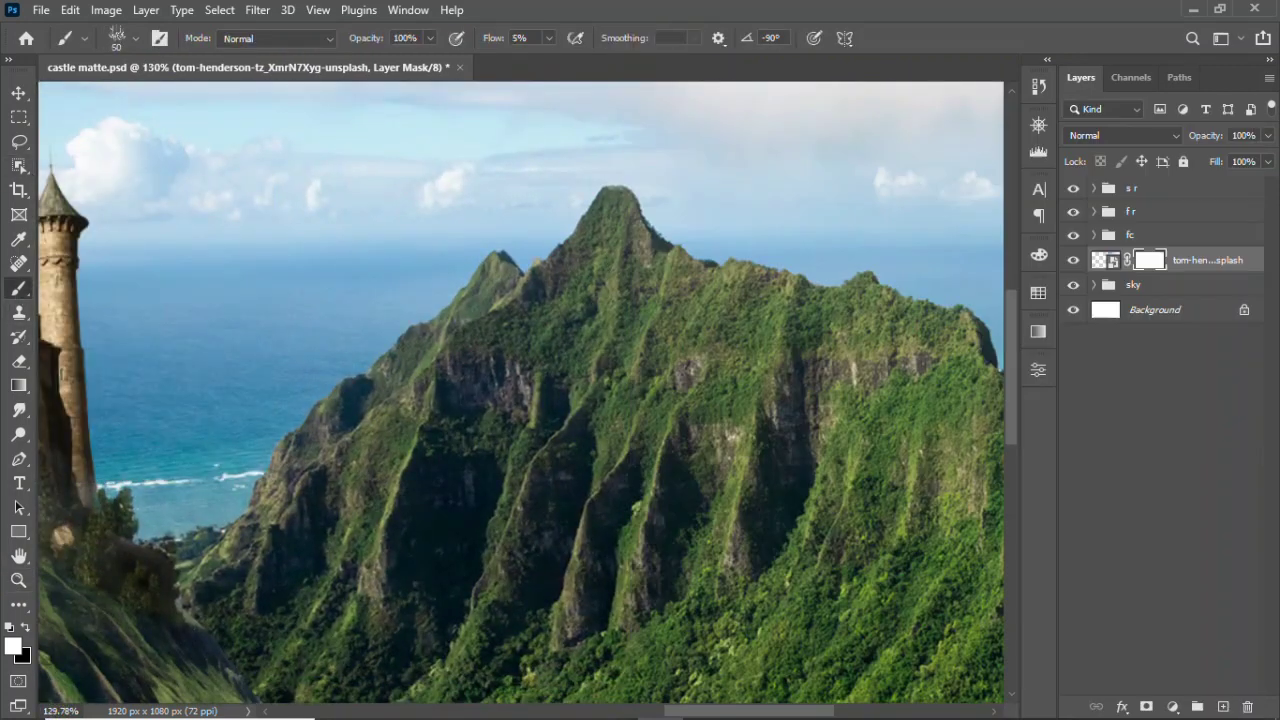
pyautogui.rightClick(660, 262)
pyautogui.doubleClick(971, 334)
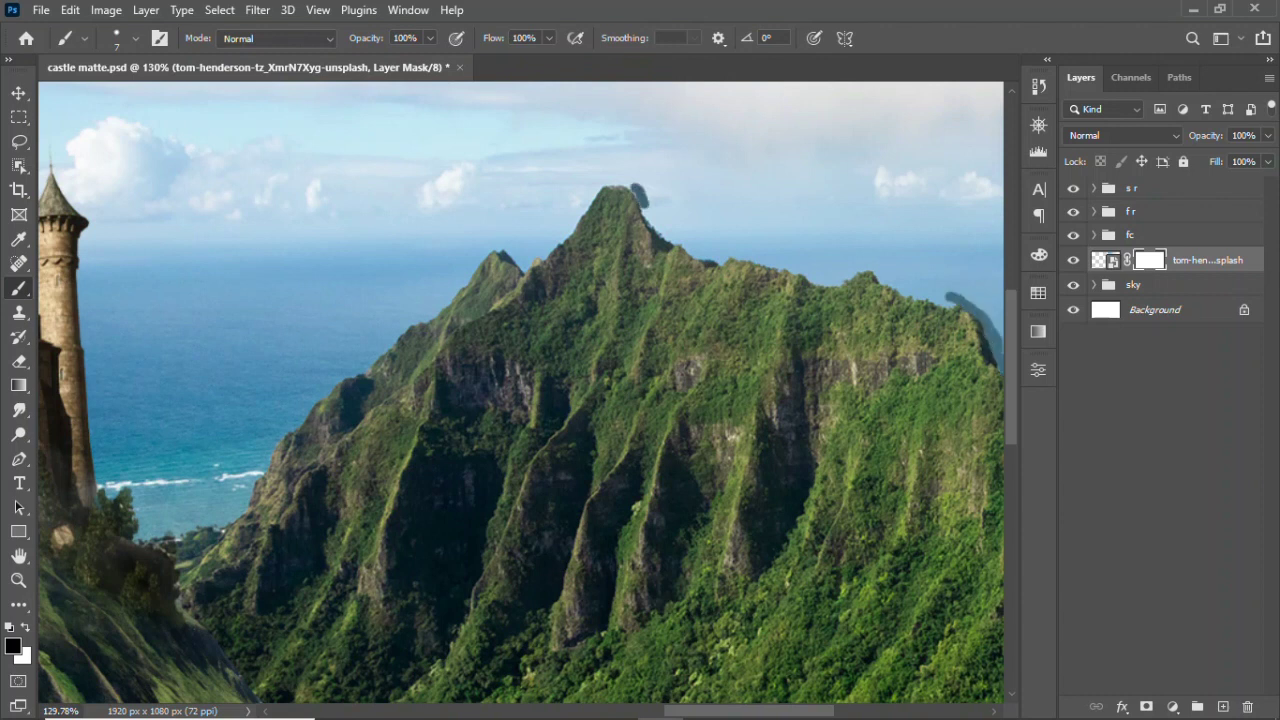
pyautogui.moveTo(960, 118); pyautogui.dragTo(1010, 118)
pyautogui.moveTo(480, 265)
pyautogui.mouseDown()
pyautogui.moveTo(586, 330)
pyautogui.moveTo(674, 331)
pyautogui.mouseUp()
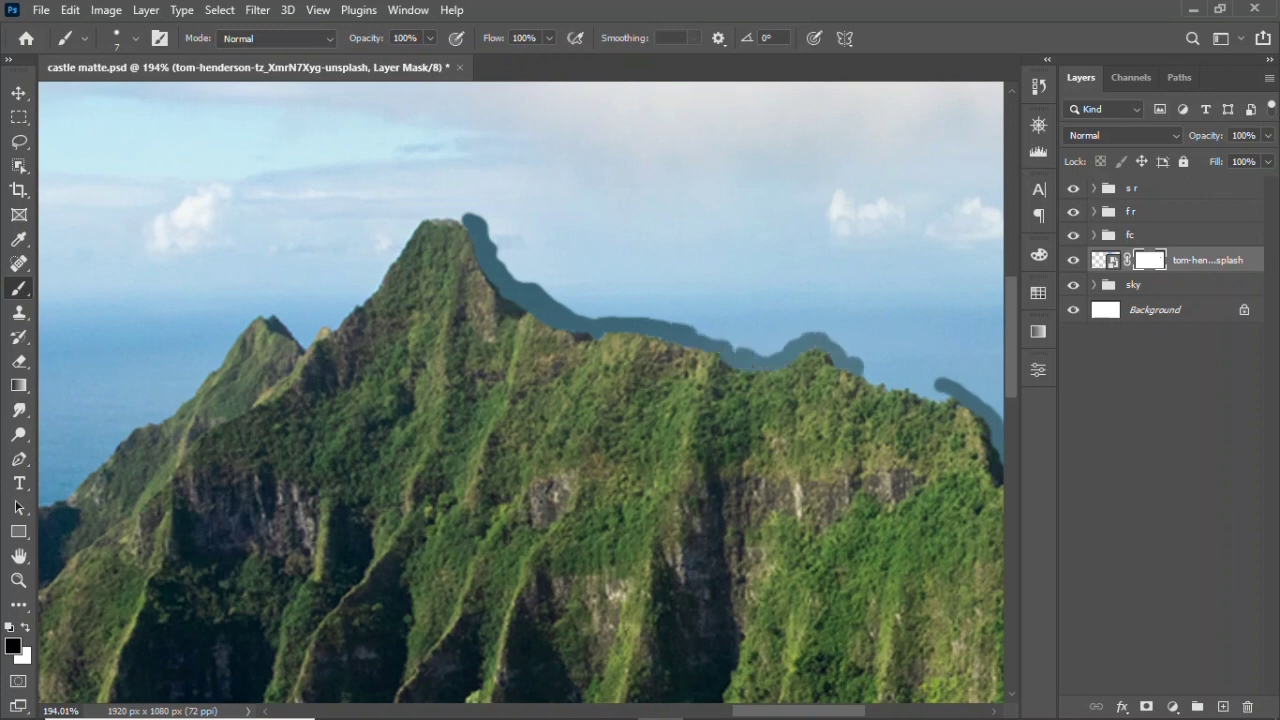
# - Mask out the sky around the peak and the sea along the coastline with a larger brush
pyautogui.hscroll(-5, 520, 400)
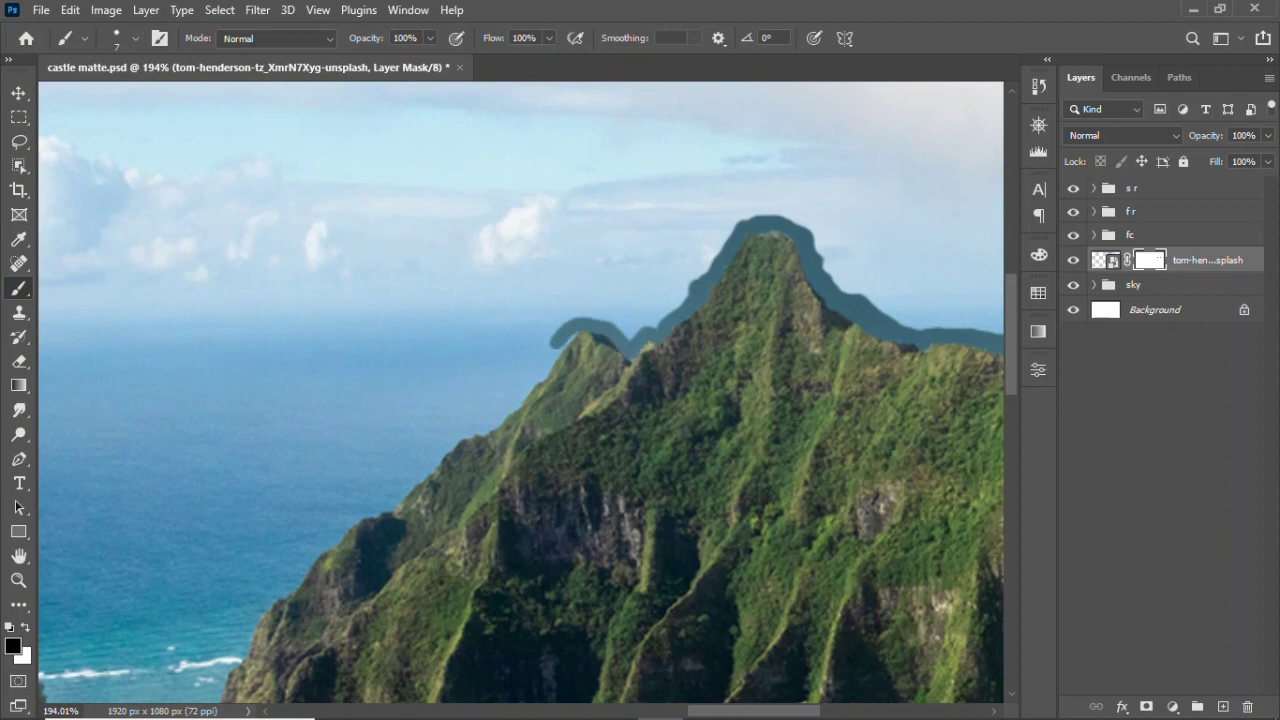
pyautogui.moveTo(525, 383); pyautogui.dragTo(650, 288)
pyautogui.moveTo(520, 400)
pyautogui.mouseDown()
pyautogui.moveTo(620, 320)
pyautogui.moveTo(749, 277)
pyautogui.mouseUp()
pyautogui.moveTo(455, 500); pyautogui.dragTo(445, 704)
pyautogui.press(']')
pyautogui.press(']')
pyautogui.press(']')
pyautogui.moveTo(770, 410)
pyautogui.mouseDown()
pyautogui.moveTo(885, 305)
pyautogui.moveTo(700, 420)
pyautogui.moveTo(480, 670)
pyautogui.moveTo(560, 436)
pyautogui.mouseUp()
pyautogui.moveTo(700, 300); pyautogui.dragTo(350, 435)
pyautogui.click(493, 380)
pyautogui.moveTo(530, 420)
pyautogui.mouseDown()
pyautogui.moveTo(595, 320)
pyautogui.moveTo(660, 270)
pyautogui.moveTo(790, 340)
pyautogui.moveTo(935, 390)
pyautogui.mouseUp()
# - Mask the remaining sky along the ridge edge, then view the whole image without the overlay
pyautogui.moveTo(935, 390); pyautogui.dragTo(695, 365)
pyautogui.moveTo(500, 400); pyautogui.dragTo(380, 395)
pyautogui.moveTo(620, 330); pyautogui.dragTo(740, 410)
pyautogui.moveTo(720, 345); pyautogui.dragTo(895, 485)
pyautogui.moveTo(860, 240); pyautogui.dragTo(885, 410)
pyautogui.hotkey('ctrl', '0')
pyautogui.press('\\')
# - Hide the rest of the photo's sky and sea with a progressively larger brush
pyautogui.press(']')
pyautogui.moveTo(985, 295)
pyautogui.mouseDown()
pyautogui.moveTo(610, 135)
pyautogui.moveTo(740, 300)
pyautogui.moveTo(960, 180)
pyautogui.mouseUp()
pyautogui.press(']')
pyautogui.press(']')
pyautogui.press(']')
pyautogui.moveTo(615, 150)
pyautogui.mouseDown()
pyautogui.moveTo(740, 300)
pyautogui.moveTo(960, 190)
pyautogui.mouseUp()
pyautogui.moveTo(670, 220); pyautogui.dragTo(935, 180)
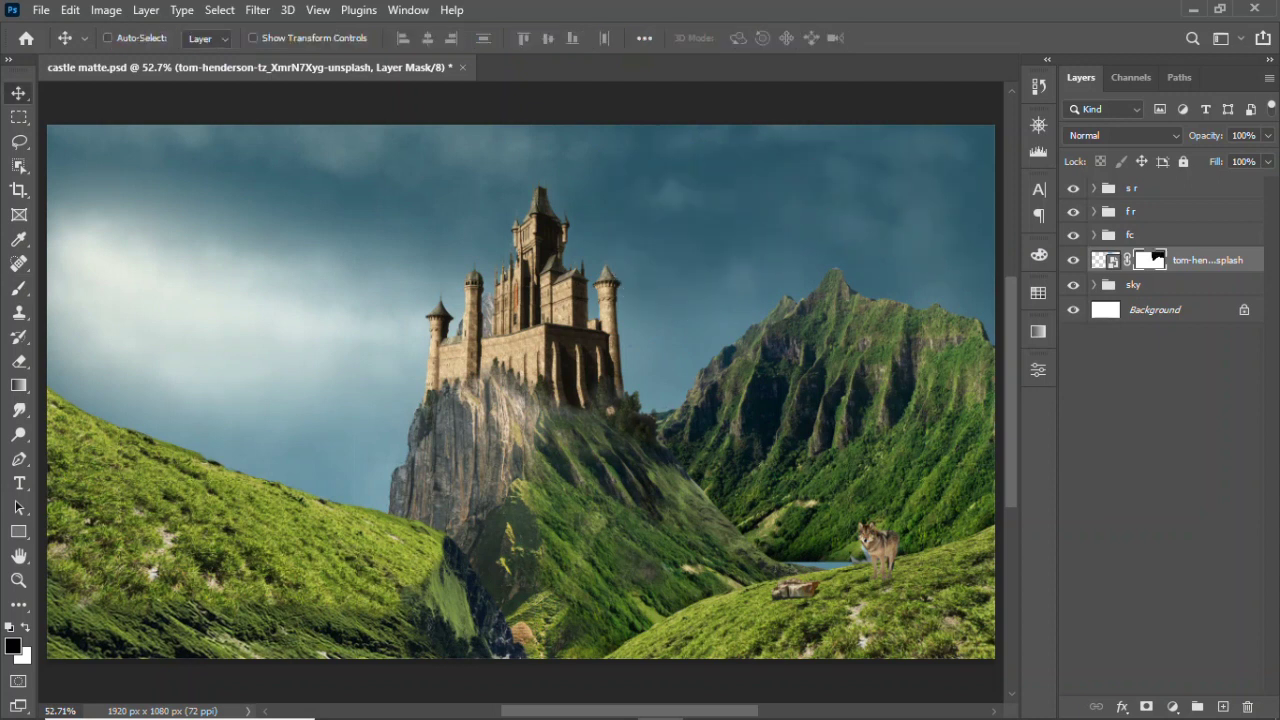
# - Softly haze the lake and valley below the mountain with a large low-flow brush
pyautogui.rightClick(660, 100)
pyautogui.moveTo(549, 38); pyautogui.dragTo(468, 60)
pyautogui.press(']')
pyautogui.press(']')
pyautogui.press(']')
pyautogui.moveTo(765, 545); pyautogui.dragTo(855, 540)
pyautogui.moveTo(740, 525)
pyautogui.mouseDown()
pyautogui.moveTo(820, 540)
pyautogui.moveTo(870, 520)
pyautogui.mouseUp()
pyautogui.moveTo(960, 500)
pyautogui.mouseDown()
pyautogui.moveTo(730, 510)
pyautogui.moveTo(900, 505)
pyautogui.mouseUp()
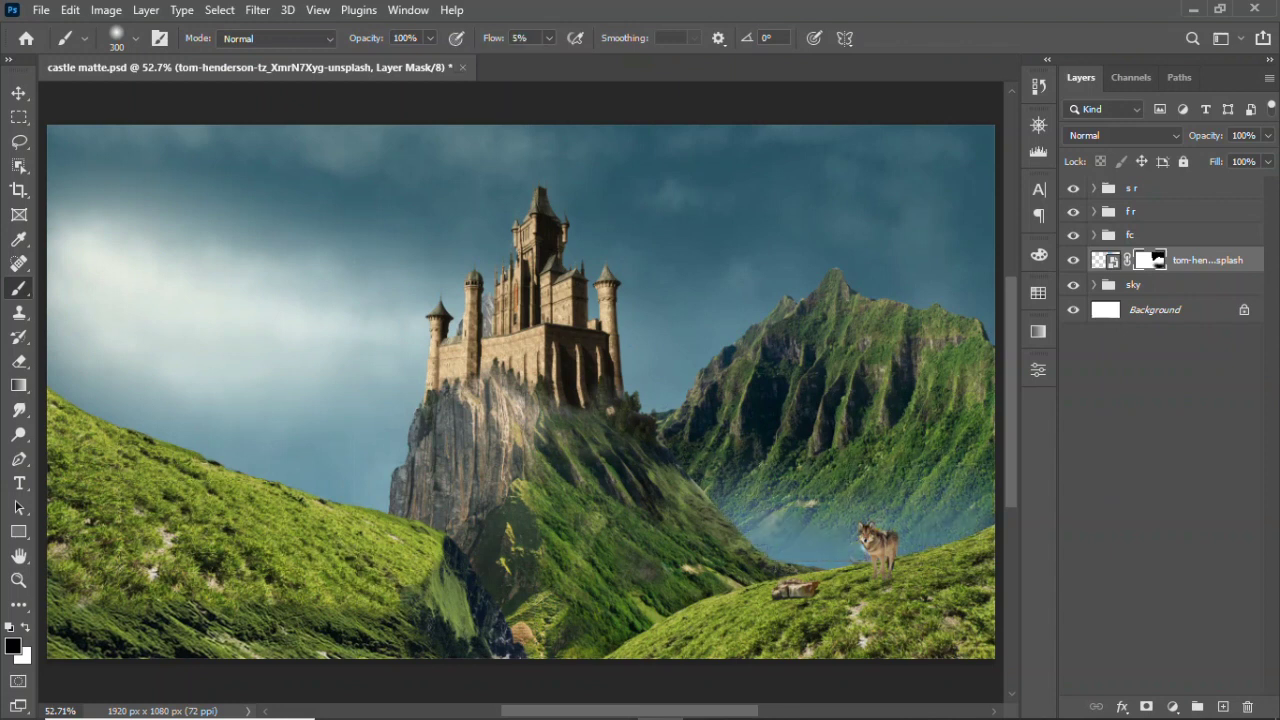
# - Place the grey castle image onto the right peak, tilting its top edge
pyautogui.press('v')
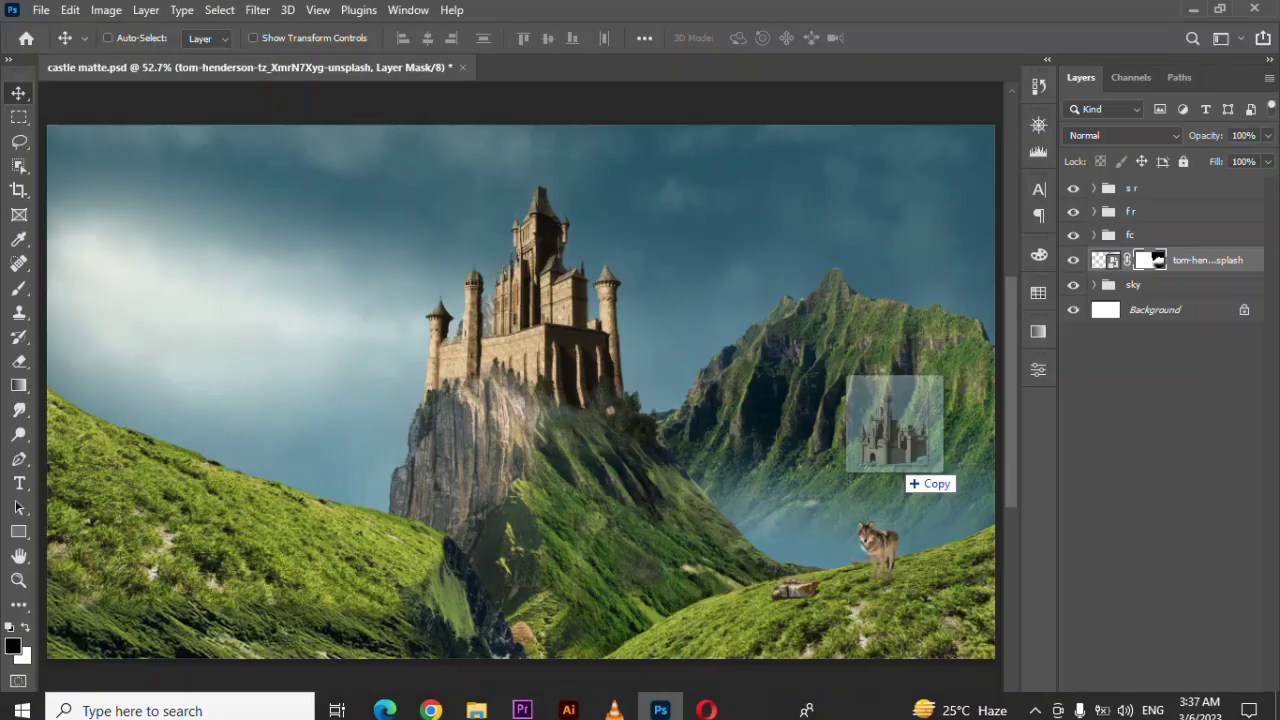
pyautogui.moveTo(1279, 470); pyautogui.dragTo(905, 470)
pyautogui.moveTo(824, 300); pyautogui.dragTo(856, 166)
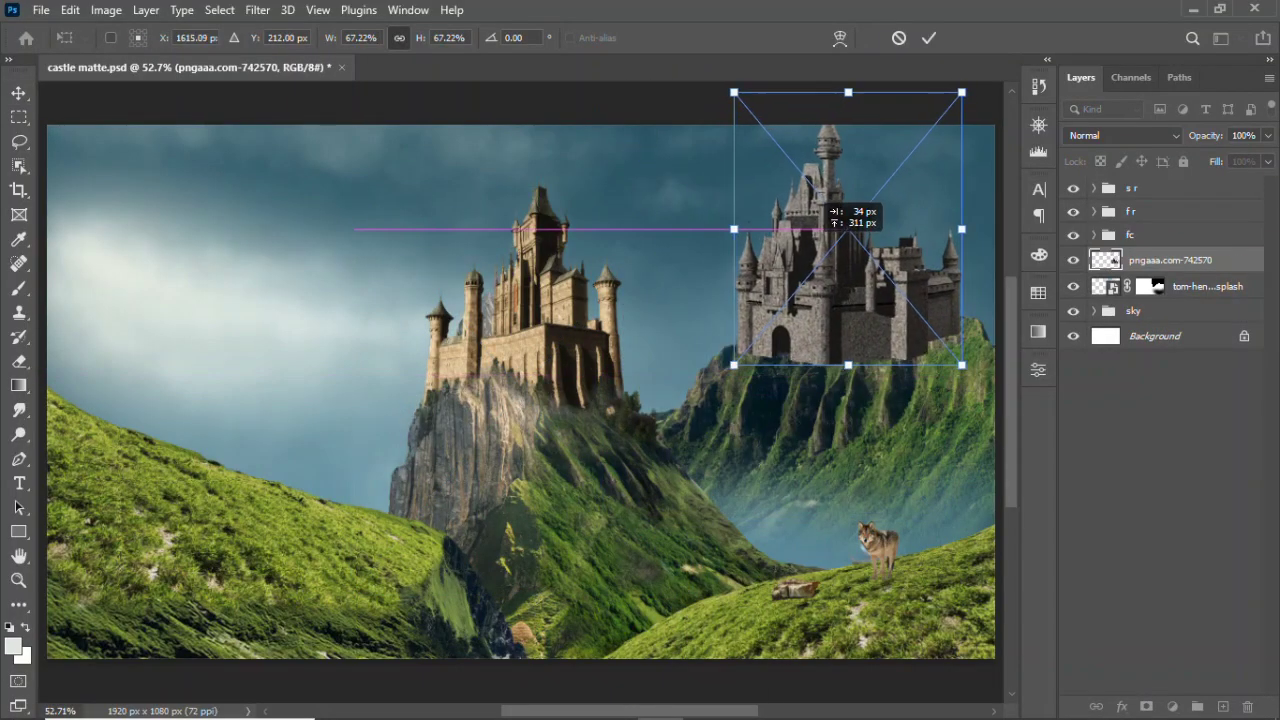
pyautogui.moveTo(857, 110); pyautogui.dragTo(852, 141)
pyautogui.press('Return')
pyautogui.moveTo(833, 244)
pyautogui.mouseDown()
pyautogui.moveTo(835, 270)
pyautogui.moveTo(950, 270)
pyautogui.mouseUp()
pyautogui.press('z')
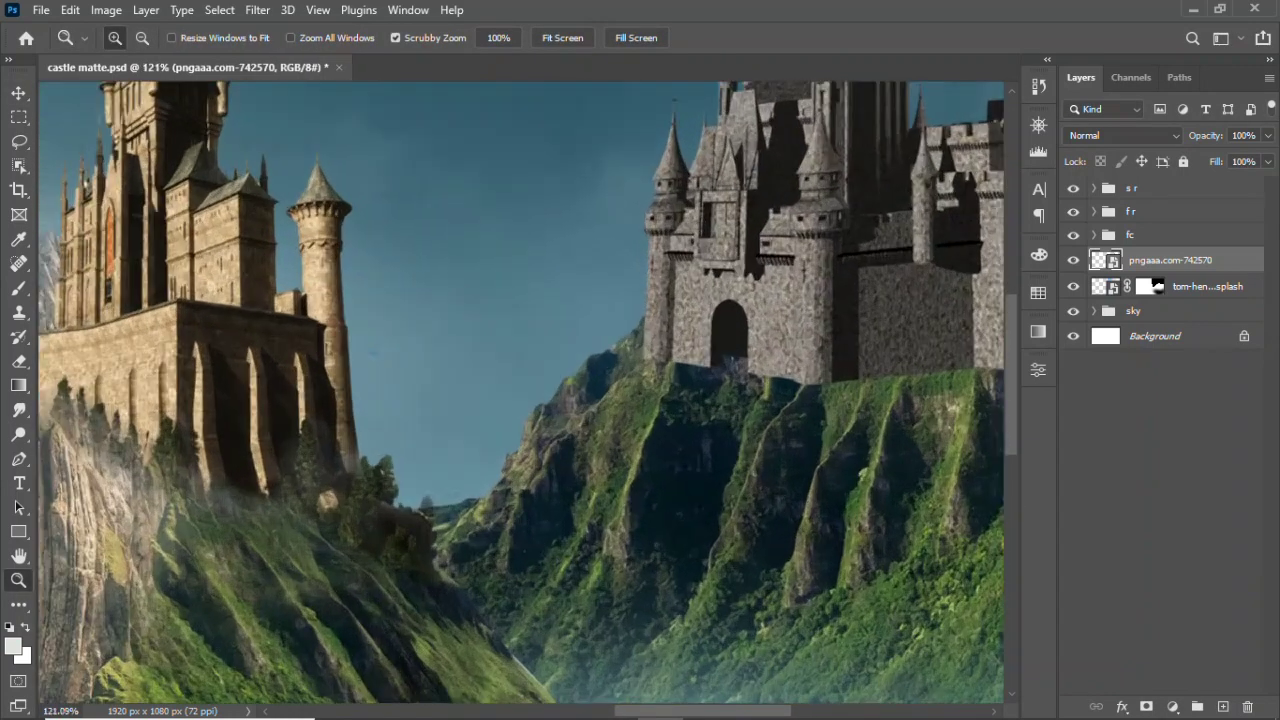
# - Add a layer mask to the castle and set the brush flow to 13% for blending its base
pyautogui.click(1146, 706)
pyautogui.click(18, 288)
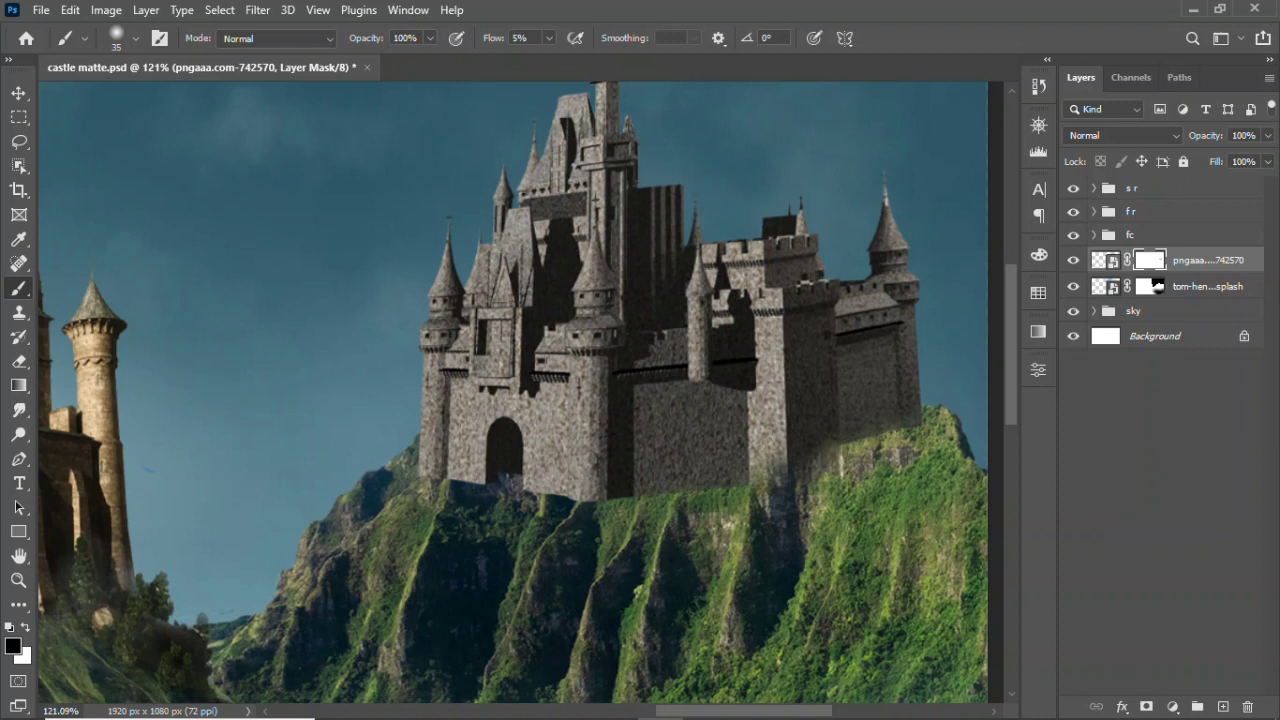
pyautogui.moveTo(548, 38); pyautogui.dragTo(557, 62)
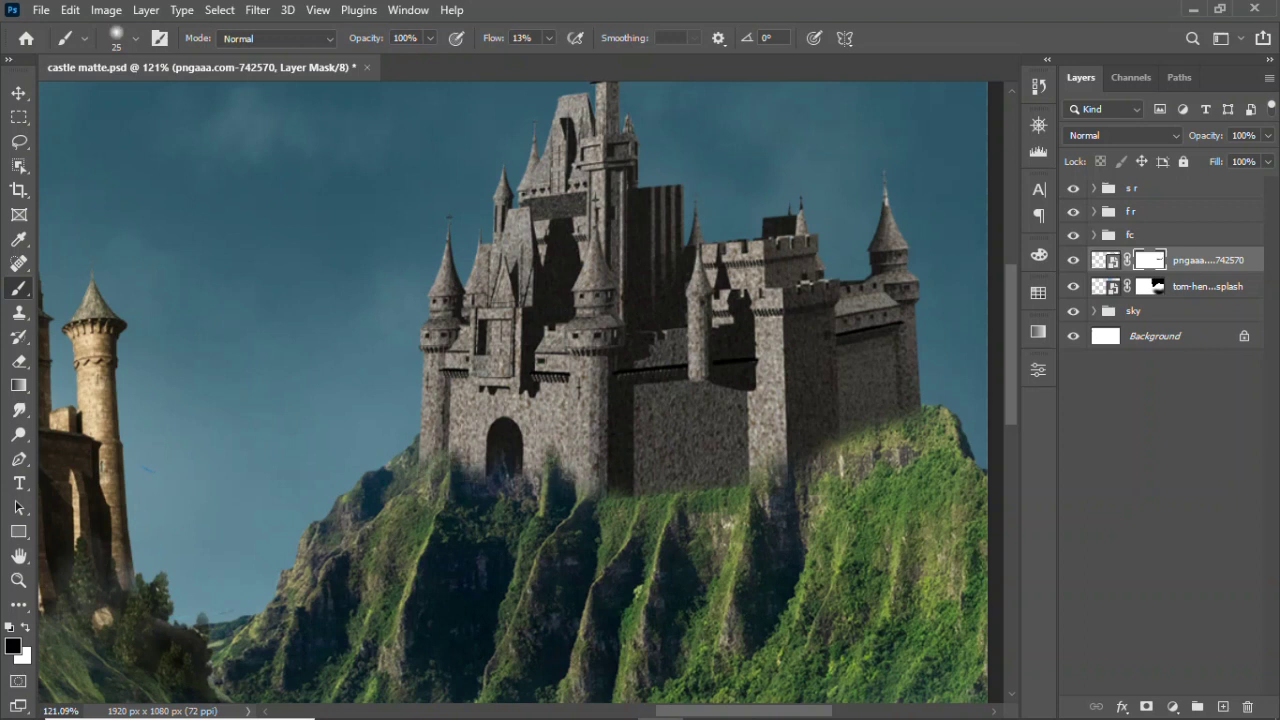
pyautogui.hotkey('ctrl', '0')
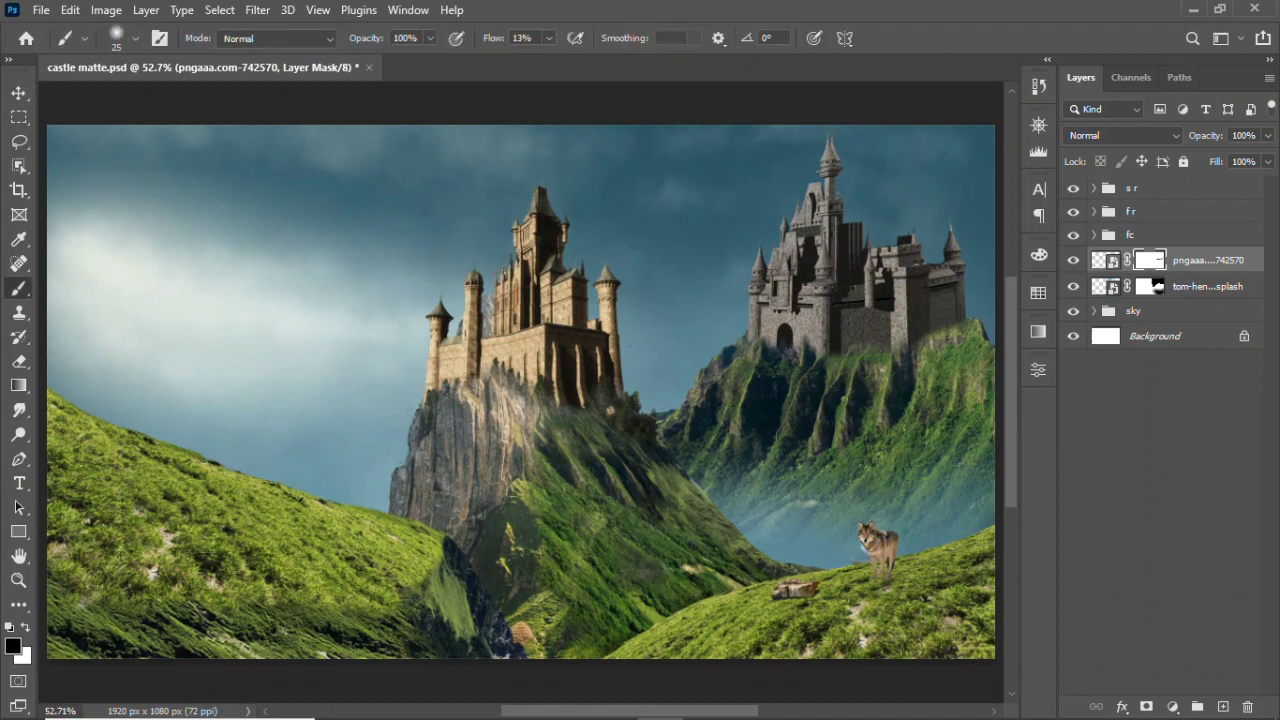
pyautogui.moveTo(797, 355); pyautogui.dragTo(840, 355)
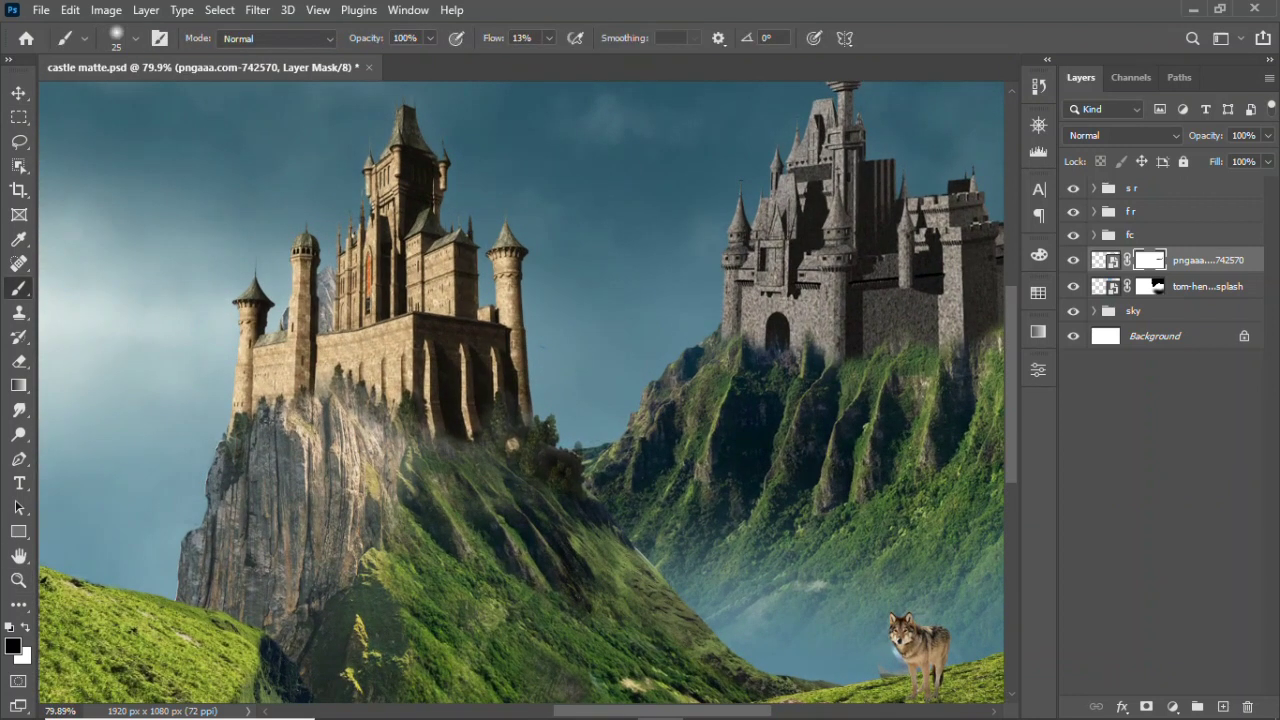
pyautogui.hotkey('ctrl', '0')
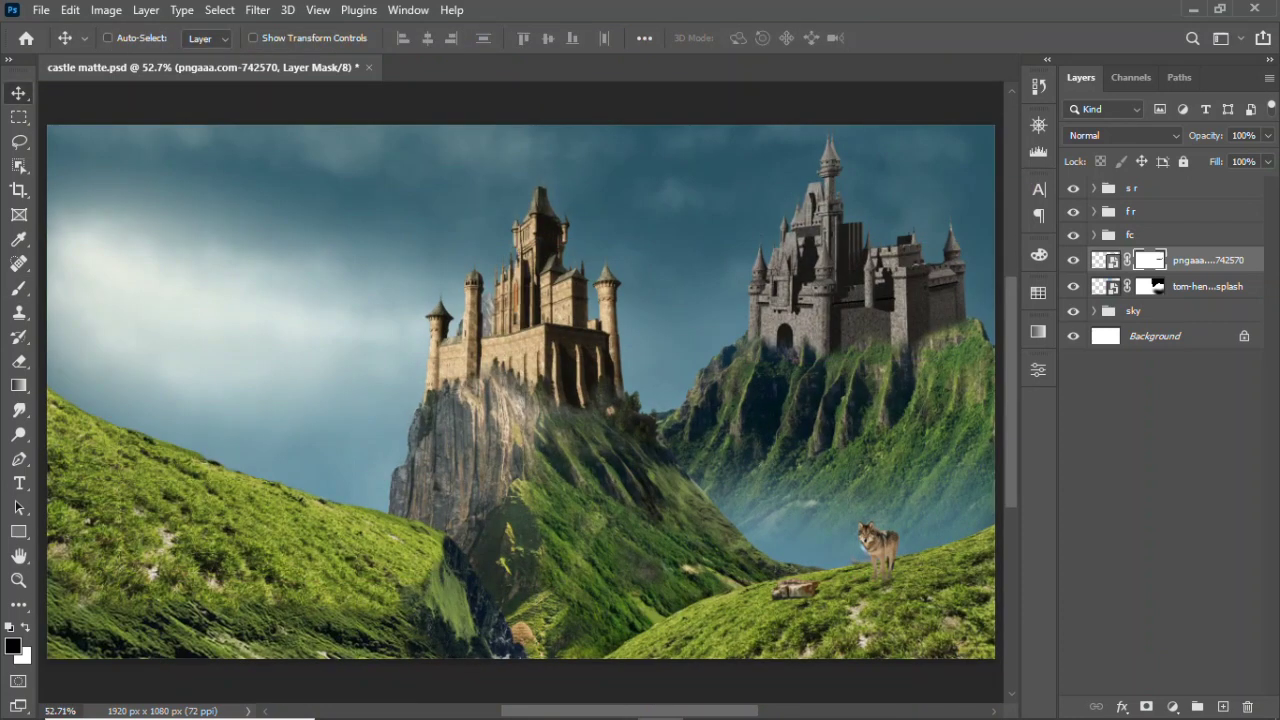
# - Try skewing the right castle with Free Transform, undo it, and save the document
pyautogui.hotkey('ctrl', 't')
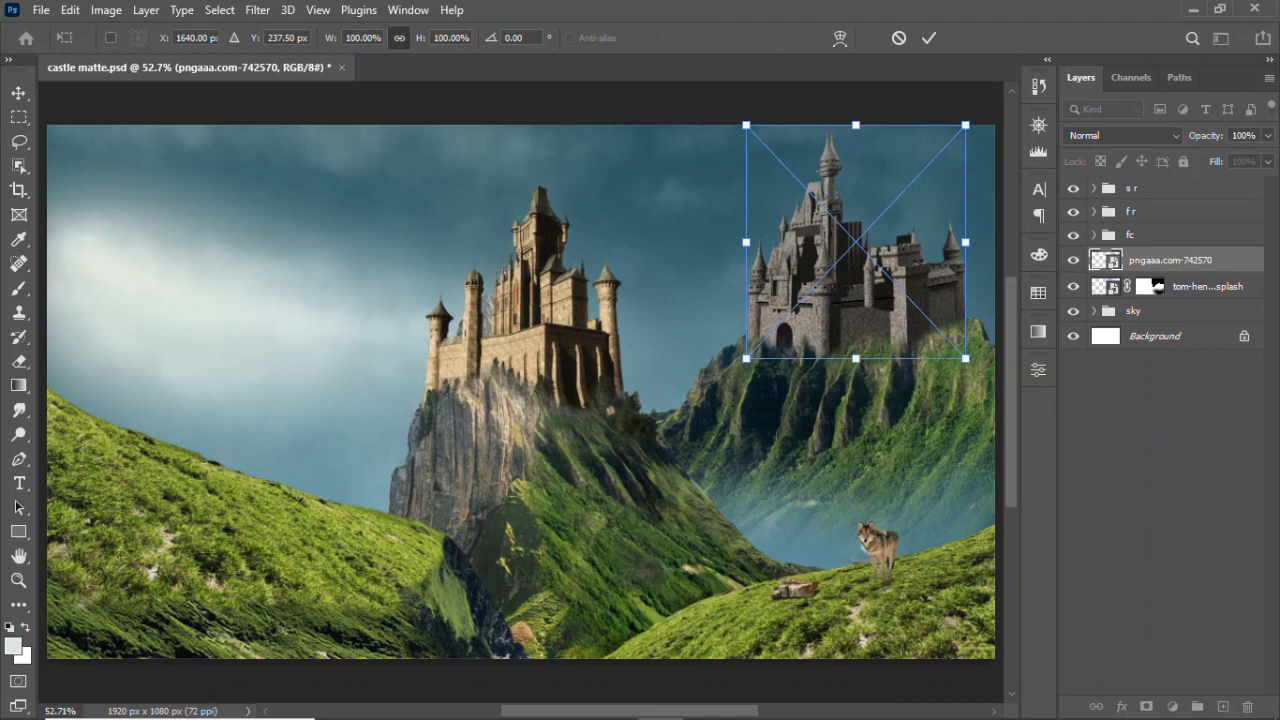
pyautogui.moveTo(982, 128); pyautogui.dragTo(985, 104)
pyautogui.keyDown('ctrl'); pyautogui.moveTo(746, 125); pyautogui.dragTo(749, 109); pyautogui.keyUp('ctrl')
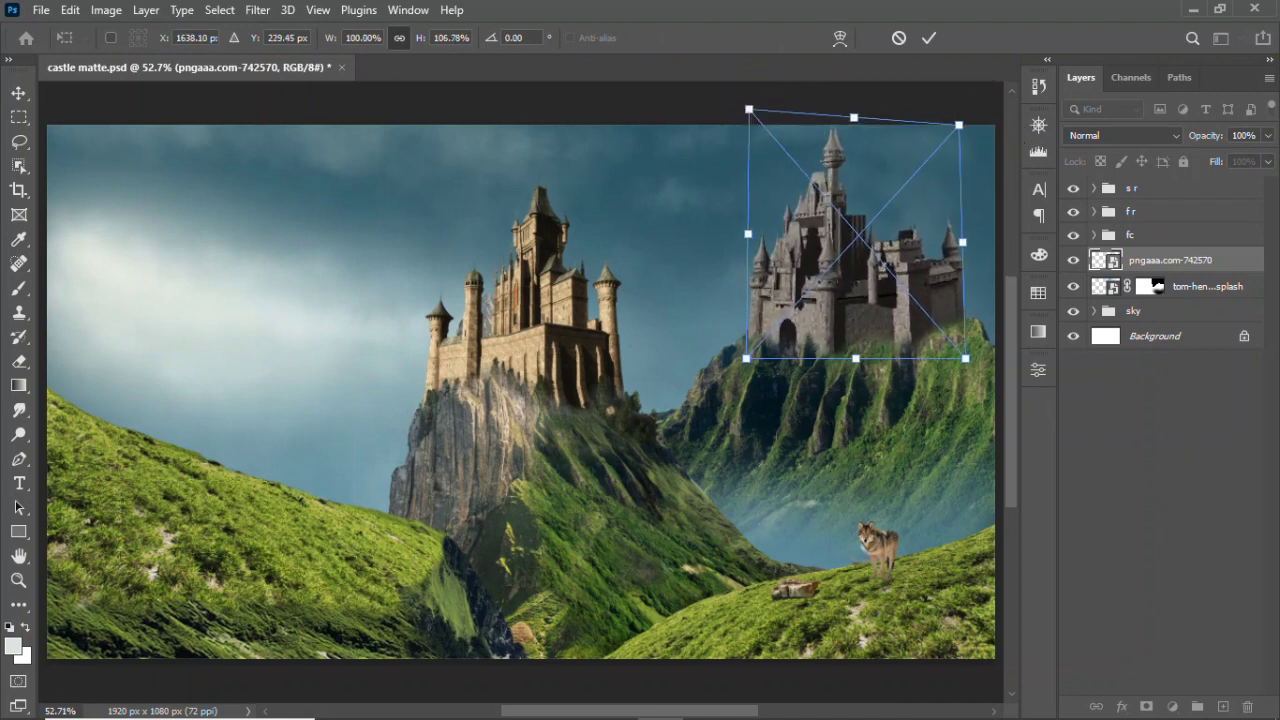
pyautogui.keyDown('ctrl'); pyautogui.moveTo(965, 358); pyautogui.dragTo(976, 392); pyautogui.keyUp('ctrl')
pyautogui.moveTo(746, 358); pyautogui.dragTo(750, 336)
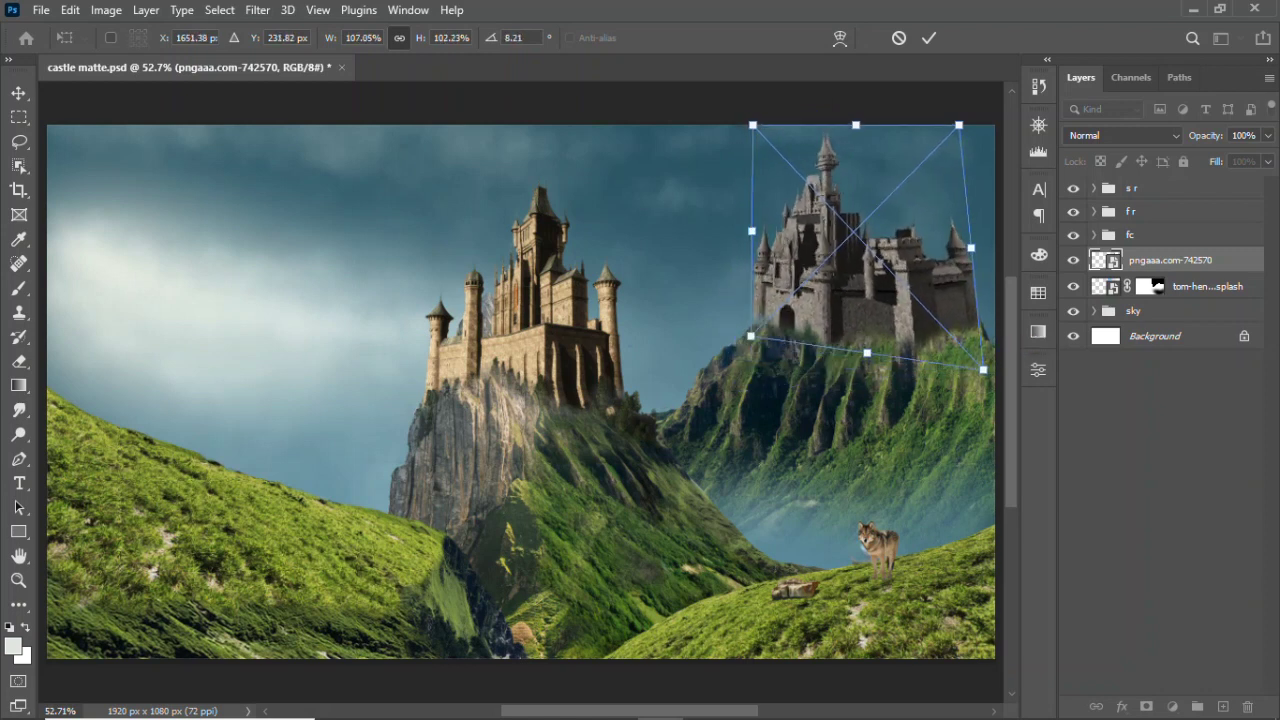
pyautogui.scroll(1, 750, 336)
pyautogui.hotkey('ctrl', 'z')
pyautogui.press('Return')
pyautogui.scroll(-1, 520, 410)
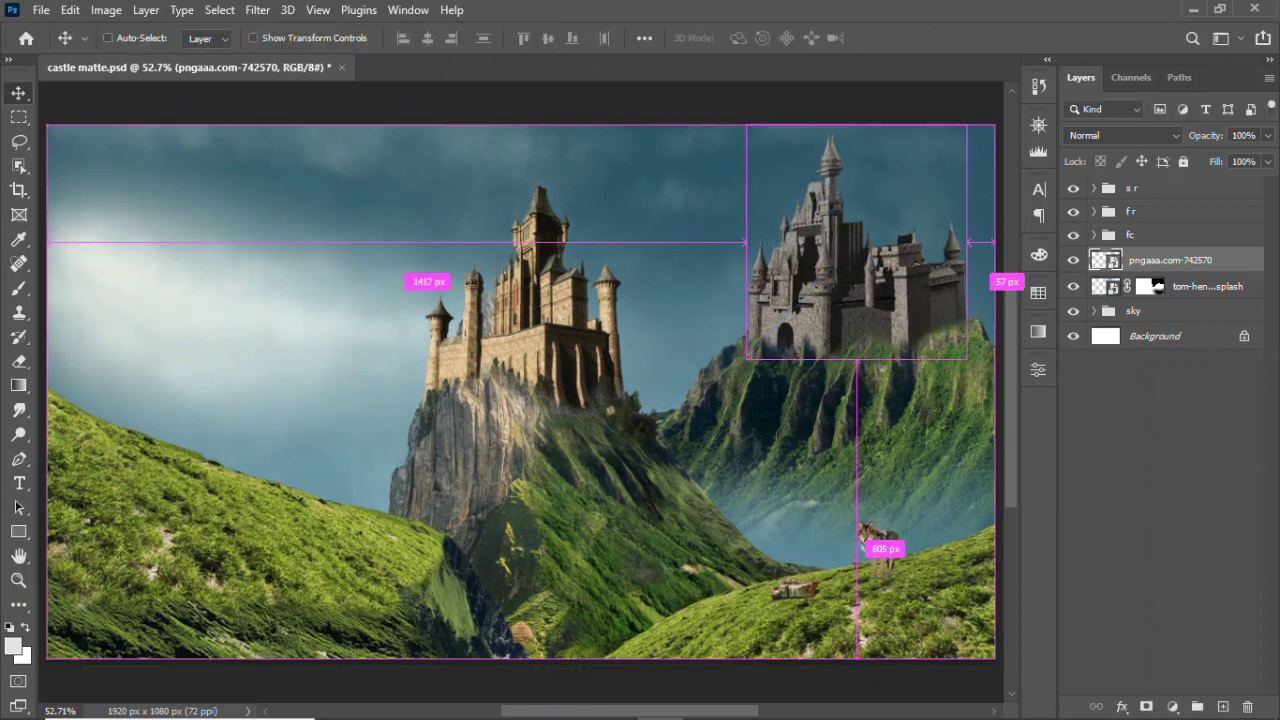
pyautogui.hotkey('ctrl', 's')
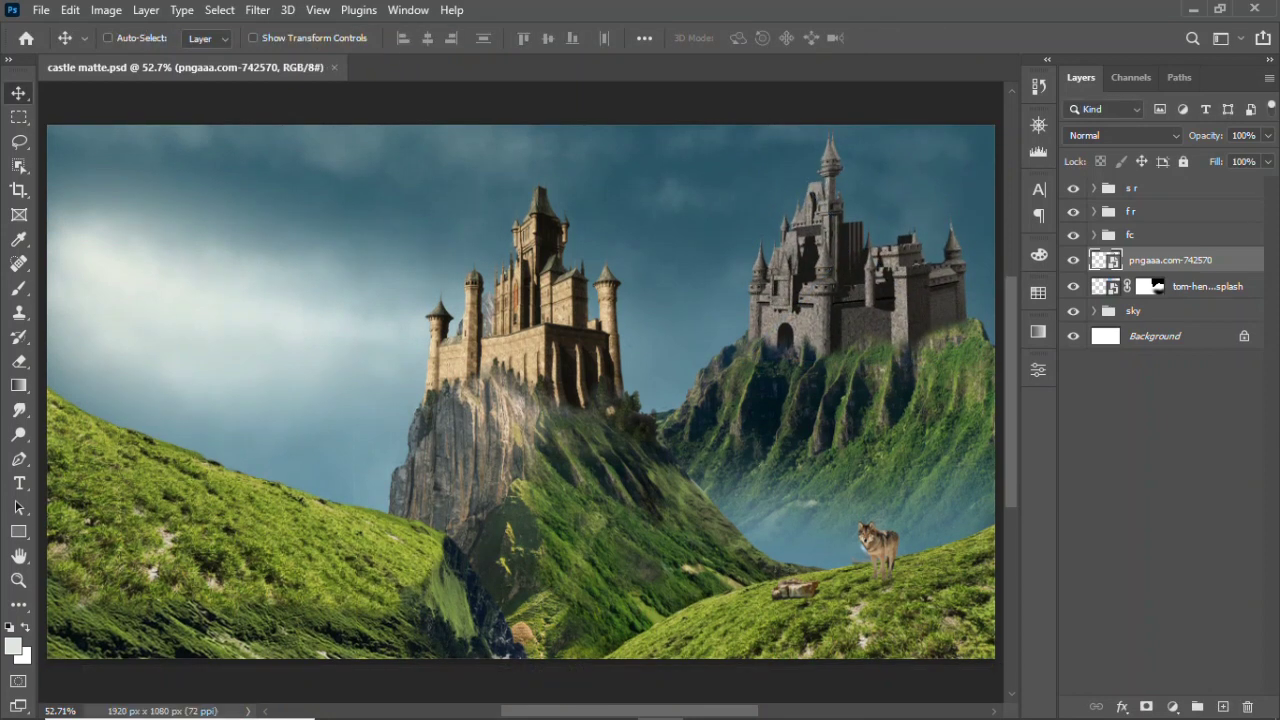
# - On a new layer above the sky, paint a lassoed distant mountain range in dark teal #073143
pyautogui.click(1133, 311)
pyautogui.click(1222, 706)
pyautogui.click(19, 141)
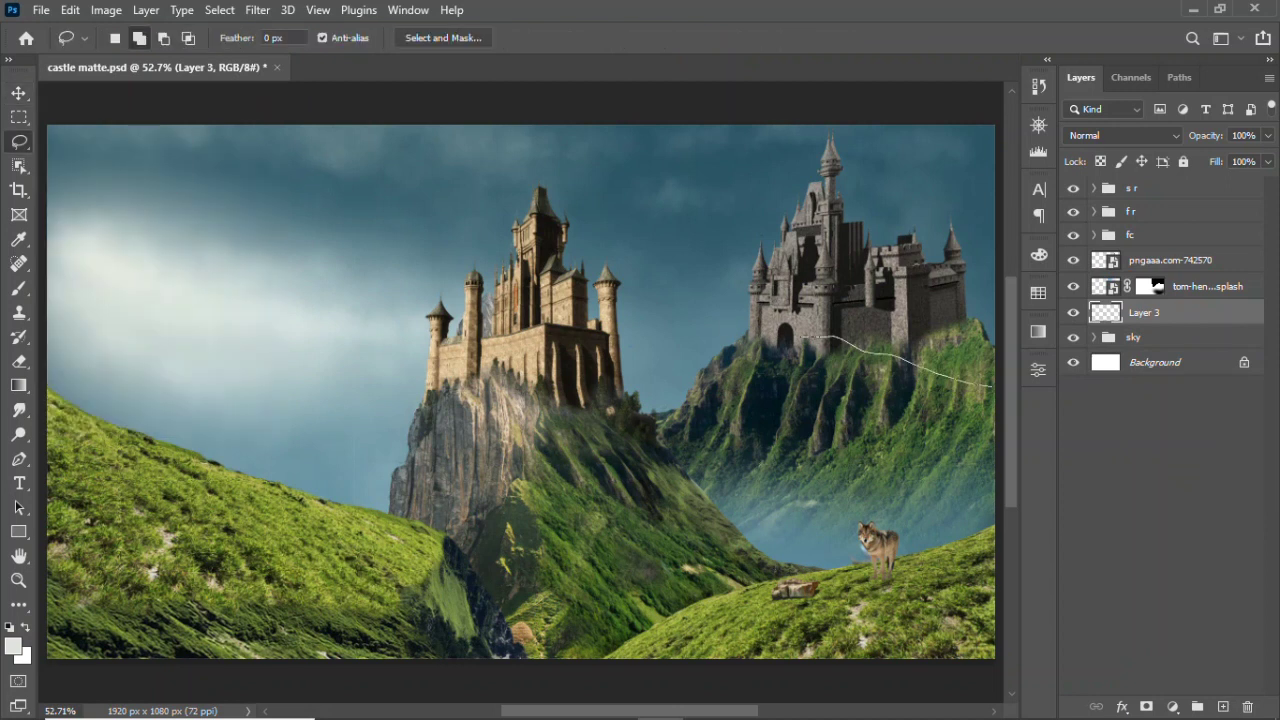
pyautogui.moveTo(960, 408); pyautogui.dragTo(960, 408)
pyautogui.click(13, 647)
pyautogui.click(300, 145)
pyautogui.click(1194, 131)
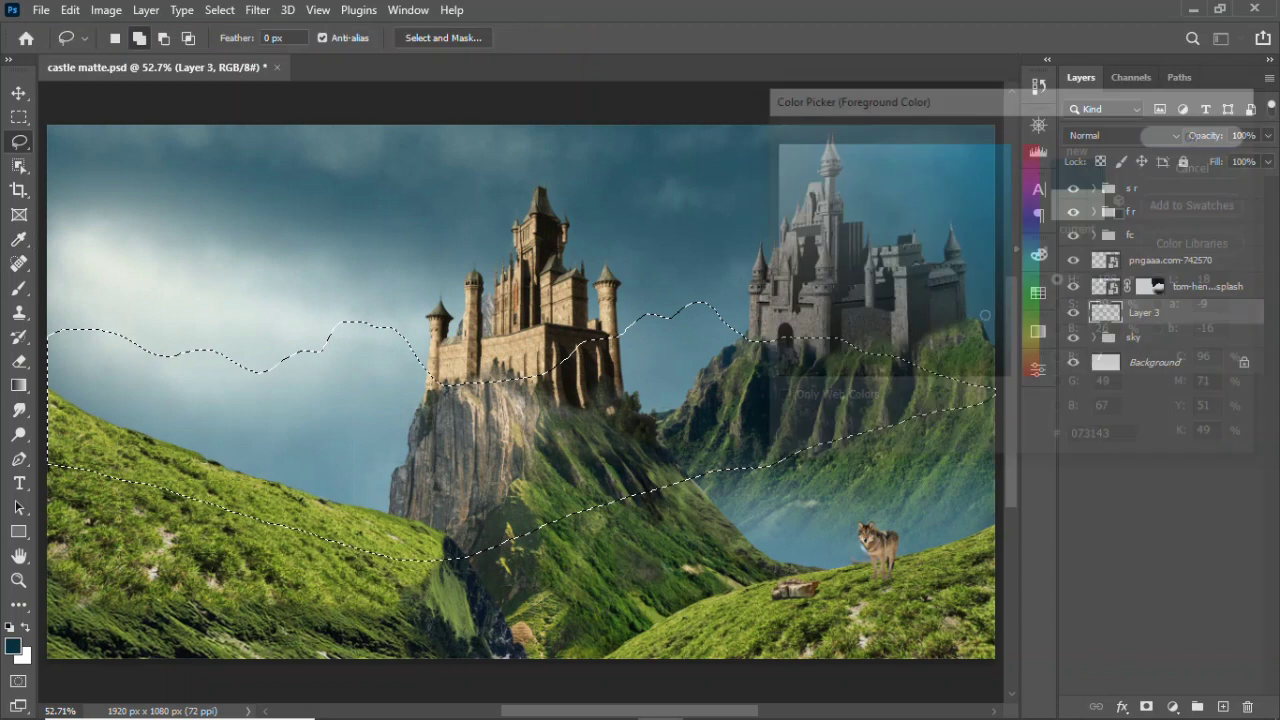
pyautogui.press('b')
pyautogui.moveTo(640, 360); pyautogui.dragTo(250, 400)
# - Deselect and lower the teal mountain layer's opacity to fade it
pyautogui.hotkey('ctrl', 'g')
pyautogui.hotkey('ctrl', 'z')
pyautogui.hotkey('ctrl', 'd')
pyautogui.press('v')
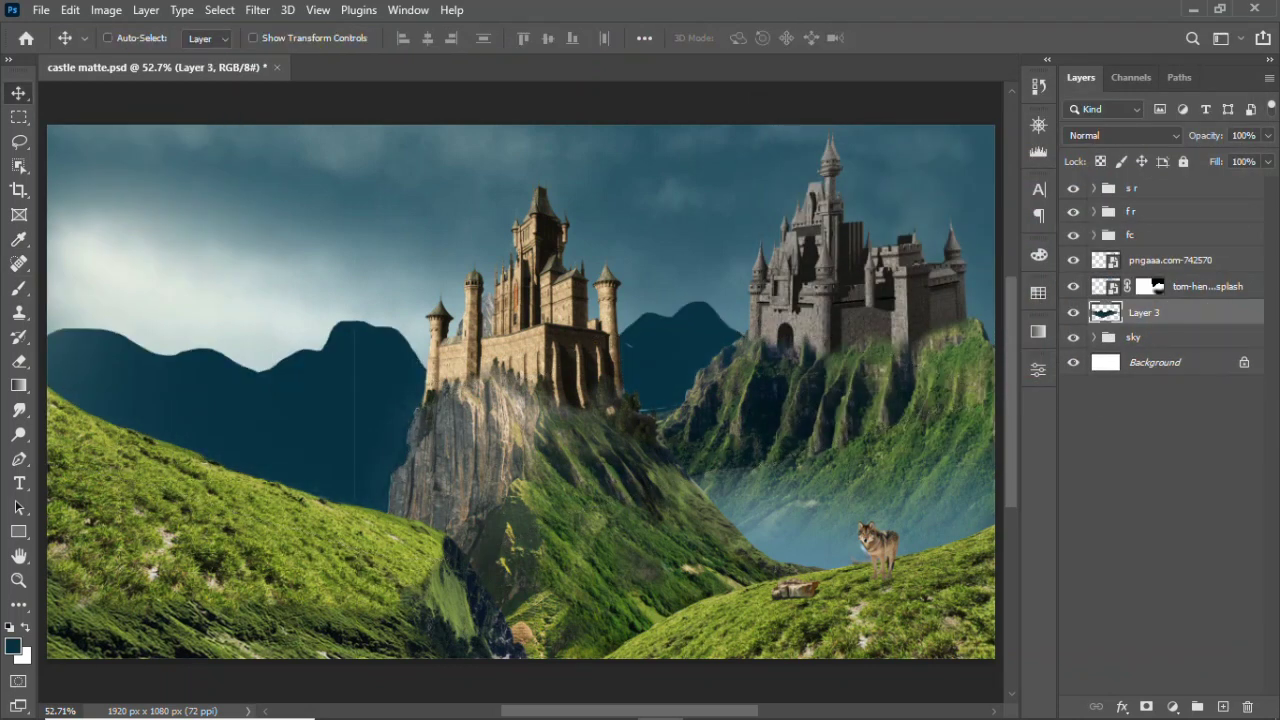
pyautogui.moveTo(1267, 135); pyautogui.dragTo(1238, 157)
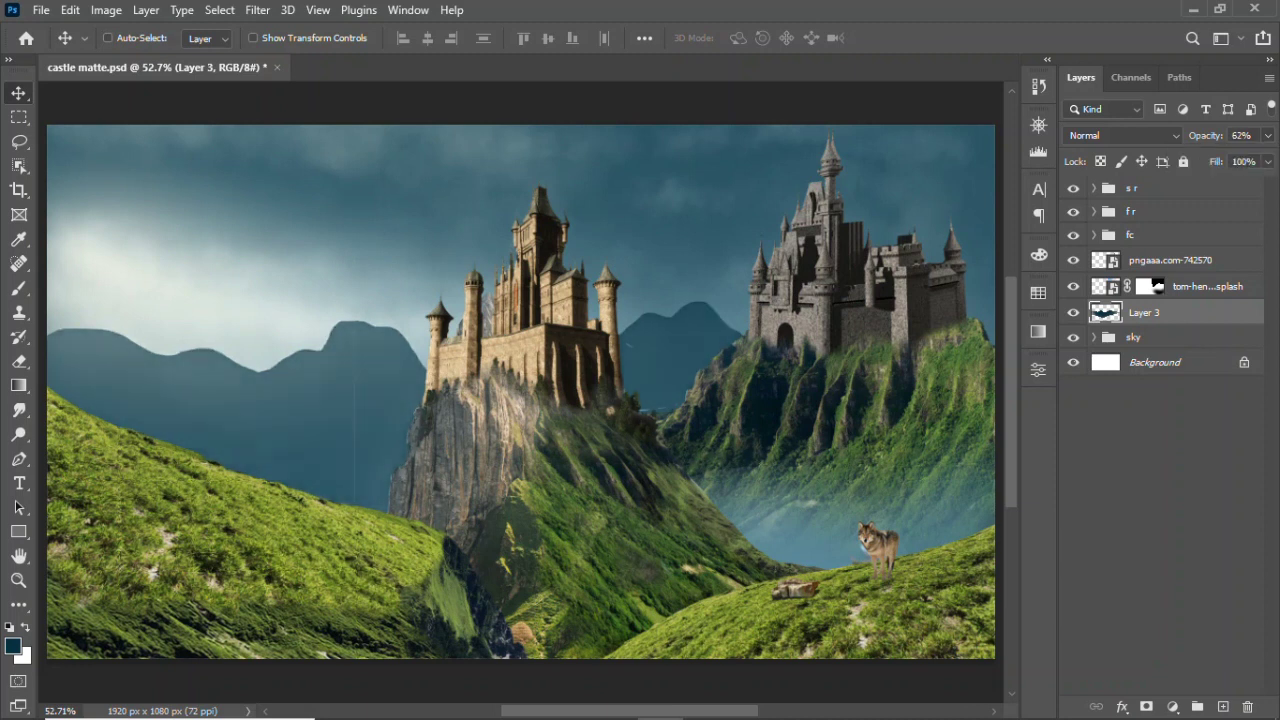
# - Add clipped Layer 4 painting lighter mountain tops, then reduce its opacity
pyautogui.hotkey('ctrl', 'shift', 'alt', 'n')
pyautogui.press('b')
pyautogui.hotkey('ctrl', 'alt', 'g')
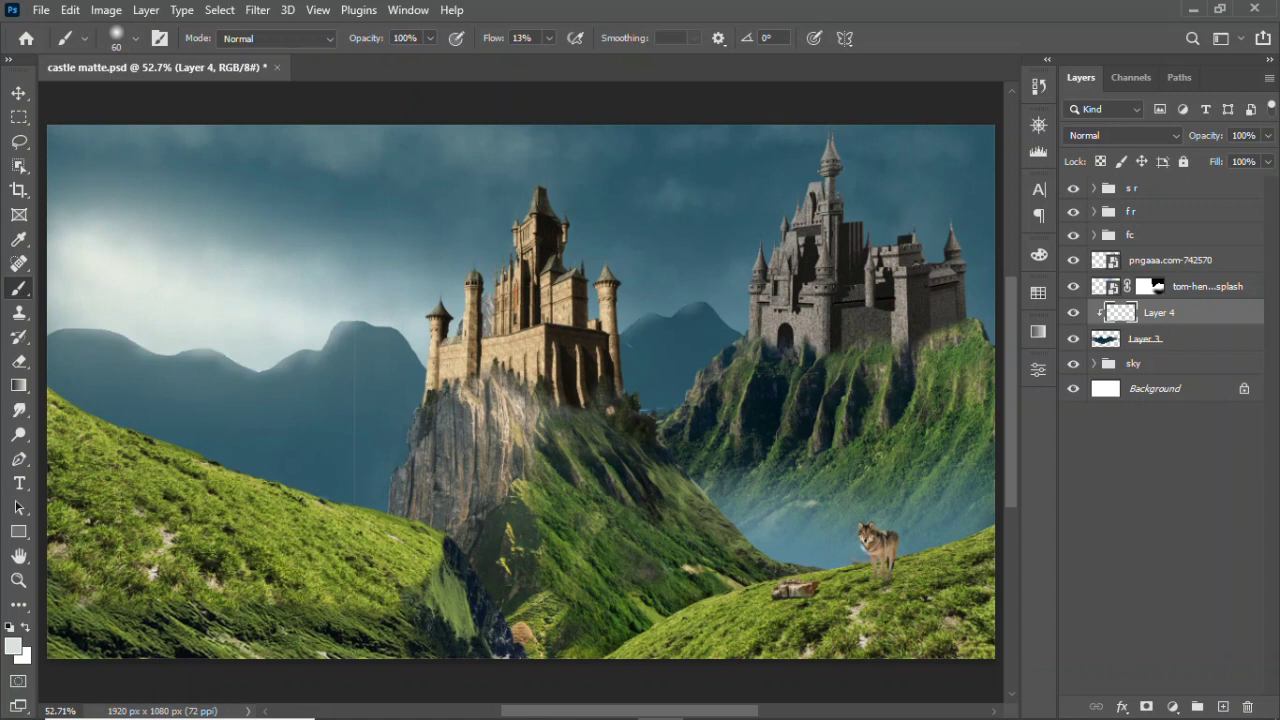
pyautogui.moveTo(337, 350); pyautogui.dragTo(106, 347)
pyautogui.moveTo(1267, 135); pyautogui.dragTo(1224, 157)
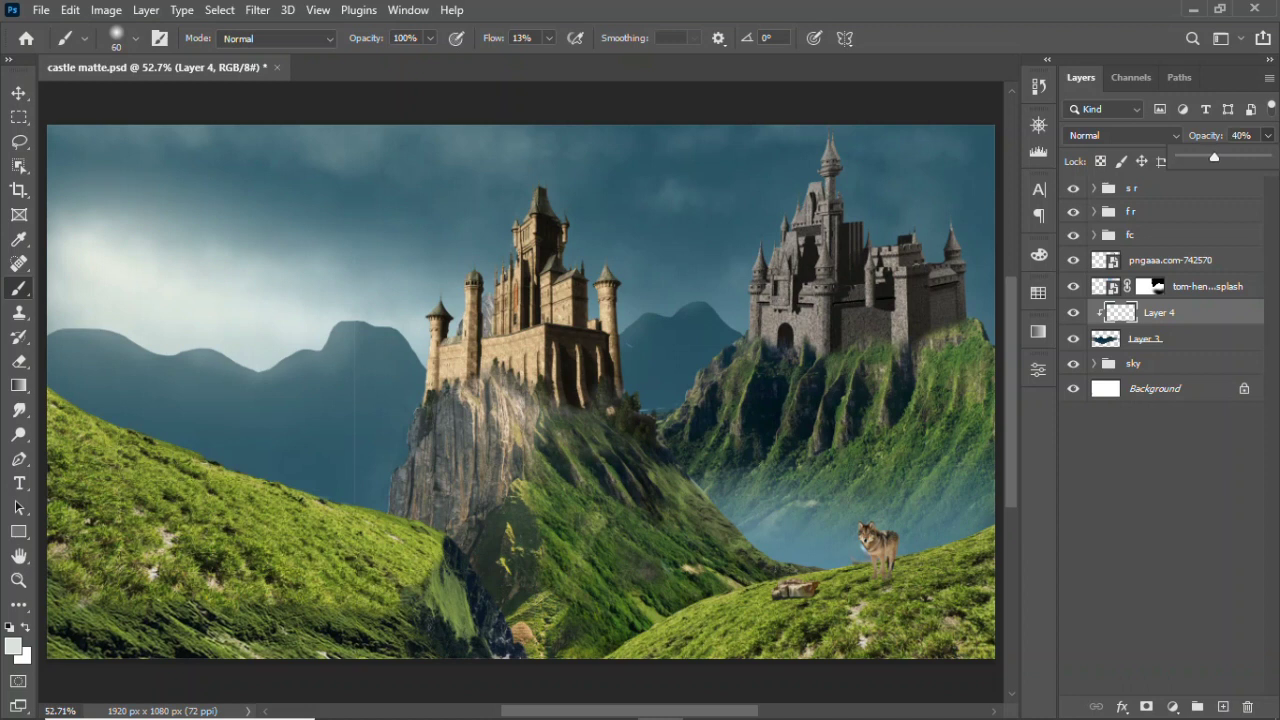
# - Drag the hendrik green mountain photo into the composition
pyautogui.press('v')
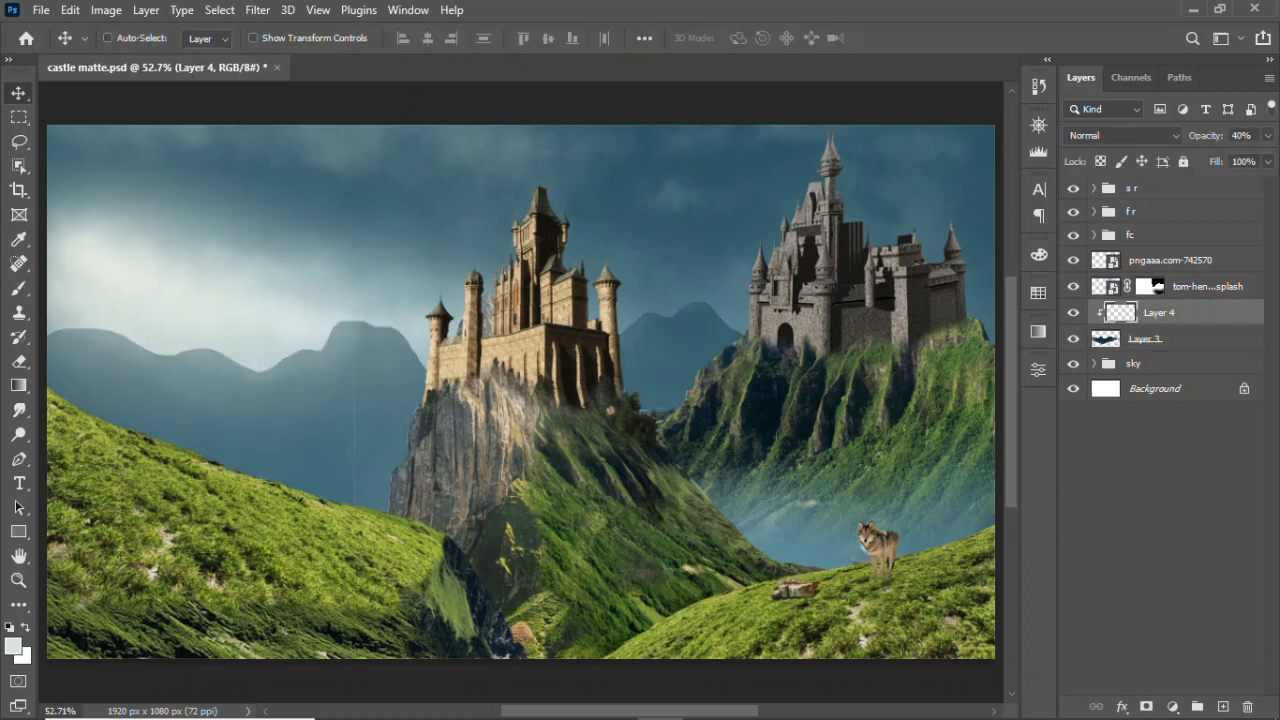
pyautogui.hotkey('alt', 'Tab')
pyautogui.moveTo(314, 229); pyautogui.dragTo(310, 368)
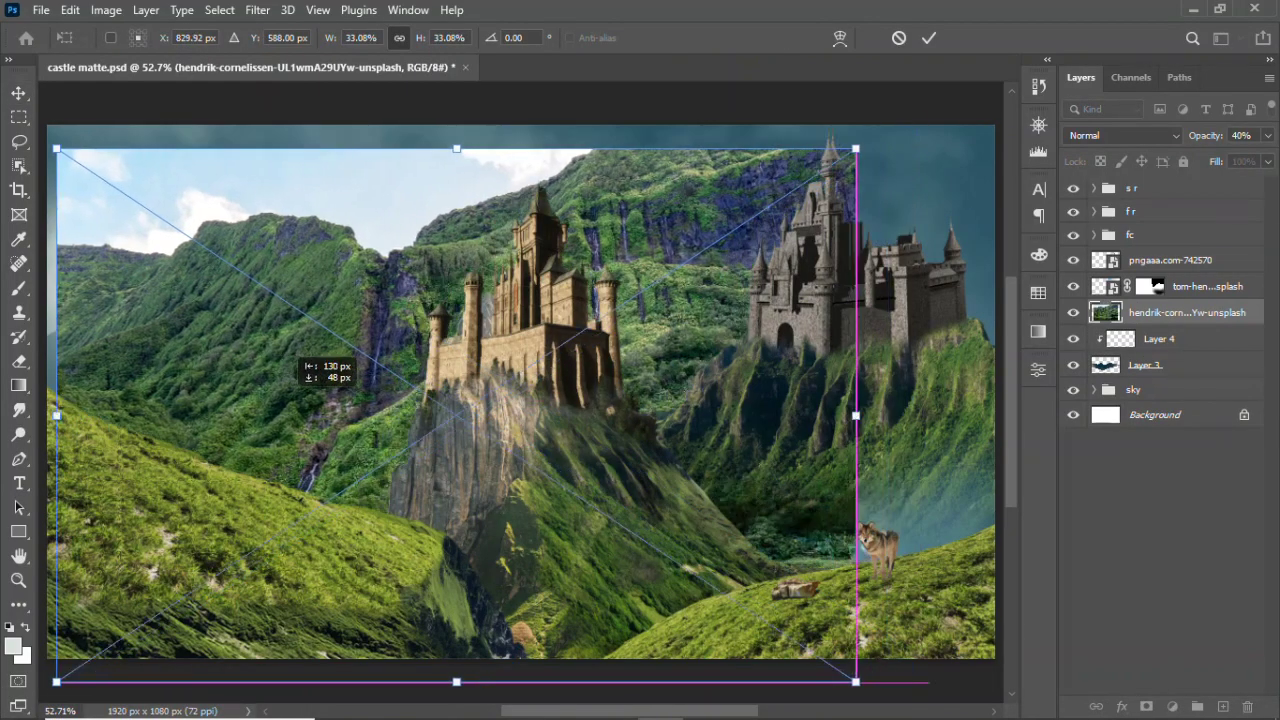
# - Clip the mountain photo to the mountain shapes at 20% opacity and save
pyautogui.press('Return')
pyautogui.hotkey('ctrl', 'alt', 'g')
pyautogui.moveTo(600, 340); pyautogui.dragTo(670, 320)
pyautogui.moveTo(1267, 135); pyautogui.dragTo(1196, 157)
pyautogui.hotkey('ctrl', 's')
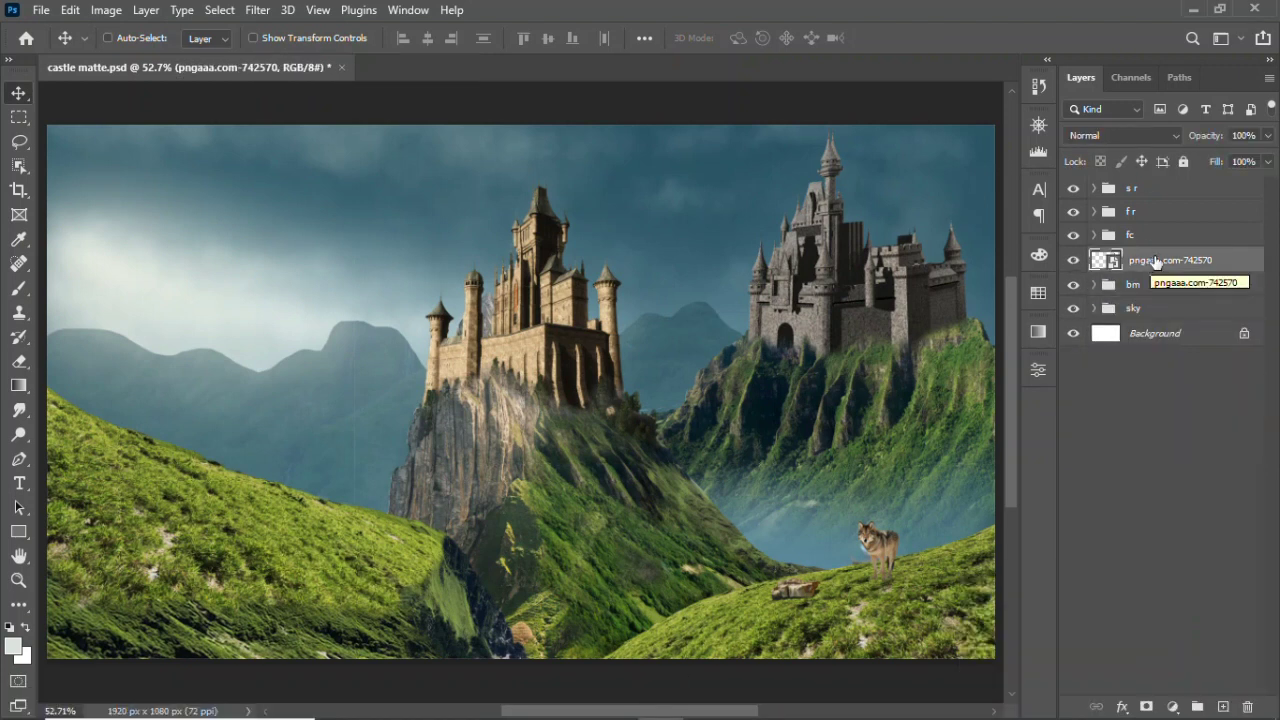
# - Group the rear castle layers into a new group named sc
pyautogui.click(1100, 236)
pyautogui.click(1073, 285)
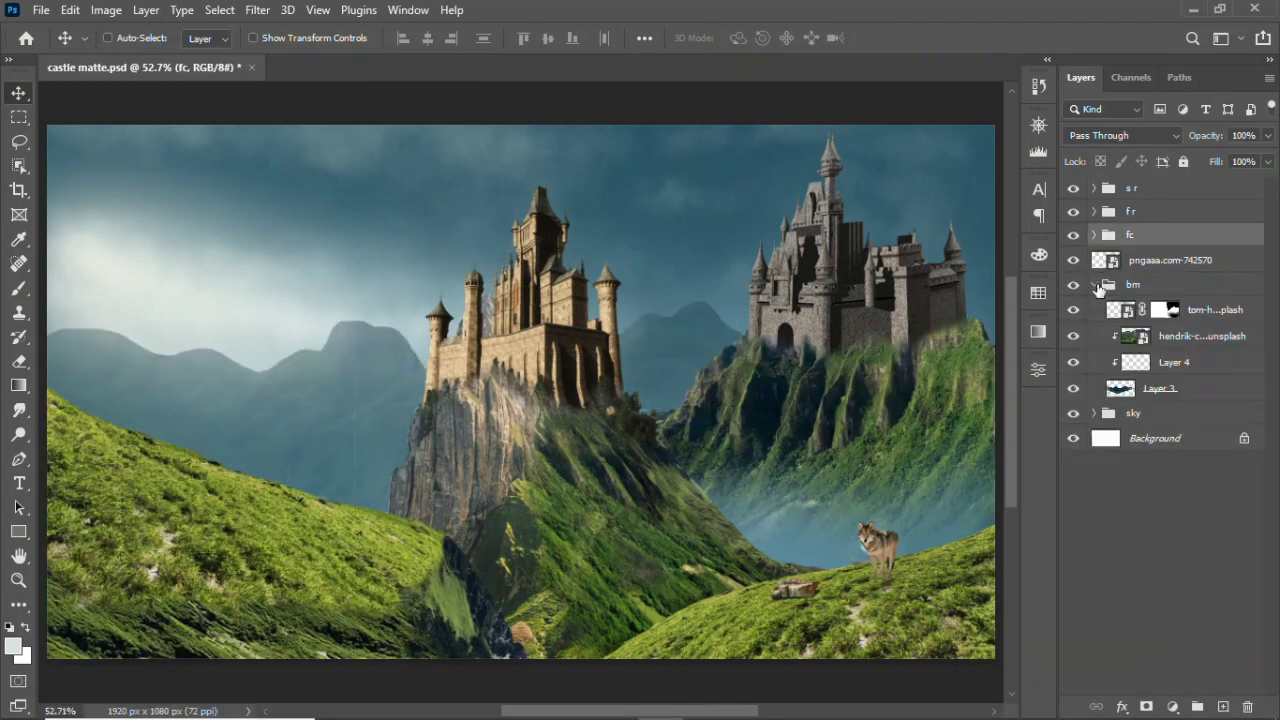
pyautogui.click(1178, 338)
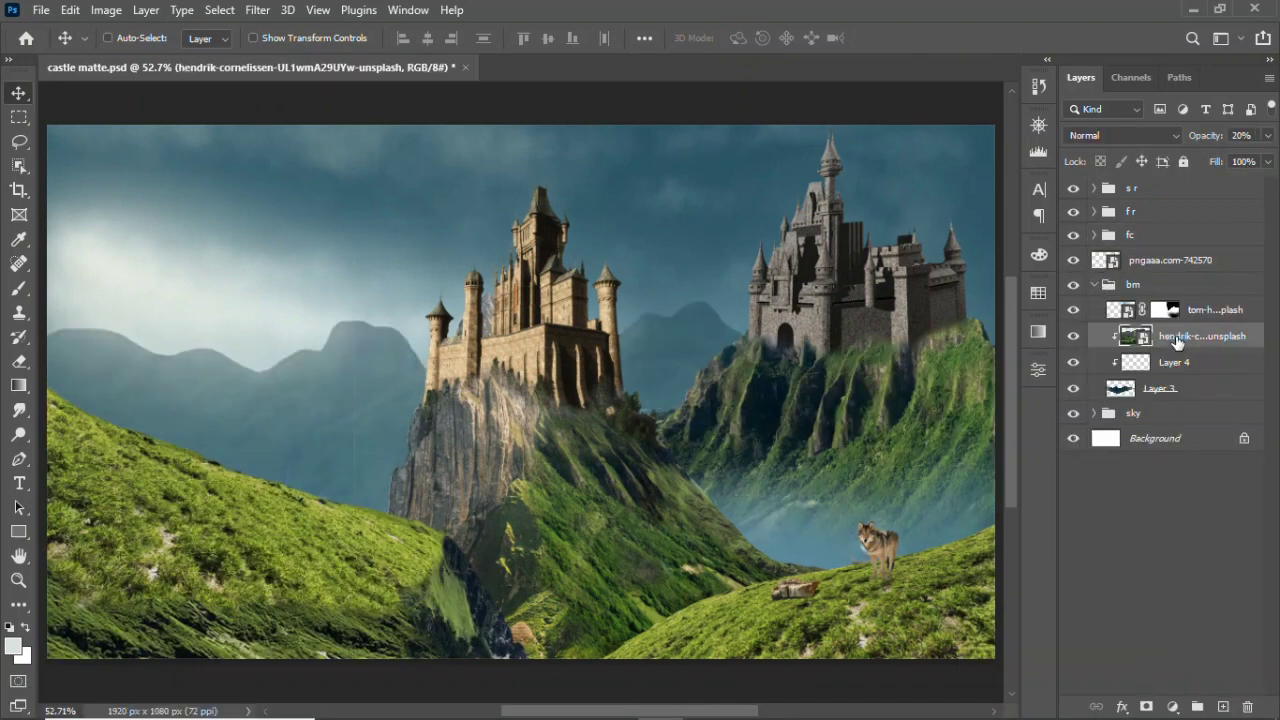
pyautogui.click(1165, 260)
pyautogui.hotkey('ctrl', 'g')
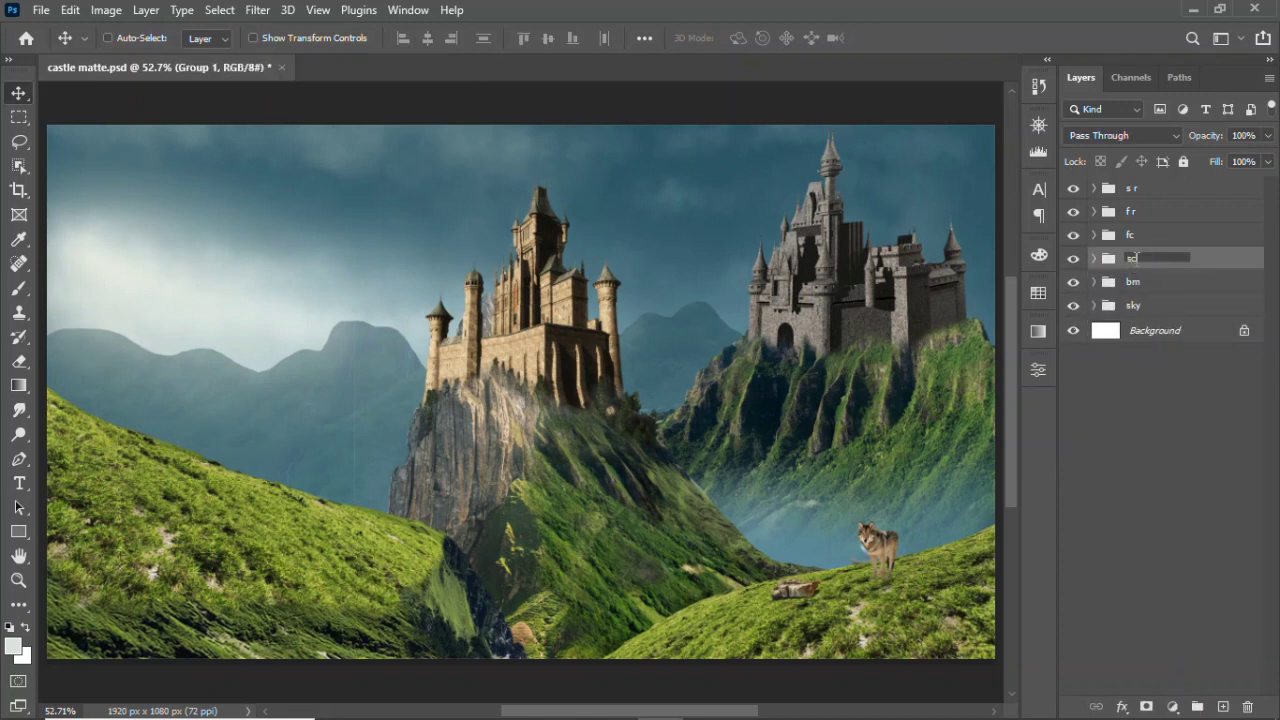
pyautogui.click(1175, 365)
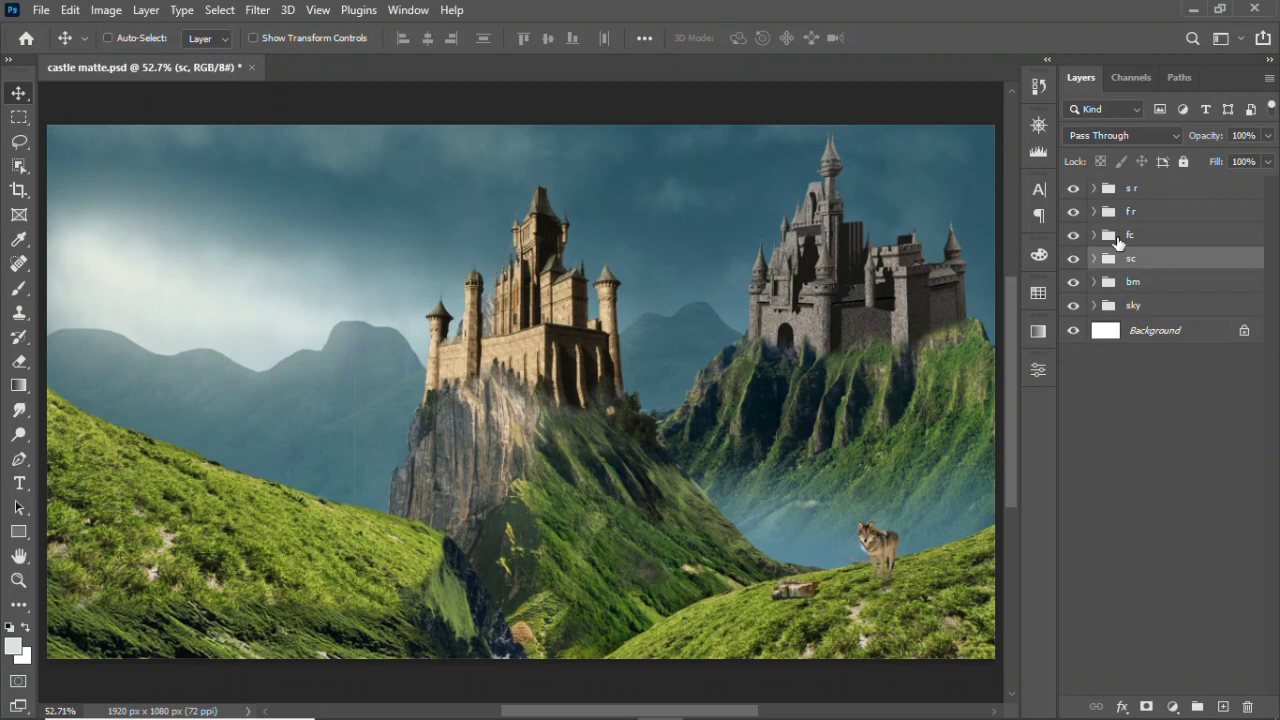
# - Place the rita-chou mountain-road photo in the fr group and lasso its grassy slope
pyautogui.click(1094, 211)
pyautogui.click(1120, 315)
pyautogui.hotkey('alt', 'Tab')
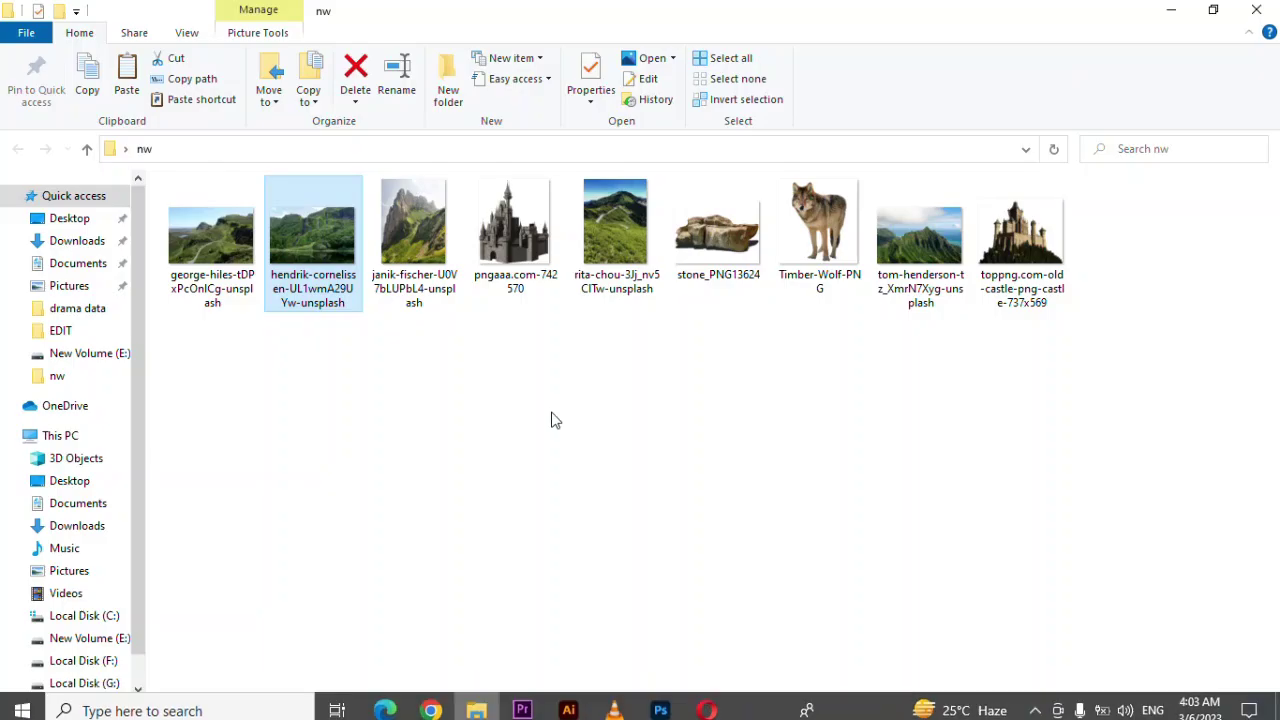
pyautogui.moveTo(614, 229); pyautogui.dragTo(453, 420)
pyautogui.click(929, 38)
pyautogui.click(19, 141)
pyautogui.moveTo(700, 360); pyautogui.dragTo(765, 560)
# - Mask the winding-road photo to the lassoed grass and move it down-left onto the slope
pyautogui.click(1036, 700)
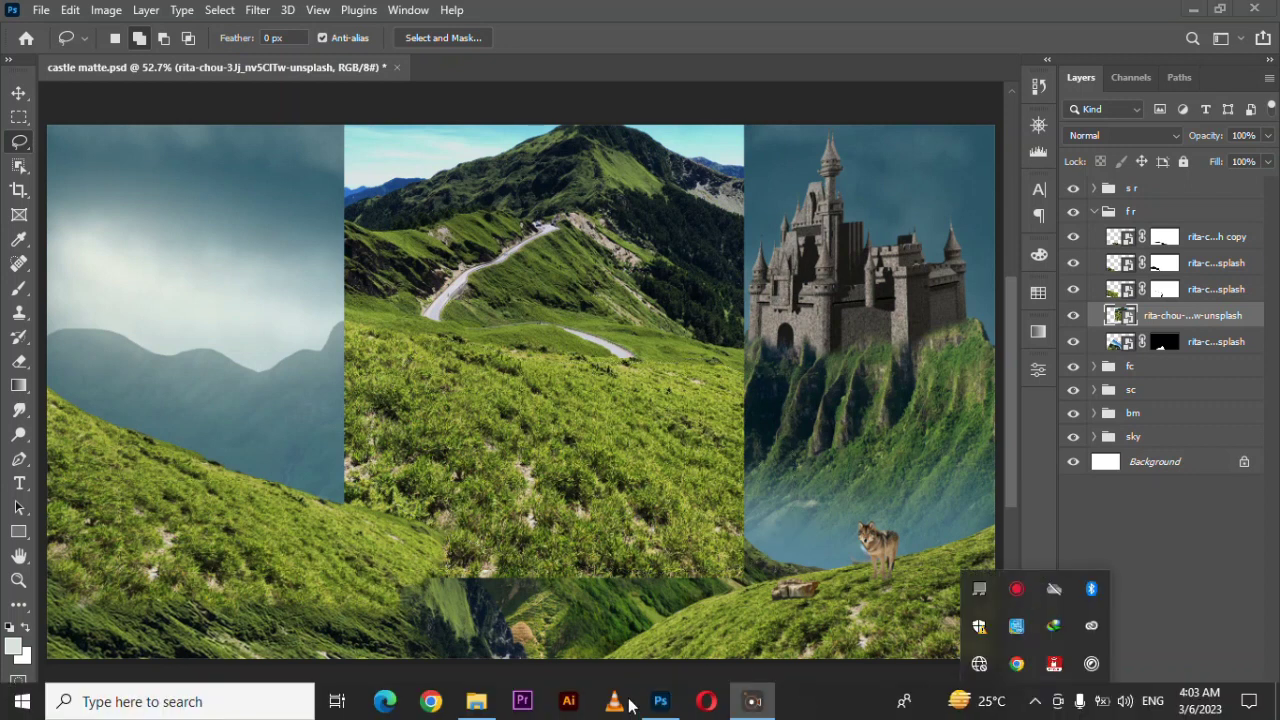
pyautogui.click(1147, 707)
pyautogui.rightClick(1236, 330)
pyautogui.press('v')
pyautogui.moveTo(345, 190); pyautogui.dragTo(237, 321)
# - Free Transform the grass patch, tilting and stretching it to follow the hillside
pyautogui.hotkey('ctrl', 't')
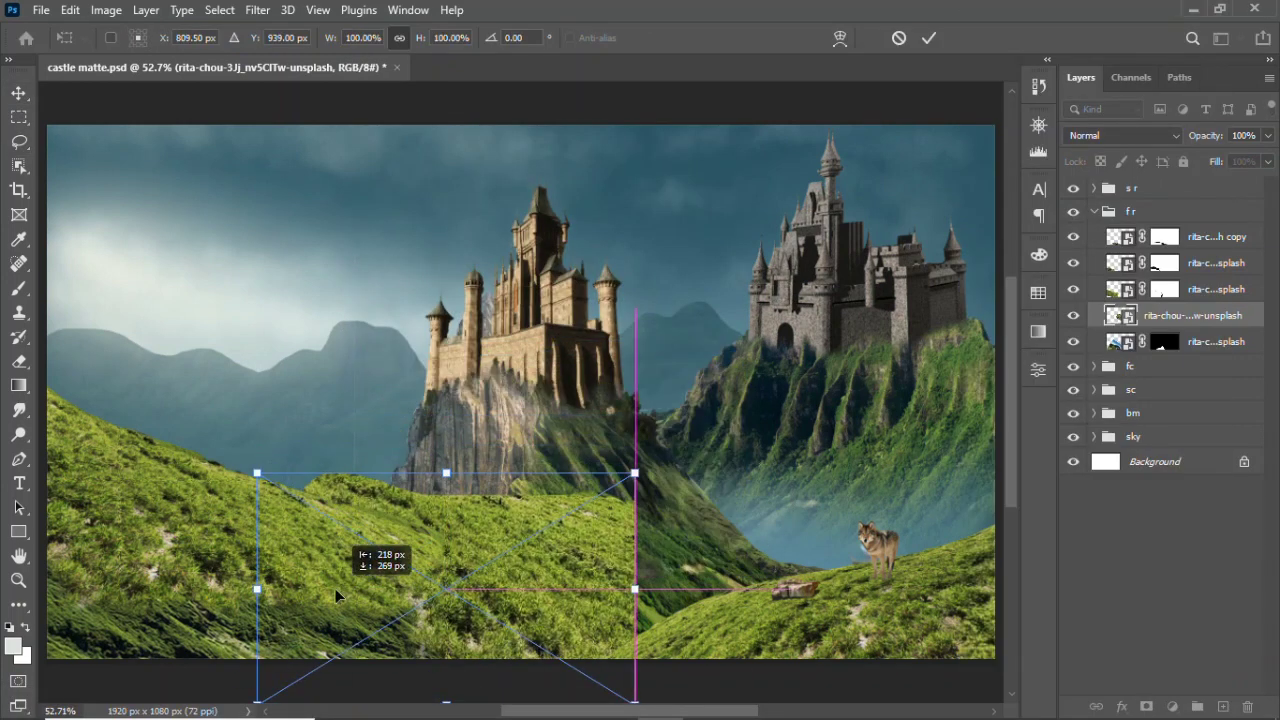
pyautogui.moveTo(618, 540); pyautogui.dragTo(314, 480)
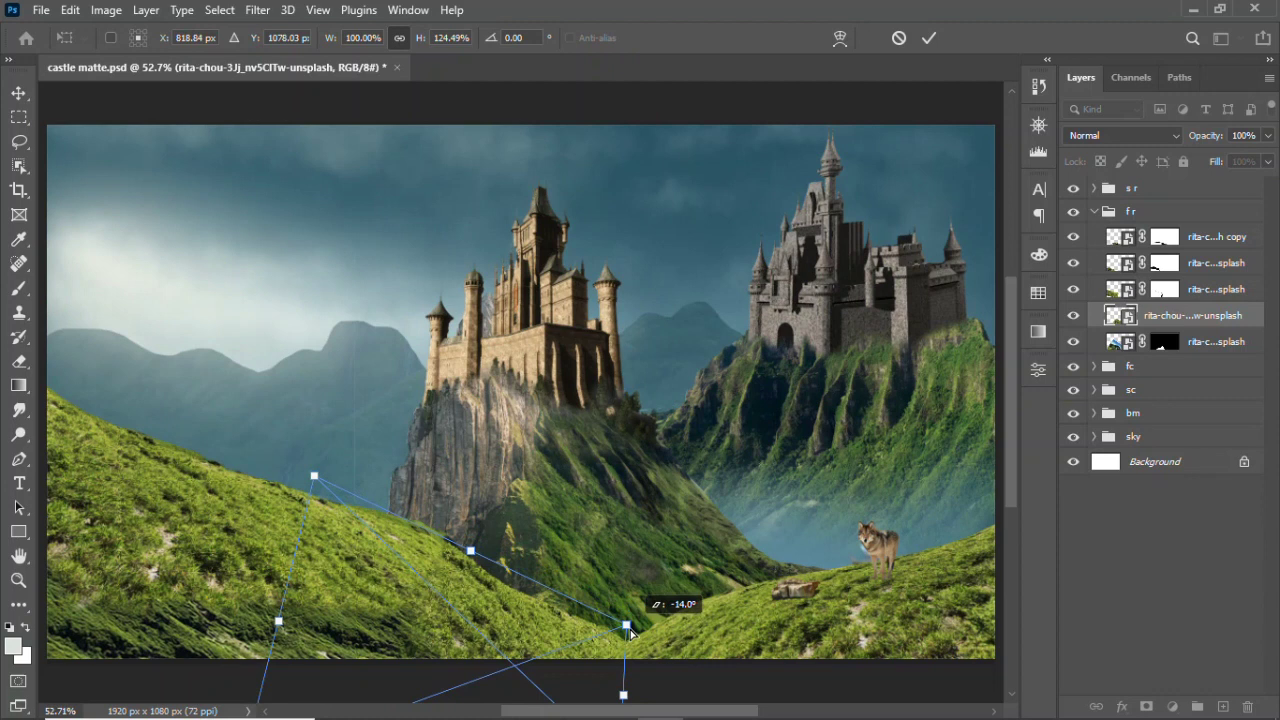
pyautogui.moveTo(625, 604); pyautogui.dragTo(615, 621)
pyautogui.moveTo(338, 432); pyautogui.dragTo(377, 492)
pyautogui.moveTo(615, 621); pyautogui.dragTo(585, 613)
pyautogui.press('Return')
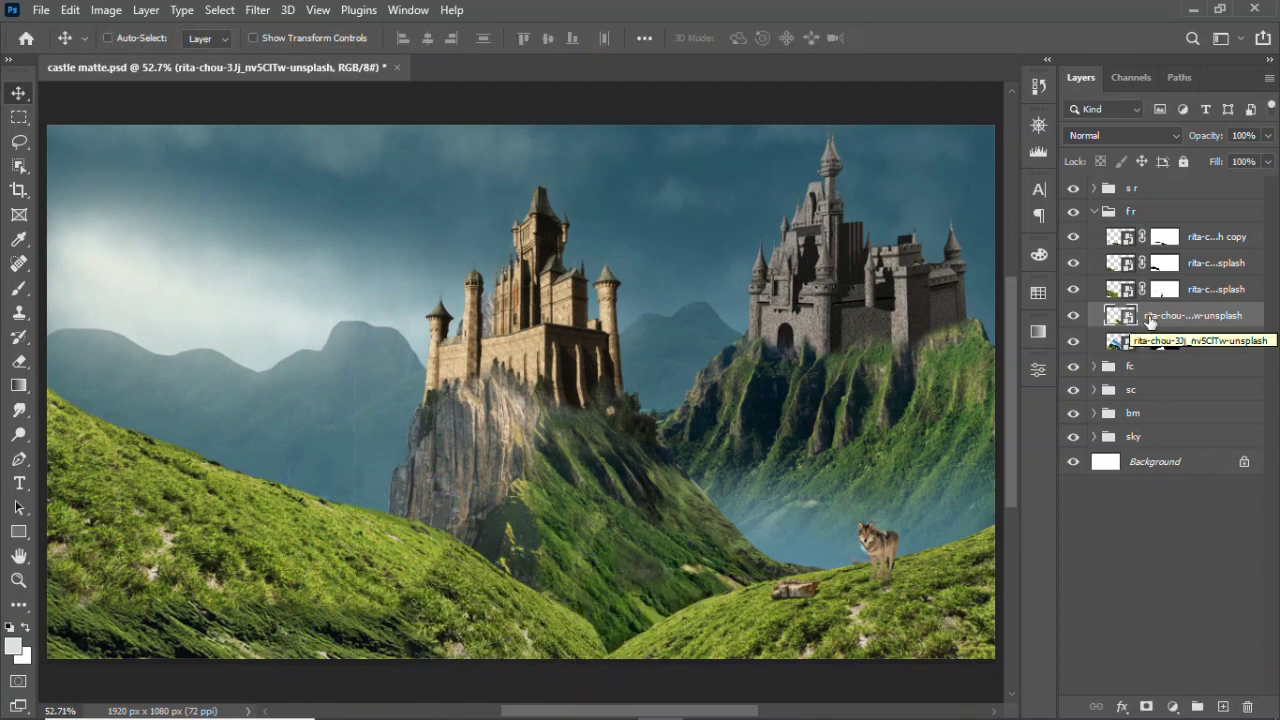
# - Add a mask to the grass layer and set up a textured brush at 3% flow, size 50
pyautogui.click(1171, 707)
pyautogui.scroll(4, 350, 560)
pyautogui.press('b')
pyautogui.rightClick(673, 291)
pyautogui.doubleClick(660, 335)
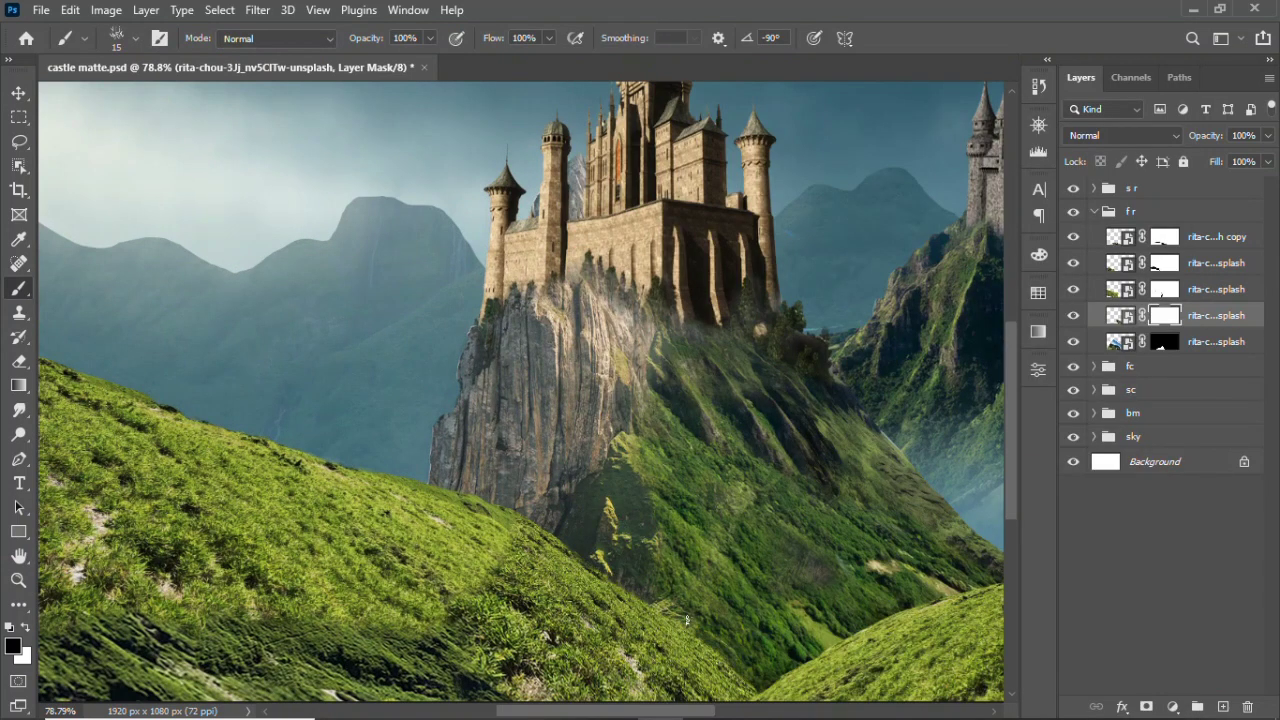
pyautogui.moveTo(549, 38); pyautogui.dragTo(471, 51)
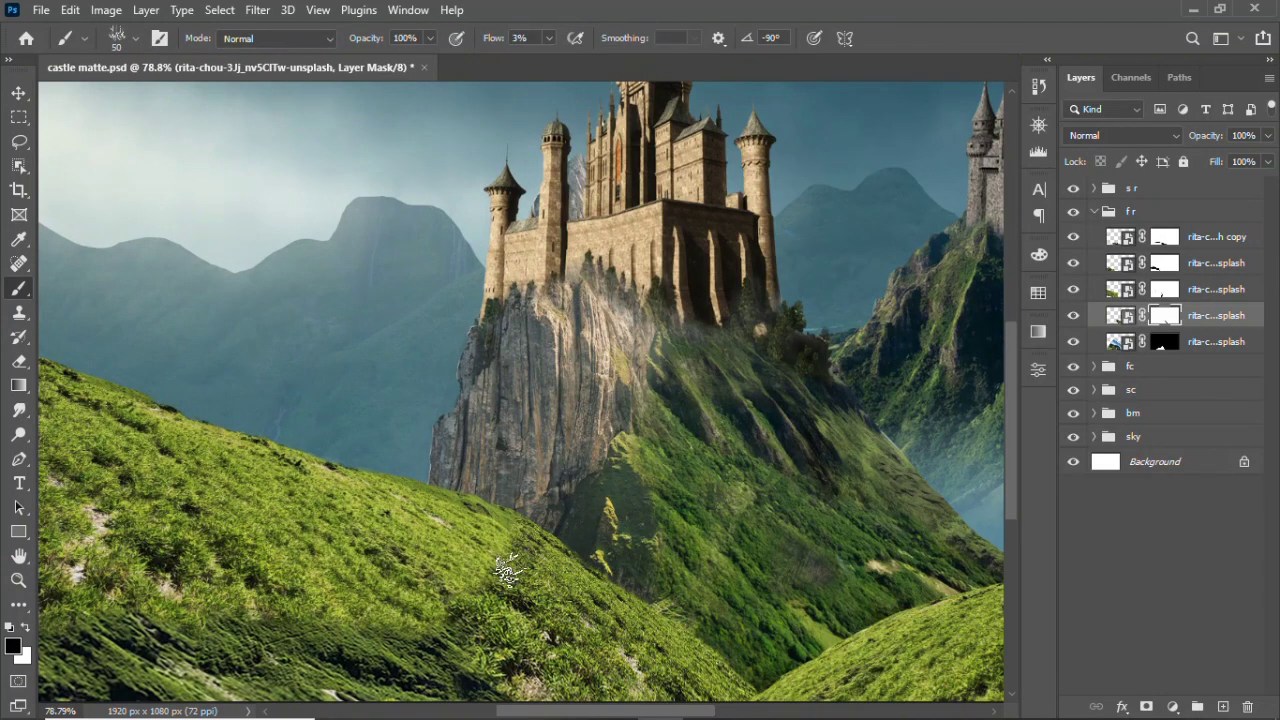
pyautogui.press(']')
pyautogui.press(']')
pyautogui.press(']')
pyautogui.scroll(-5, 392, 622)
# - Rotate both grass layers about 5 degrees, merge them, and shift the slope to meet the hill
pyautogui.press('v')
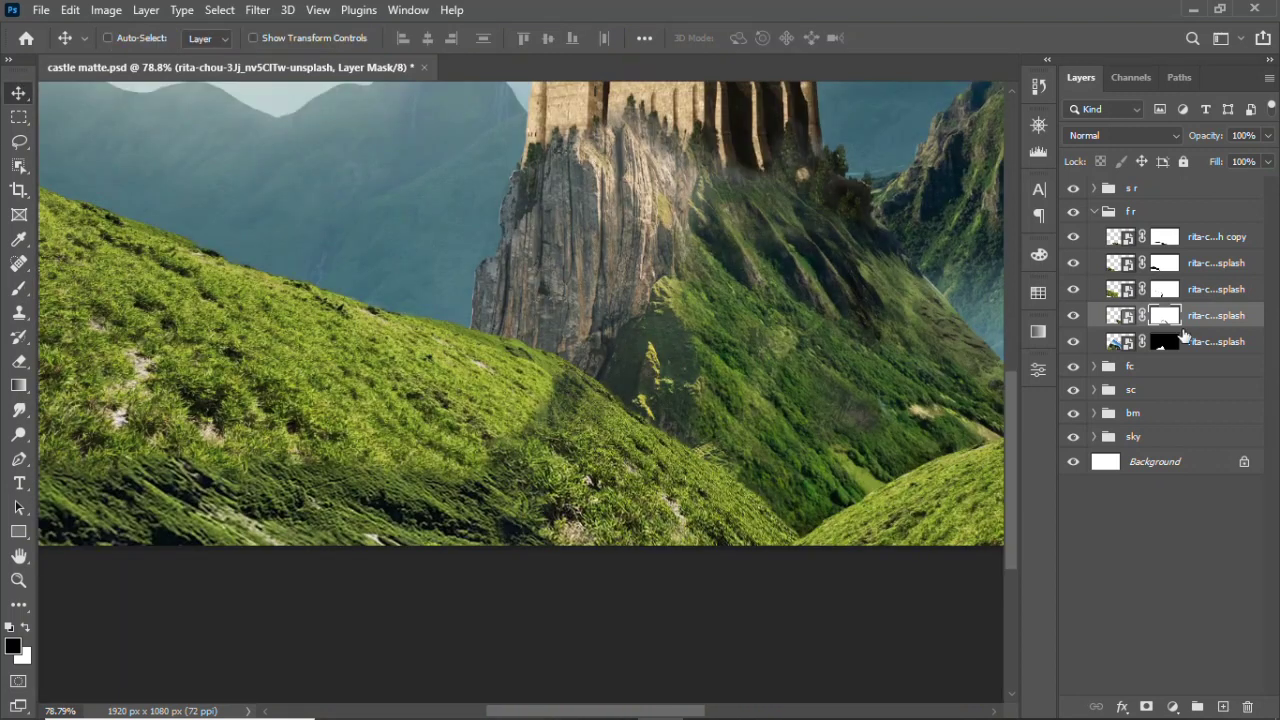
pyautogui.keyDown('shift'); pyautogui.click(1215, 237); pyautogui.keyUp('shift')
pyautogui.hotkey('ctrl', 't')
pyautogui.moveTo(762, 207); pyautogui.dragTo(423, 409)
pyautogui.moveTo(997, 135); pyautogui.dragTo(491, 314)
pyautogui.press('Return')
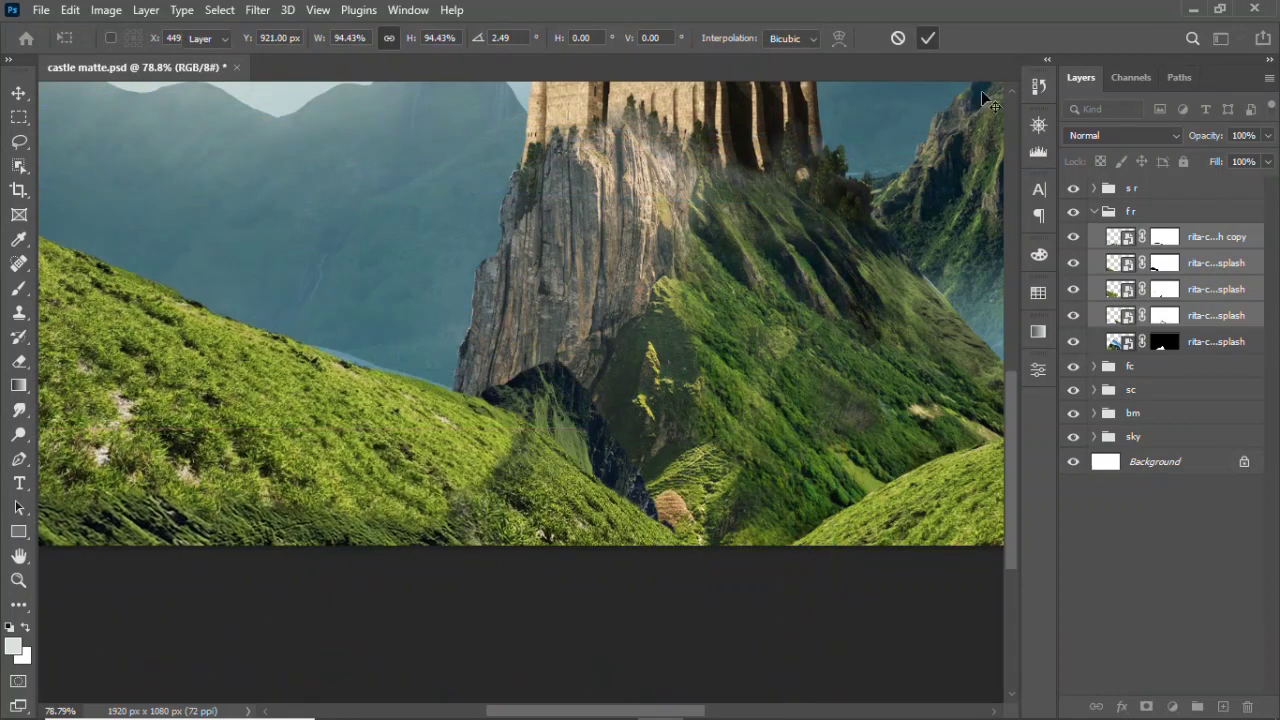
pyautogui.hotkey('ctrl', 'e')
pyautogui.moveTo(545, 478); pyautogui.dragTo(524, 478)
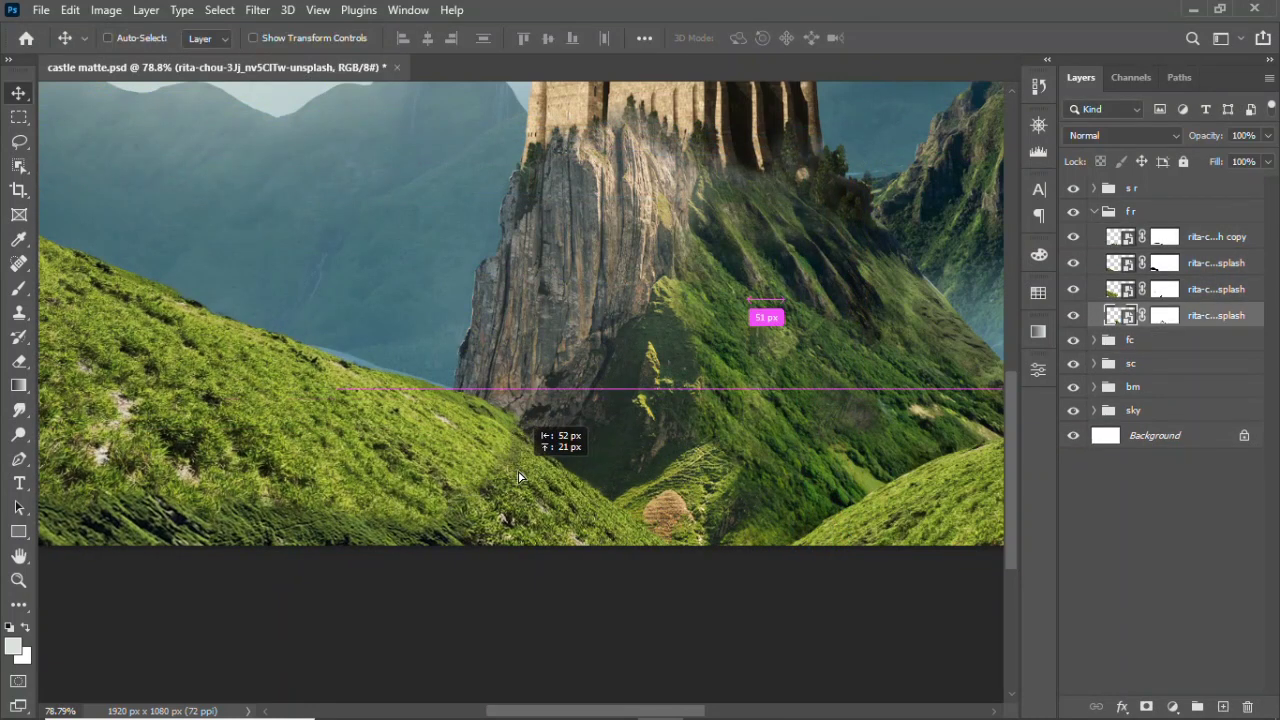
# - Collapse the fr group and select the janik cliff layer's mask in the fc group
pyautogui.click(1094, 211)
pyautogui.hotkey('ctrl', '0')
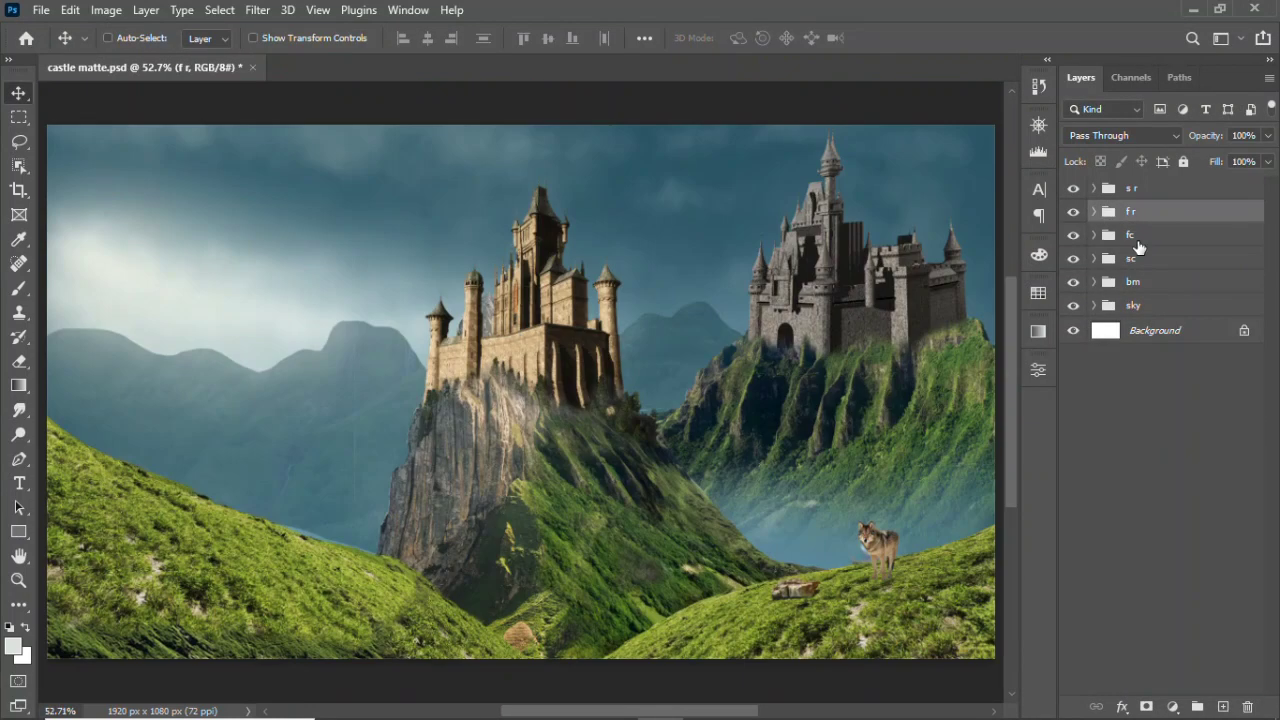
pyautogui.click(1124, 243)
pyautogui.click(1094, 235)
pyautogui.click(1215, 338)
# - Paint the janik cliff mask under the golden castle with a full-flow 40 px brush
pyautogui.click(1165, 338)
pyautogui.press('b')
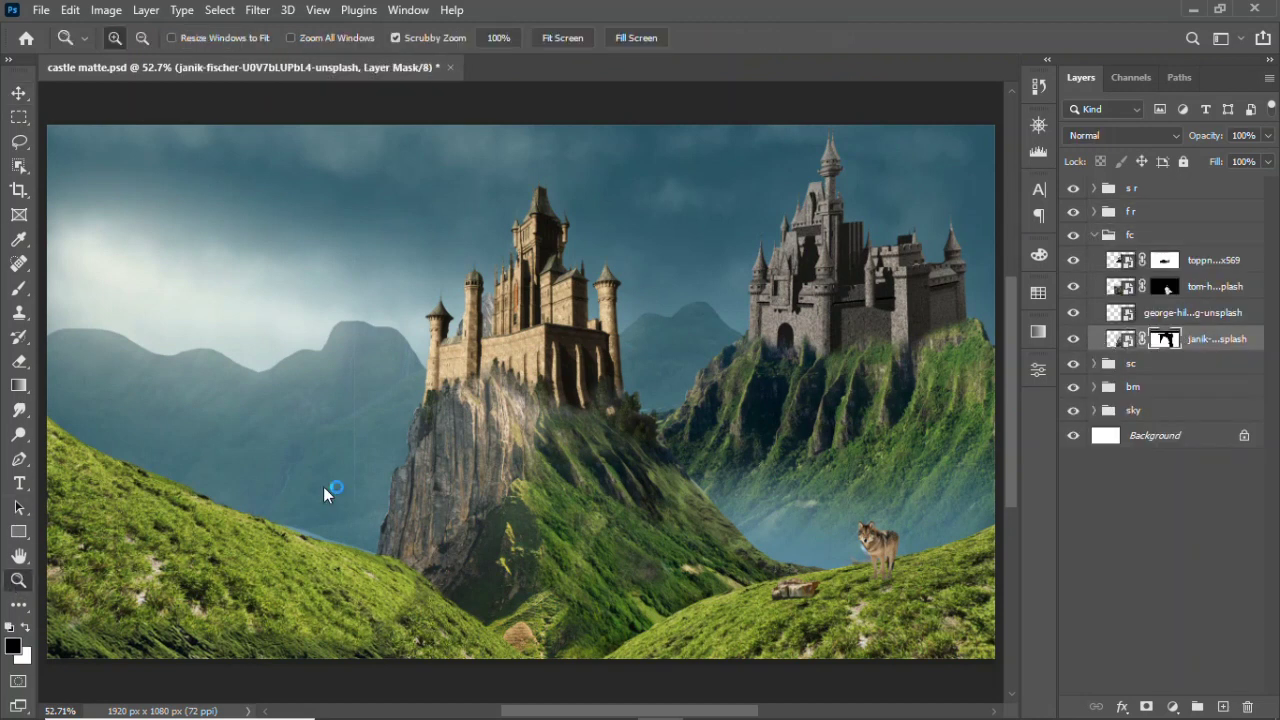
pyautogui.scroll(3, 329, 491)
pyautogui.press('.')
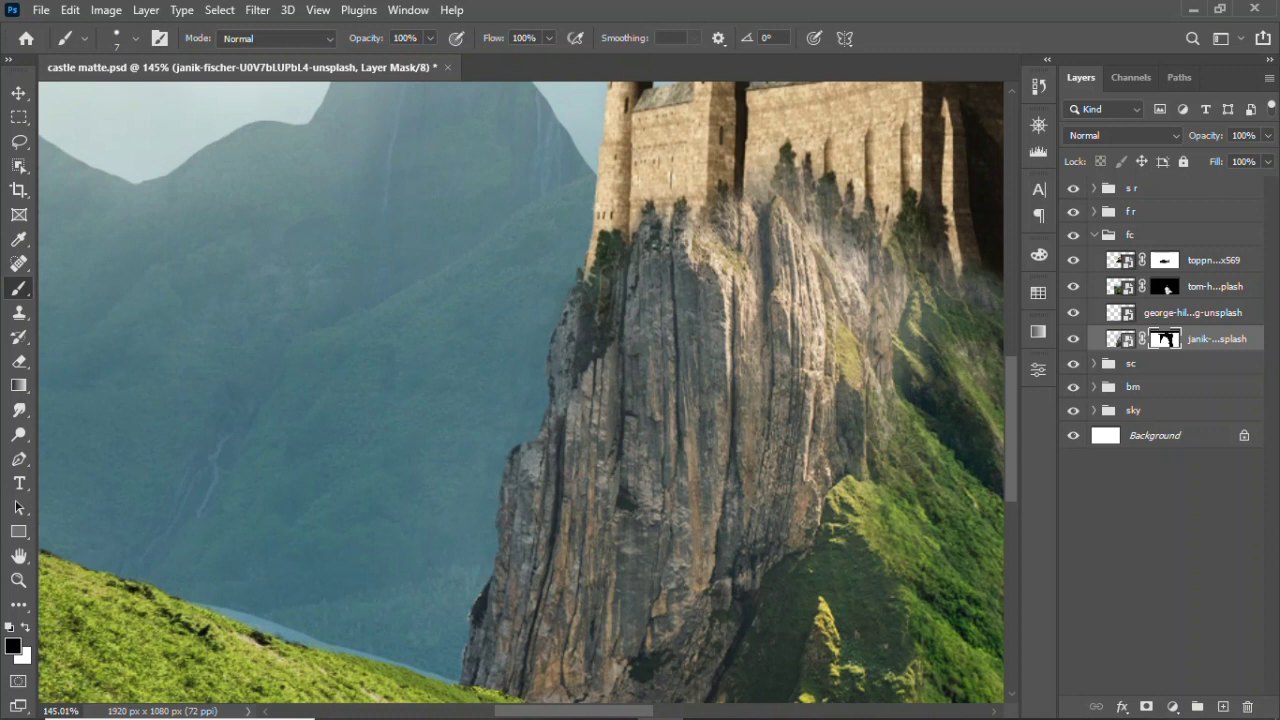
pyautogui.scroll(5, 520, 400)
pyautogui.press(']')
pyautogui.press(']')
pyautogui.press(']')
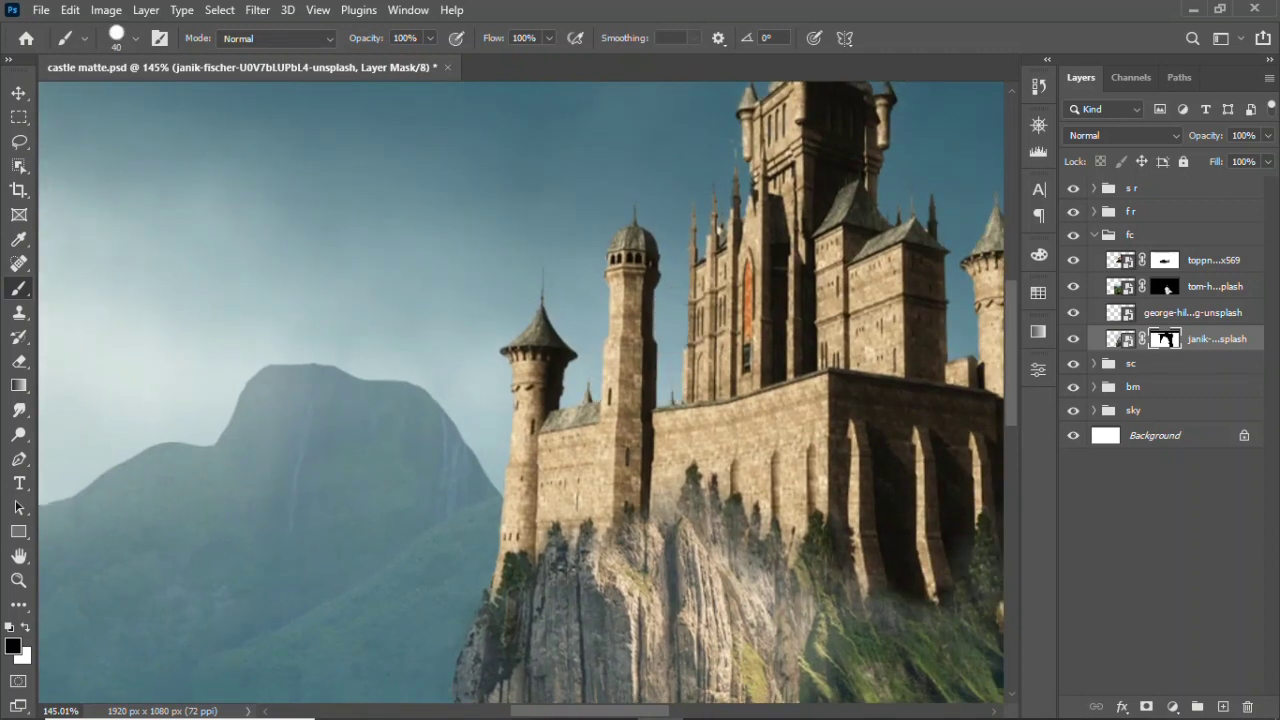
pyautogui.hscroll(5, 520, 400)
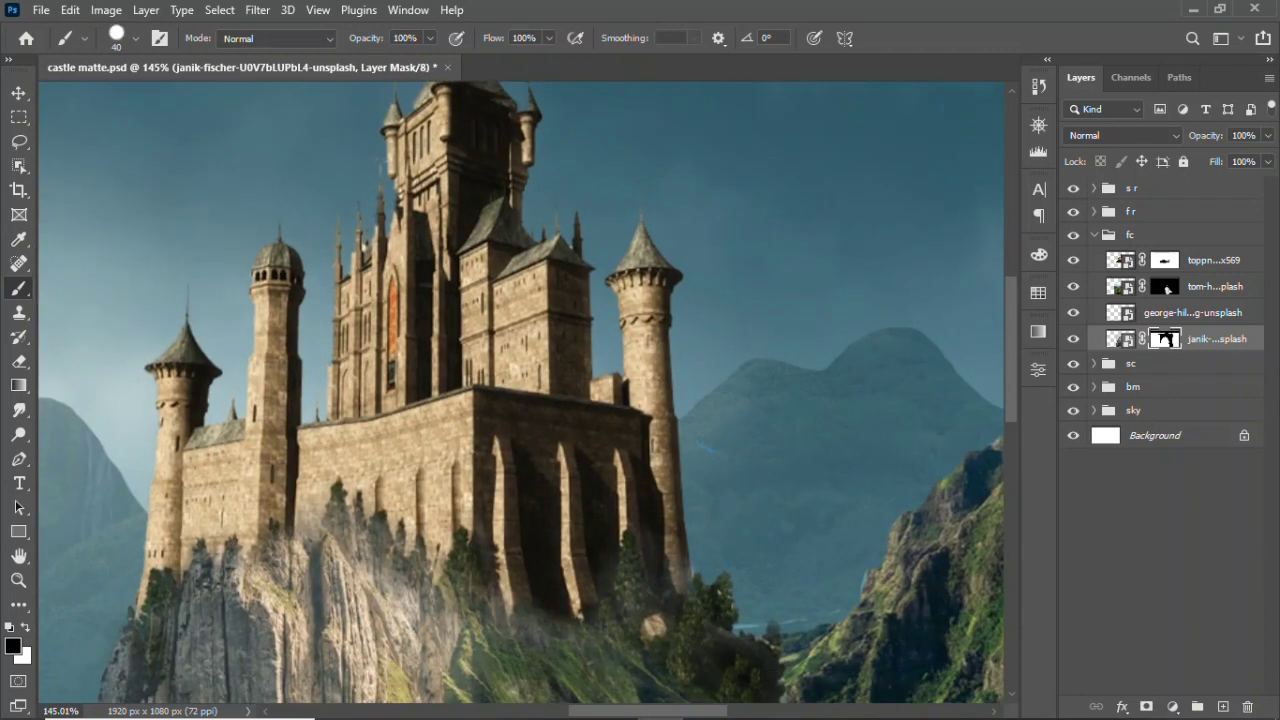
pyautogui.hotkey('ctrl', '0')
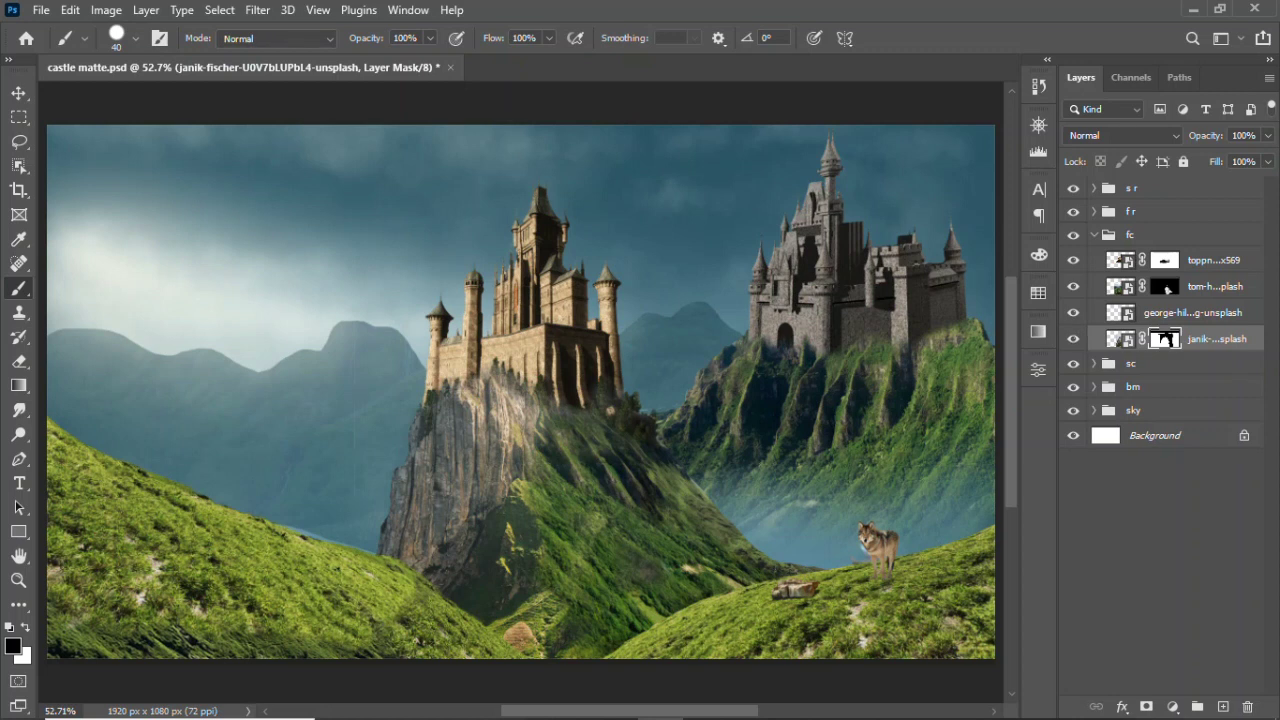
# - Add a mask to the george-hiles hillside layer and paint it around the valley between the castles
pyautogui.click(18, 92)
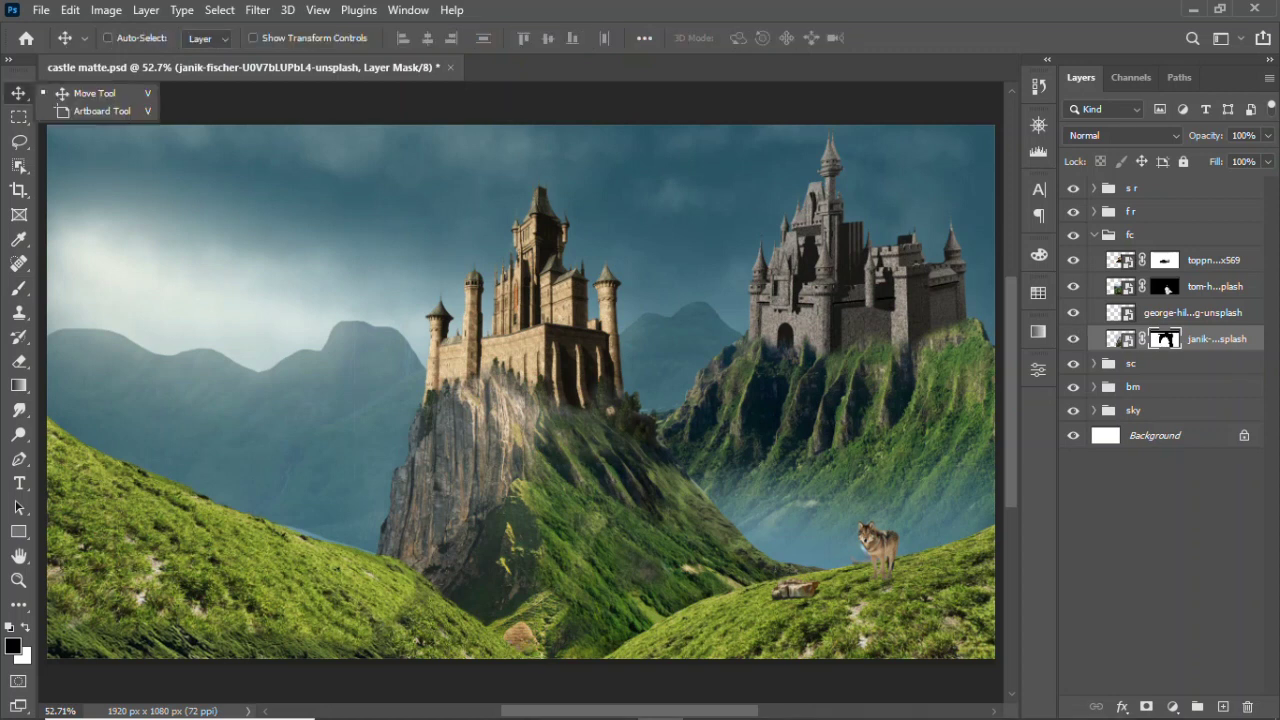
pyautogui.click(1215, 312)
pyautogui.click(1146, 706)
pyautogui.press('z')
pyautogui.moveTo(827, 494); pyautogui.dragTo(880, 494)
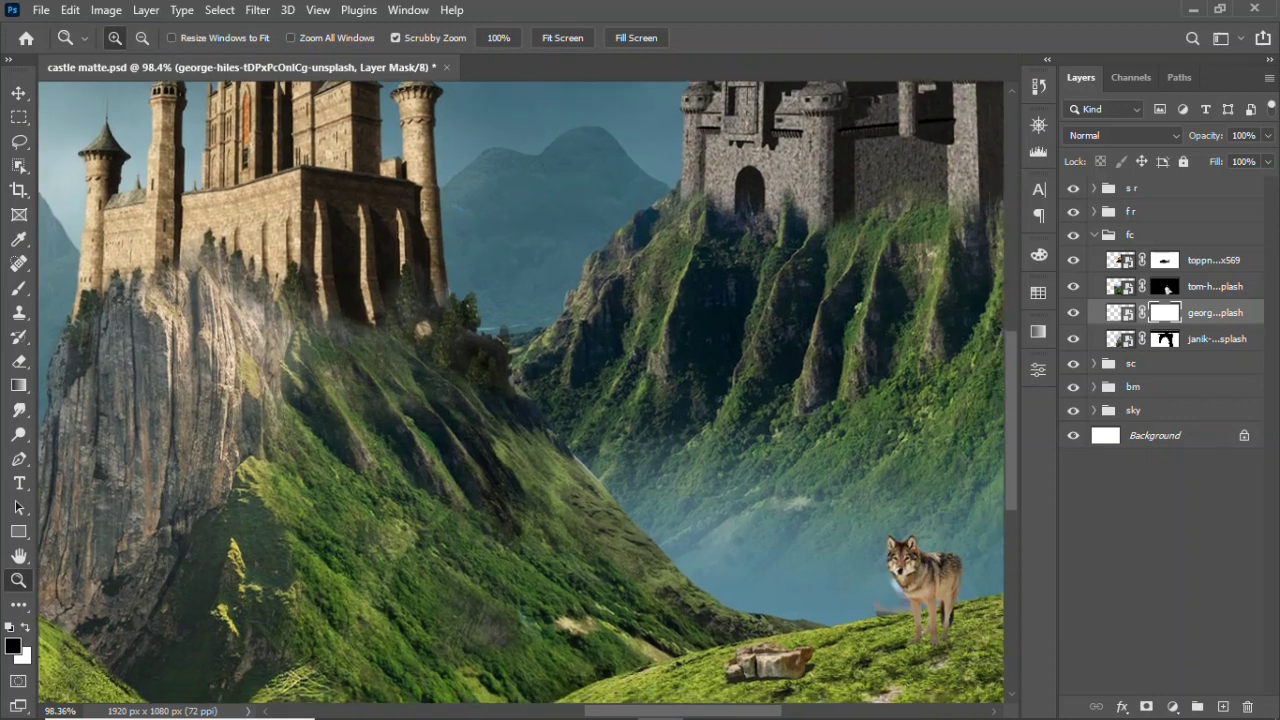
pyautogui.press('b')
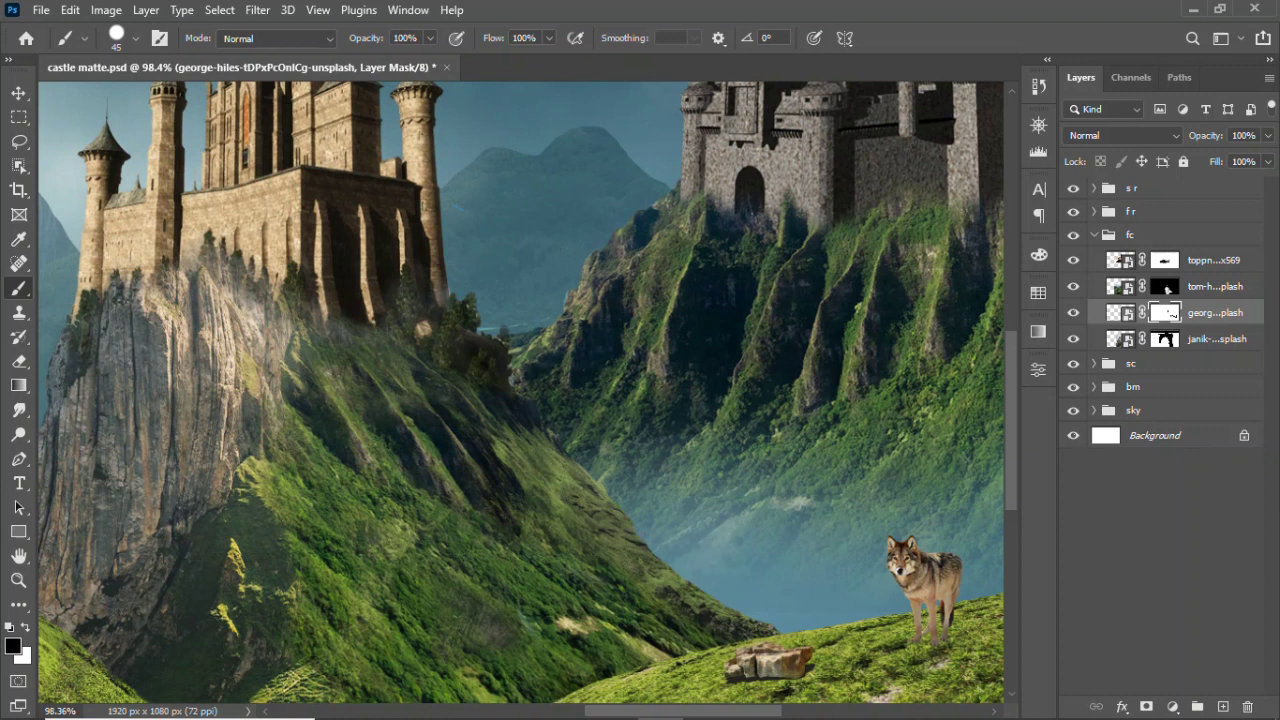
# - Fit the image in view, save the composite, and select the janik layer below
pyautogui.press('v')
pyautogui.hotkey('ctrl', '0')
pyautogui.hotkey('ctrl', 's')
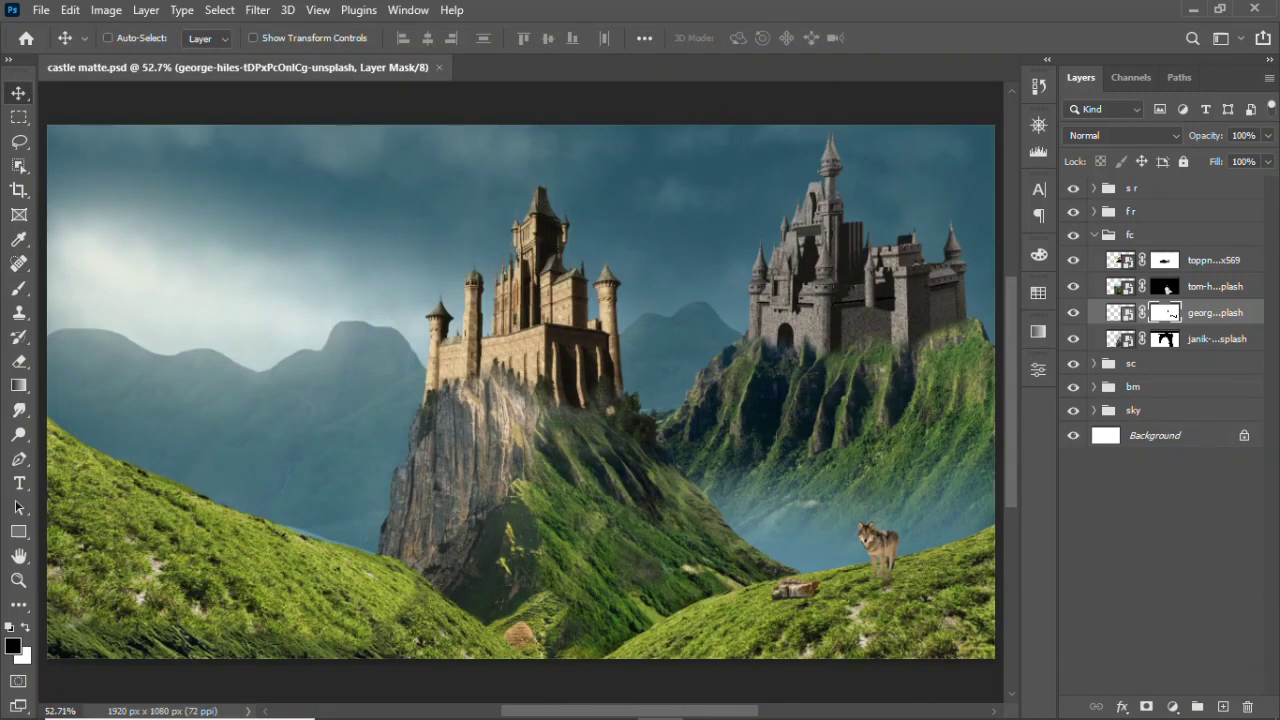
pyautogui.hotkey('alt', '[')
# - Toggle the bm group's visibility to compare, then select the sky group
pyautogui.click(1094, 234)
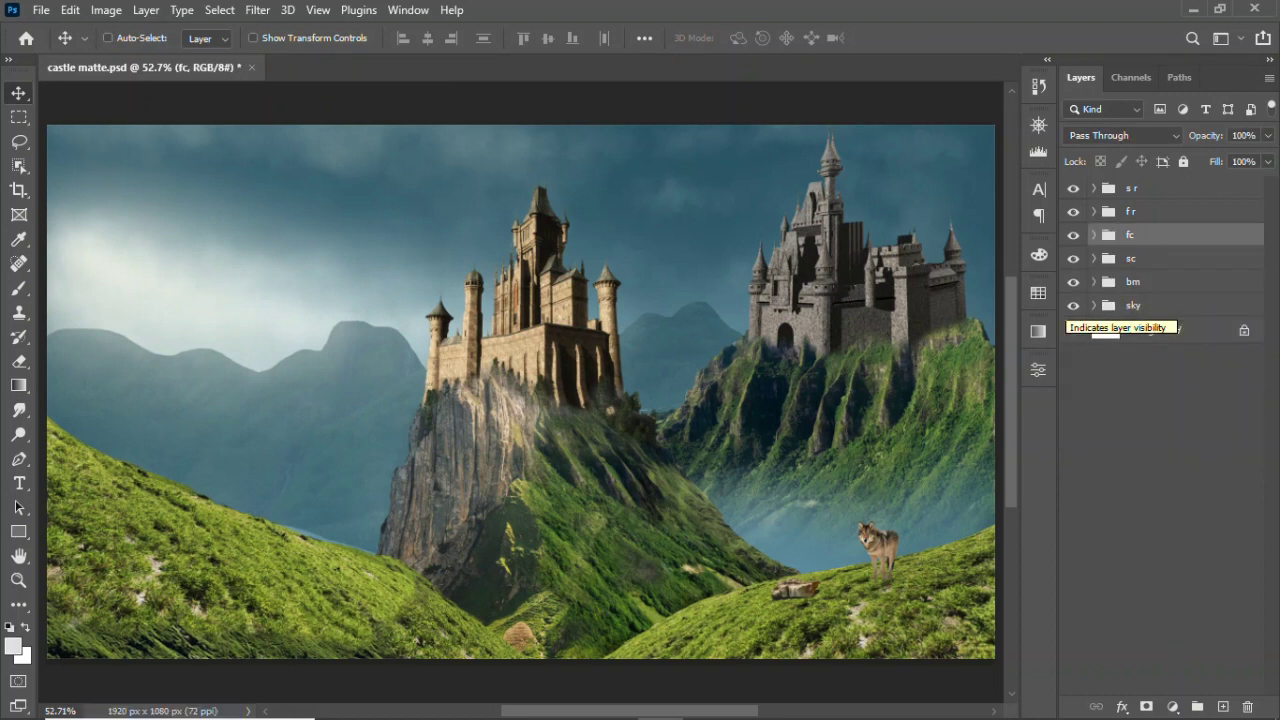
pyautogui.click(1133, 281)
pyautogui.click(1073, 281)
pyautogui.click(1130, 258)
pyautogui.click(1073, 258)
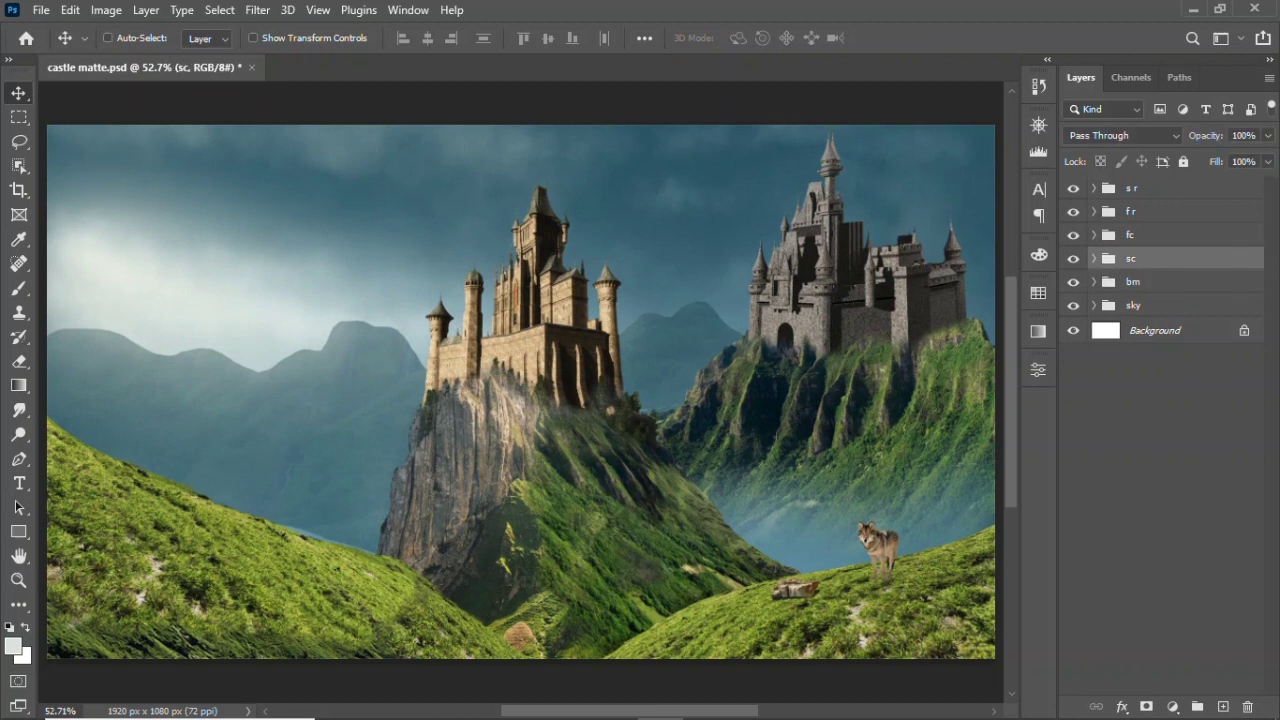
pyautogui.keyDown('ctrl'); pyautogui.click(850, 300); pyautogui.keyUp('ctrl')
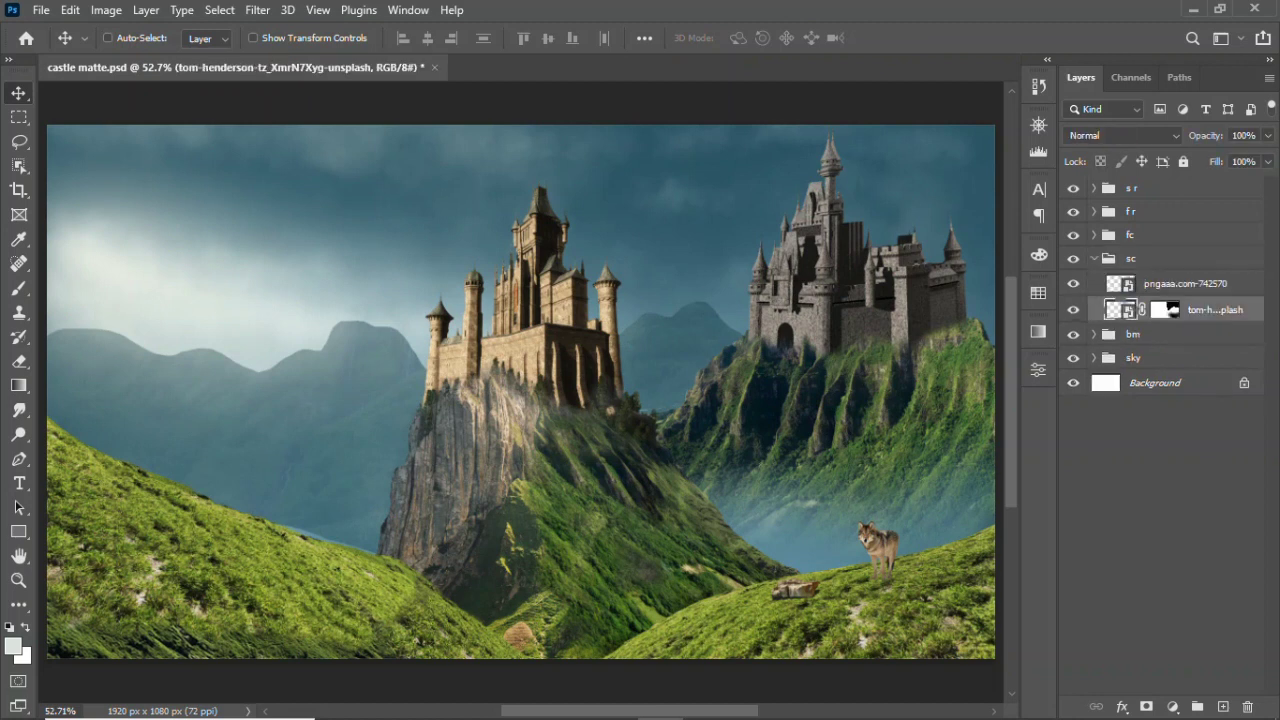
pyautogui.click(1130, 258)
pyautogui.click(1094, 258)
# - Add a new empty layer above the sky and set it to Soft Light blending
pyautogui.click(1133, 306)
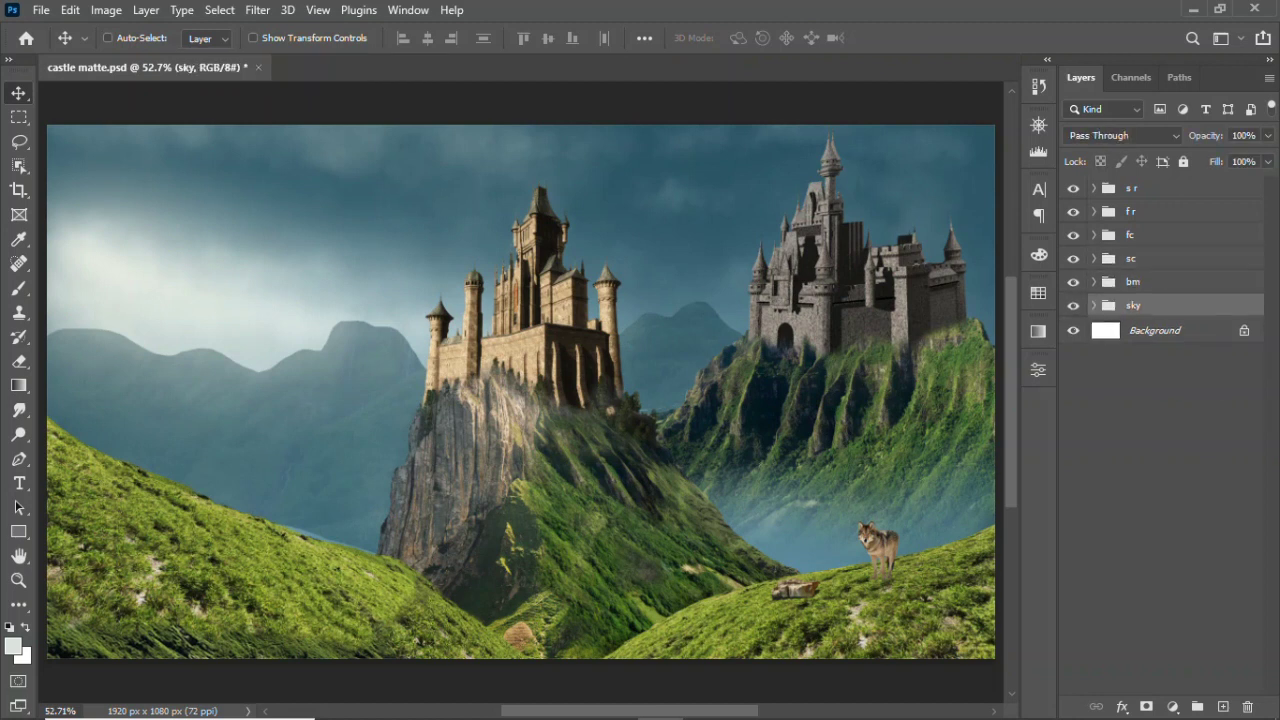
pyautogui.click(1222, 707)
pyautogui.press('b')
pyautogui.rightClick(300, 105)
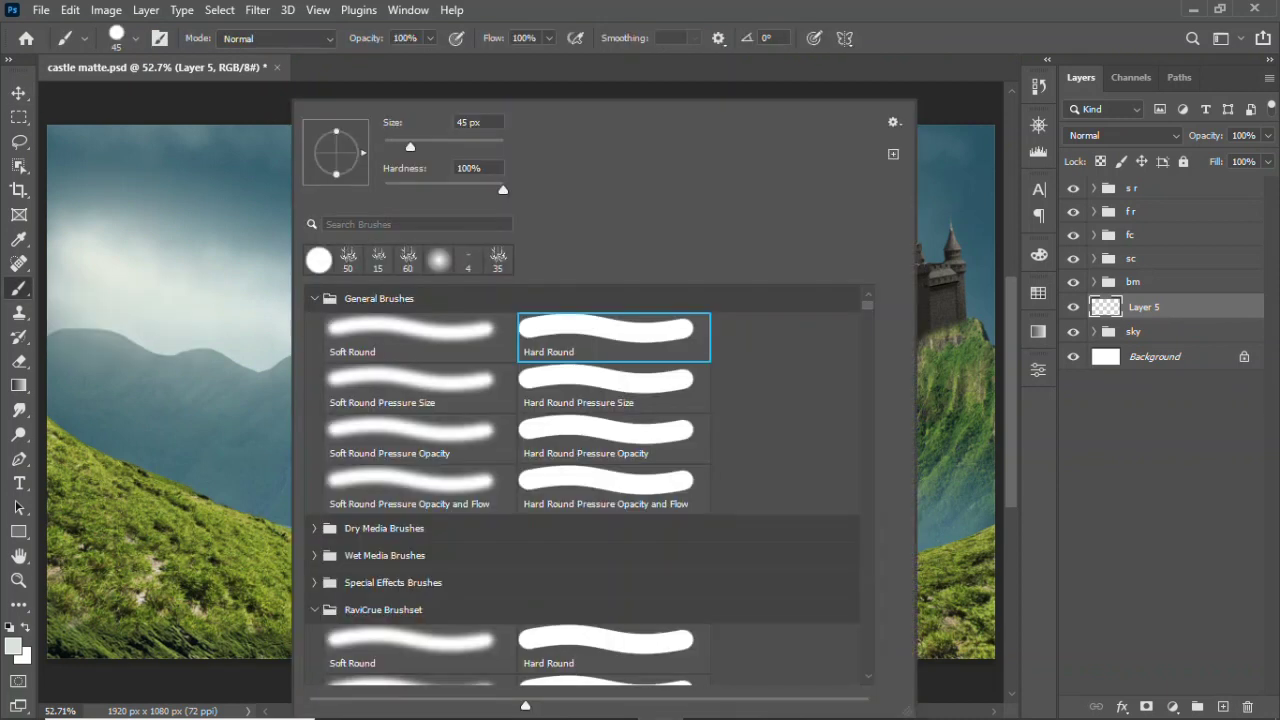
pyautogui.press('Escape')
pyautogui.click(1124, 135)
# - Set the foreground colour to light cream f7f0d7 for painting the glow
pyautogui.click(1090, 374)
pyautogui.press('i')
pyautogui.click(13, 647)
pyautogui.write('f7f0d7')
pyautogui.press('Return')
pyautogui.press('b')
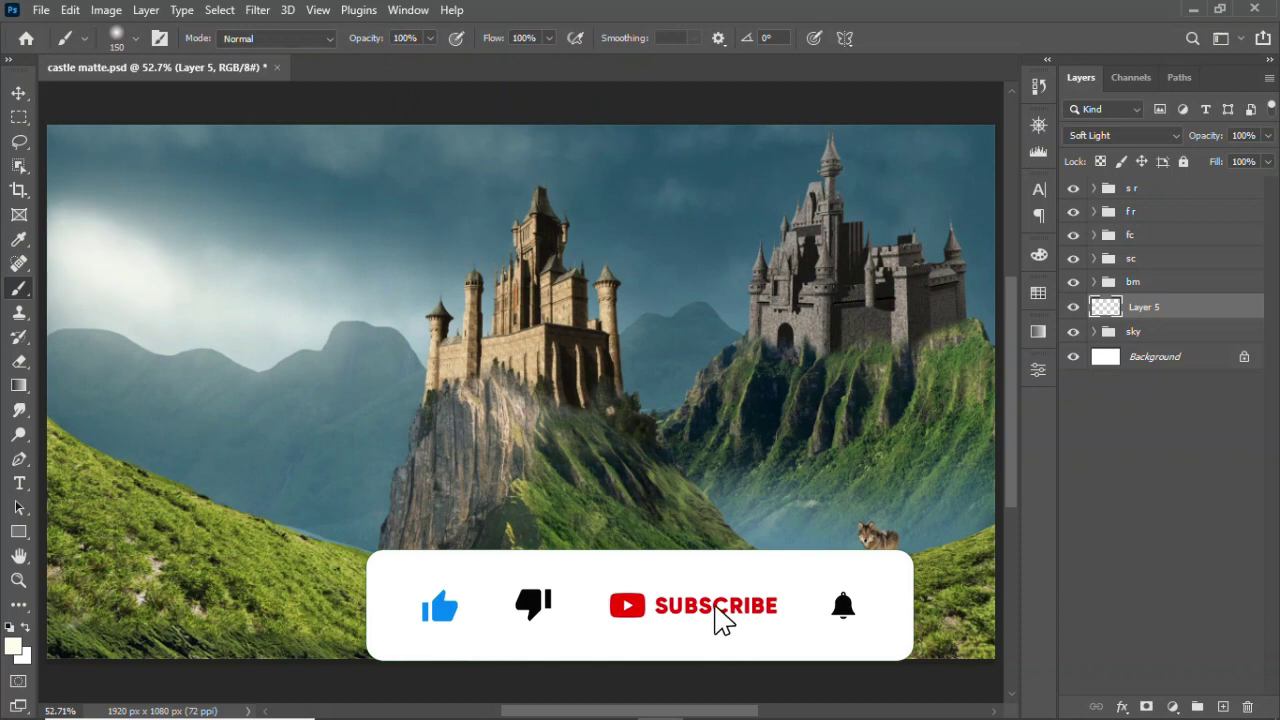
pyautogui.click(1124, 135)
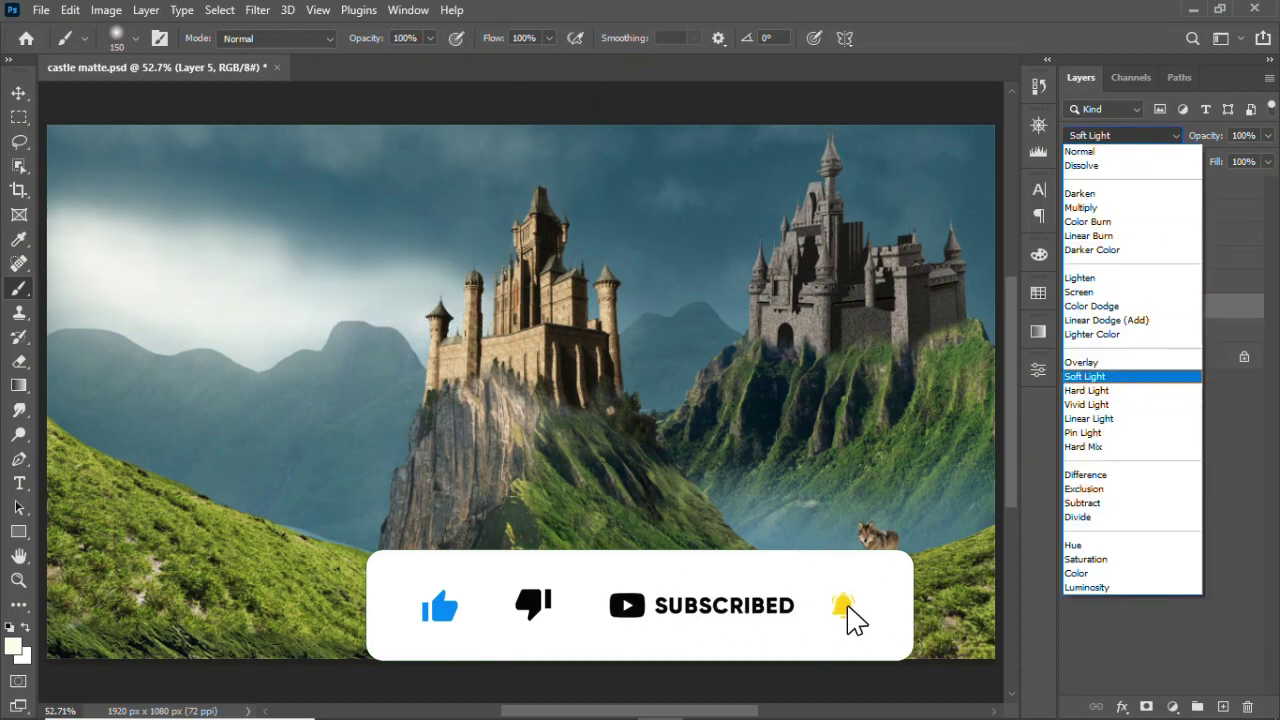
pyautogui.press('Return')
# - Paint a soft upper-left glow on Layer 6, set it to Screen, and clip it to Layer 5
pyautogui.hotkey('ctrl', 'shift', 'alt', 'n')
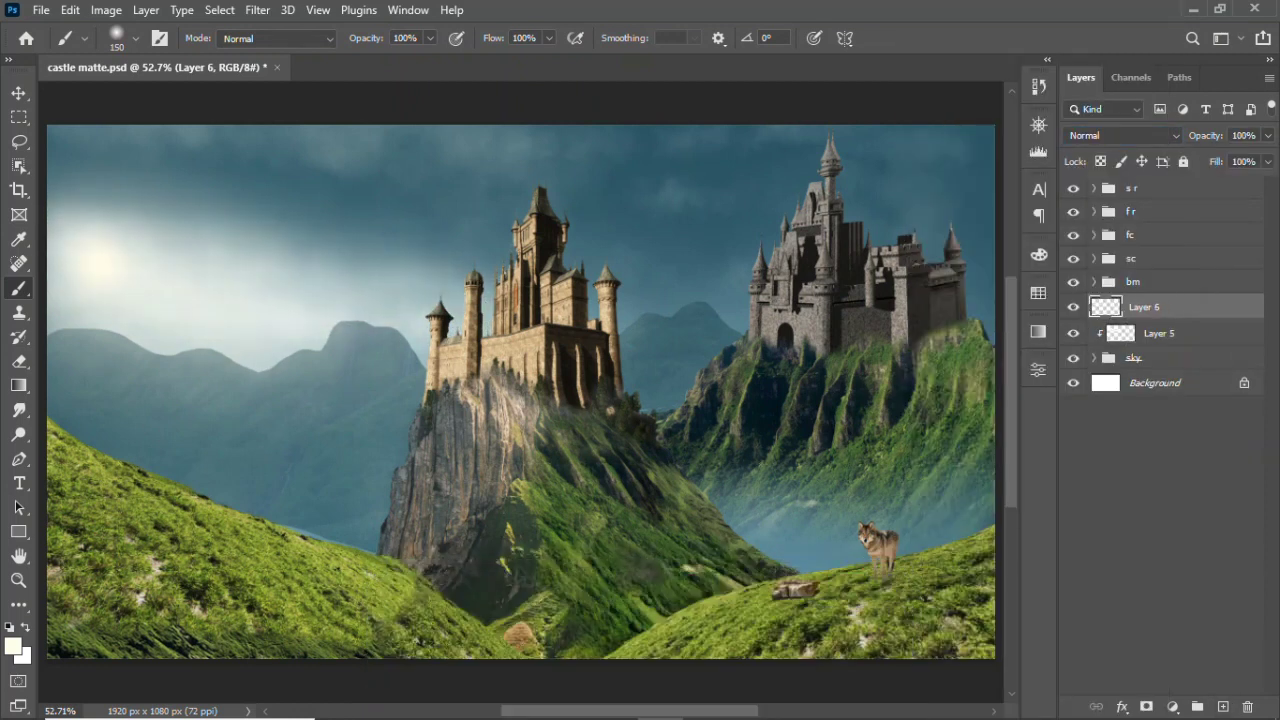
pyautogui.click(110, 240)
pyautogui.press('v')
pyautogui.click(1124, 135)
pyautogui.click(1160, 640)
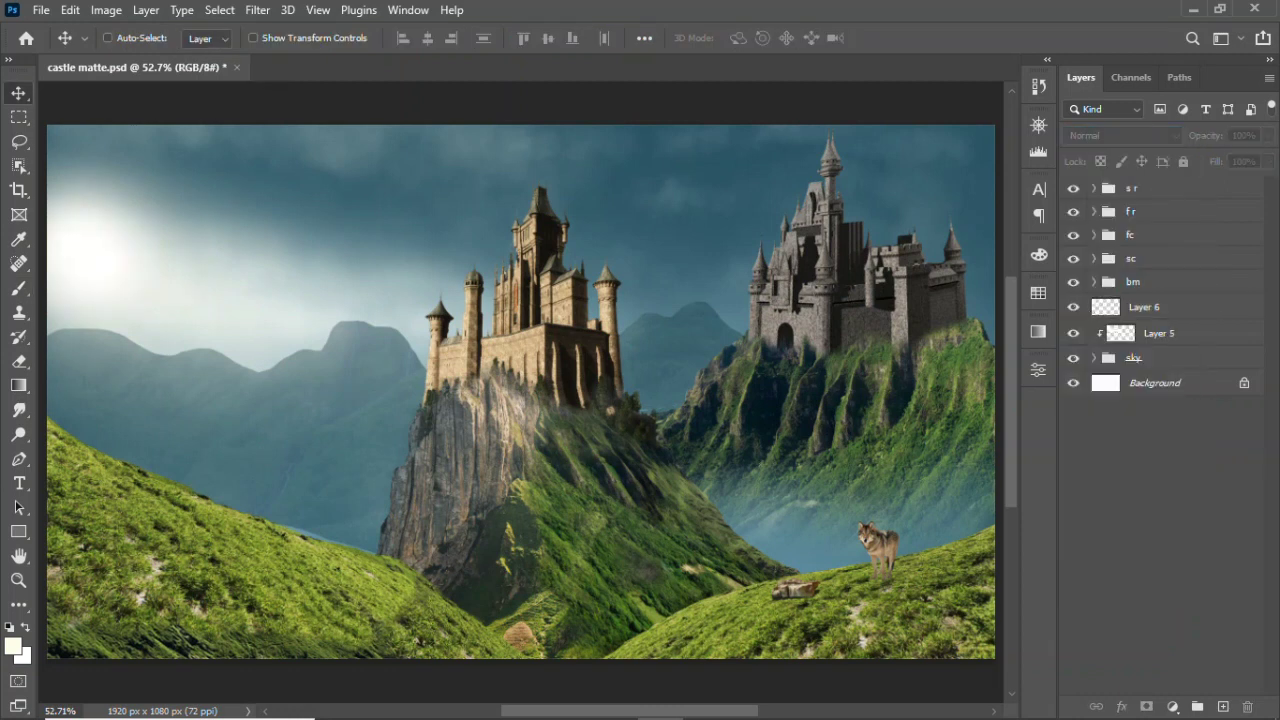
pyautogui.rightClick(1144, 307)
pyautogui.click(971, 357)
pyautogui.click(1172, 707)
pyautogui.press('Escape')
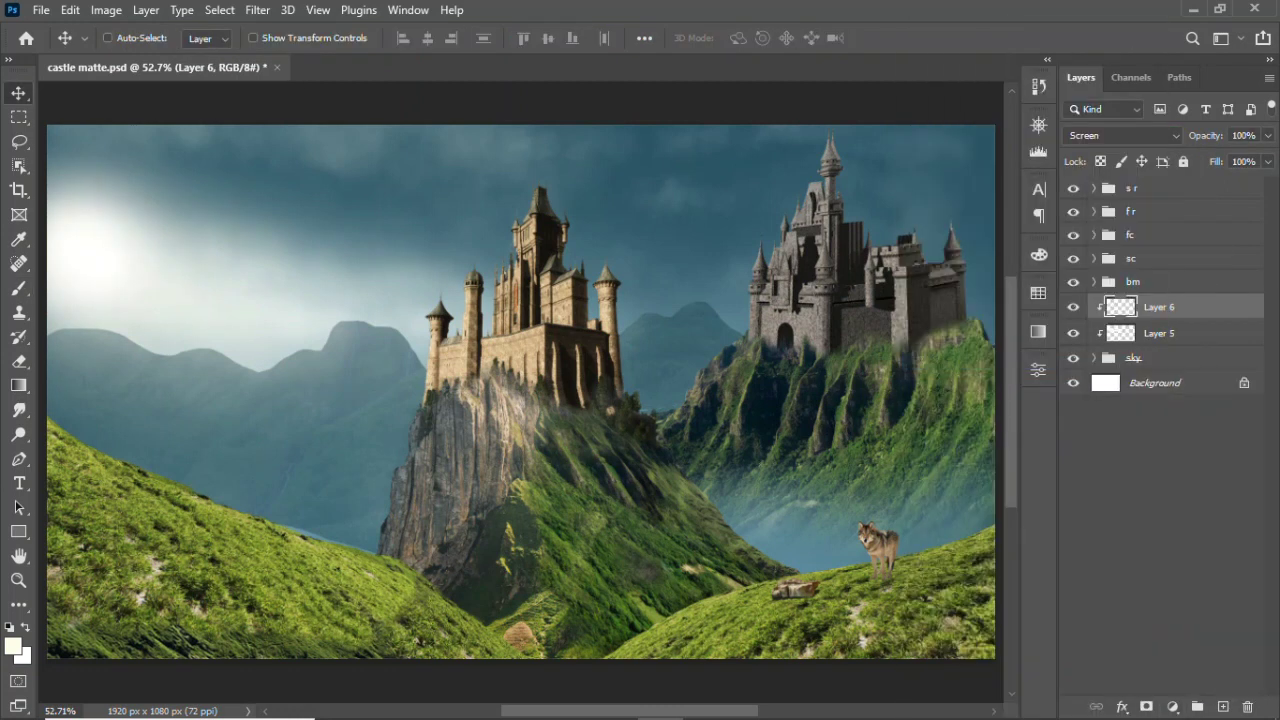
pyautogui.click(1130, 258)
# - Add a Curves adjustment clipped to the rear castle layer, pulled down to darken it
pyautogui.click(1215, 309)
pyautogui.click(1172, 707)
pyautogui.click(1161, 463)
pyautogui.hotkey('ctrl', 'alt', 'g')
pyautogui.moveTo(900, 560); pyautogui.dragTo(905, 595)
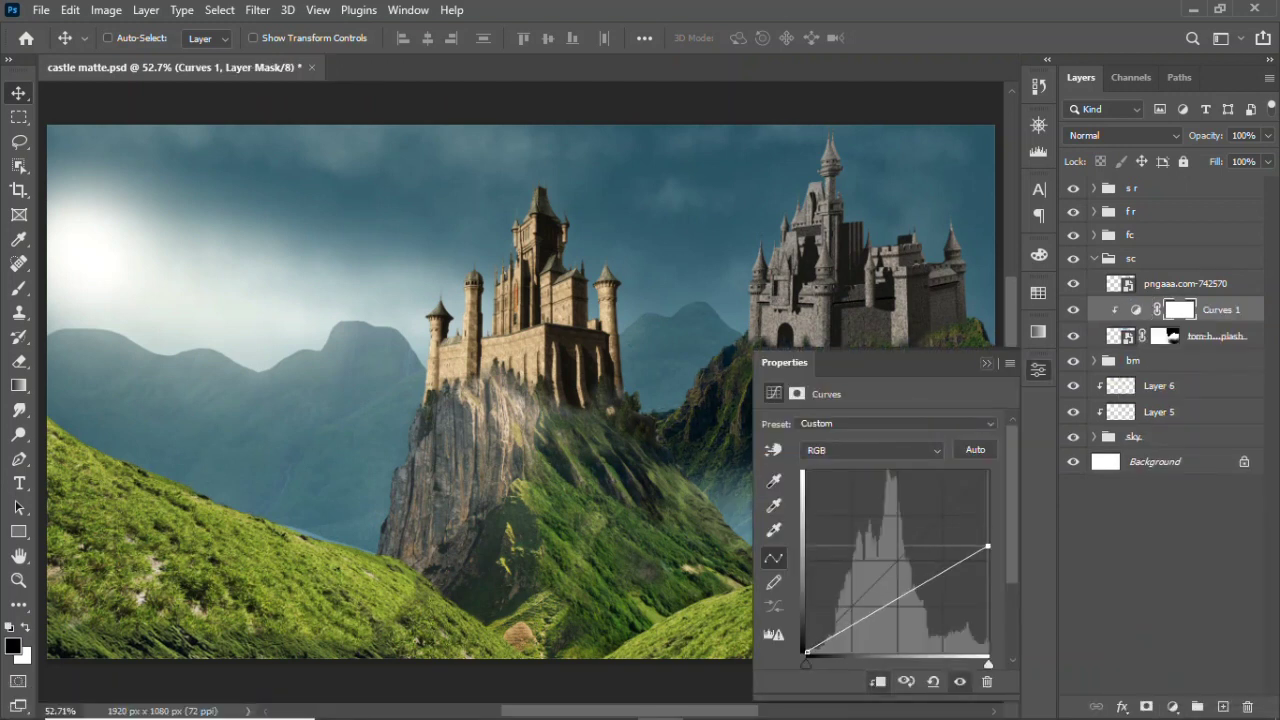
pyautogui.click(1038, 369)
pyautogui.click(1038, 369)
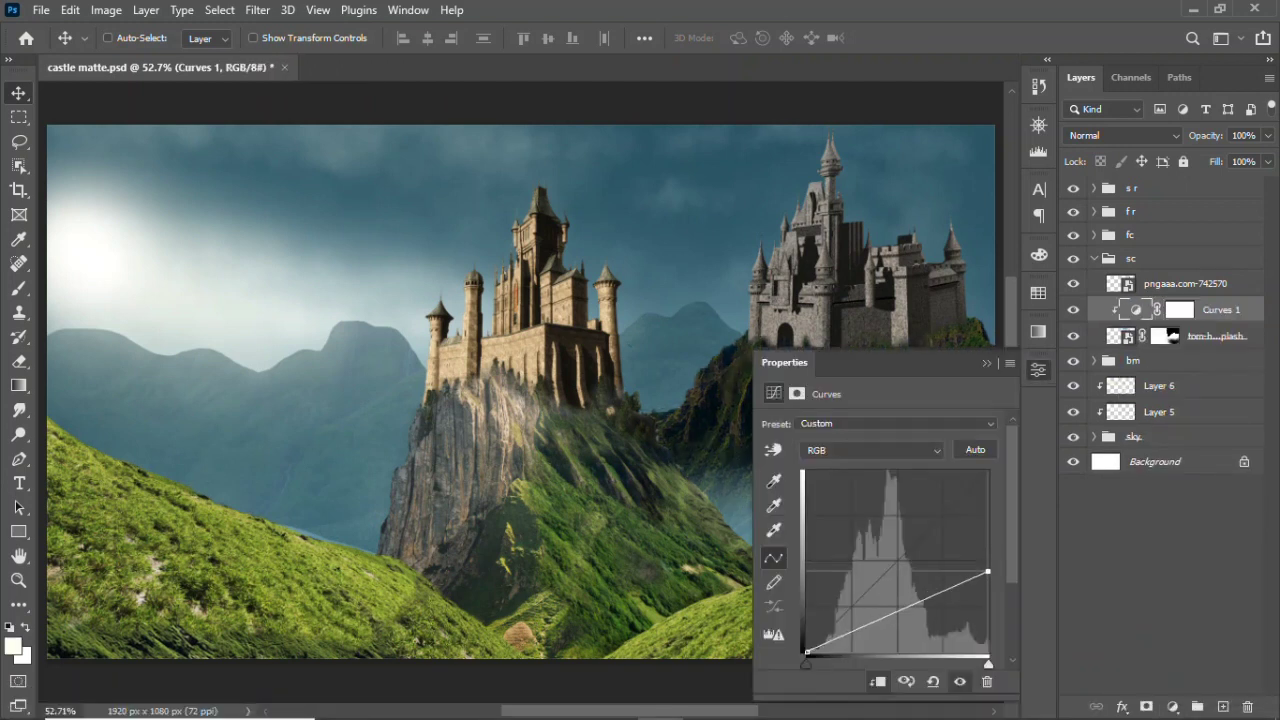
# - Add a clipped dark teal Solid Color fill over the pngaaa.com-742570 castle in Color mode
pyautogui.click(1185, 283)
pyautogui.click(1172, 707)
pyautogui.click(1150, 366)
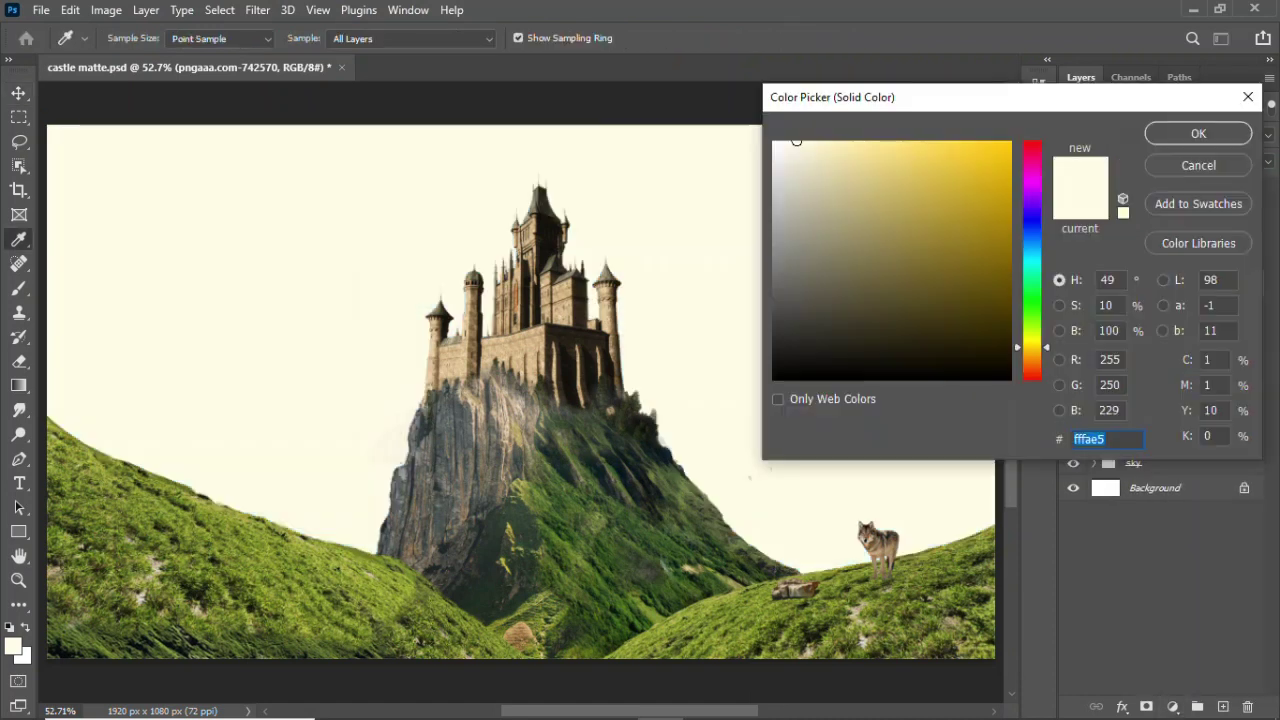
pyautogui.click(1198, 133)
pyautogui.hotkey('ctrl', 'alt', 'g')
pyautogui.doubleClick(1140, 286)
pyautogui.click(650, 180)
pyautogui.click(1198, 133)
pyautogui.click(1123, 135)
pyautogui.click(1088, 563)
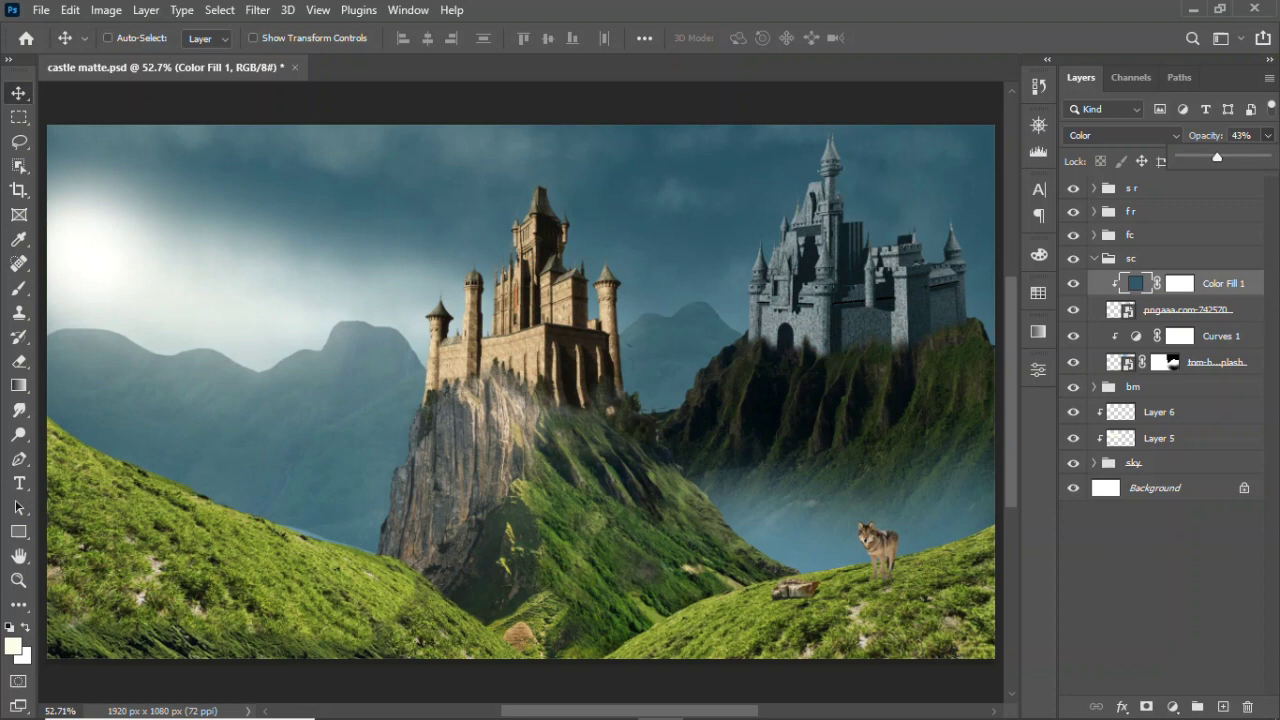
# - Add a second clipped Curves adjustment with a lowered white point to darken the castle
pyautogui.click(1179, 336)
pyautogui.click(1222, 283)
pyautogui.click(1172, 707)
pyautogui.click(1160, 463)
pyautogui.moveTo(988, 470); pyautogui.dragTo(988, 570)
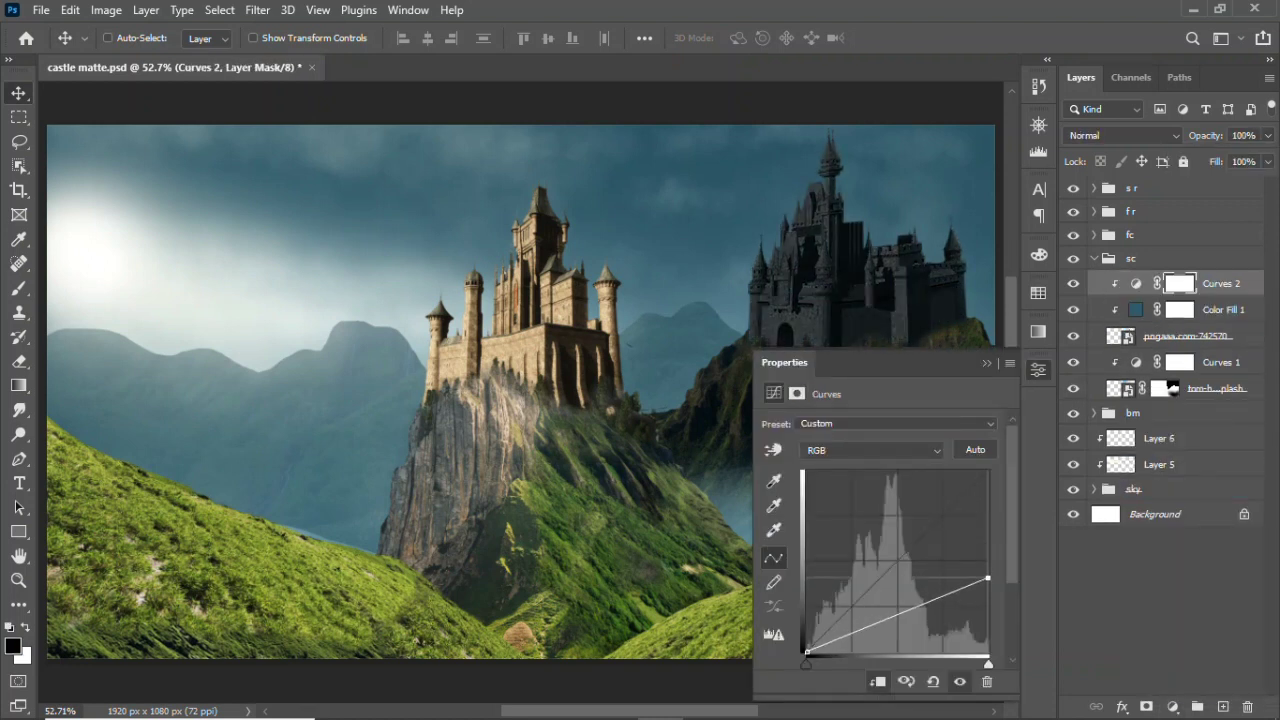
pyautogui.click(1038, 369)
# - Add a third Curves adjustment, lowering red and lifting green and blue to cool the castle
pyautogui.click(1120, 336)
pyautogui.click(1179, 362)
pyautogui.click(1172, 707)
pyautogui.click(1160, 463)
pyautogui.click(870, 450)
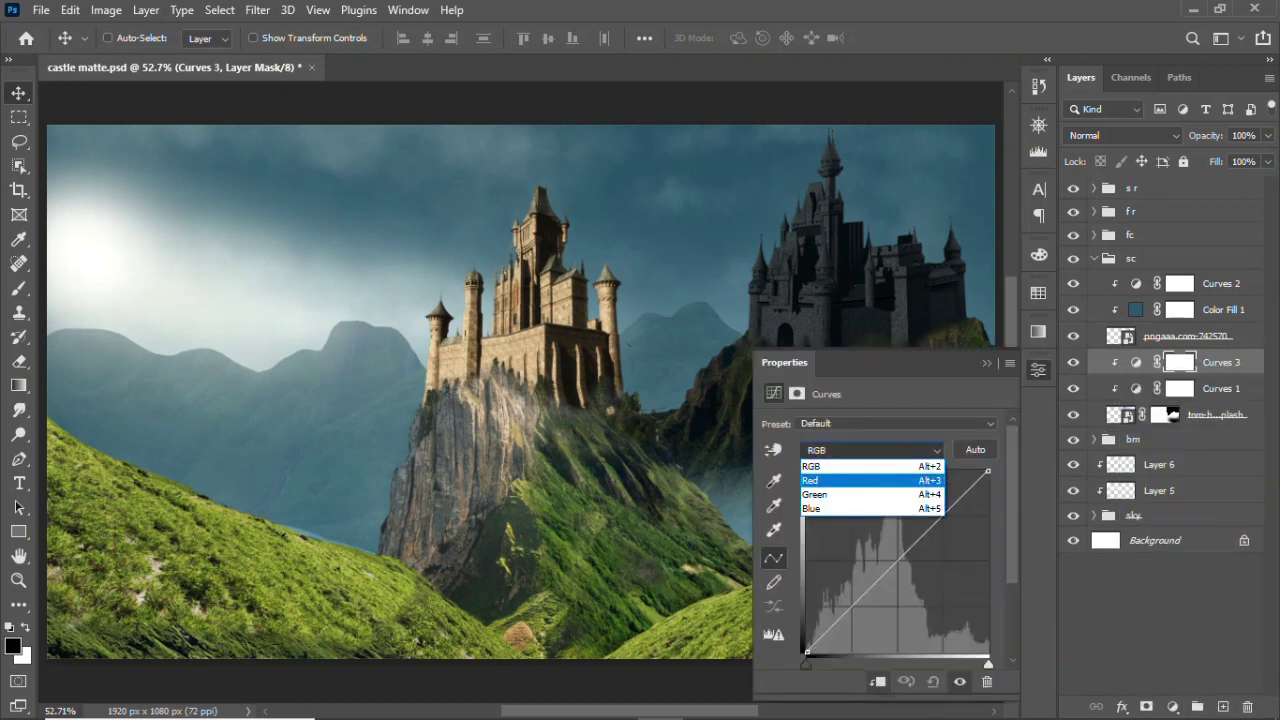
pyautogui.moveTo(953, 505); pyautogui.dragTo(941, 510)
pyautogui.click(870, 450)
pyautogui.click(845, 483)
pyautogui.click(870, 450)
pyautogui.click(845, 500)
pyautogui.click(1038, 369)
# - Add a dark blue Solid Color fill in Color blend mode to tint the mountain
pyautogui.click(1172, 707)
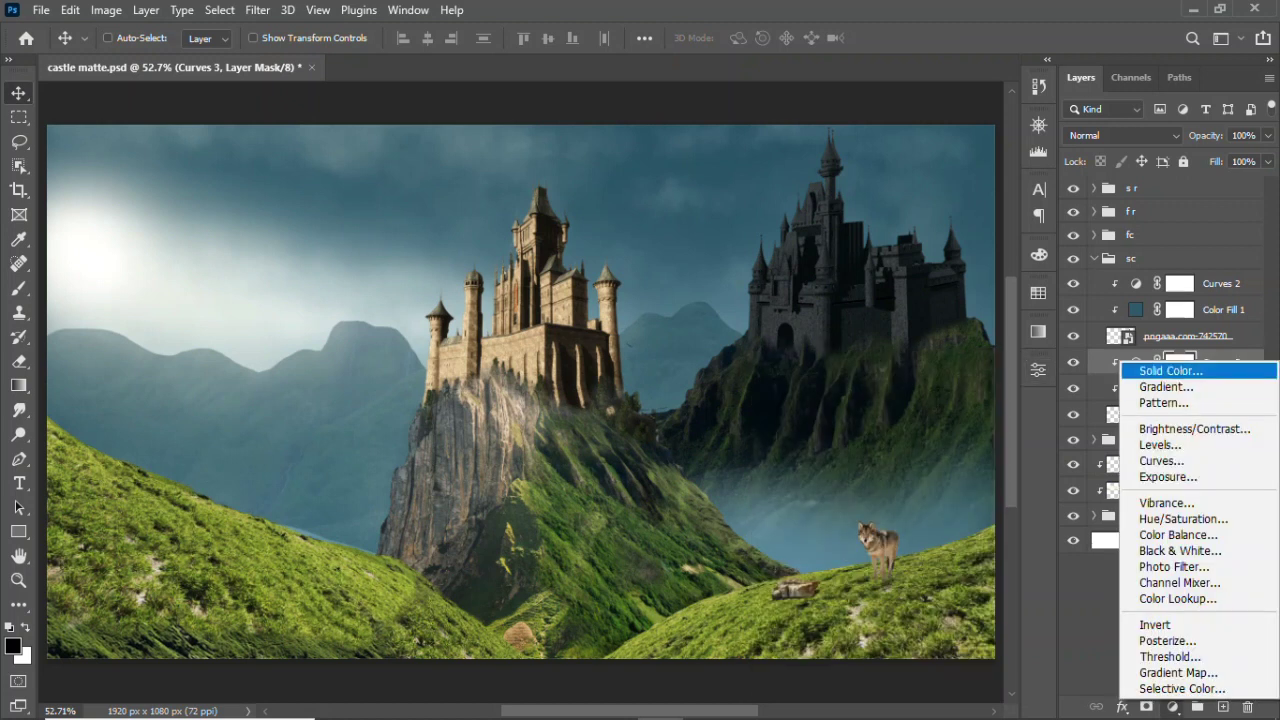
pyautogui.click(1140, 371)
pyautogui.rightClick(1210, 362)
pyautogui.click(1128, 360)
pyautogui.click(680, 330)
pyautogui.click(1198, 133)
pyautogui.click(1123, 135)
pyautogui.click(1090, 583)
pyautogui.doubleClick(1135, 309)
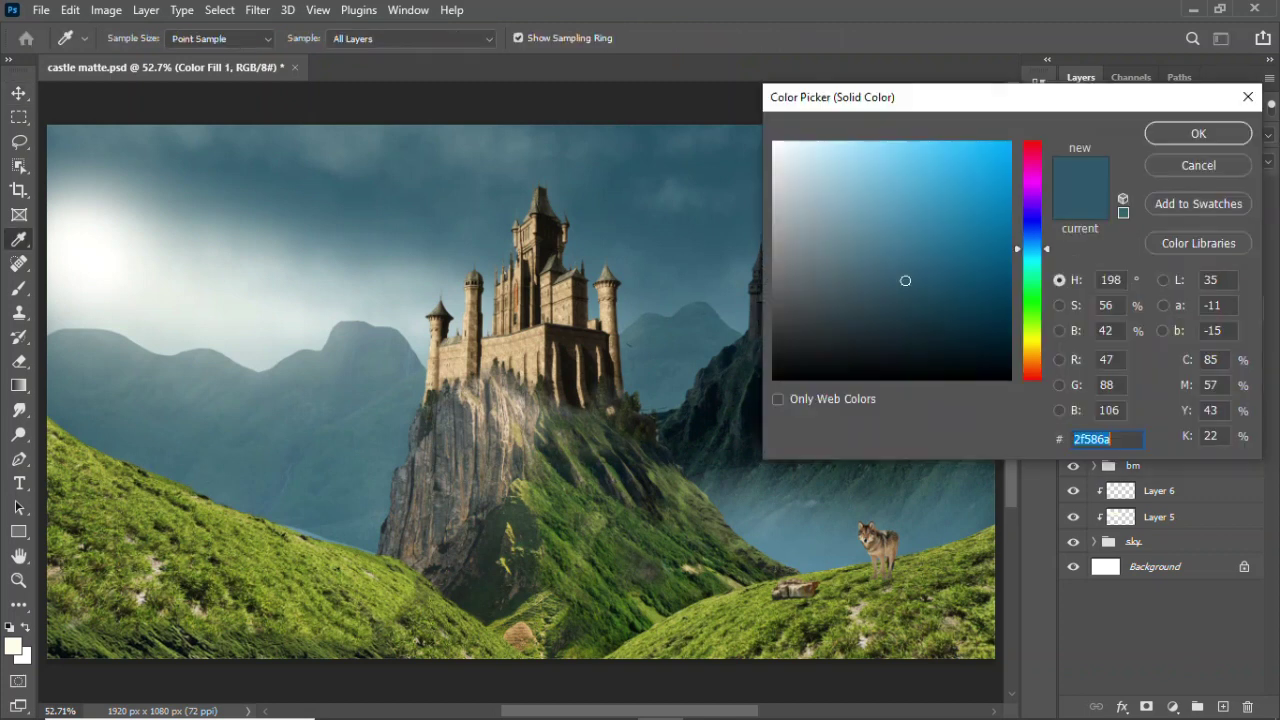
pyautogui.press('Escape')
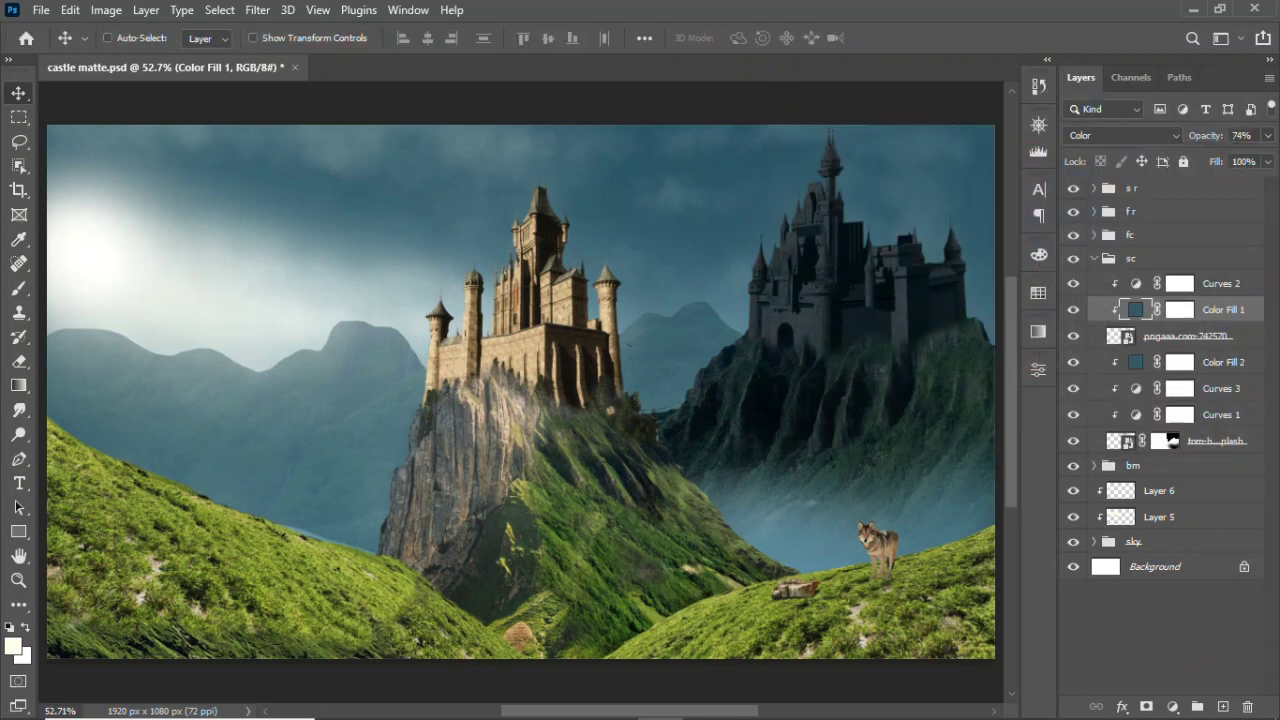
# - Paint lighter patches onto the rear castle walls in the Curves 2 mask with a soft black brush at 8% flow
pyautogui.click(1180, 283)
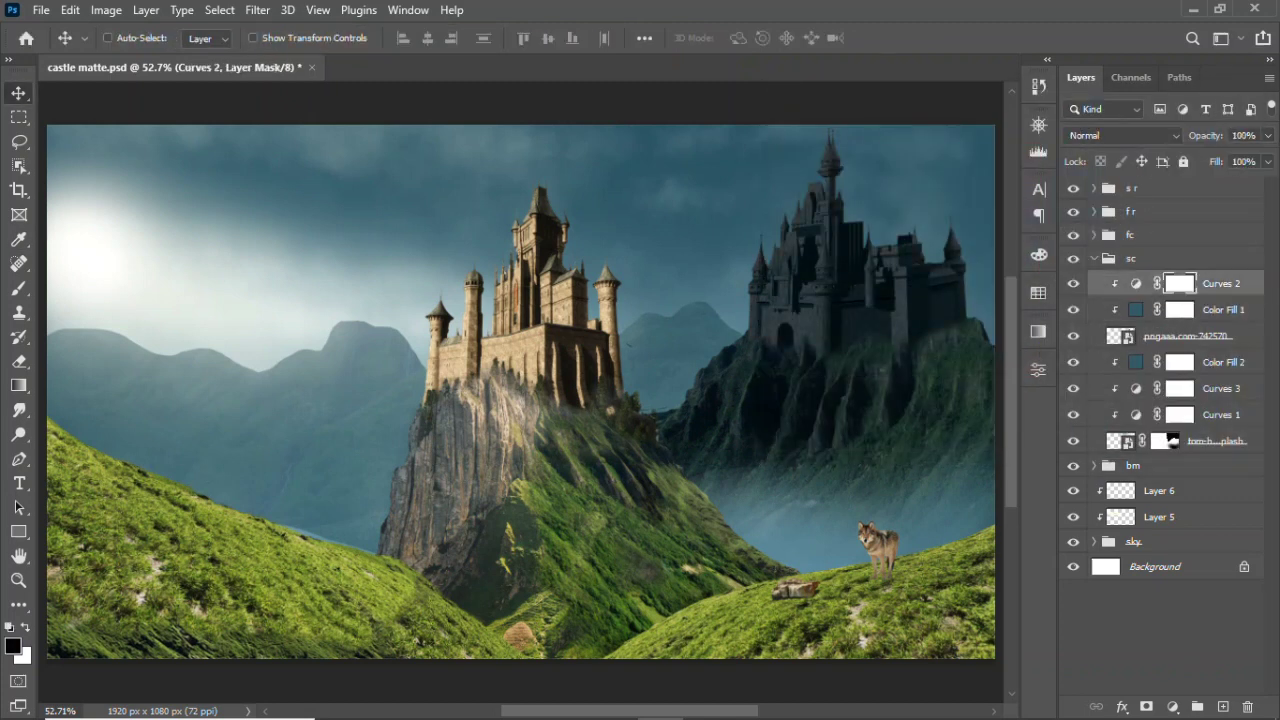
pyautogui.press('z')
pyautogui.moveTo(895, 262); pyautogui.dragTo(960, 262)
pyautogui.press('b')
pyautogui.press('d')
pyautogui.press(']')
pyautogui.hotkey('shift', '0')
pyautogui.hotkey('shift', '4')
pyautogui.moveTo(548, 38); pyautogui.dragTo(553, 60)
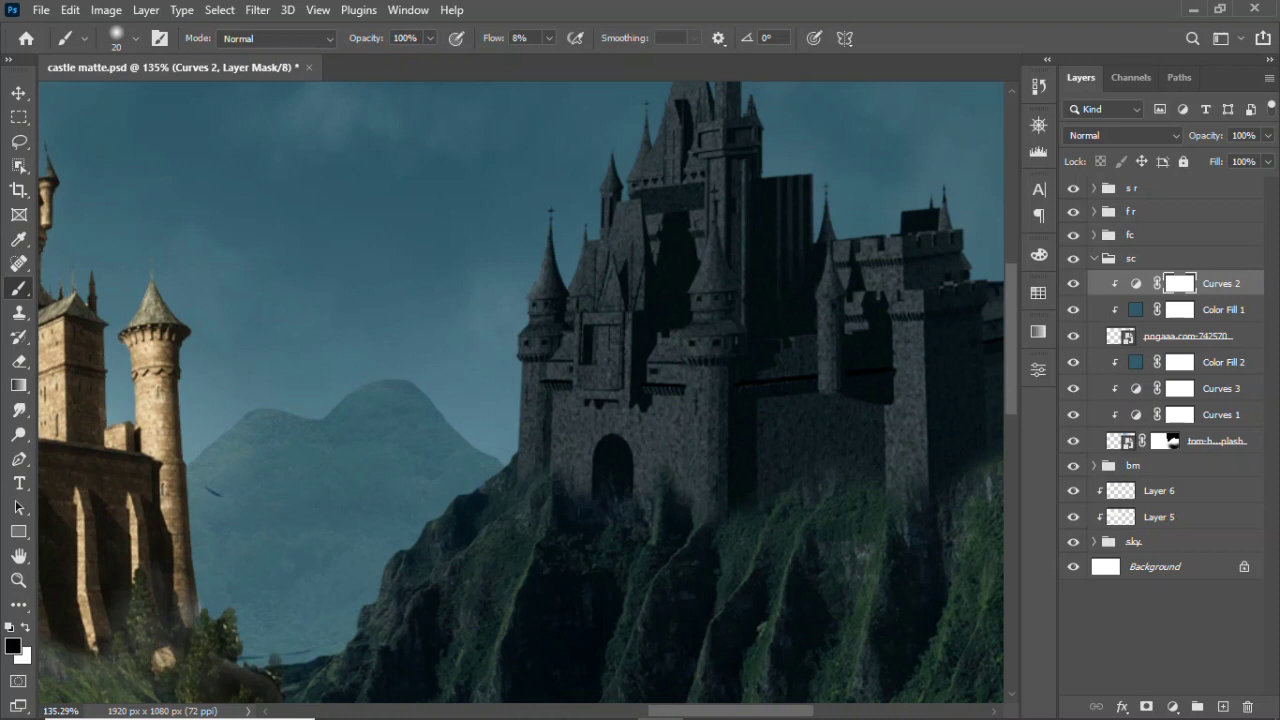
pyautogui.moveTo(677, 352)
pyautogui.mouseDown()
pyautogui.moveTo(696, 470)
pyautogui.moveTo(565, 430)
pyautogui.mouseUp()
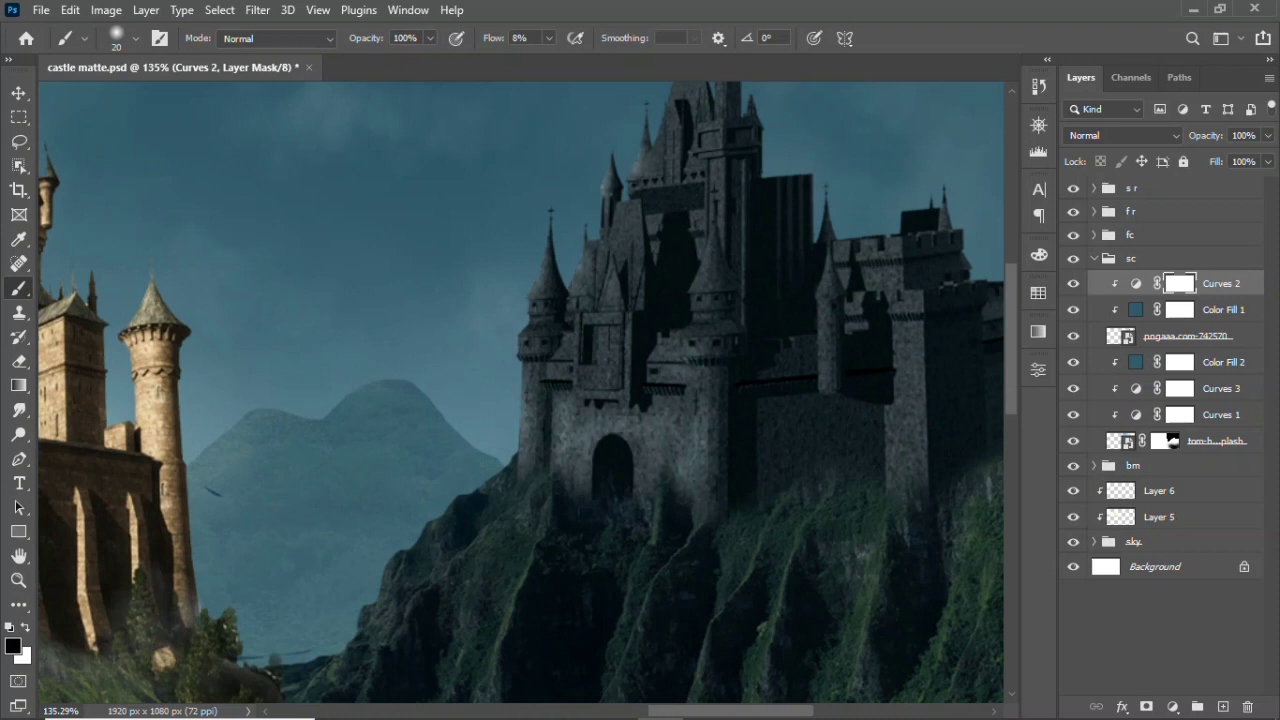
pyautogui.scroll(3, 520, 390)
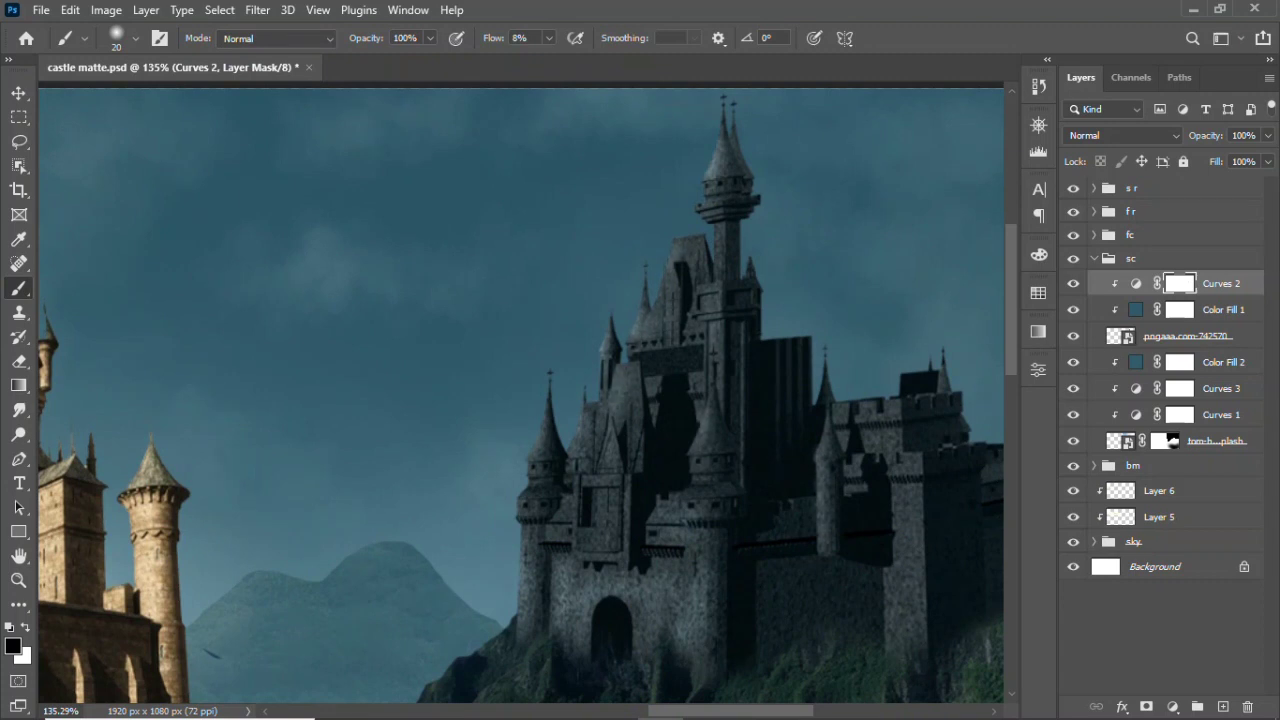
pyautogui.hotkey('ctrl', '0')
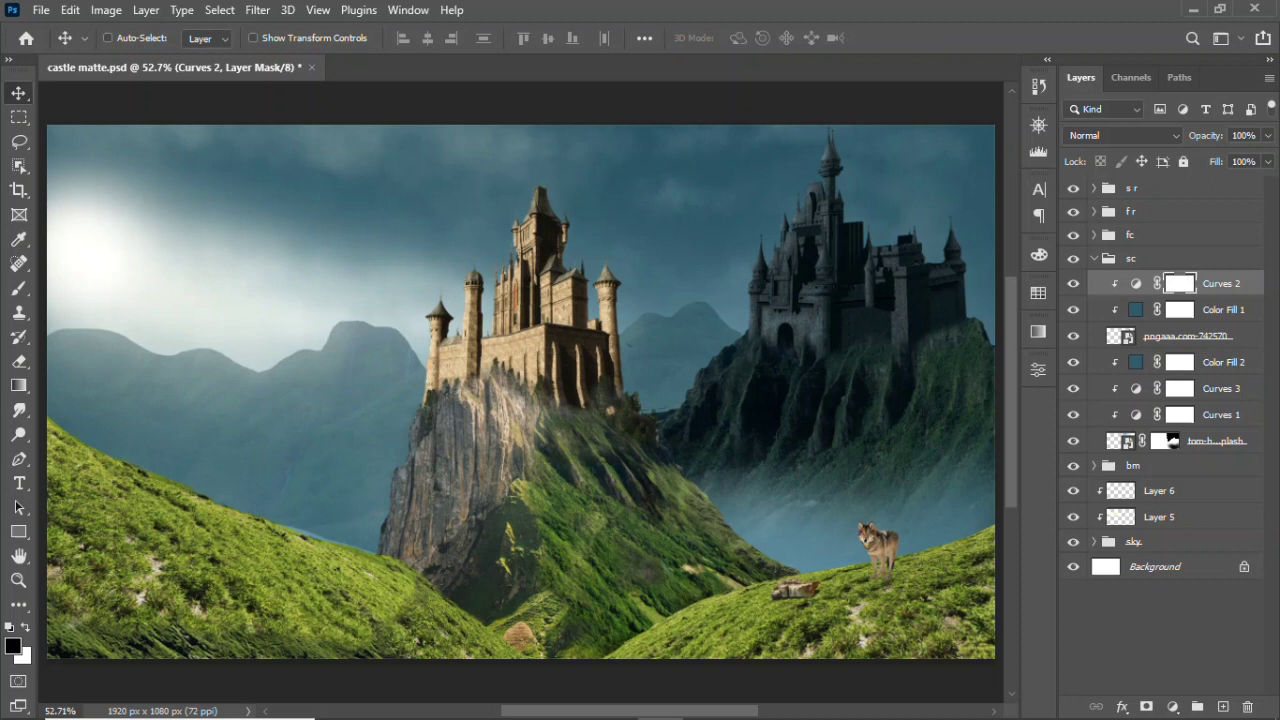
# - Lower the brush flow to 4% and review the Curves 3 and Curves 1 masks and settings
pyautogui.press('b')
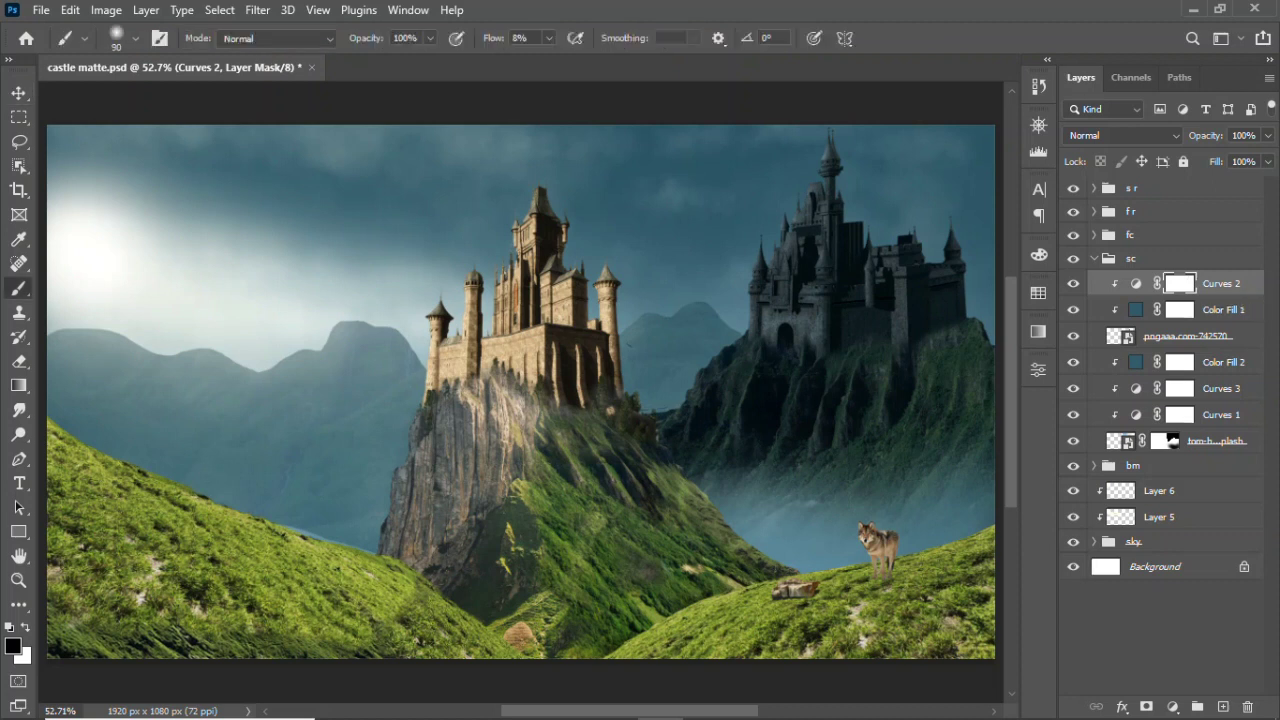
pyautogui.moveTo(548, 38); pyautogui.dragTo(534, 63)
pyautogui.press('v')
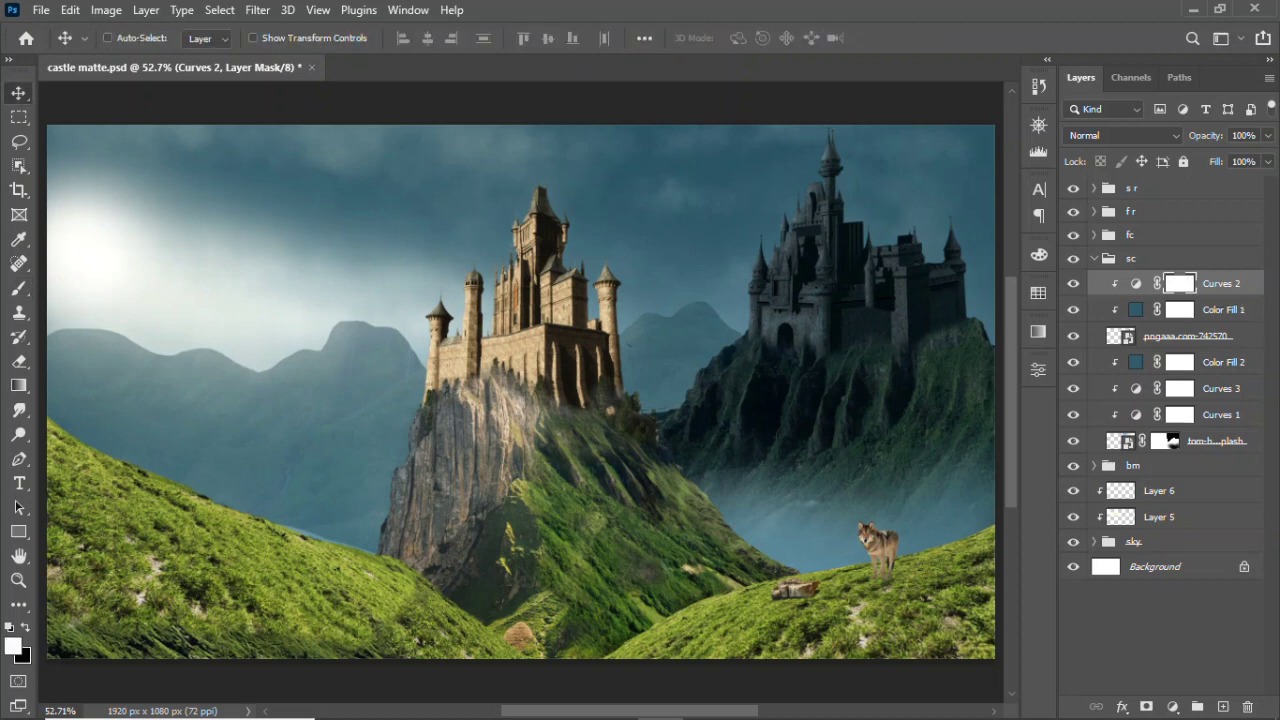
pyautogui.click(1220, 388)
pyautogui.press('b')
pyautogui.moveTo(500, 350)
pyautogui.mouseDown()
pyautogui.moveTo(580, 350)
pyautogui.moveTo(330, 345)
pyautogui.mouseUp()
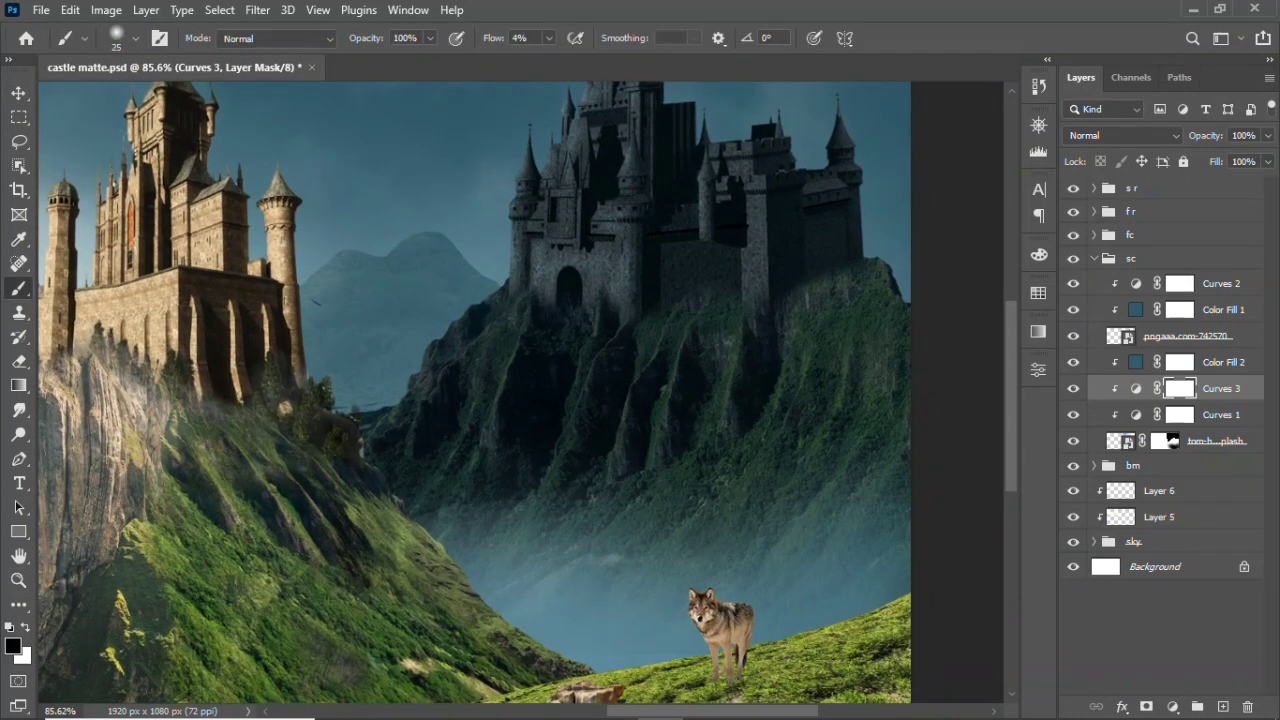
pyautogui.click(1136, 388)
pyautogui.click(1220, 414)
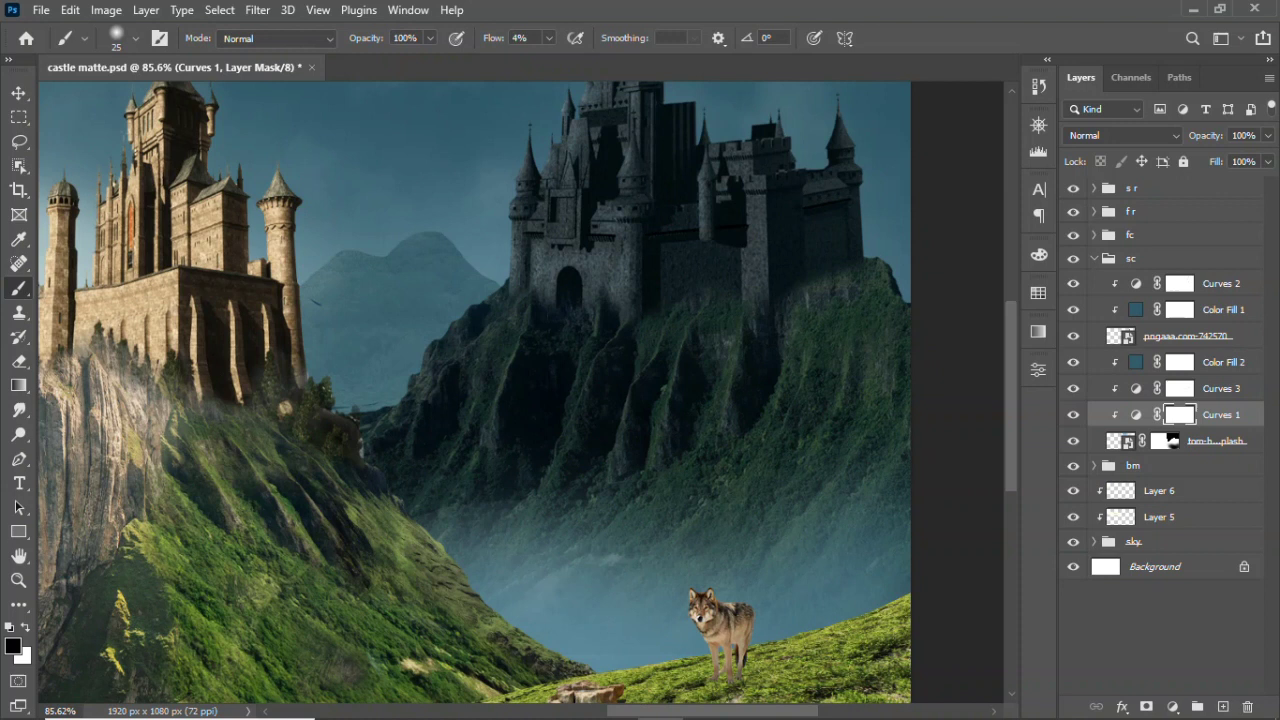
pyautogui.click(1136, 414)
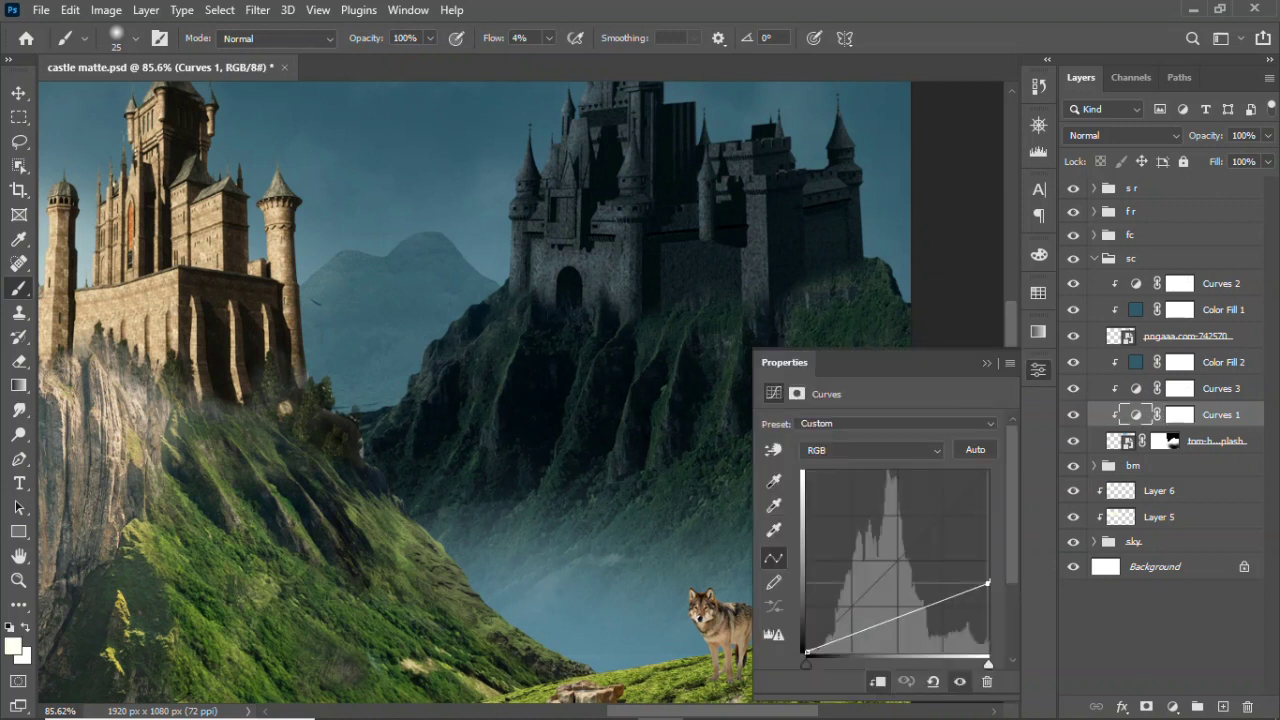
pyautogui.press('v')
pyautogui.hotkey('ctrl', '0')
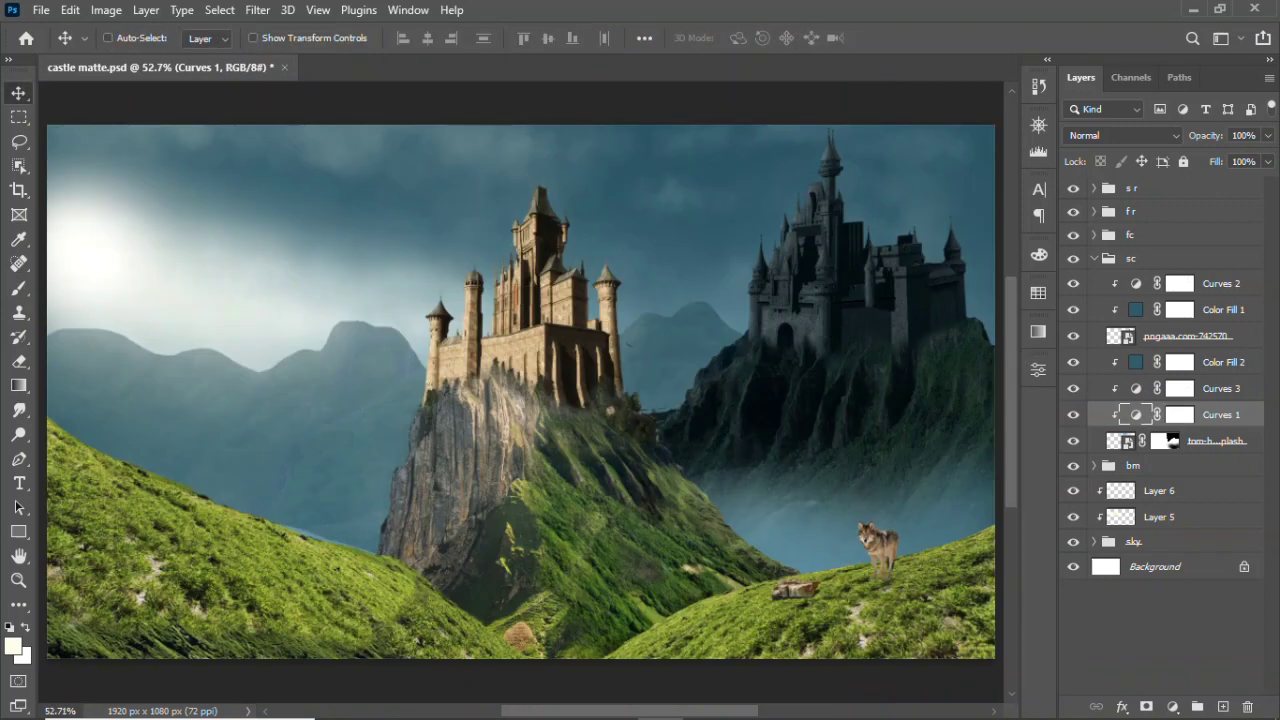
# - Add a clipped blue Solid Color fill layer, Color Fill 3, to the rear castle's layers
pyautogui.click(1181, 284)
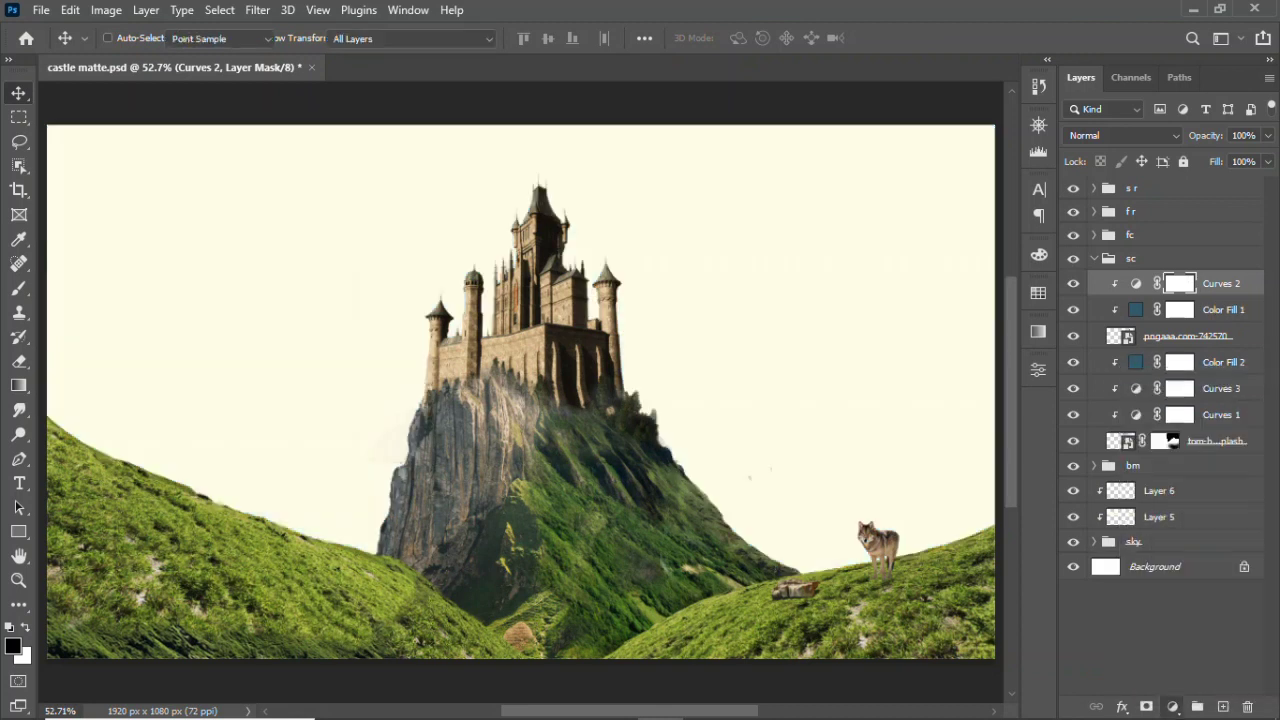
pyautogui.rightClick(1220, 283)
pyautogui.click(1030, 360)
pyautogui.doubleClick(1136, 283)
pyautogui.click(1157, 131)
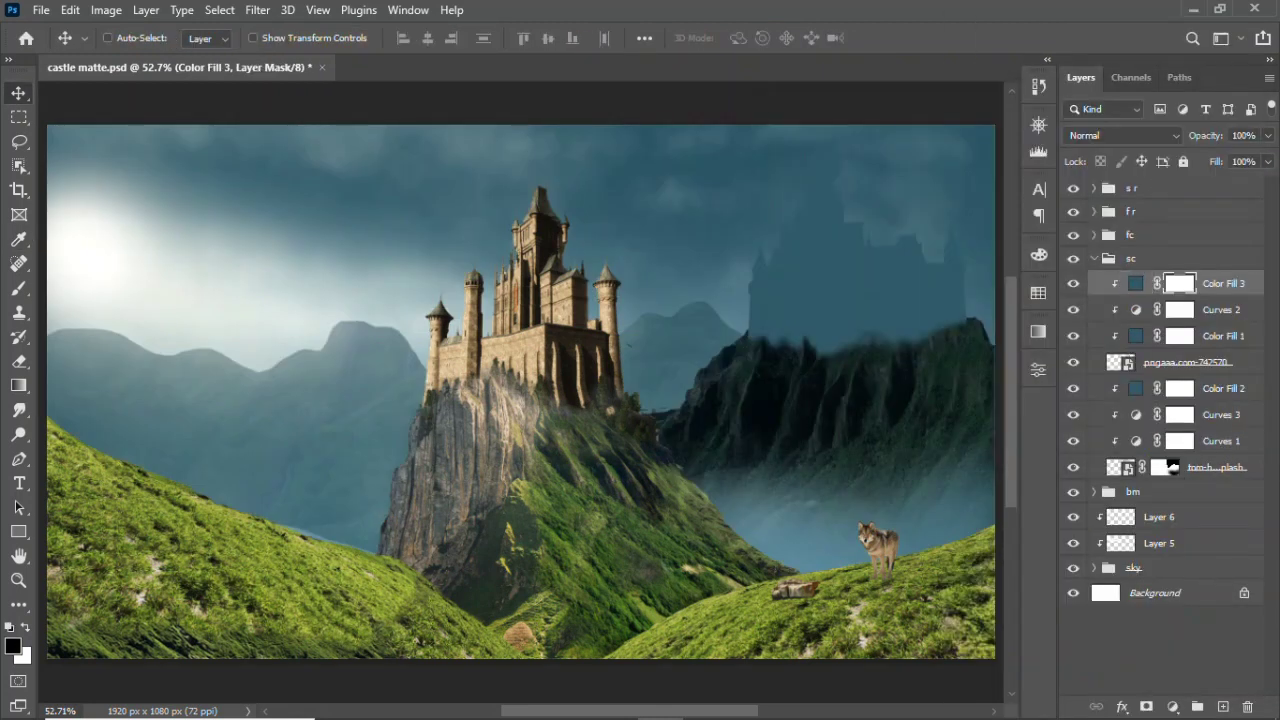
# - Move Color Fill 3 below the pngaaa.com-742570 layer and invert its mask to hide the tint
pyautogui.hotkey('ctrl', '[')
pyautogui.hotkey('ctrl', '[')
pyautogui.hotkey('ctrl', '[')
pyautogui.doubleClick(1256, 361)
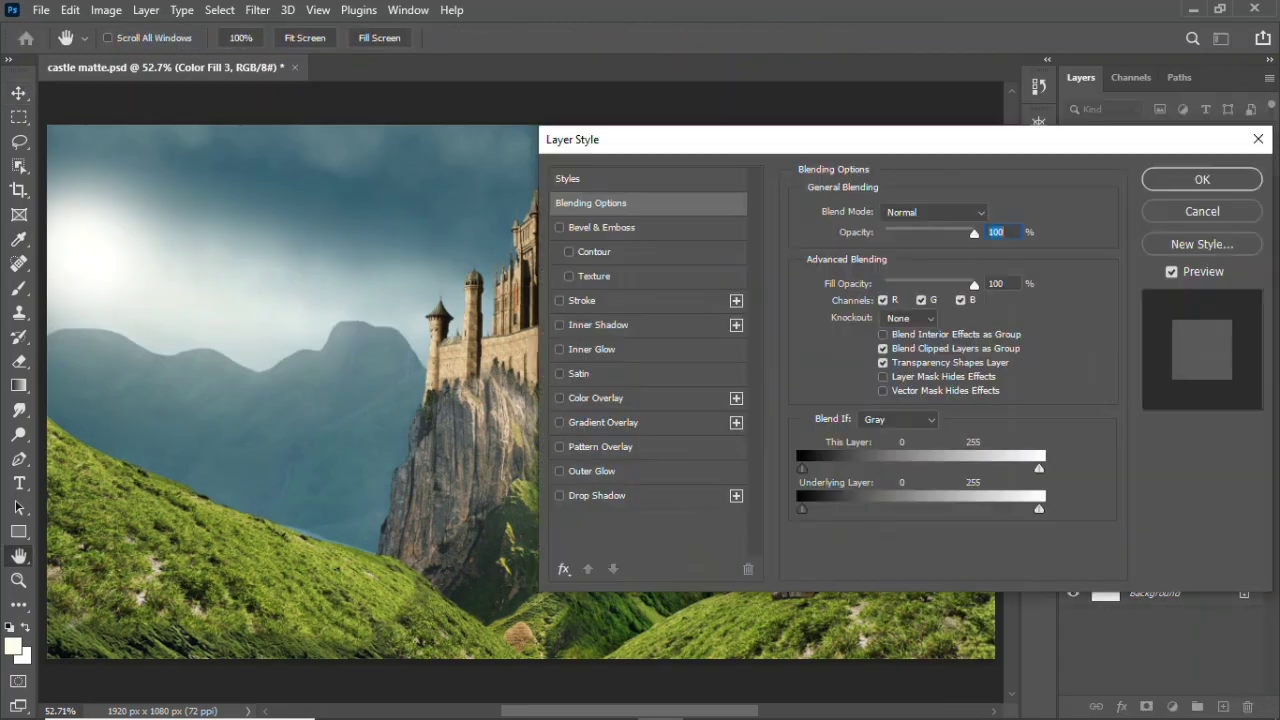
pyautogui.press('Return')
pyautogui.hotkey('ctrl', 'i')
pyautogui.press('b')
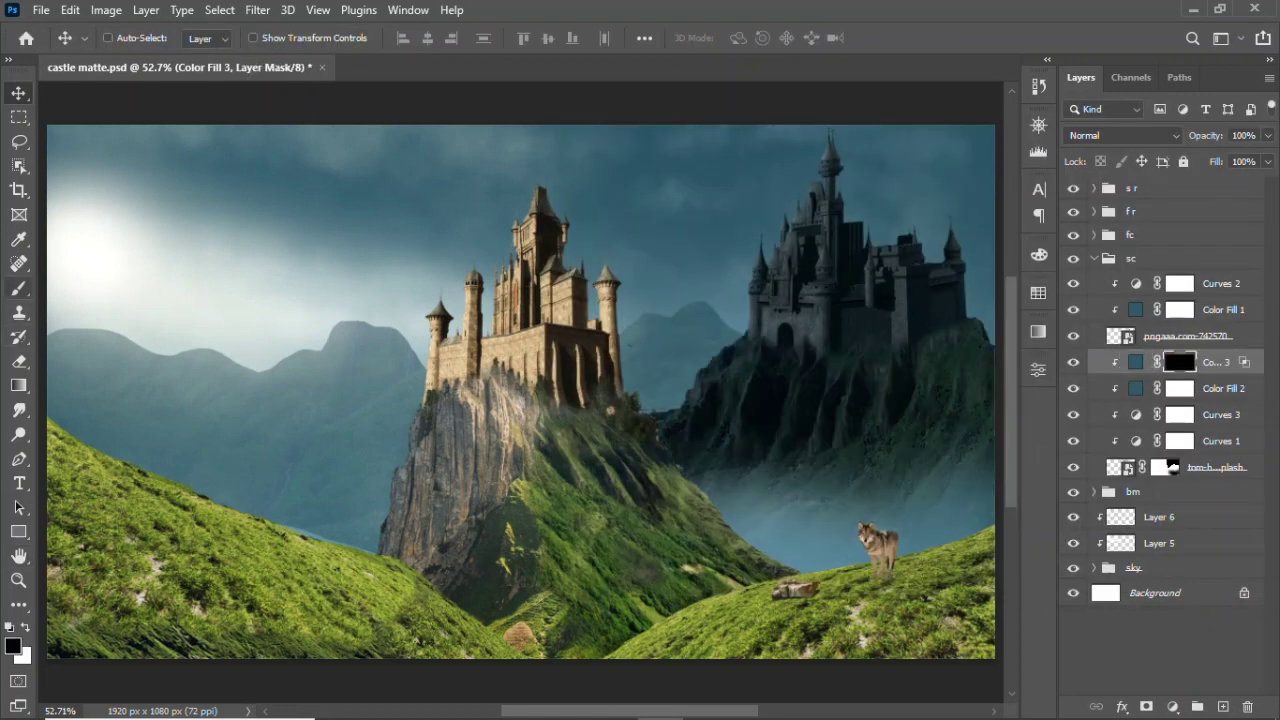
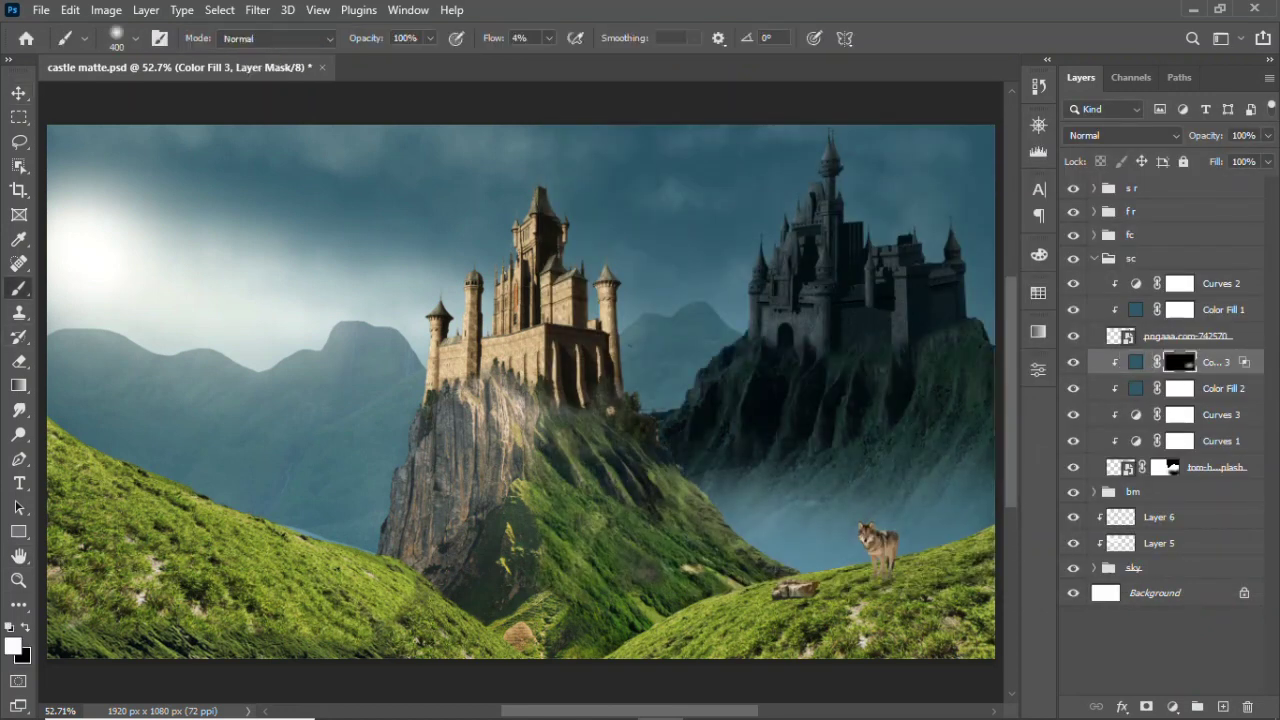
# - Set the castle's teal Color Fill 3 to Color blend mode at 33% opacity
pyautogui.doubleClick(1135, 362)
pyautogui.click(1195, 131)
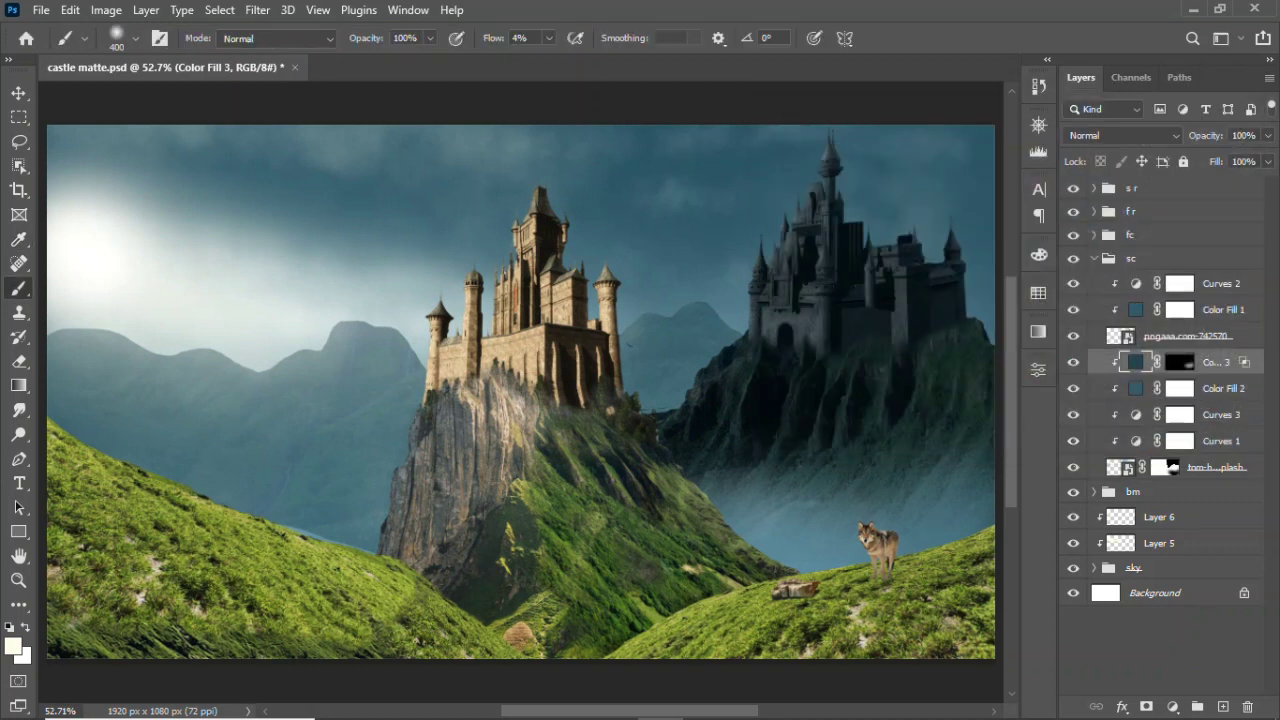
pyautogui.doubleClick(1190, 362)
pyautogui.press('Escape')
pyautogui.moveTo(1267, 135)
pyautogui.mouseDown()
pyautogui.moveTo(1221, 157)
pyautogui.moveTo(1240, 157)
pyautogui.mouseUp()
pyautogui.click(1124, 135)
pyautogui.click(1110, 565)
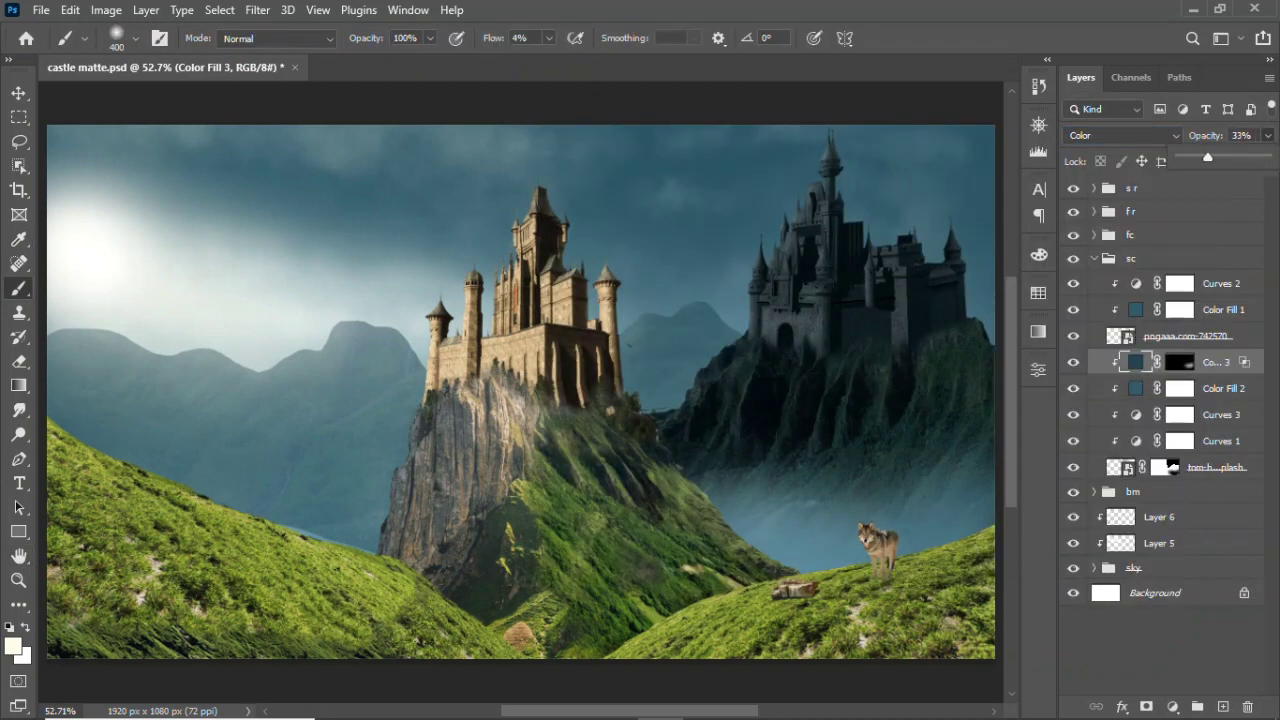
# - Shift the dark castle group slightly to the left
pyautogui.click(1094, 258)
pyautogui.press('v')
pyautogui.moveTo(843, 241)
pyautogui.mouseDown()
pyautogui.moveTo(812, 243)
pyautogui.moveTo(848, 243)
pyautogui.mouseUp()
# - Paint on the dark cliff's layer mask to darken the fog around the wolf
pyautogui.click(1094, 258)
pyautogui.click(1165, 467)
pyautogui.press('b')
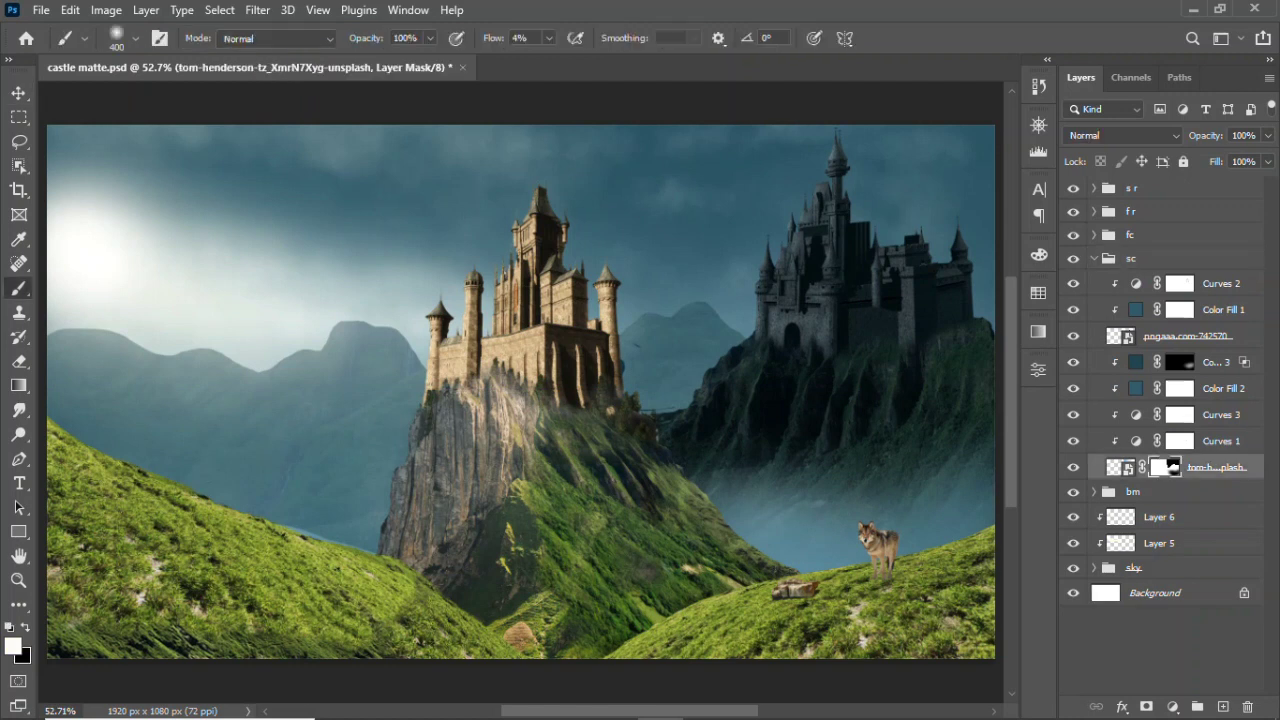
pyautogui.moveTo(800, 500); pyautogui.dragTo(960, 510)
pyautogui.moveTo(740, 510); pyautogui.dragTo(940, 500)
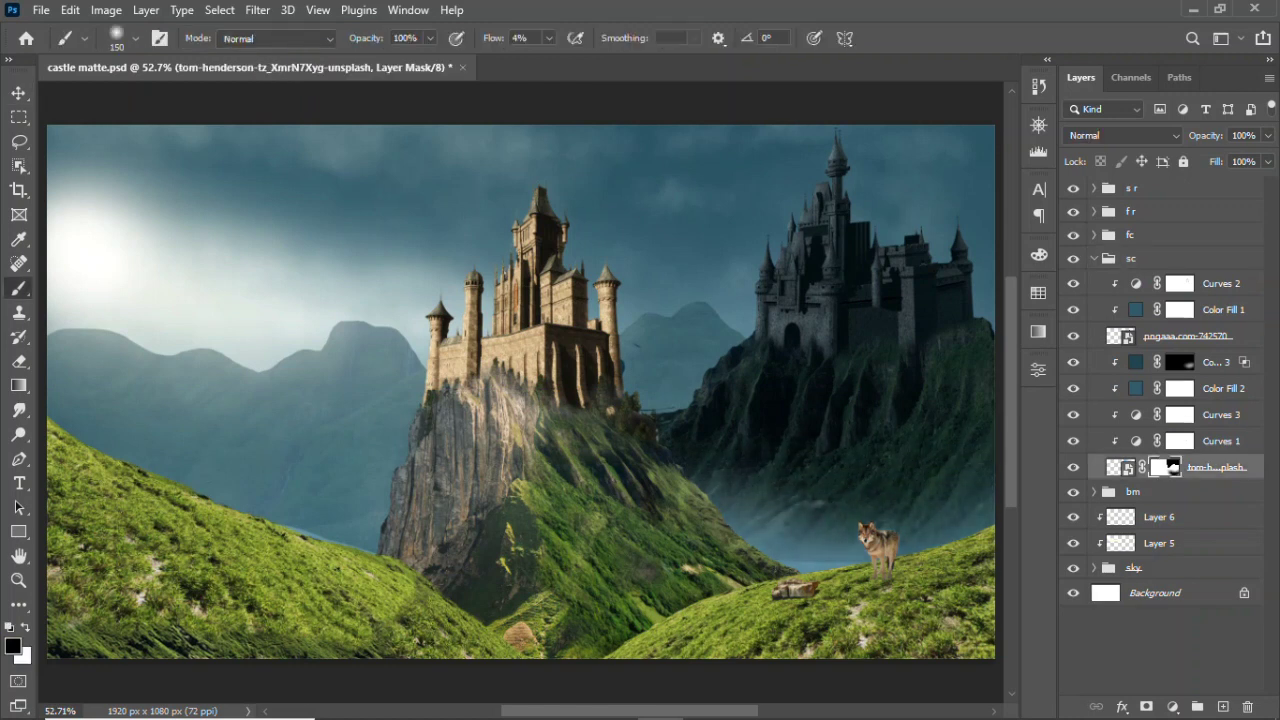
# - Toggle the middle castle group's visibility to compare the scene with and without it
pyautogui.press('v')
pyautogui.click(1220, 283)
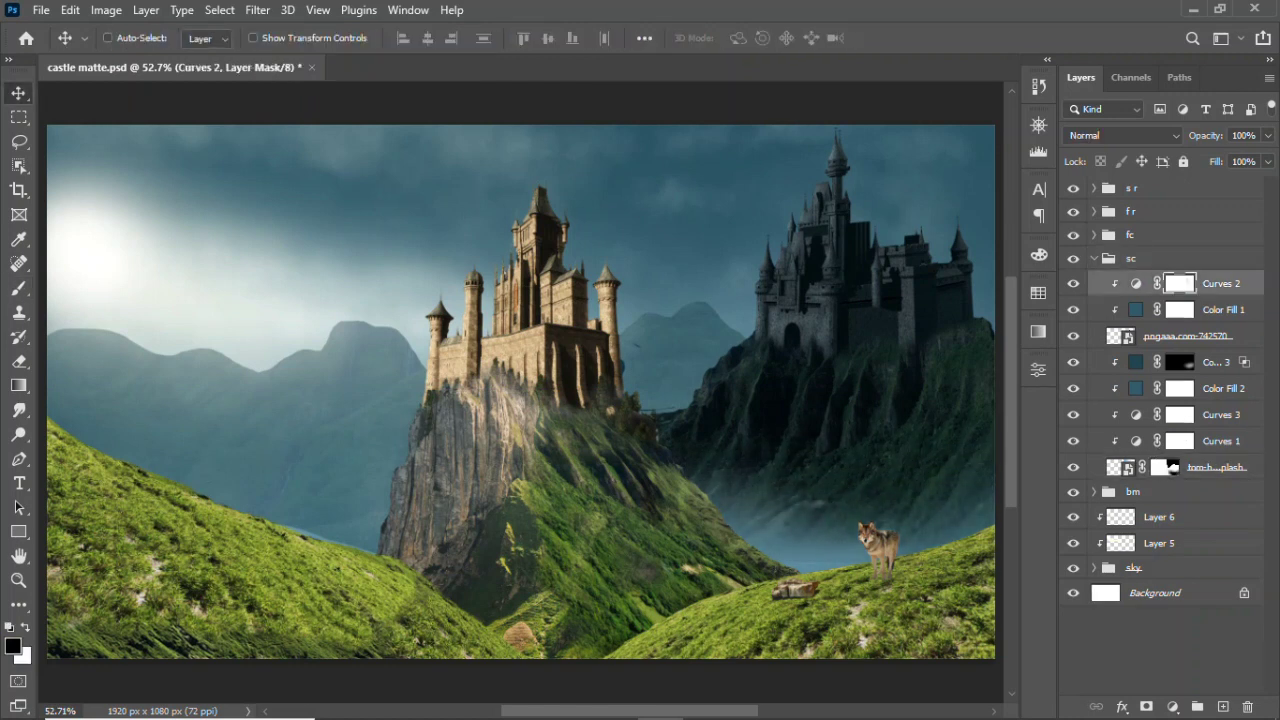
pyautogui.click(1094, 258)
pyautogui.click(1073, 234)
pyautogui.click(1094, 234)
pyautogui.click(1165, 339)
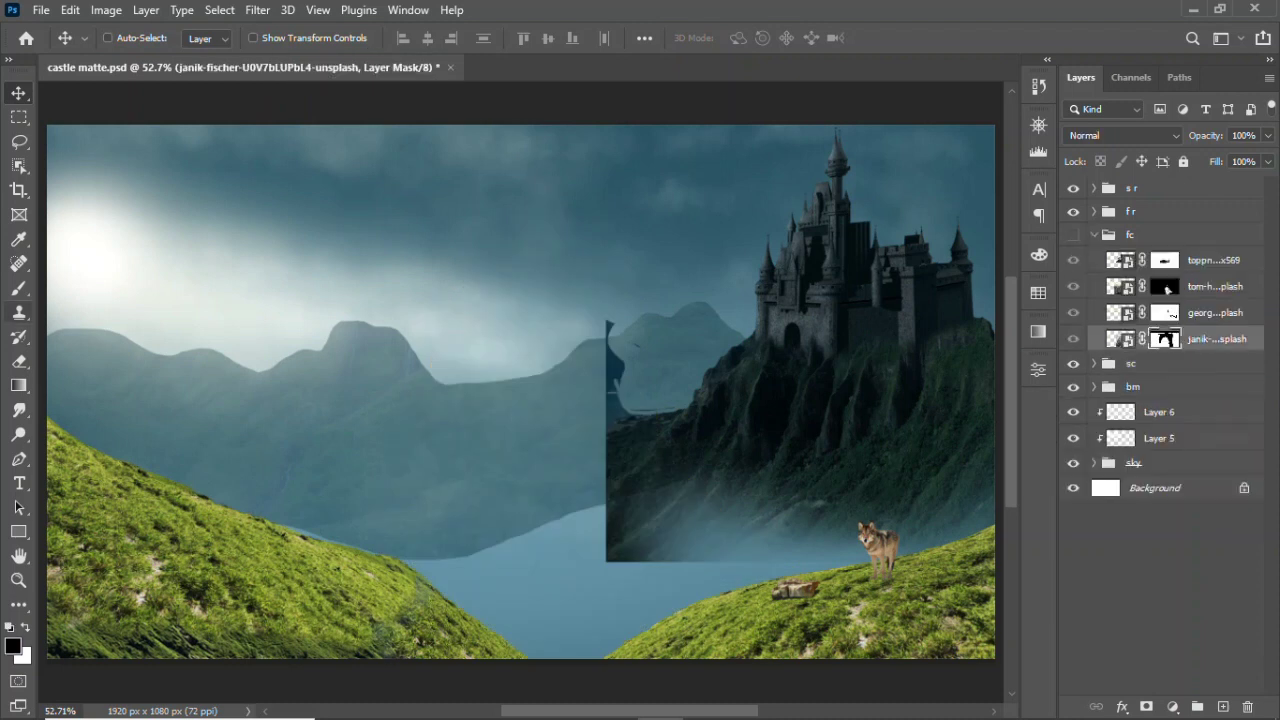
pyautogui.press('b')
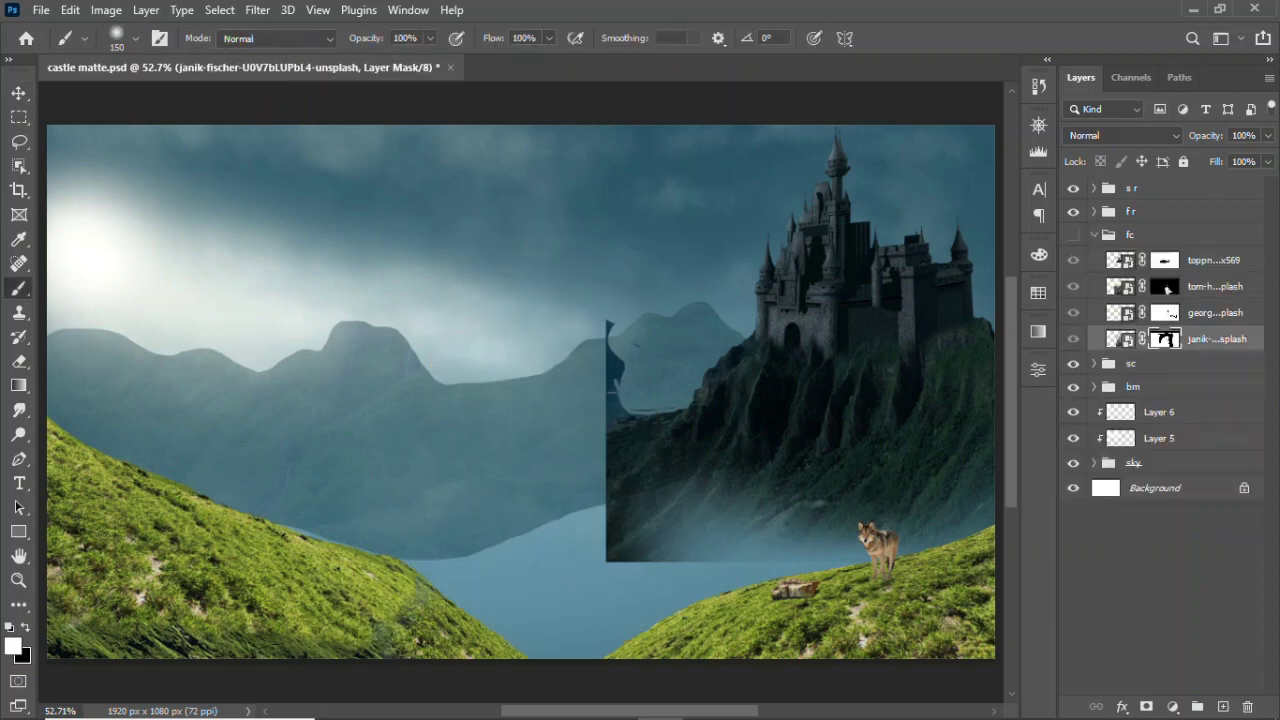
pyautogui.click(1073, 234)
pyautogui.click(1073, 339)
pyautogui.click(1073, 234)
pyautogui.click(1073, 234)
pyautogui.click(1120, 339)
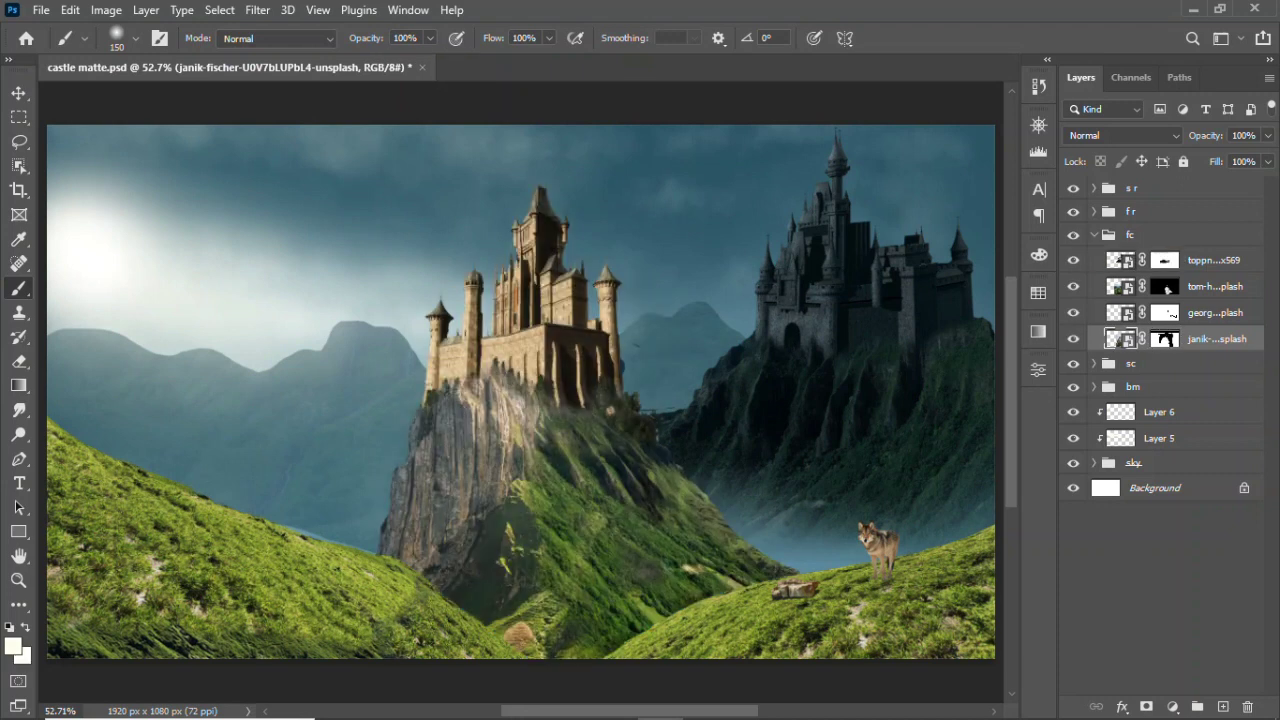
pyautogui.click(1094, 234)
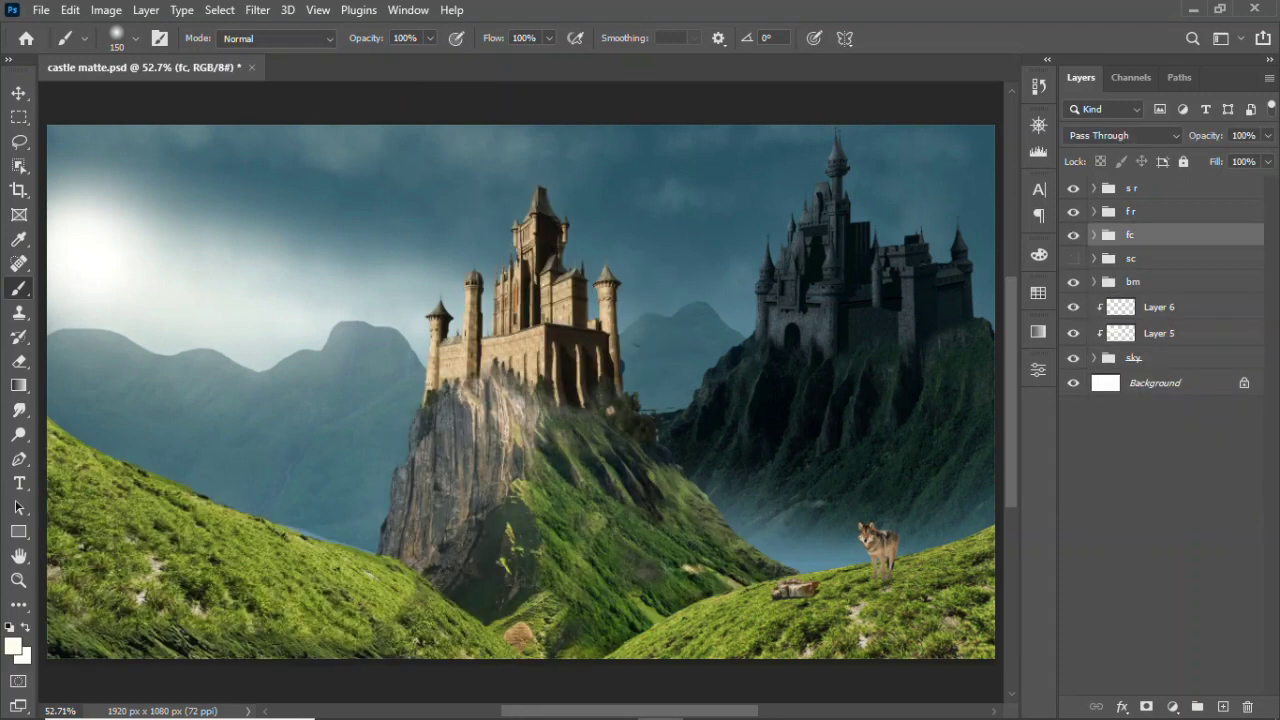
# - With the middle castle hidden, paint black on the dark cliff mask to soften its left edge
pyautogui.click(1073, 258)
pyautogui.click(1094, 258)
pyautogui.click(1073, 234)
pyautogui.click(1166, 467)
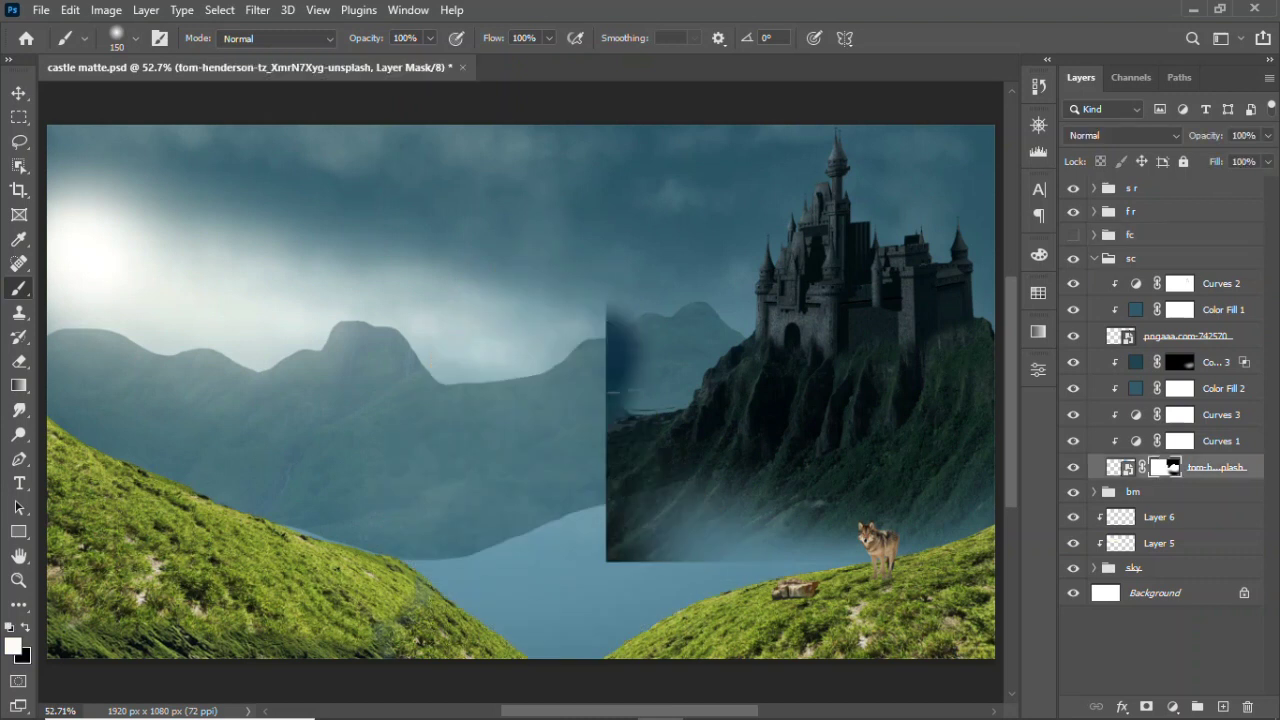
pyautogui.press('d')
pyautogui.moveTo(627, 310); pyautogui.dragTo(627, 440)
pyautogui.moveTo(700, 550); pyautogui.dragTo(615, 450)
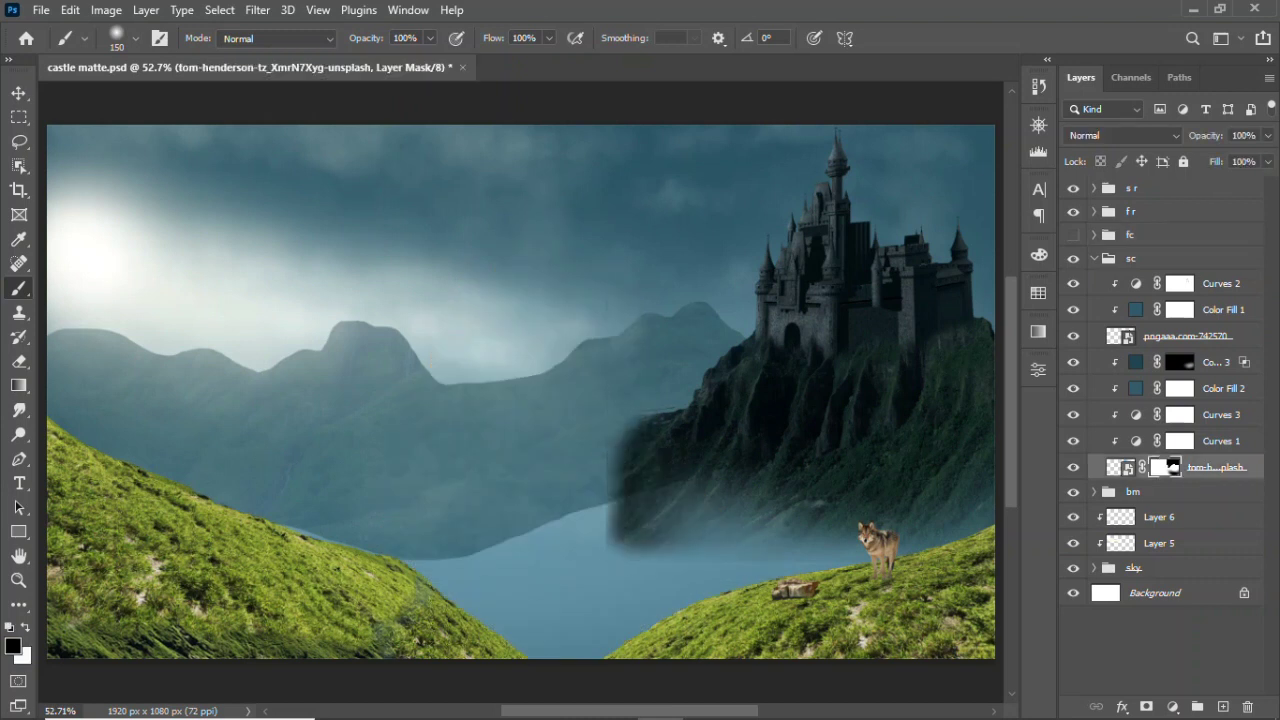
# - Collapse the dark castle group and show the middle castle group again
pyautogui.press('v')
pyautogui.click(1150, 258)
pyautogui.click(1094, 258)
pyautogui.click(1073, 234)
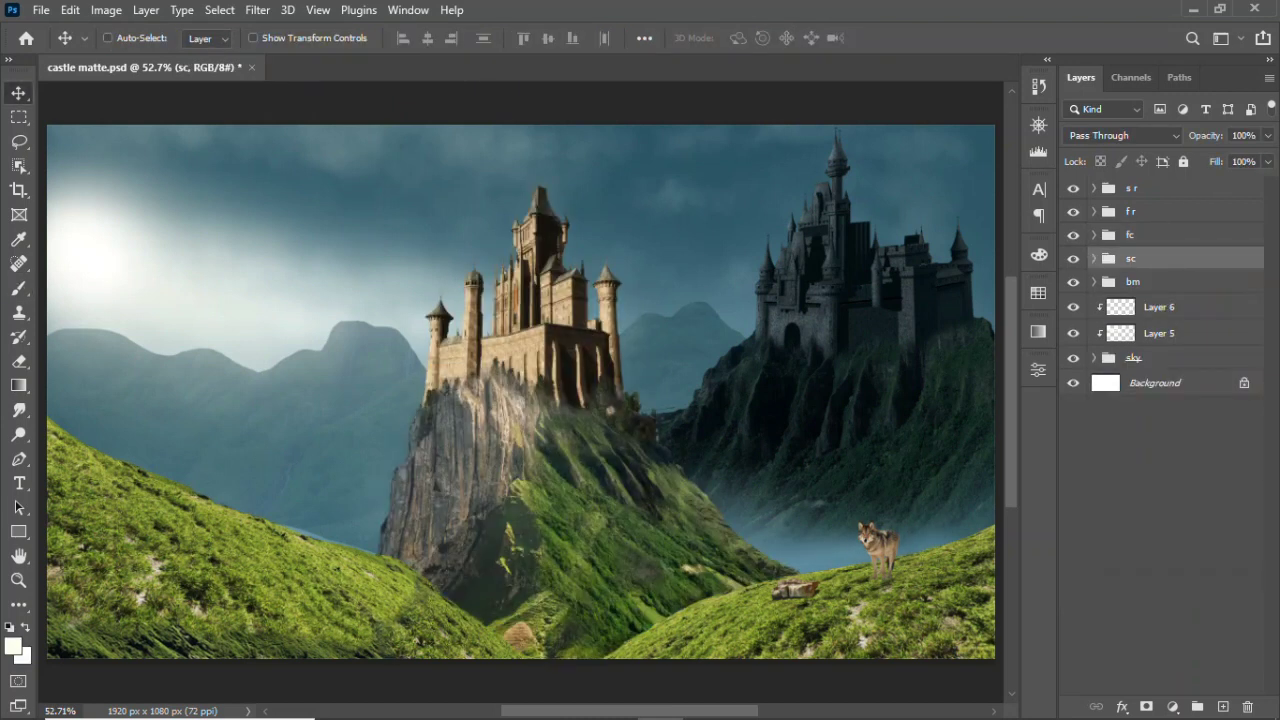
pyautogui.click(1094, 234)
# - Add a teal Solid Color fill above the golden middle castle and lower its opacity
pyautogui.click(1200, 339)
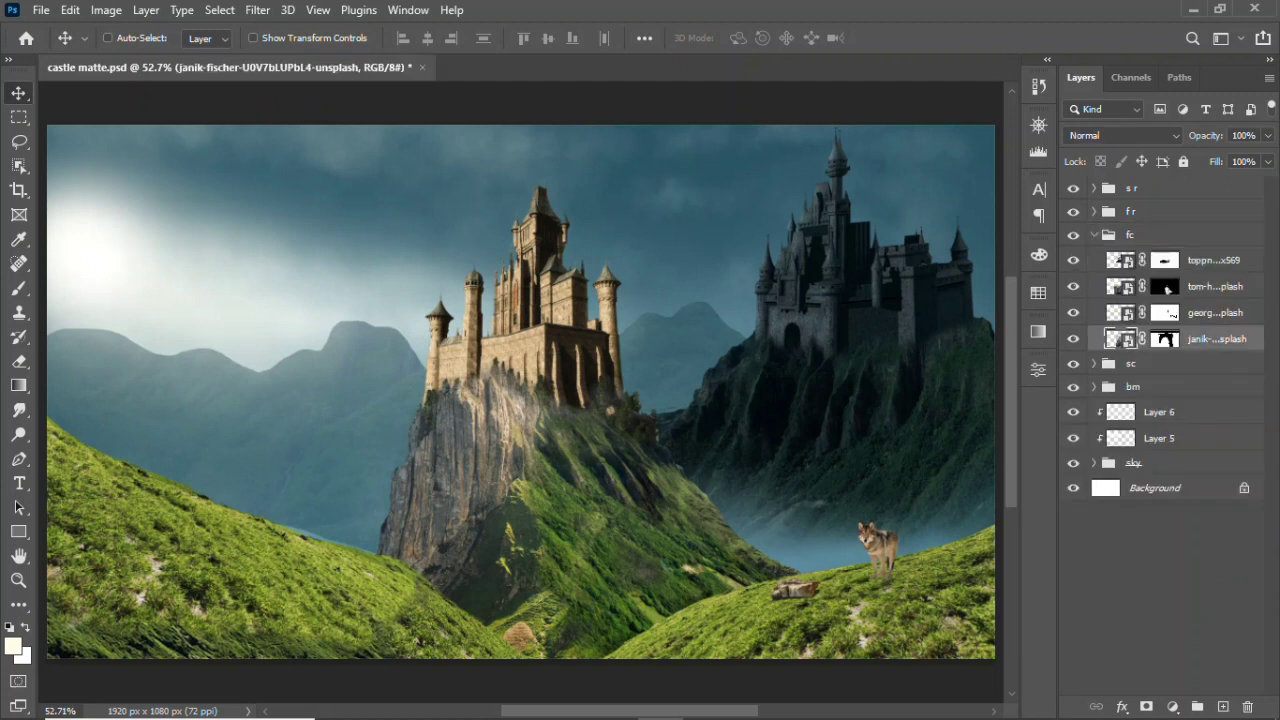
pyautogui.click(1213, 260)
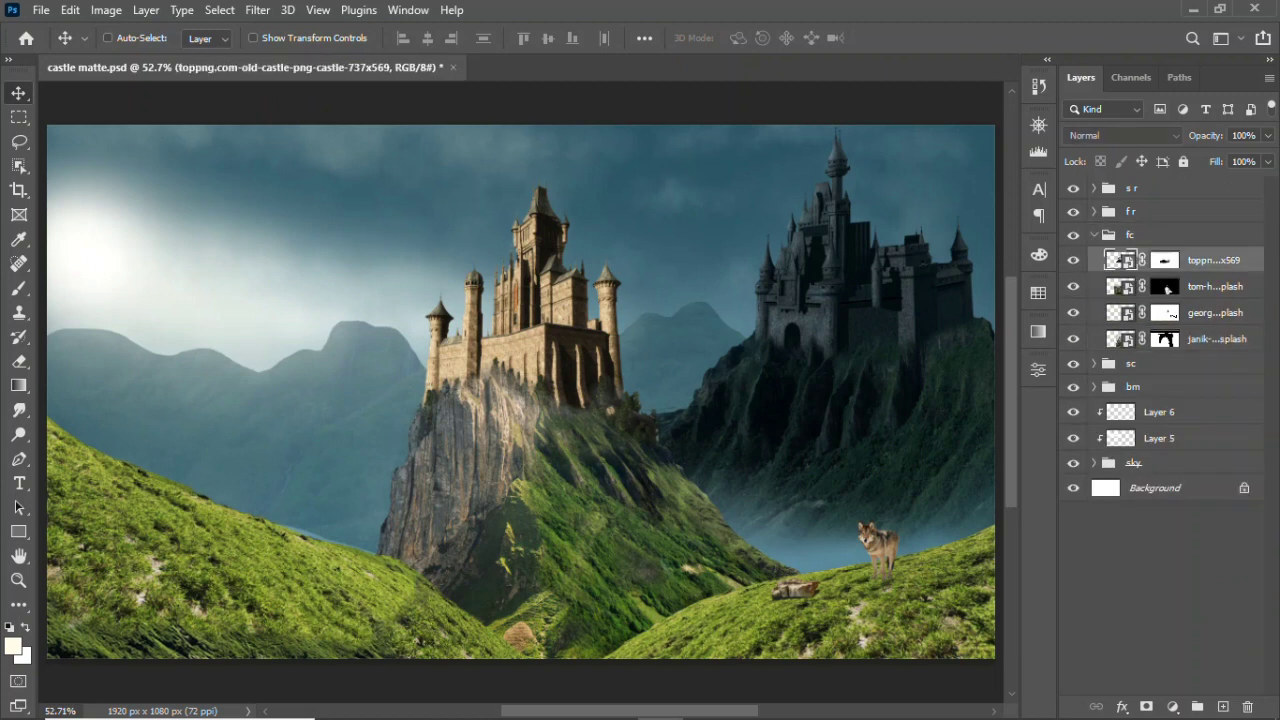
pyautogui.click(1172, 707)
pyautogui.click(1162, 376)
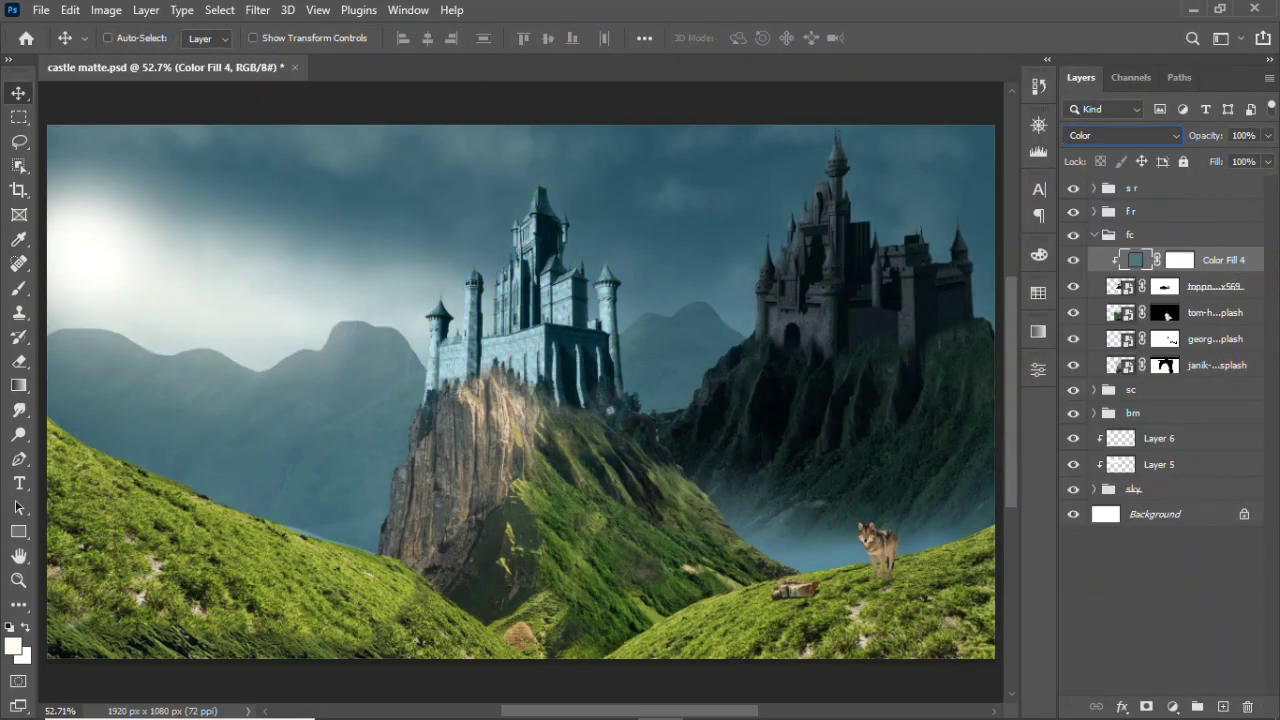
pyautogui.moveTo(1267, 135); pyautogui.dragTo(1237, 157)
# - Duplicate the teal fill, clip the copy to the hill layer, and set the castle tint to 32%
pyautogui.click(1130, 234)
pyautogui.click(1094, 234)
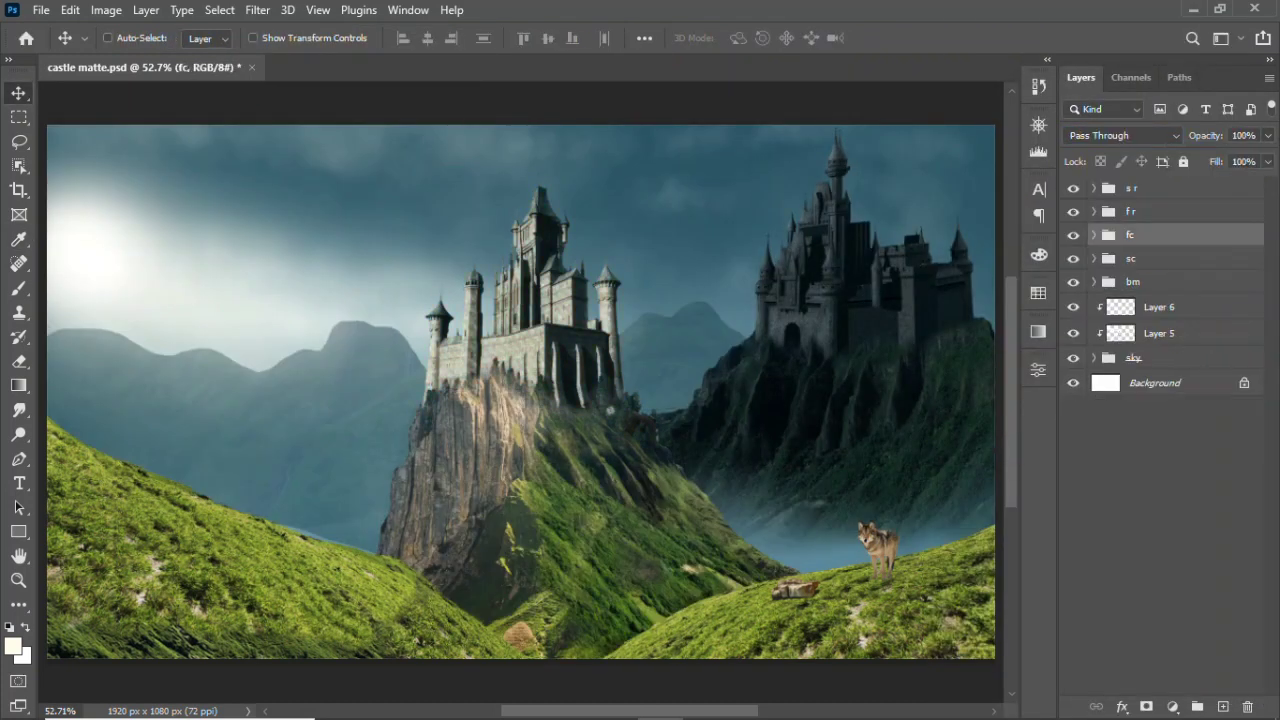
pyautogui.click(1094, 234)
pyautogui.click(1215, 286)
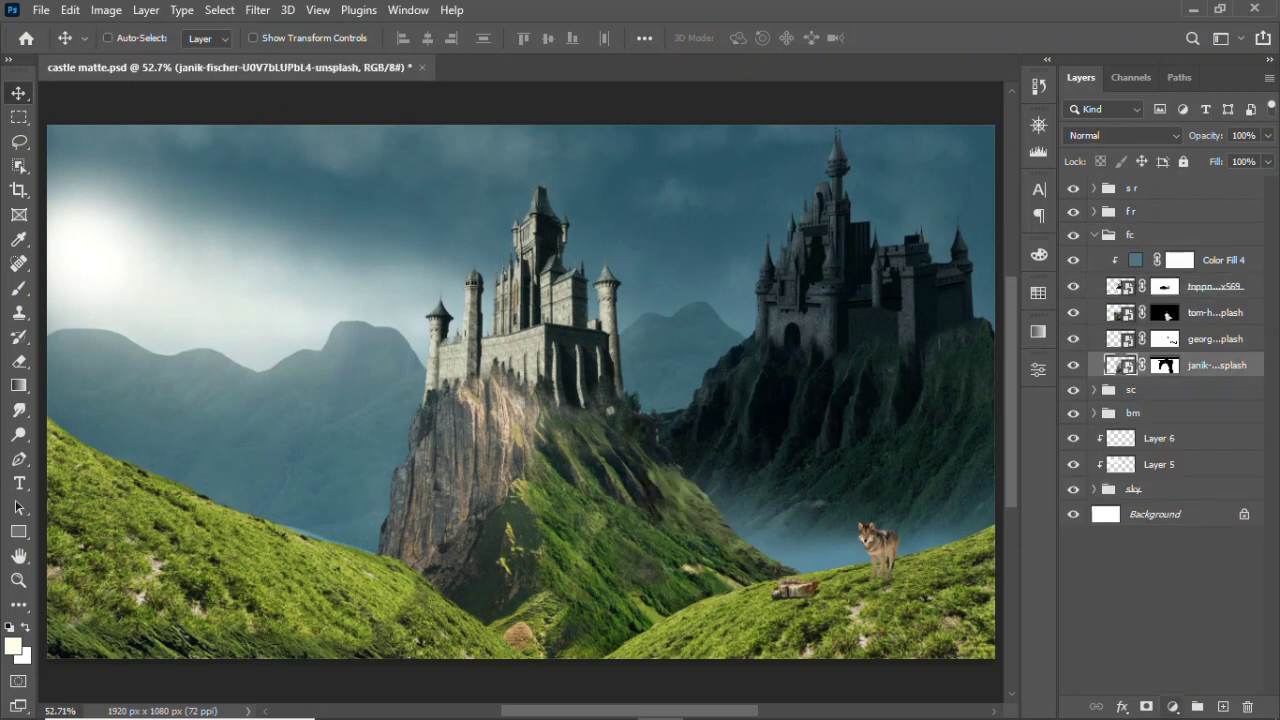
pyautogui.click(1215, 260)
pyautogui.moveTo(1180, 260); pyautogui.dragTo(1120, 355)
pyautogui.hotkey('ctrl', 'alt', 'g')
pyautogui.click(1267, 135)
pyautogui.click(1215, 260)
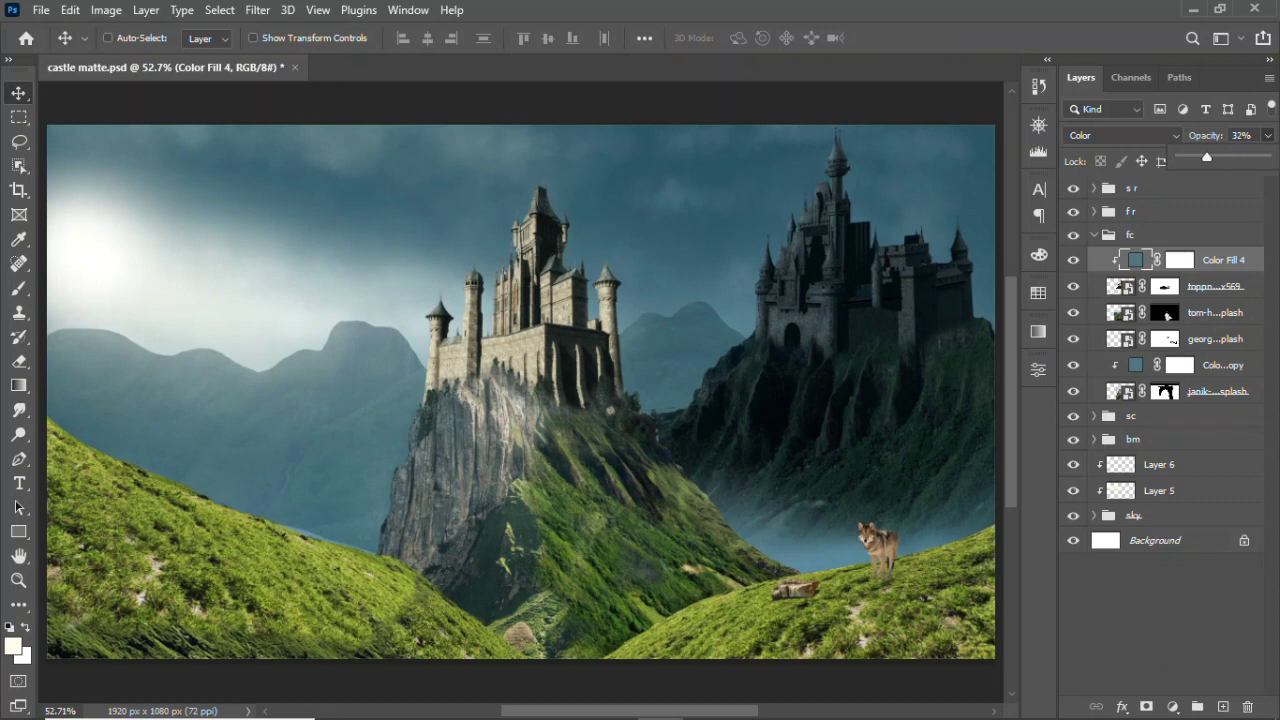
pyautogui.click(1094, 234)
pyautogui.click(1094, 234)
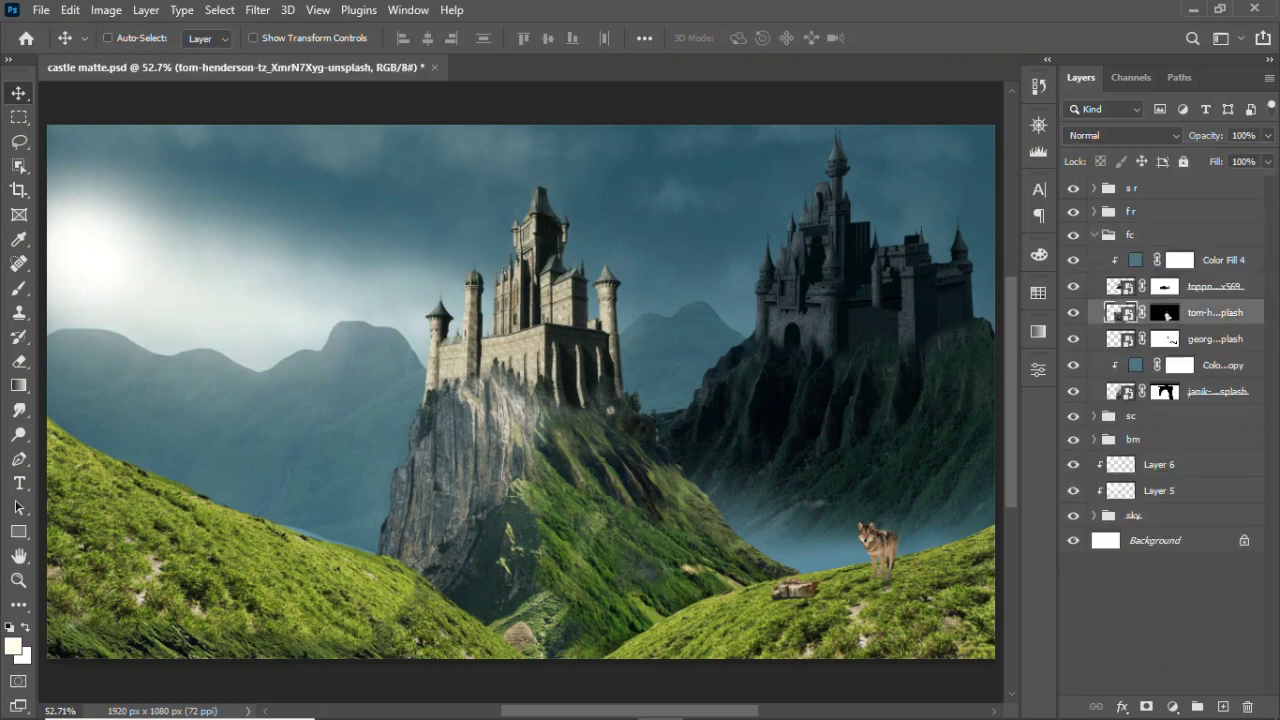
# - Add a desaturating Hue/Saturation and a Color Balance layer to the middle castle
pyautogui.click(1172, 707)
pyautogui.click(1170, 540)
pyautogui.moveTo(878, 532); pyautogui.dragTo(865, 532)
pyautogui.click(1172, 707)
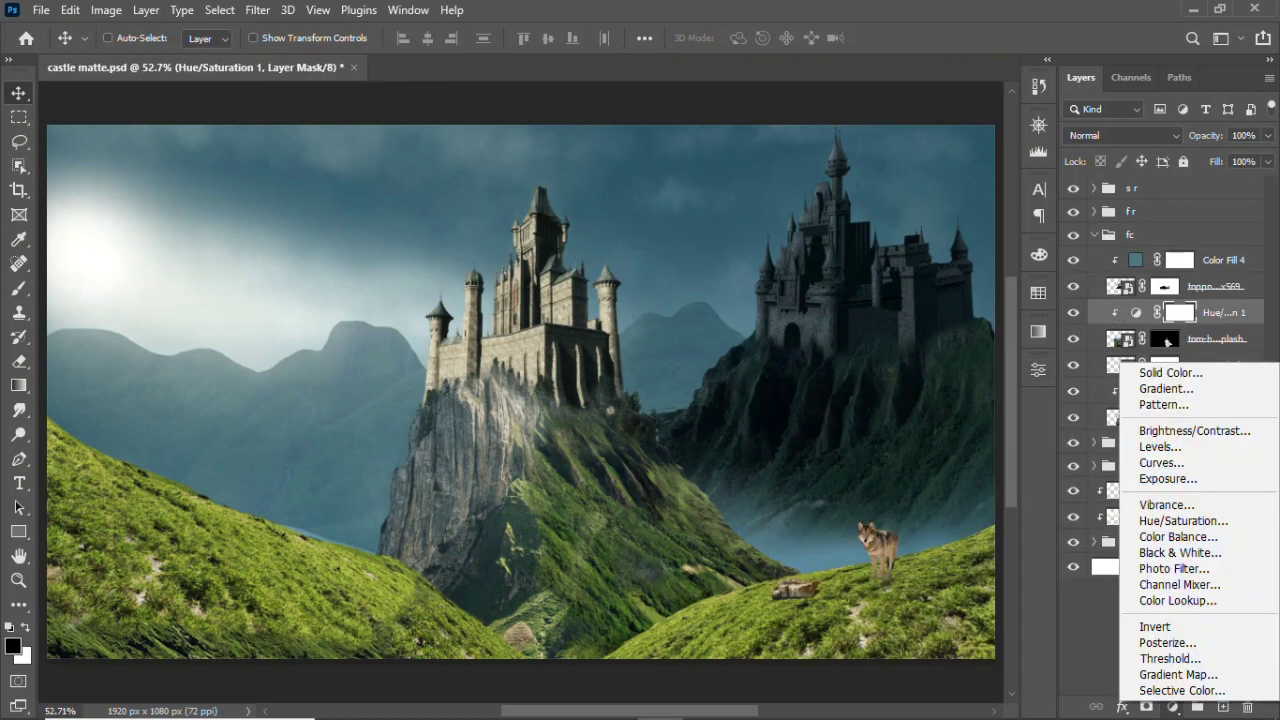
pyautogui.click(1170, 537)
# - Add Hue/Saturation and Color Balance layers to the hill, pushing midtones toward cyan and blue
pyautogui.click(1215, 391)
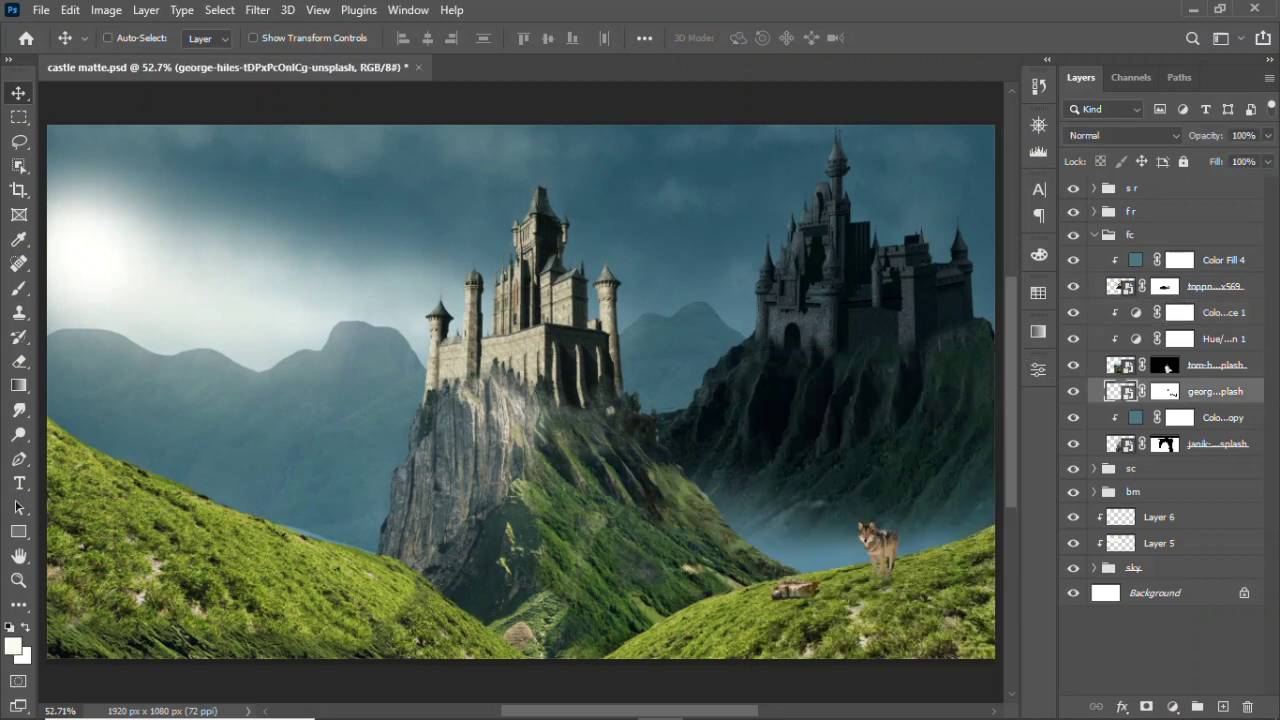
pyautogui.click(1172, 707)
pyautogui.click(1170, 540)
pyautogui.click(1172, 707)
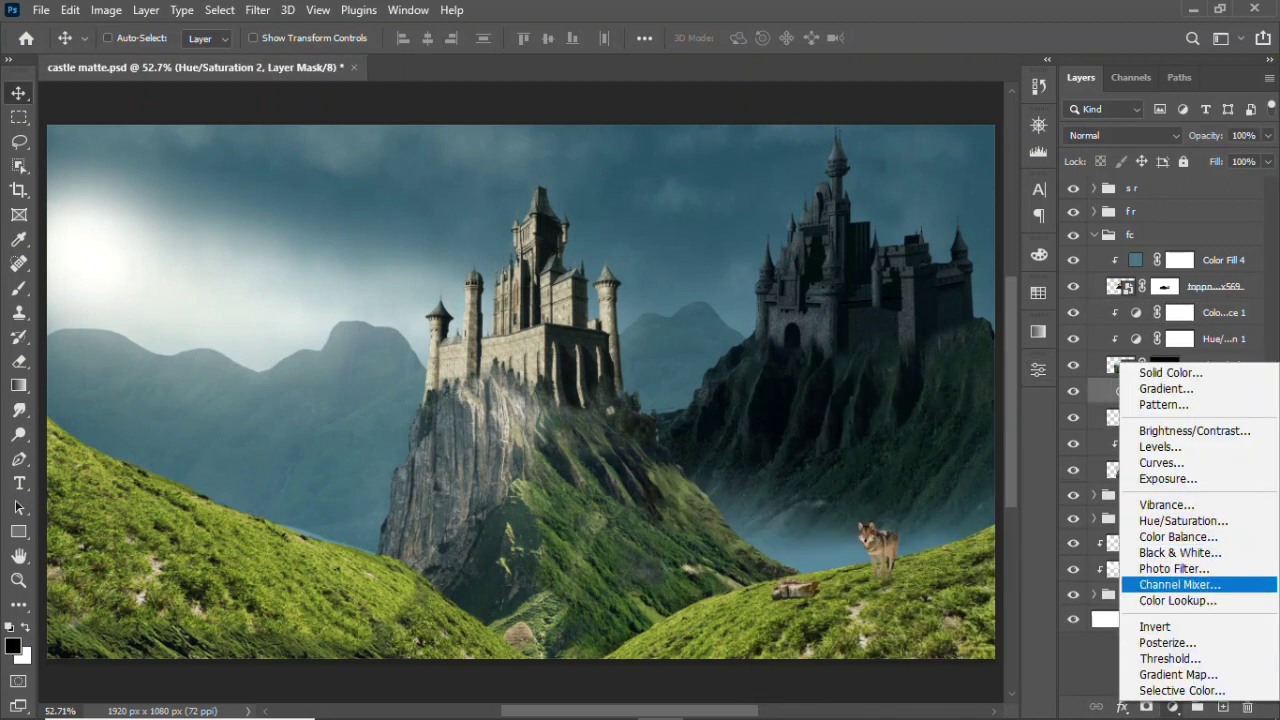
pyautogui.click(1170, 540)
pyautogui.moveTo(854, 467); pyautogui.dragTo(843, 467)
pyautogui.click(878, 681)
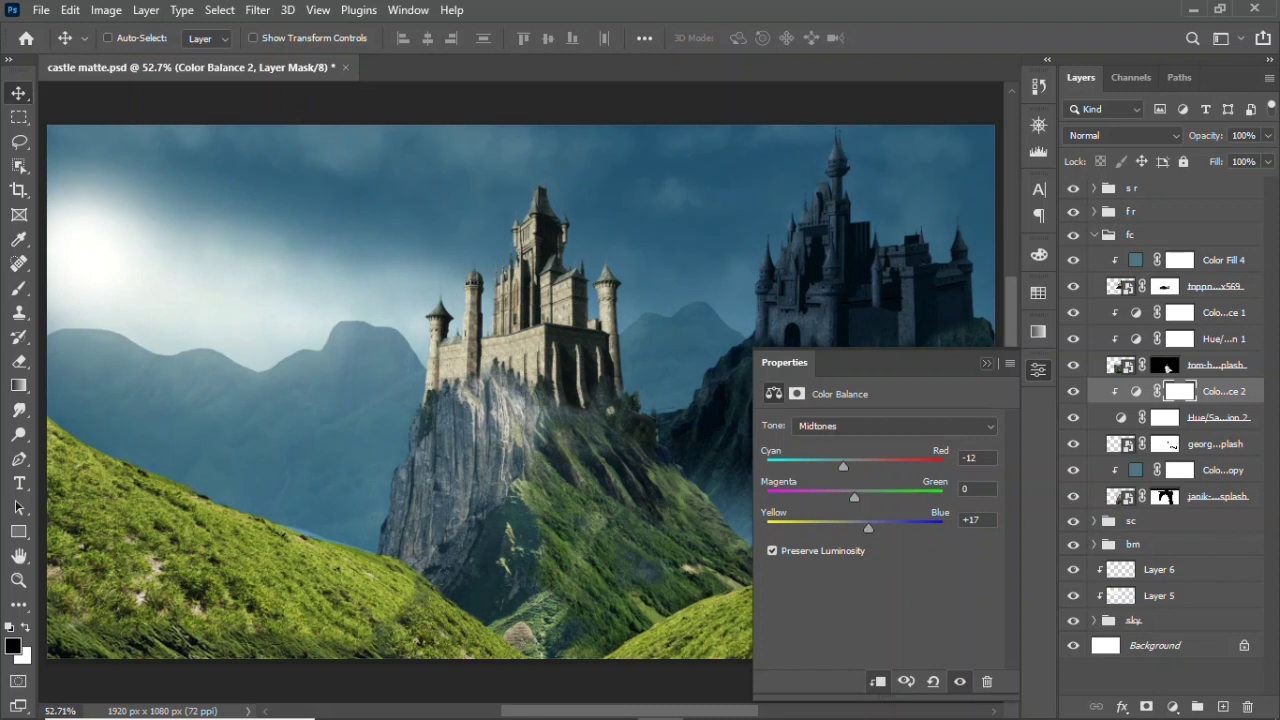
# - Add a Curves layer clipped to the middle castle group, pulling it darker
pyautogui.click(1094, 234)
pyautogui.click(1172, 707)
pyautogui.click(1170, 469)
pyautogui.moveTo(988, 470); pyautogui.dragTo(988, 550)
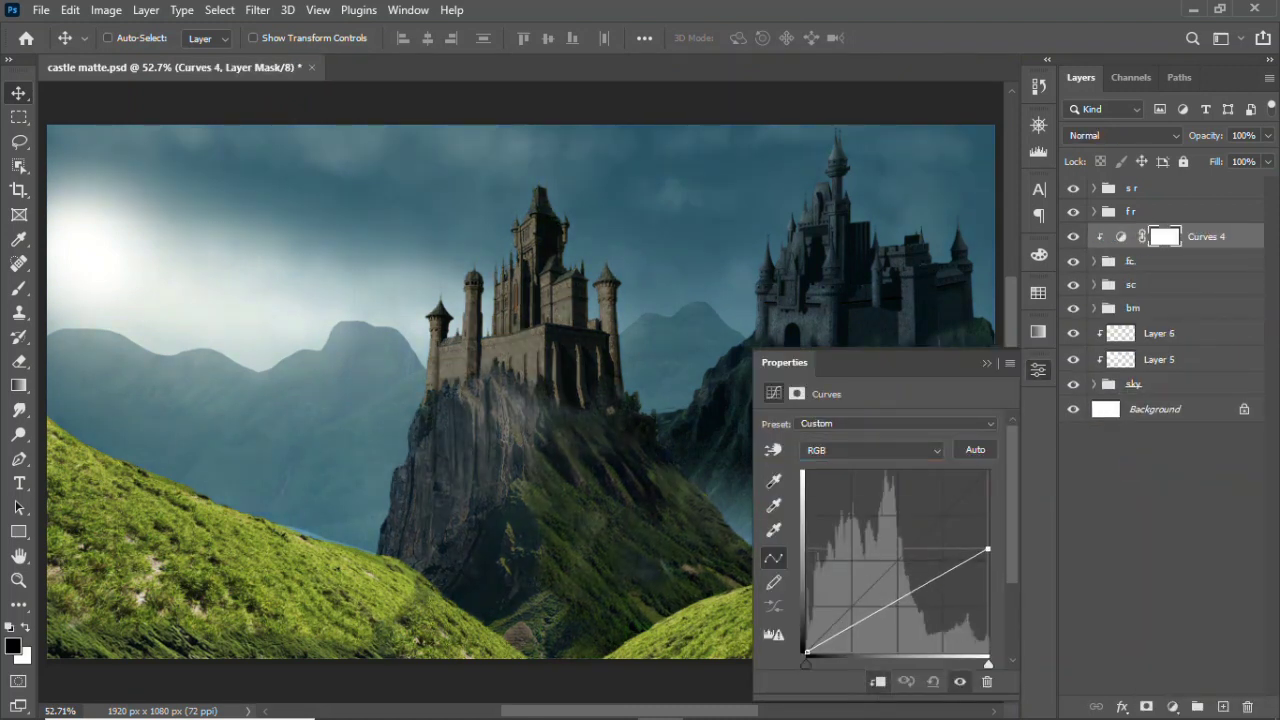
# - Zoom in on the middle castle and set the brush flow to 11%
pyautogui.click(1038, 369)
pyautogui.press('z')
pyautogui.moveTo(364, 322); pyautogui.dragTo(420, 322)
pyautogui.press('b')
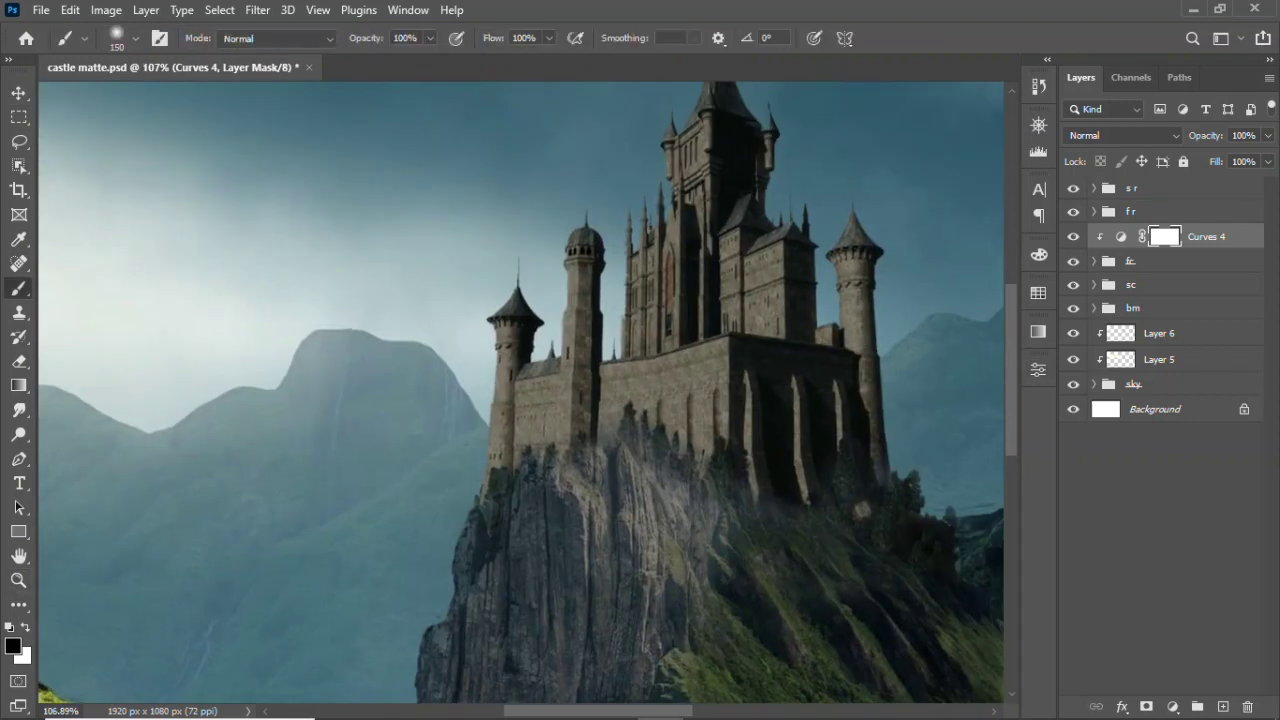
pyautogui.click(548, 38)
pyautogui.moveTo(556, 62); pyautogui.dragTo(472, 62)
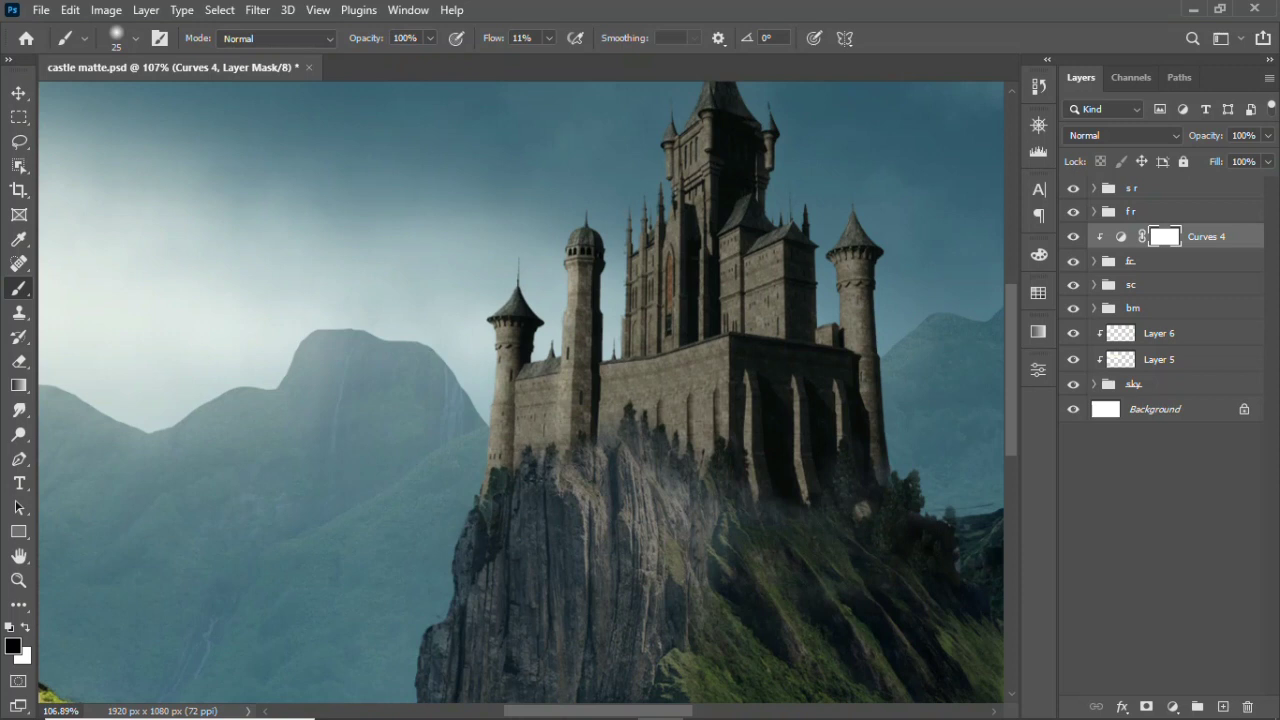
# - Paint on the Curves 4 mask to brighten parts of the castle and its right-hand tower
pyautogui.moveTo(684, 130); pyautogui.dragTo(698, 210)
pyautogui.moveTo(728, 260); pyautogui.dragTo(770, 300)
pyautogui.moveTo(718, 350); pyautogui.dragTo(708, 430)
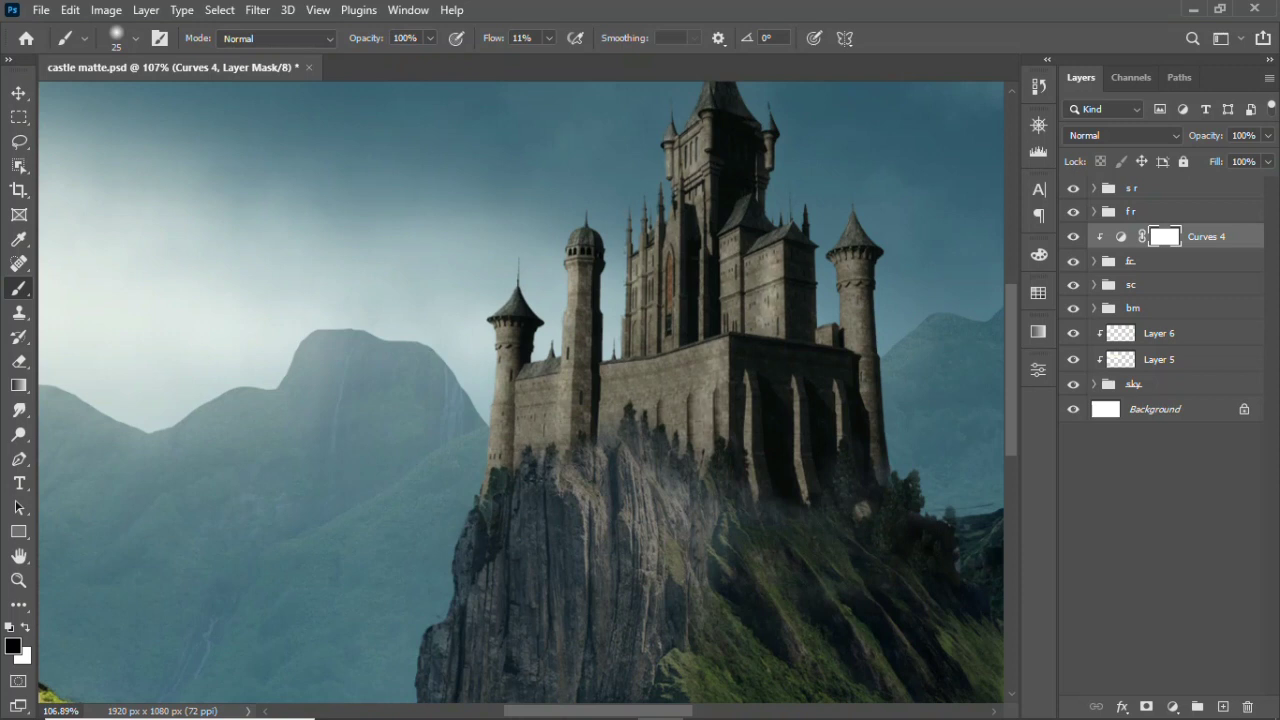
pyautogui.moveTo(690, 370); pyautogui.dragTo(660, 410)
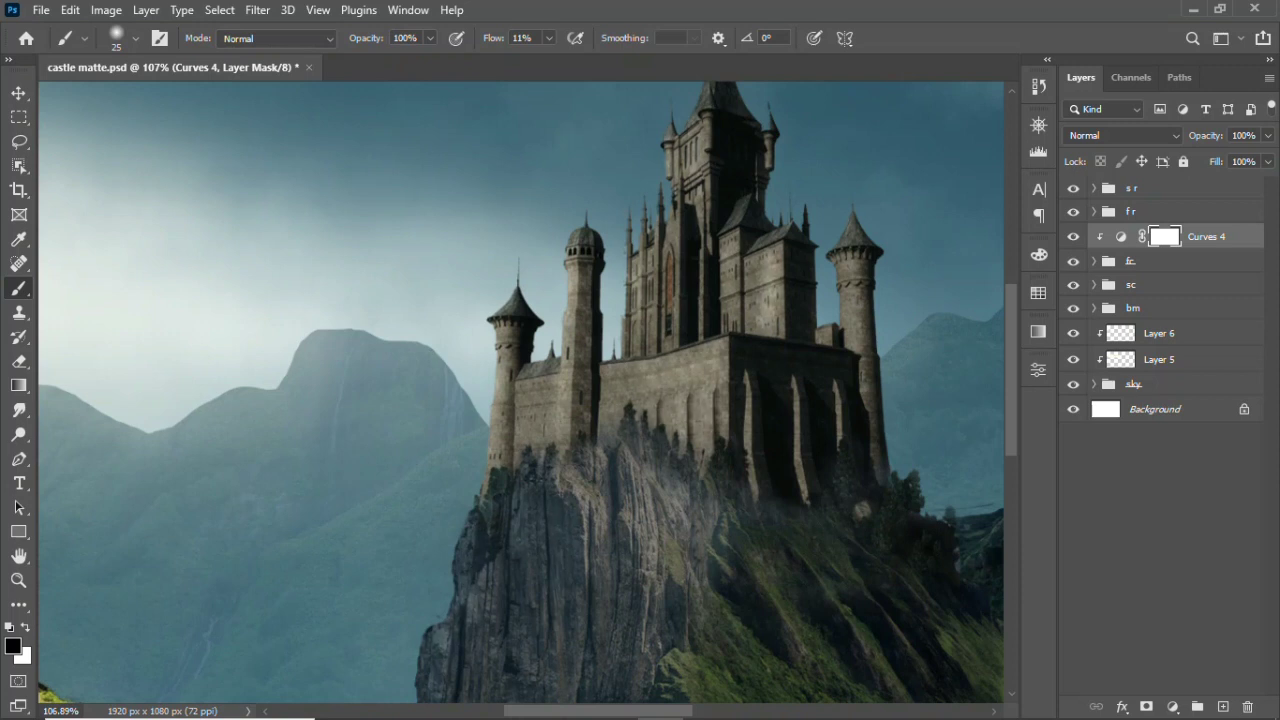
pyautogui.moveTo(846, 216); pyautogui.dragTo(844, 334)
pyautogui.moveTo(430, 697); pyautogui.dragTo(550, 560)
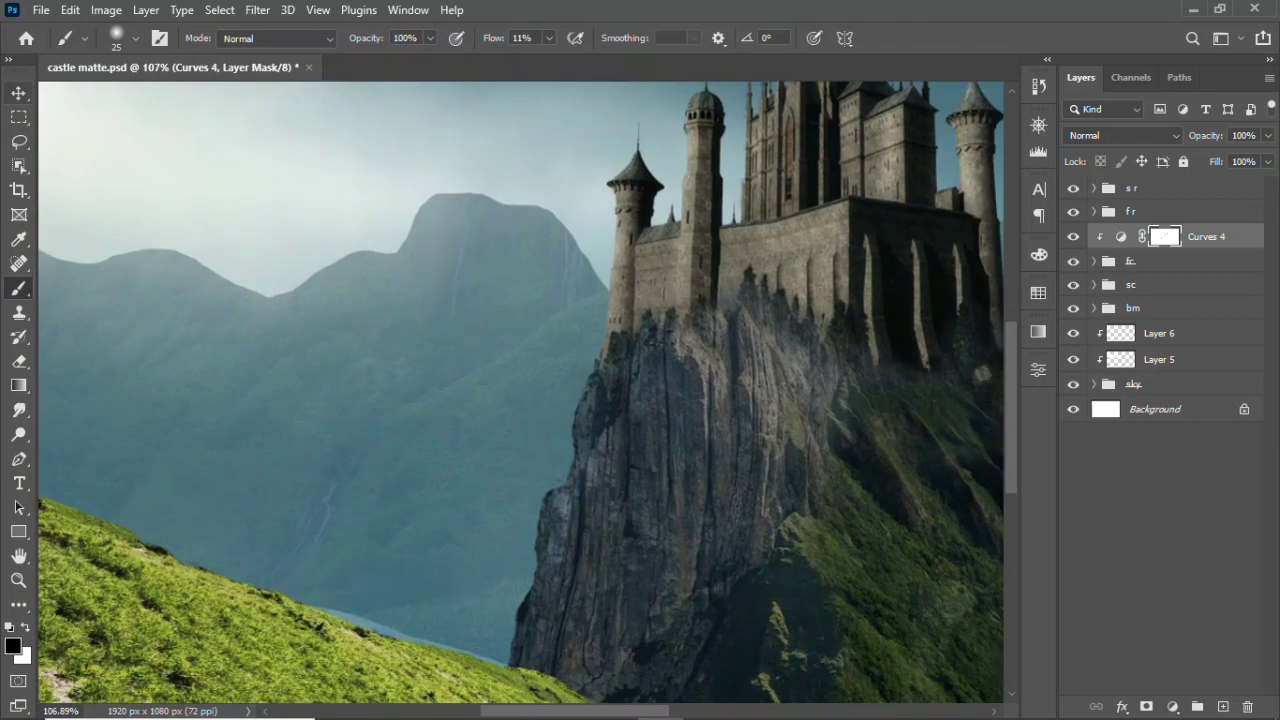
# - Fit the image on screen, try a selection around the left castle, then cancel and deselect
pyautogui.press('v')
pyautogui.hotkey('ctrl', '0')
pyautogui.hotkey('alt', '[')
pyautogui.hotkey('ctrl', 't')
pyautogui.press('Escape')
pyautogui.press('m')
pyautogui.moveTo(310, 151); pyautogui.dragTo(530, 630)
pyautogui.hotkey('ctrl', 't')
pyautogui.press('Escape')
pyautogui.press('v')
pyautogui.hotkey('ctrl', 'd')
pyautogui.hotkey('alt', ']')
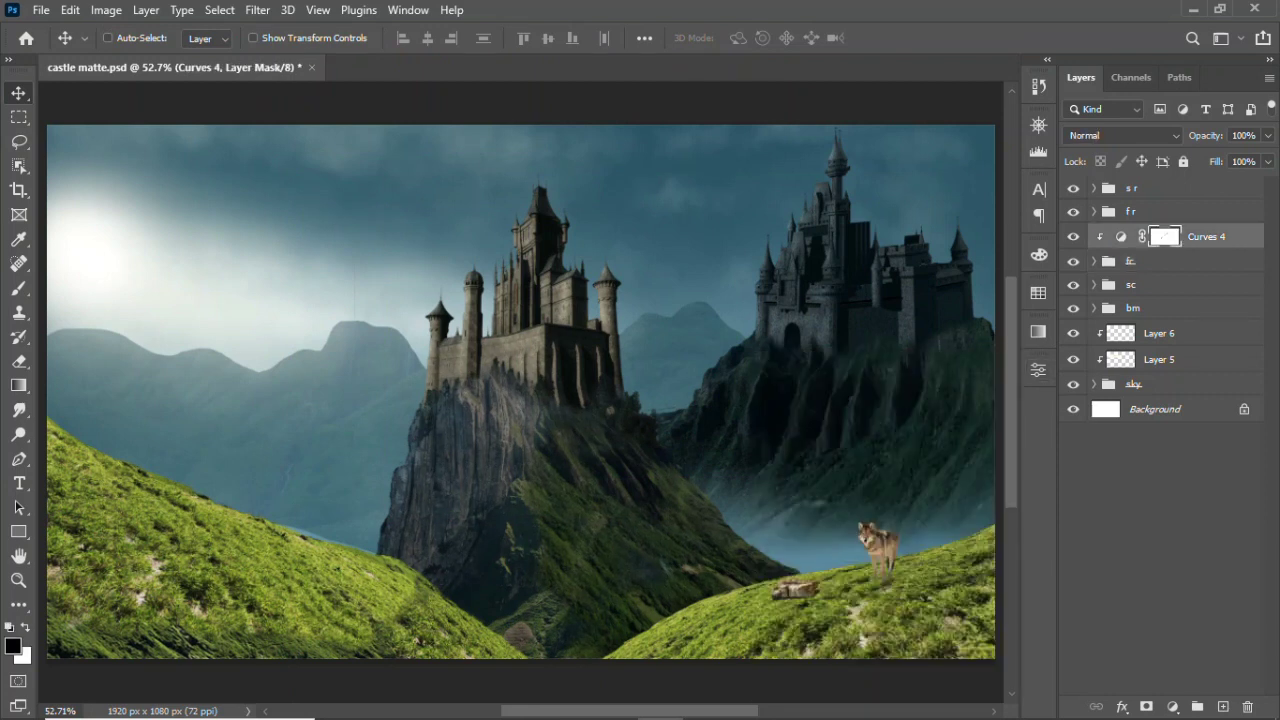
pyautogui.rightClick(1190, 236)
# - Clip Color Fill 5 to the castle as dark teal in Color mode at about 26% opacity
pyautogui.click(991, 360)
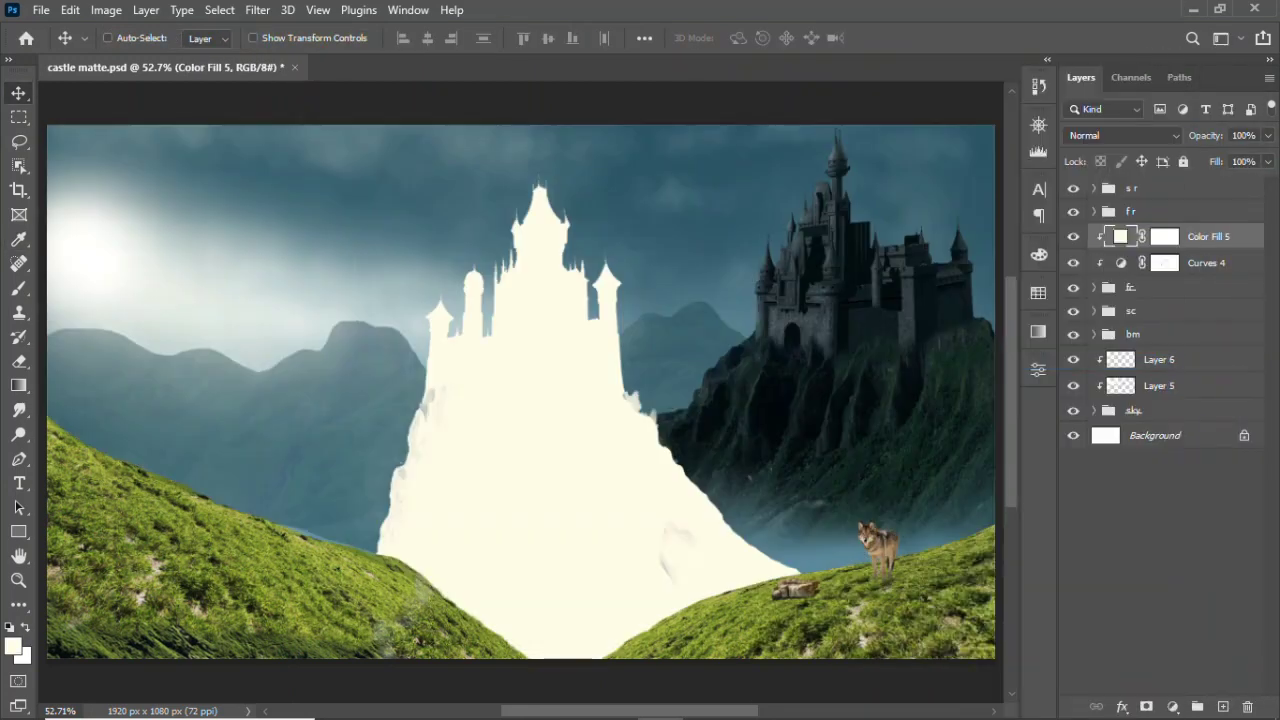
pyautogui.doubleClick(1120, 236)
pyautogui.click(1194, 131)
pyautogui.click(1124, 135)
pyautogui.click(1100, 566)
pyautogui.moveTo(1267, 135); pyautogui.dragTo(1206, 157)
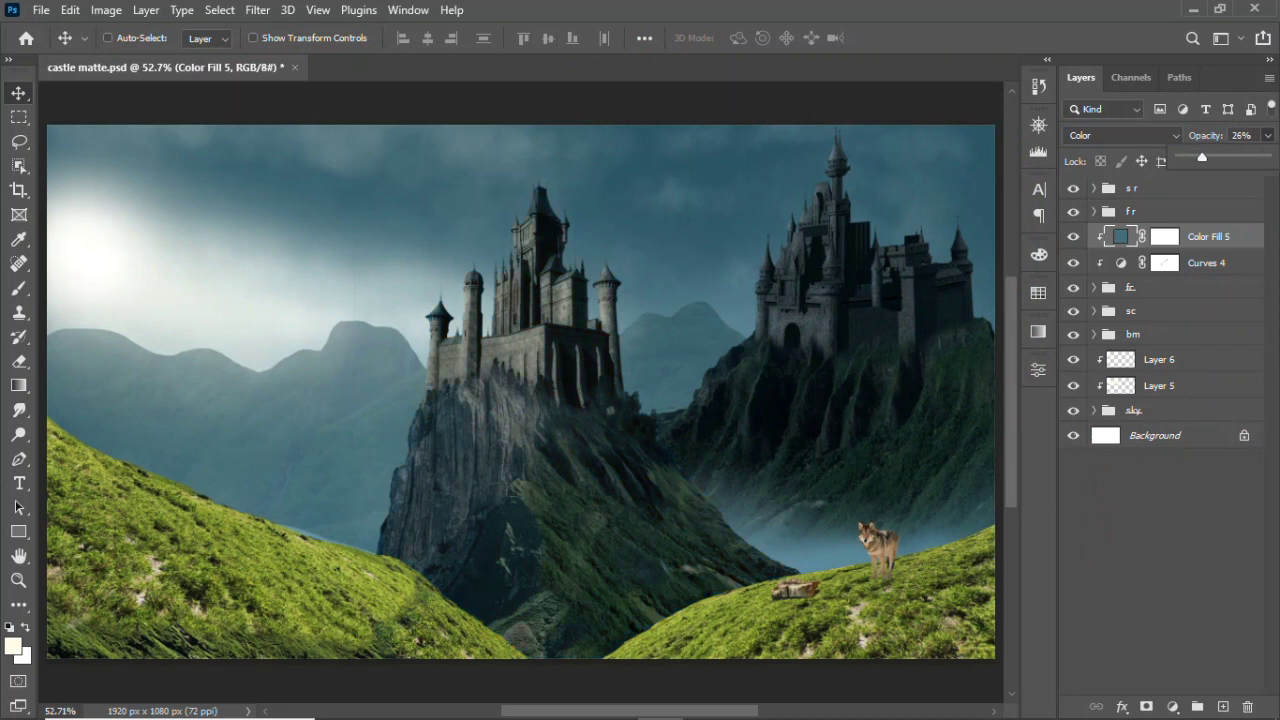
pyautogui.click(1160, 550)
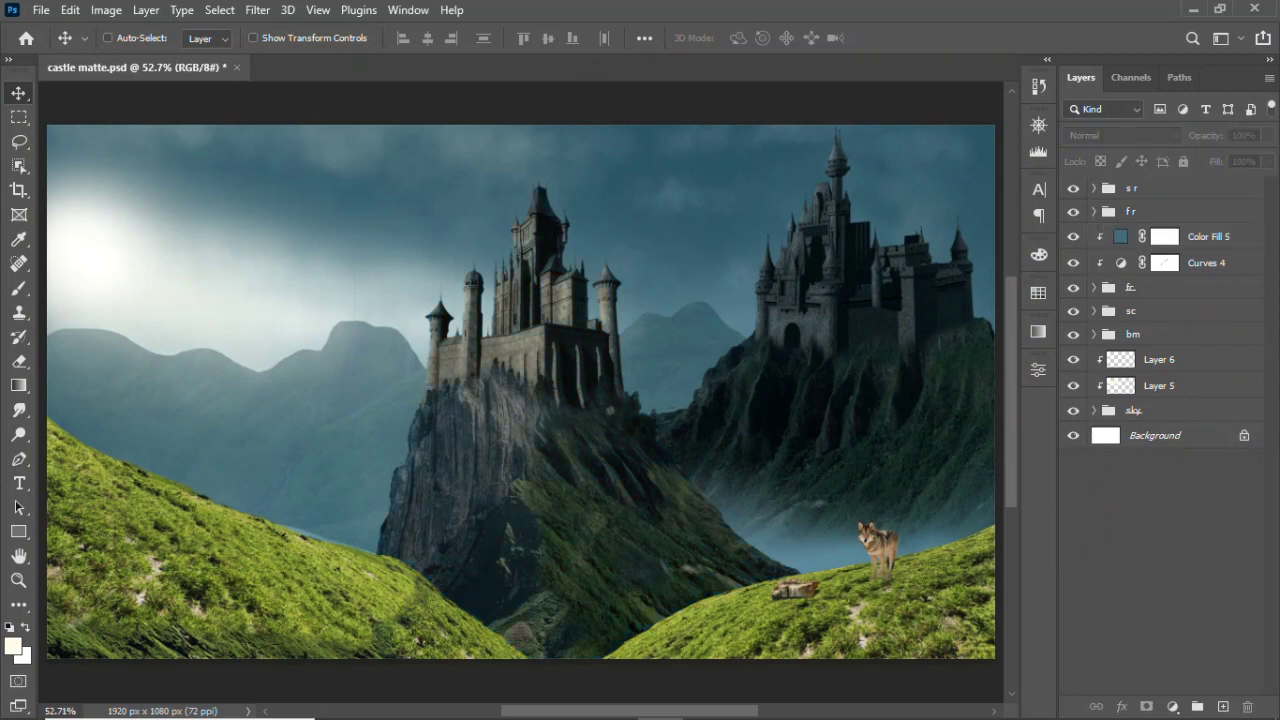
# - Free Transform the fr group to raise the left hill's slope
pyautogui.click(1180, 211)
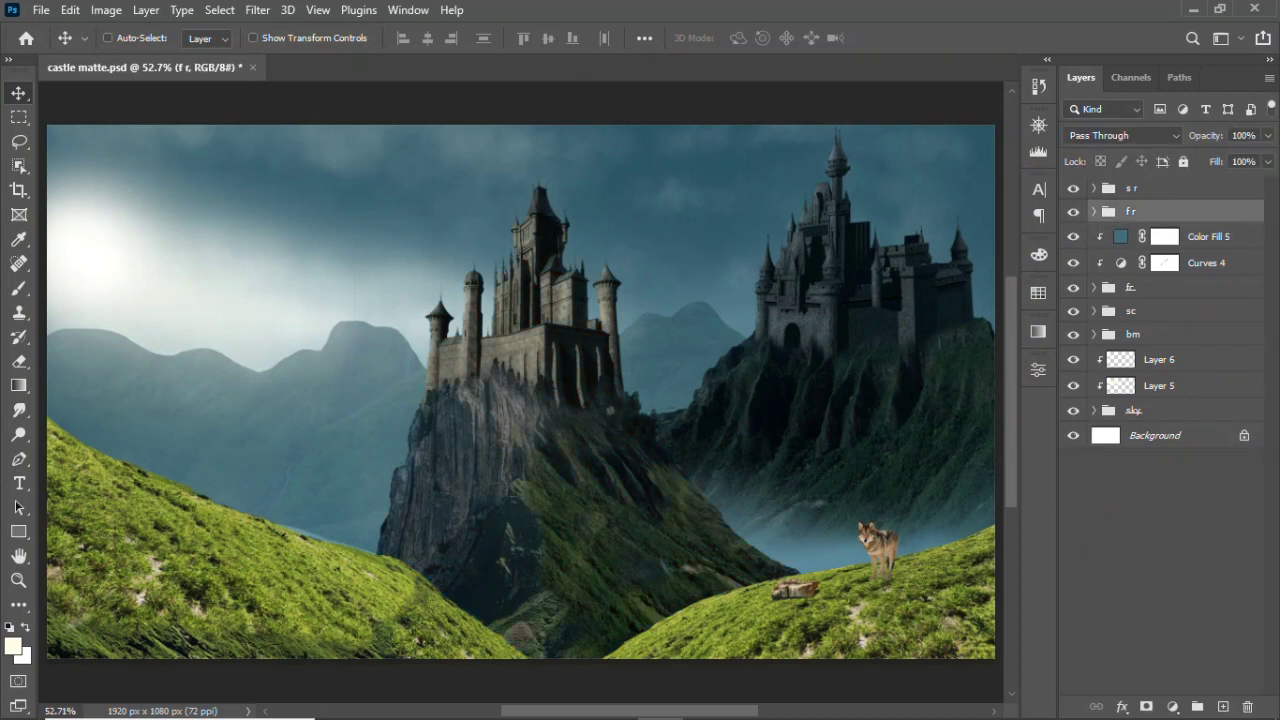
pyautogui.hotkey('ctrl', 't')
pyautogui.moveTo(251, 406); pyautogui.dragTo(263, 389)
pyautogui.press('Return')
# - Add a darkening Curves layer, paint the left hill back in its mask, then add Color Balance
pyautogui.click(1172, 706)
pyautogui.click(1160, 466)
pyautogui.moveTo(988, 470); pyautogui.dragTo(988, 590)
pyautogui.click(1038, 369)
pyautogui.press('b')
pyautogui.moveTo(120, 460)
pyautogui.mouseDown()
pyautogui.moveTo(360, 570)
pyautogui.moveTo(110, 460)
pyautogui.mouseUp()
pyautogui.click(1172, 706)
pyautogui.click(1165, 528)
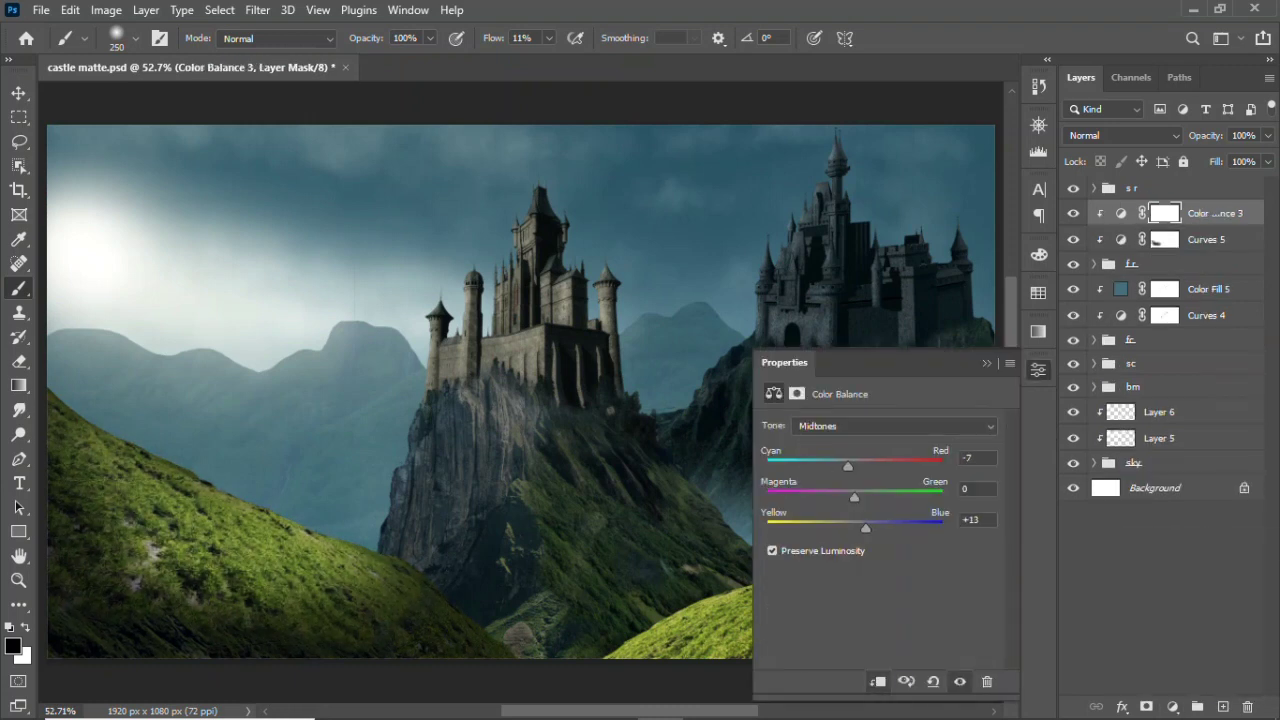
# - Add a Curves 6 adjustment clipped to the splash hillside layer in the s r group
pyautogui.click(1038, 369)
pyautogui.click(1160, 188)
pyautogui.click(1172, 706)
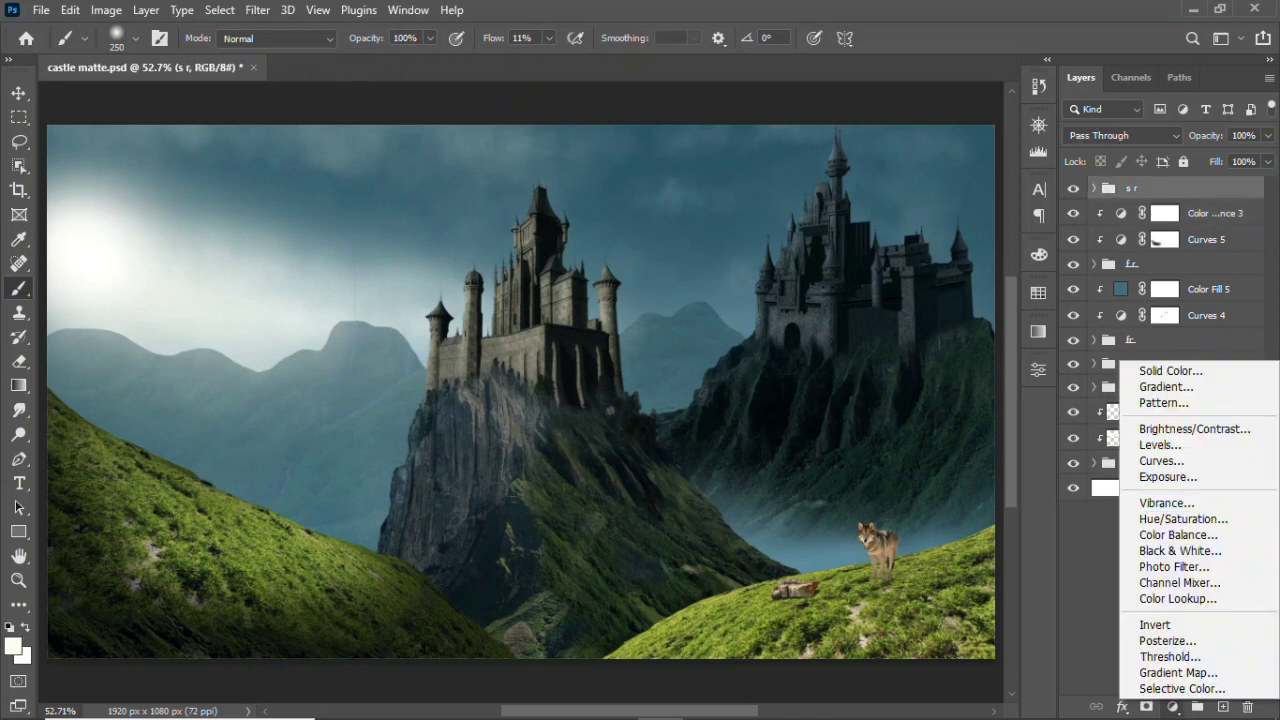
pyautogui.click(1094, 188)
pyautogui.click(1094, 342)
pyautogui.press('x')
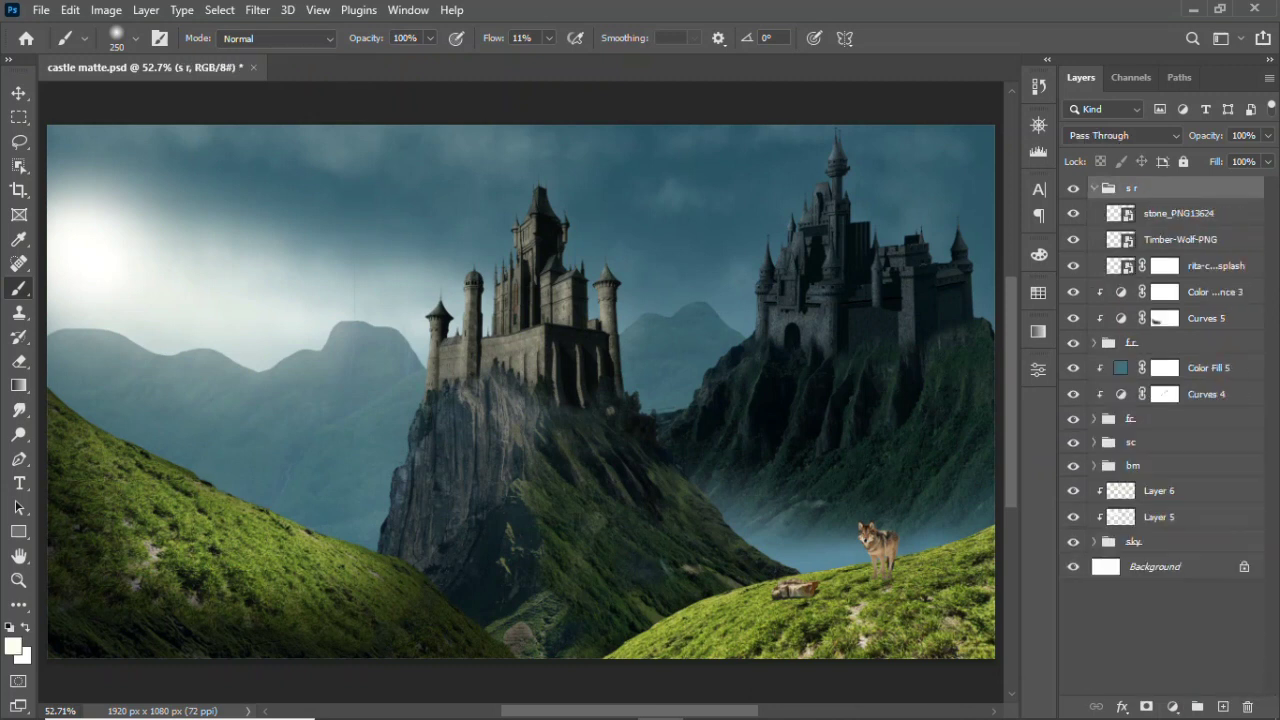
pyautogui.click(1180, 265)
pyautogui.click(1172, 706)
pyautogui.click(1150, 459)
# - Darken and cool Curves 6 by lowering the RGB white point and the Blue curve
pyautogui.moveTo(988, 470); pyautogui.dragTo(988, 540)
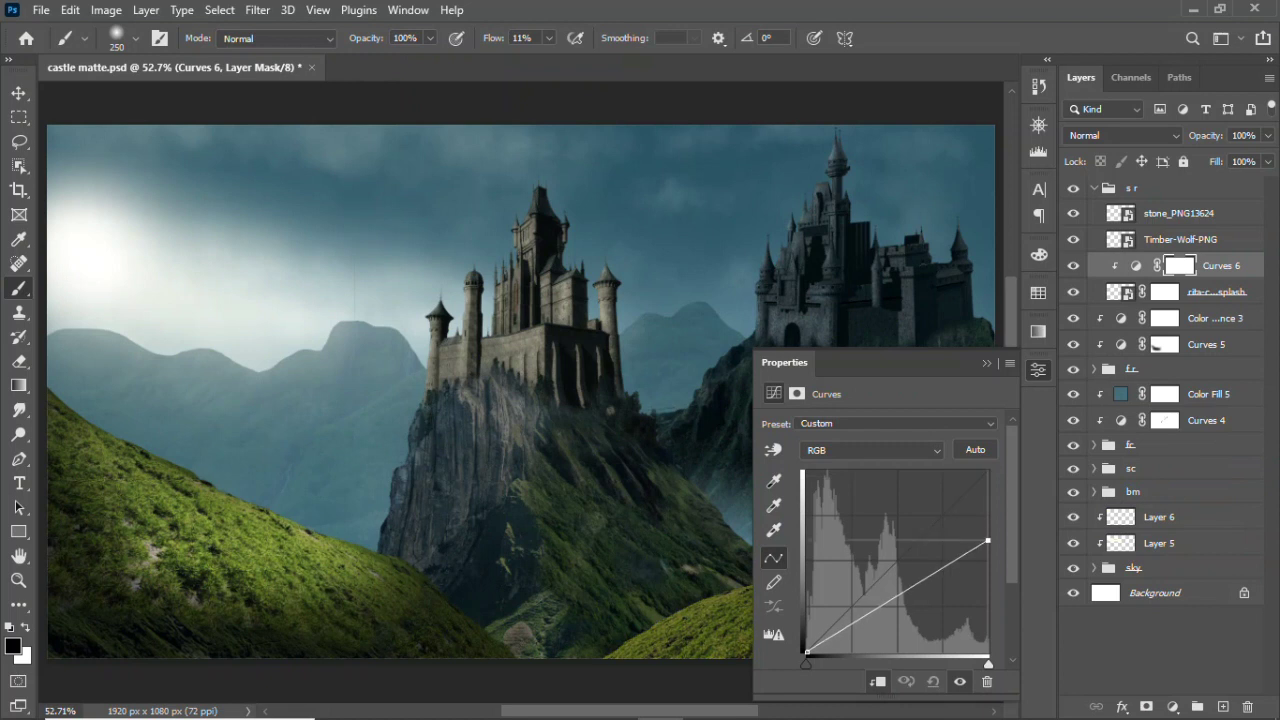
pyautogui.hotkey('alt', '3')
pyautogui.click(947, 520)
pyautogui.click(870, 450)
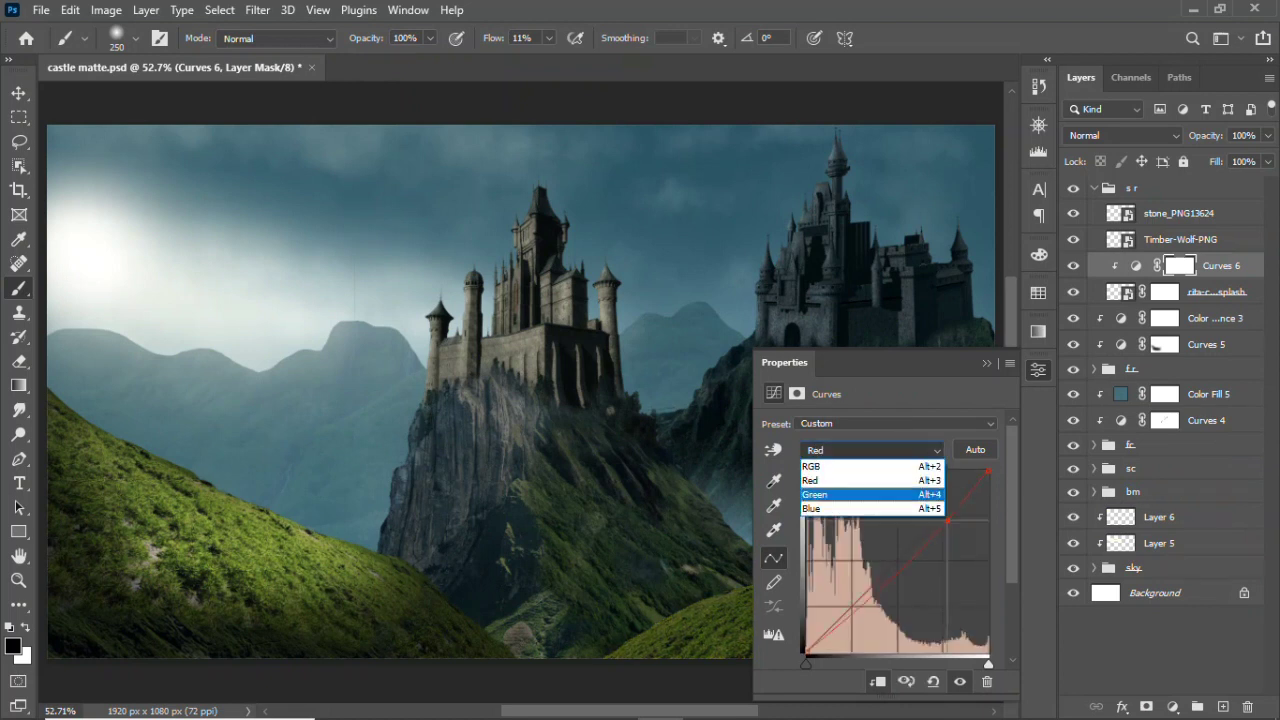
pyautogui.click(811, 508)
pyautogui.click(943, 516)
pyautogui.moveTo(940, 511); pyautogui.dragTo(940, 590)
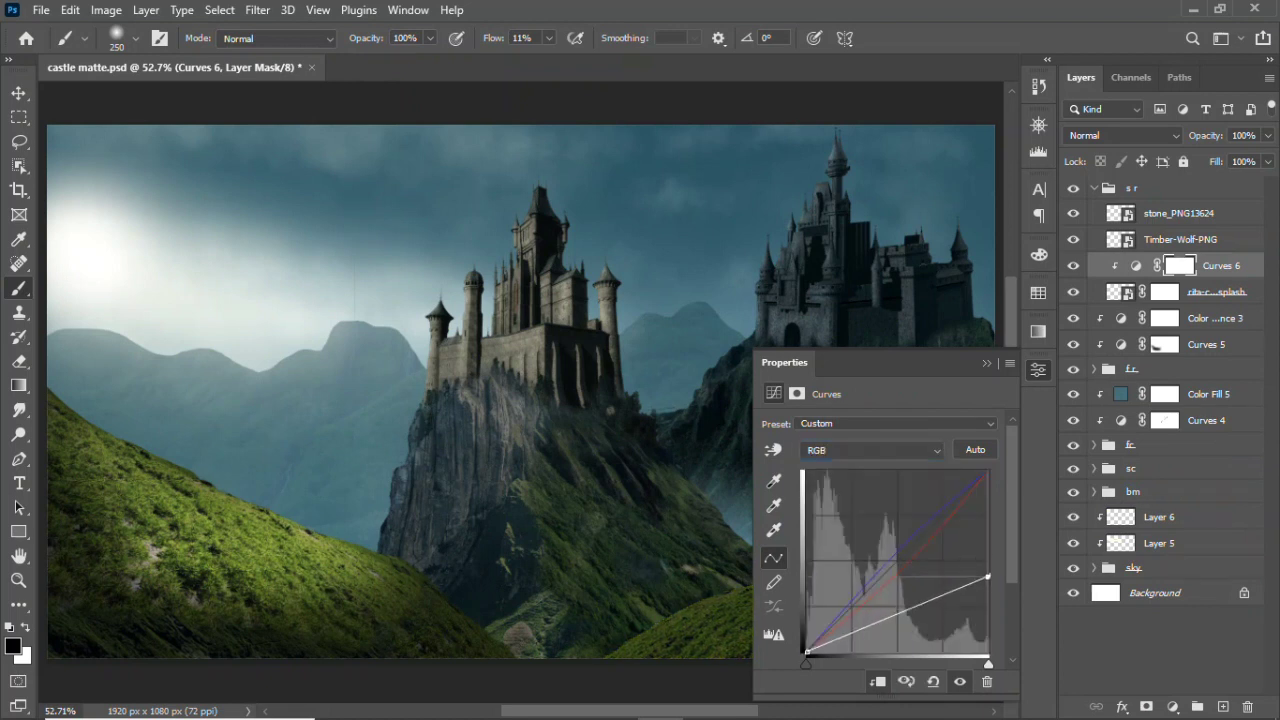
# - Paint Curves 6's mask to keep the grass around the wolf lighter, then save
pyautogui.click(1038, 369)
pyautogui.moveTo(660, 610); pyautogui.dragTo(970, 560)
pyautogui.moveTo(720, 605)
pyautogui.mouseDown()
pyautogui.moveTo(920, 575)
pyautogui.moveTo(660, 620)
pyautogui.mouseUp()
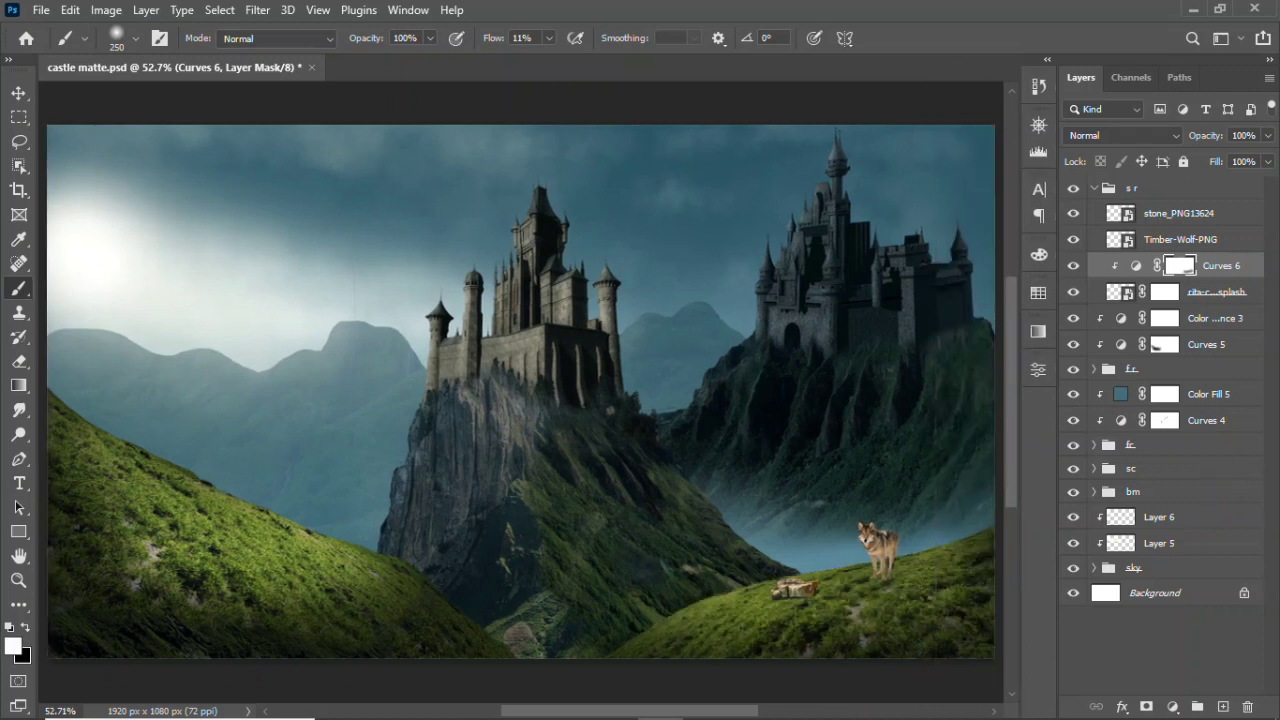
pyautogui.press('x')
pyautogui.press('v')
pyautogui.hotkey('ctrl', 's')
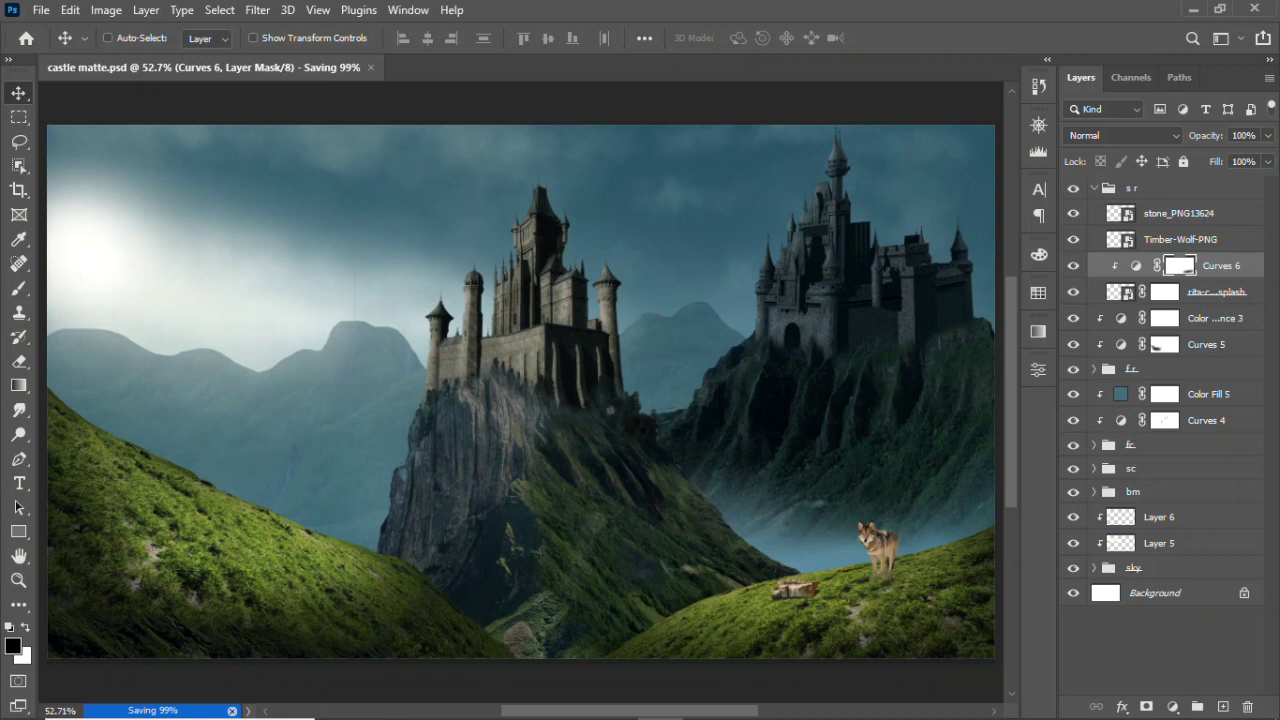
# - Darken the wolf with a clipped Curves 7 pulled down, nudging it slightly lower
pyautogui.press('x')
pyautogui.hotkey('alt', ']')
pyautogui.moveTo(929, 569); pyautogui.dragTo(1000, 569)
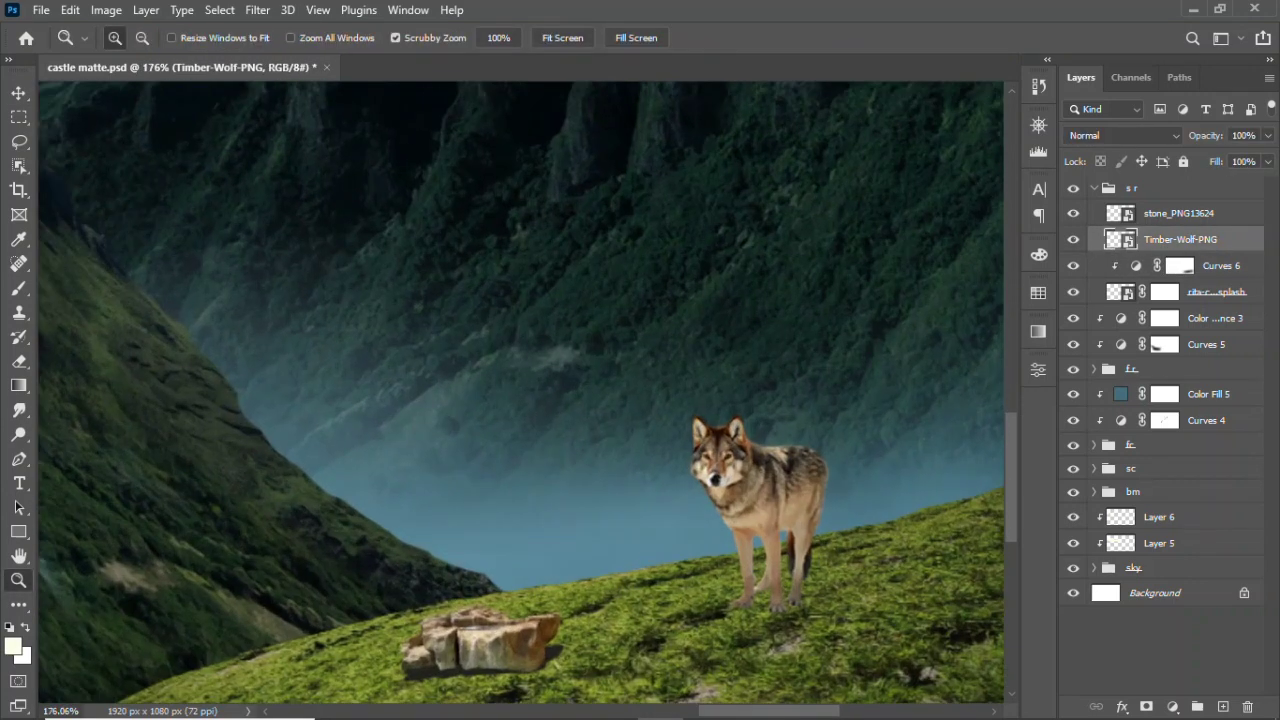
pyautogui.moveTo(757, 500); pyautogui.dragTo(765, 535)
pyautogui.click(1173, 706)
pyautogui.click(1157, 460)
pyautogui.hotkey('ctrl', 'alt', 'g')
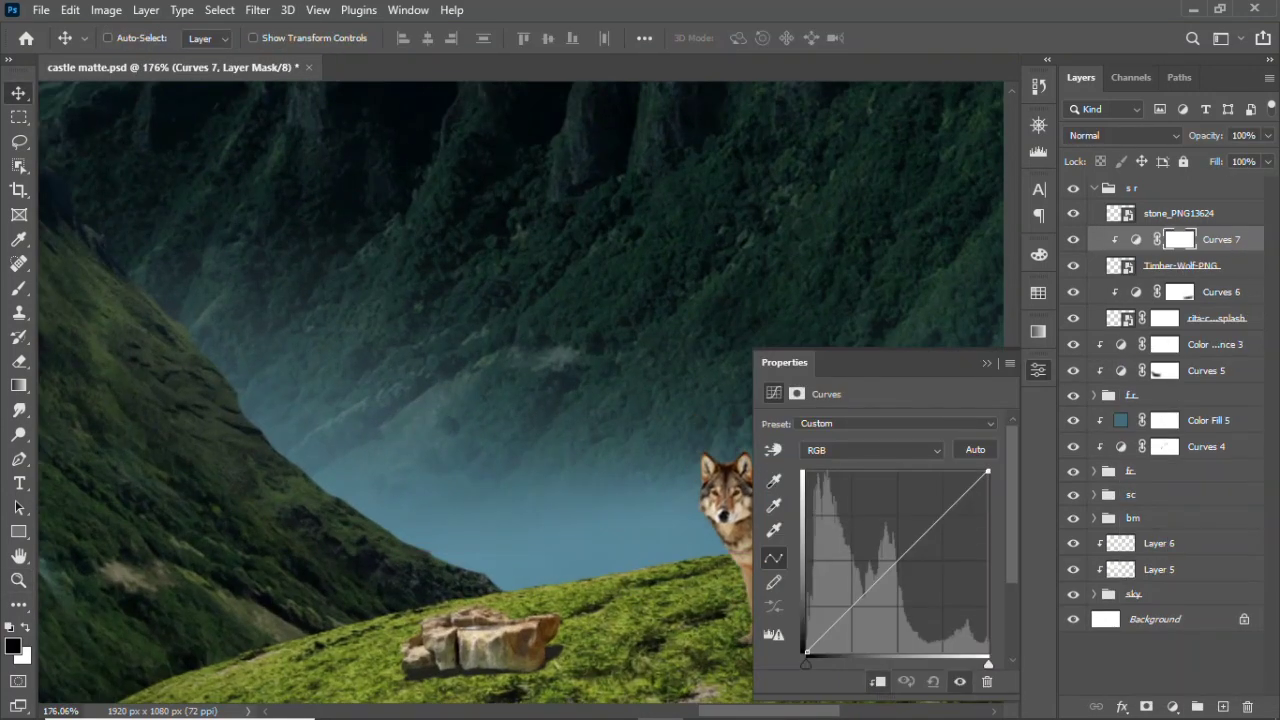
pyautogui.moveTo(1000, 463); pyautogui.dragTo(986, 549)
# - Add a layer mask to the wolf and choose the Grass brush
pyautogui.press('b')
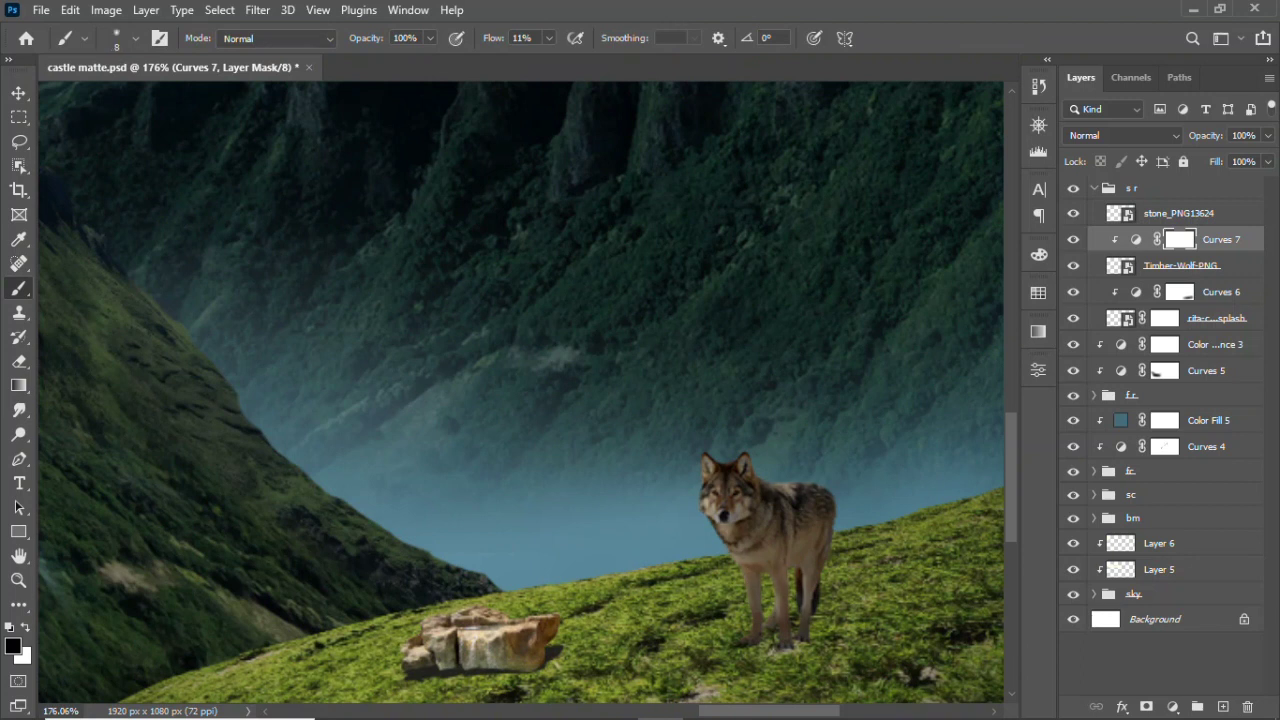
pyautogui.hotkey('alt', '[')
pyautogui.click(1146, 706)
pyautogui.rightClick(545, 99)
pyautogui.write('grass')
pyautogui.click(855, 432)
pyautogui.press('Return')
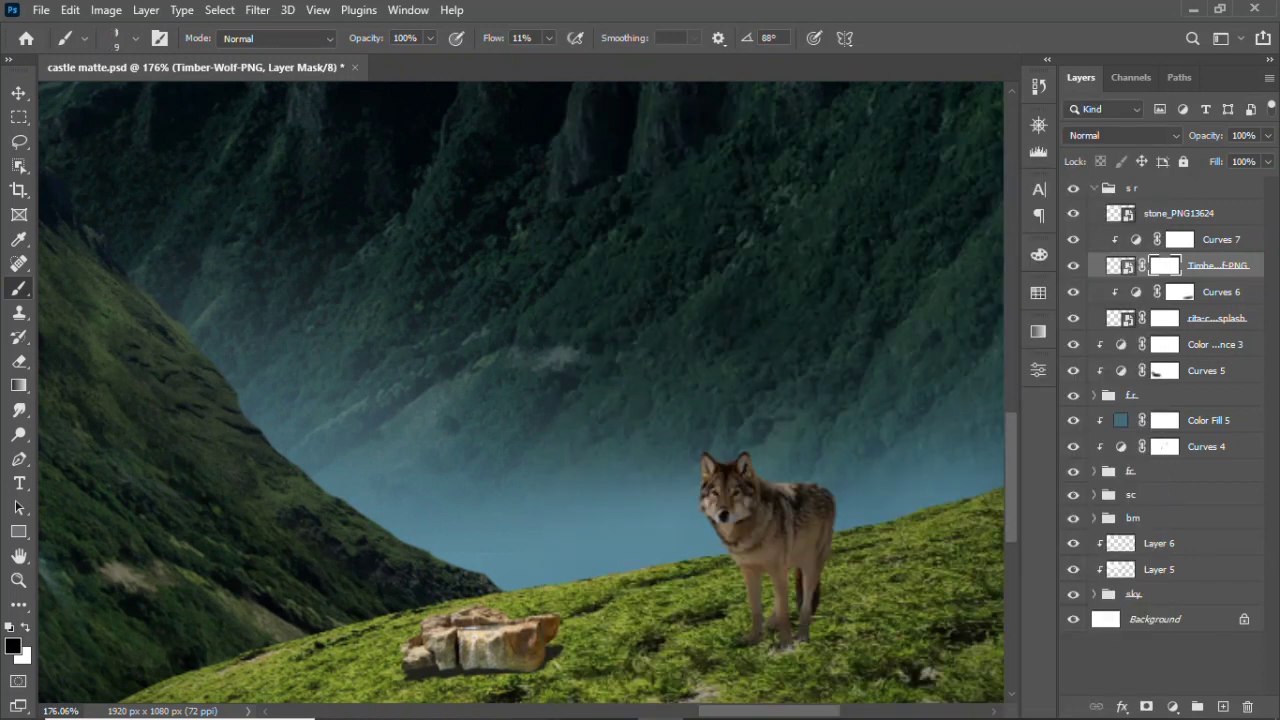
# - Duplicate the wolf layer and give the copy a flattened dark colour overlay
pyautogui.press('v')
pyautogui.hotkey('ctrl', 'j')
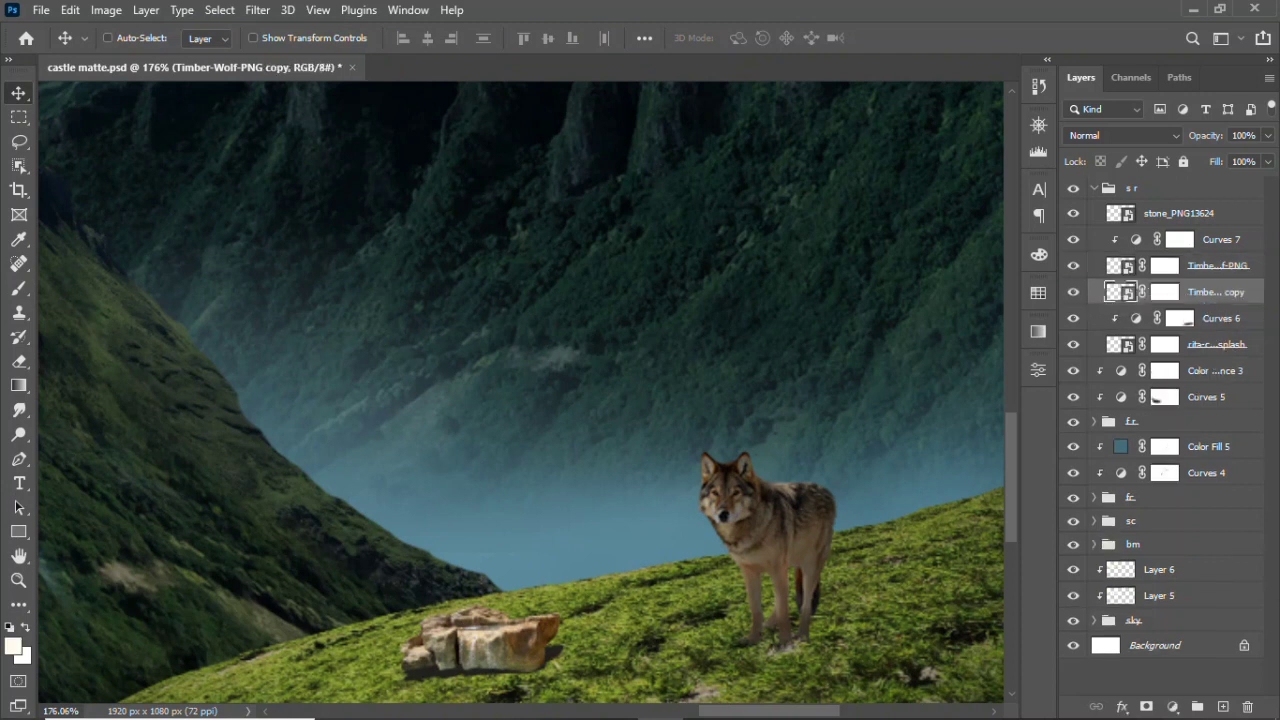
pyautogui.press('Return')
pyautogui.press('Return')
pyautogui.rightClick(1200, 292)
pyautogui.click(1070, 350)
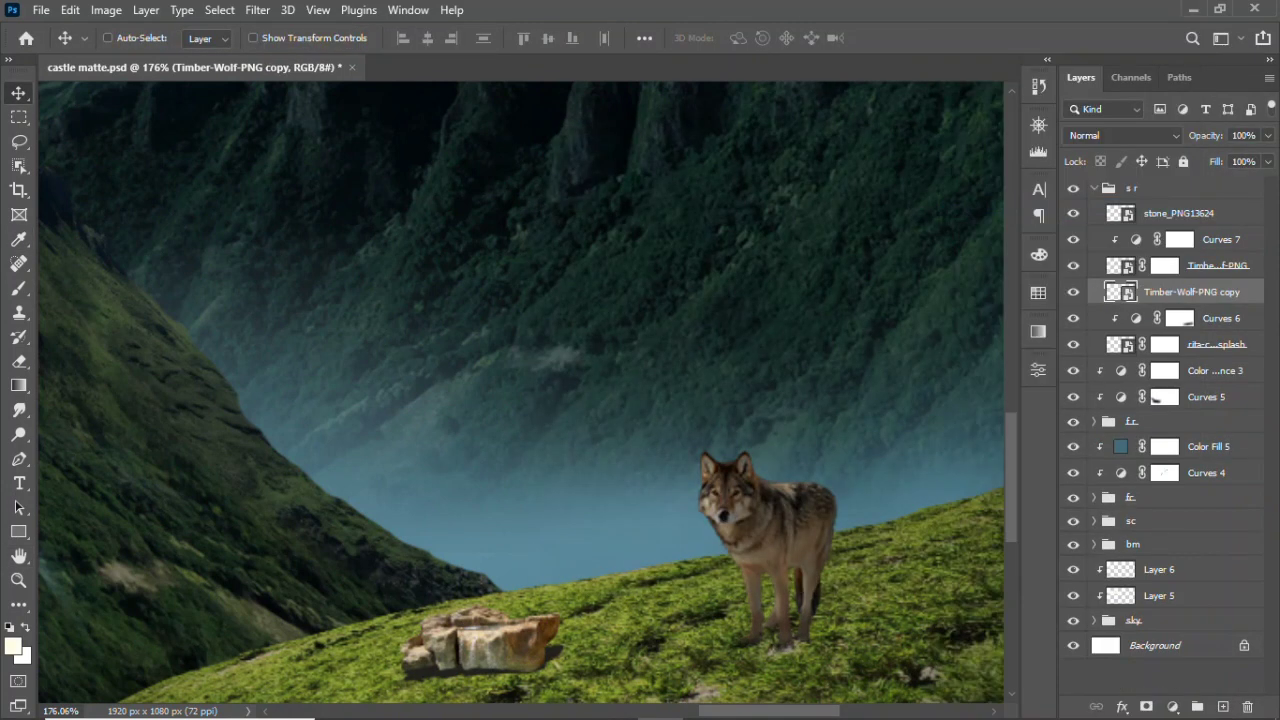
# - Flip the wolf copy upside down and place it beneath the wolf's feet
pyautogui.hotkey('ctrl', 't')
pyautogui.moveTo(767, 449); pyautogui.dragTo(862, 672)
pyautogui.press('Escape')
pyautogui.hotkey('ctrl', 't')
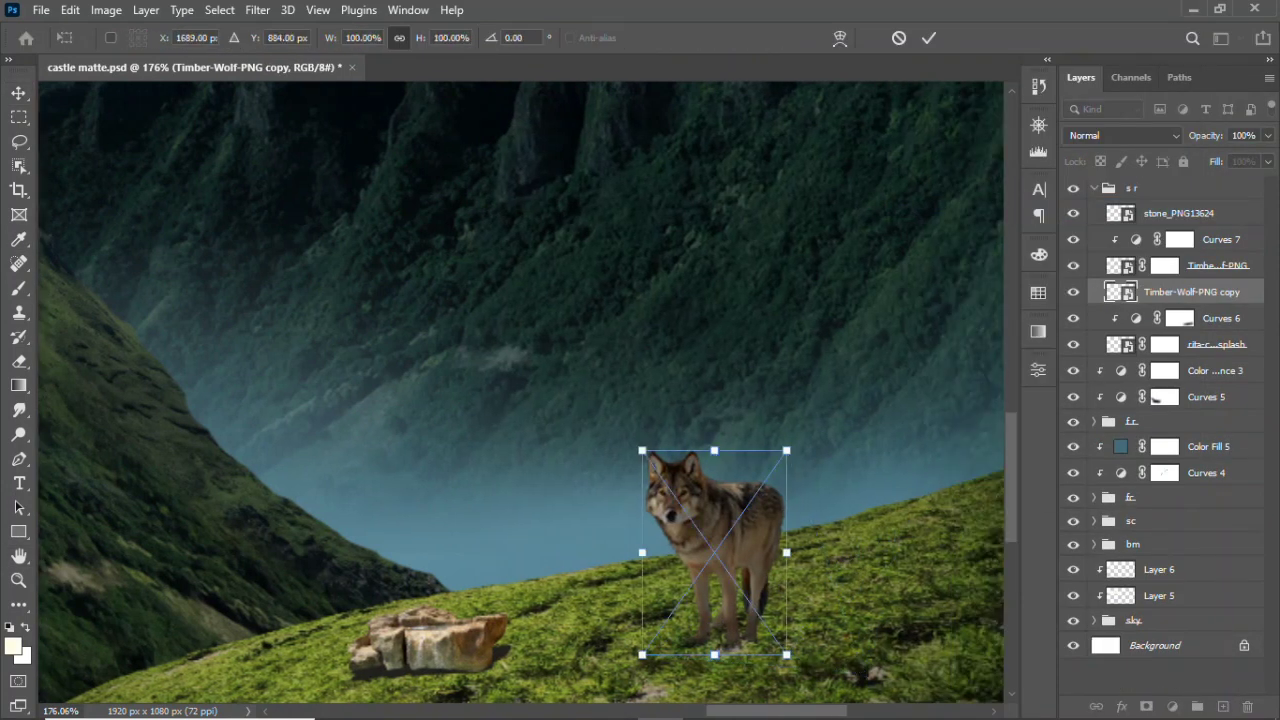
pyautogui.moveTo(720, 560); pyautogui.dragTo(783, 560)
pyautogui.rightClick(760, 505)
pyautogui.click(800, 488)
pyautogui.moveTo(797, 504)
pyautogui.mouseDown()
pyautogui.moveTo(800, 521)
pyautogui.moveTo(637, 517)
pyautogui.mouseUp()
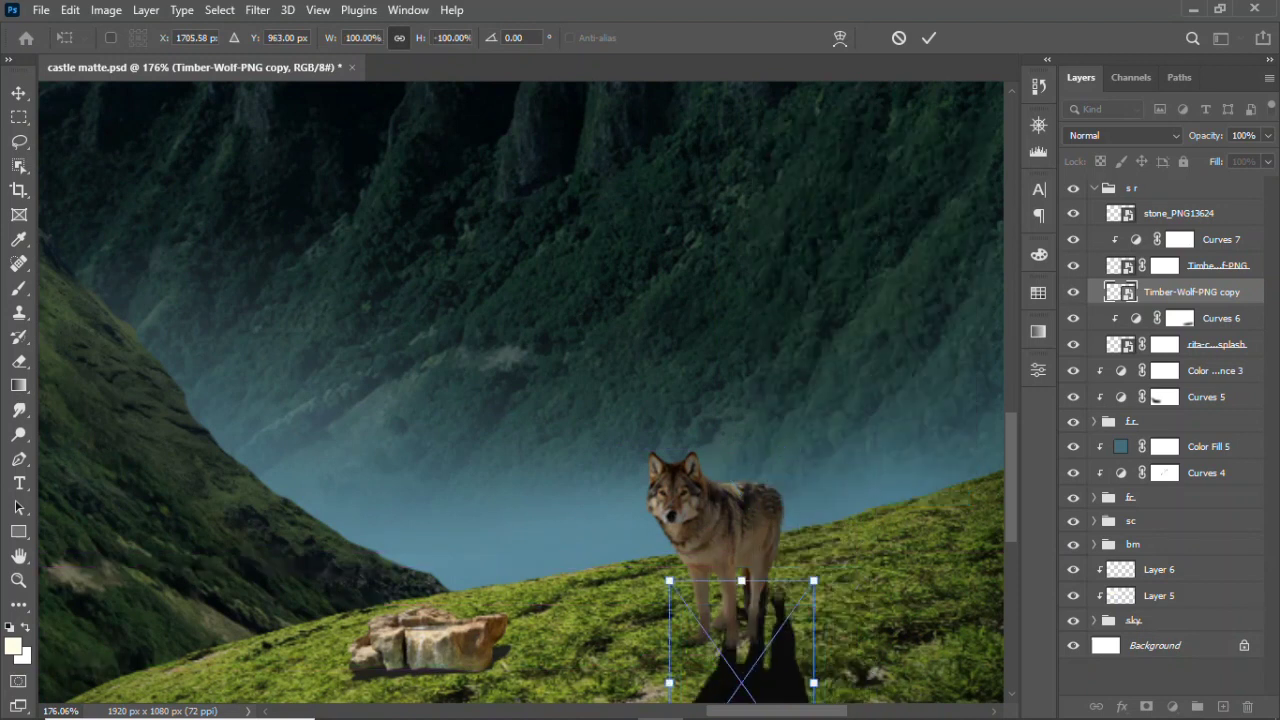
# - Distort the flipped copy into a shadow slanting across the grass
pyautogui.moveTo(691, 665); pyautogui.dragTo(894, 626)
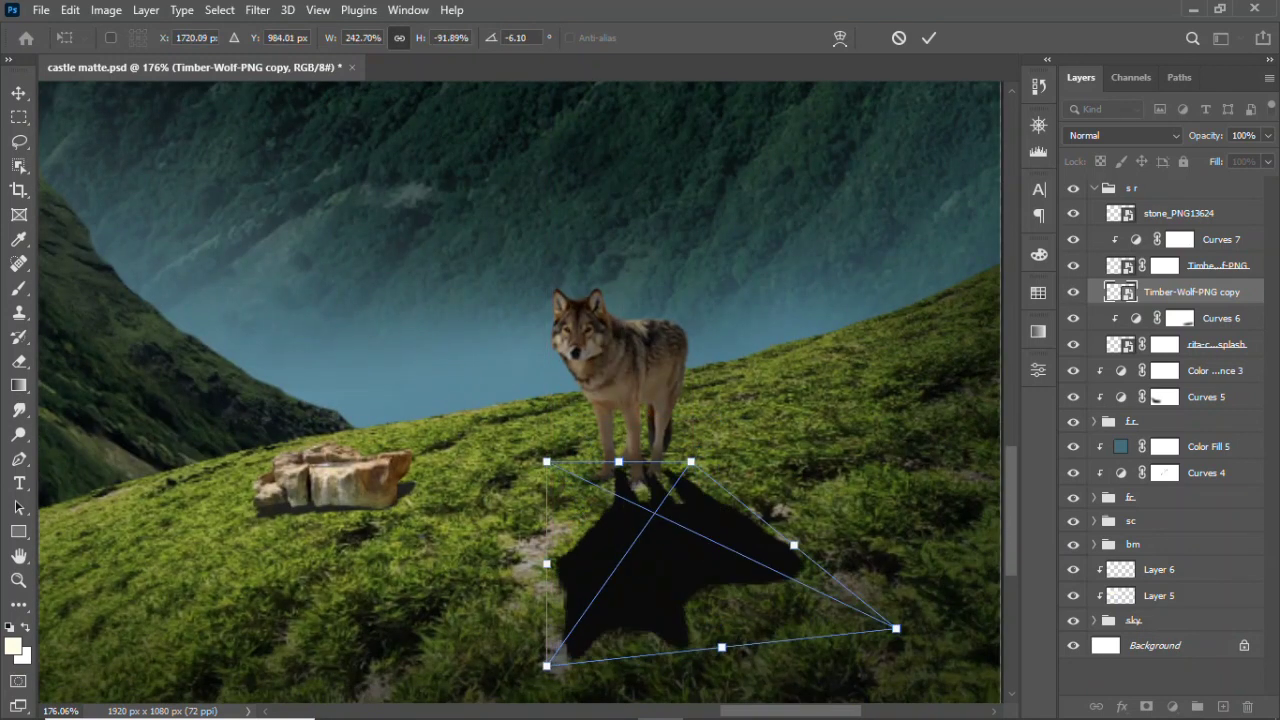
pyautogui.moveTo(547, 665); pyautogui.dragTo(814, 617)
pyautogui.moveTo(951, 574); pyautogui.dragTo(986, 526)
pyautogui.moveTo(619, 462); pyautogui.dragTo(608, 472)
pyautogui.moveTo(974, 537); pyautogui.dragTo(900, 557)
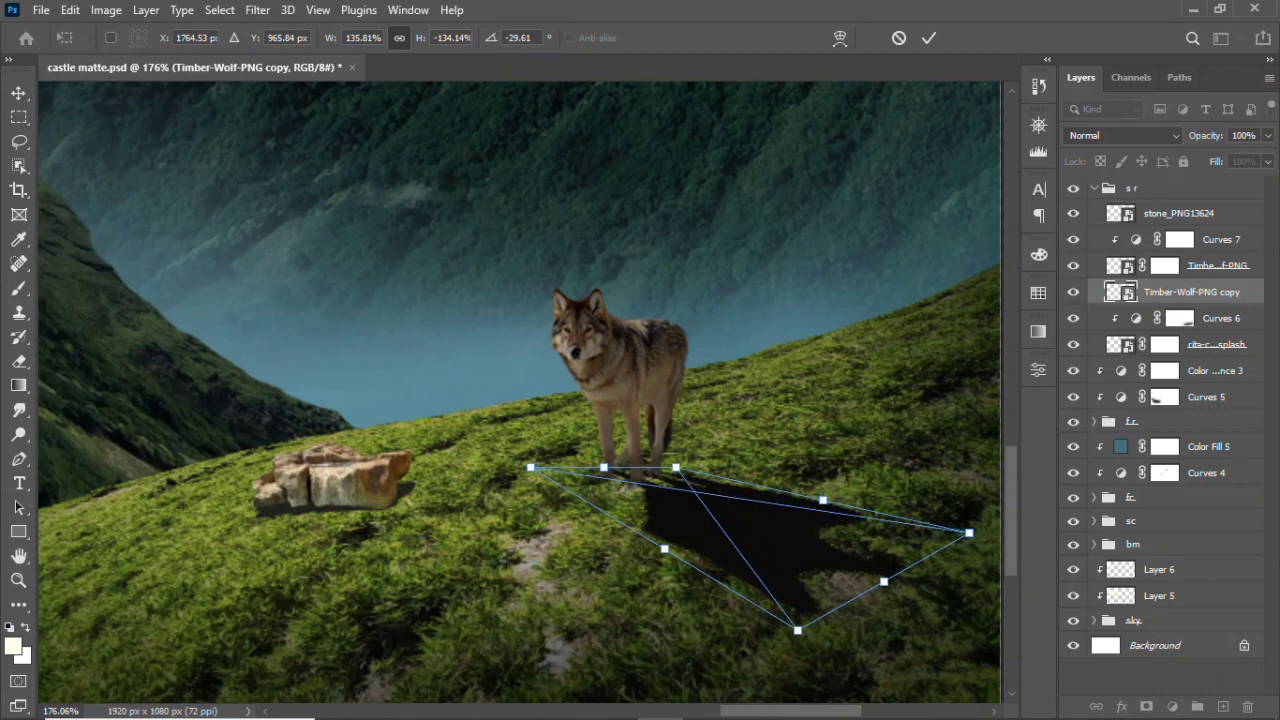
pyautogui.moveTo(802, 634); pyautogui.dragTo(740, 645)
pyautogui.press('Return')
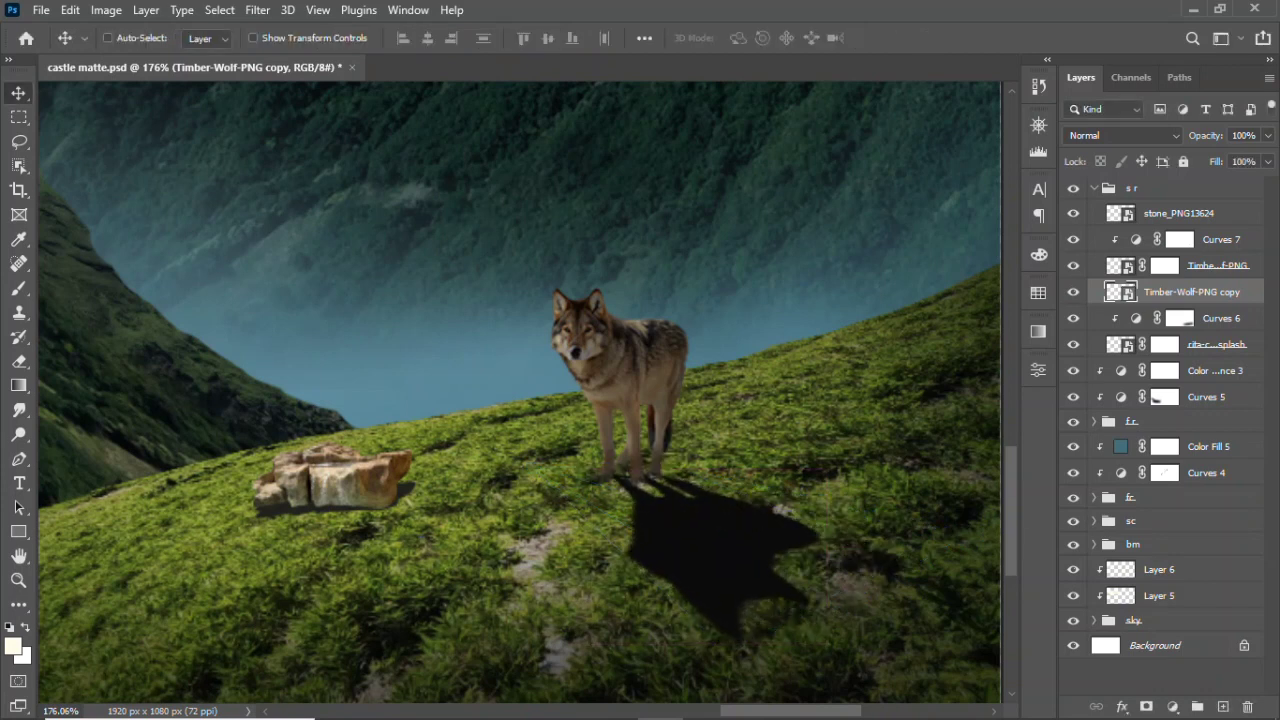
# - Soften the shadow with a 3.6 px Gaussian Blur and set its opacity to 67%
pyautogui.click(257, 10)
pyautogui.click(543, 320)
pyautogui.press('Return')
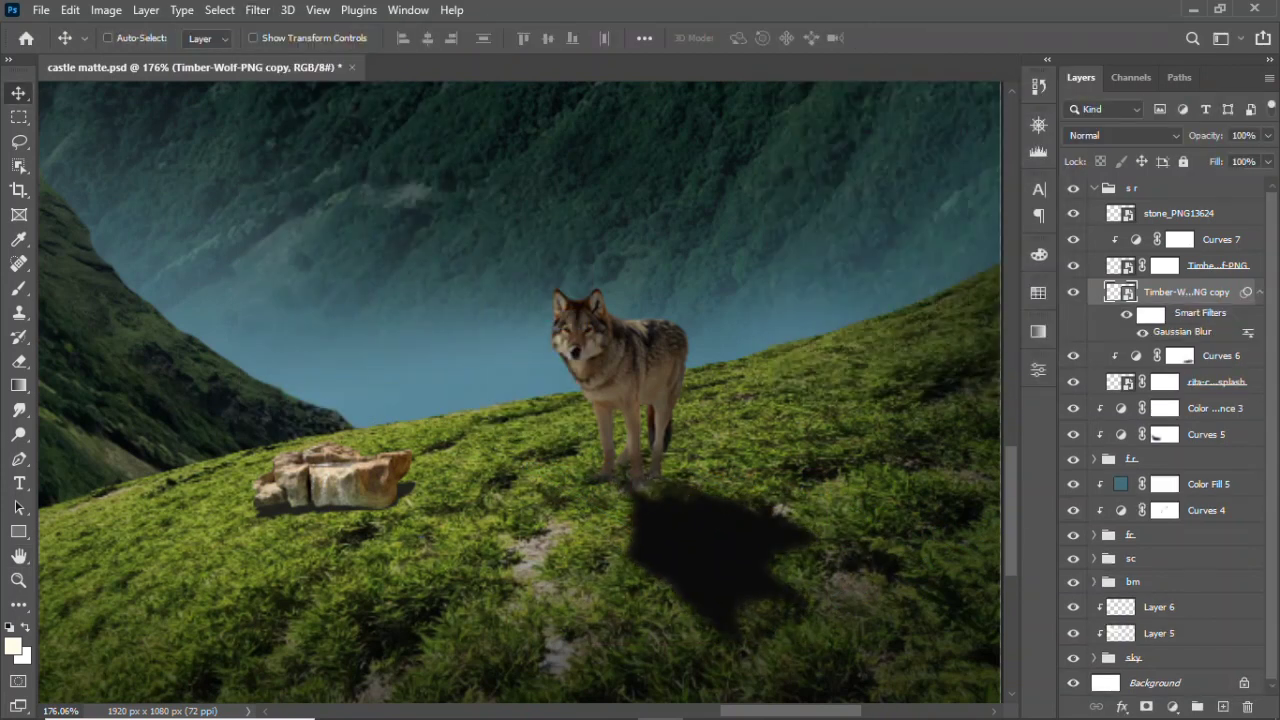
pyautogui.moveTo(1268, 135); pyautogui.dragTo(1237, 157)
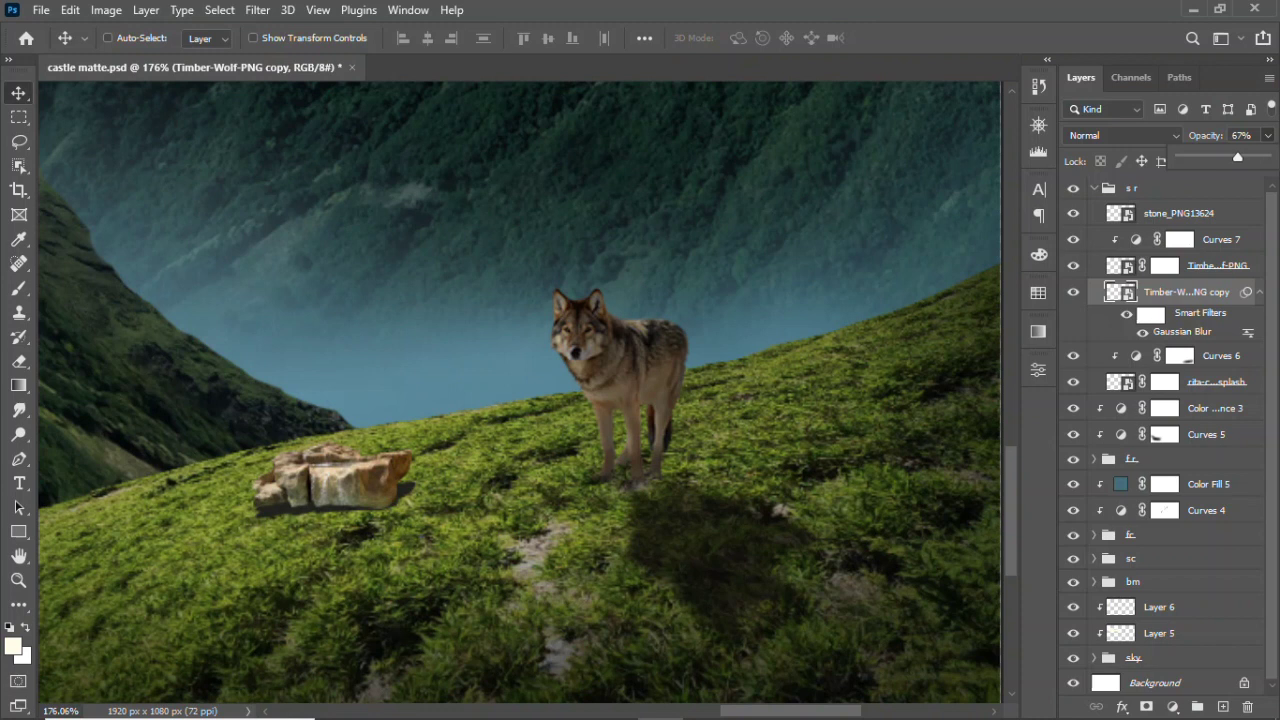
# - Add an empty layer above the wolf shadow and browse the s r group's layers
pyautogui.click(1222, 707)
pyautogui.press('b')
pyautogui.rightClick(530, 98)
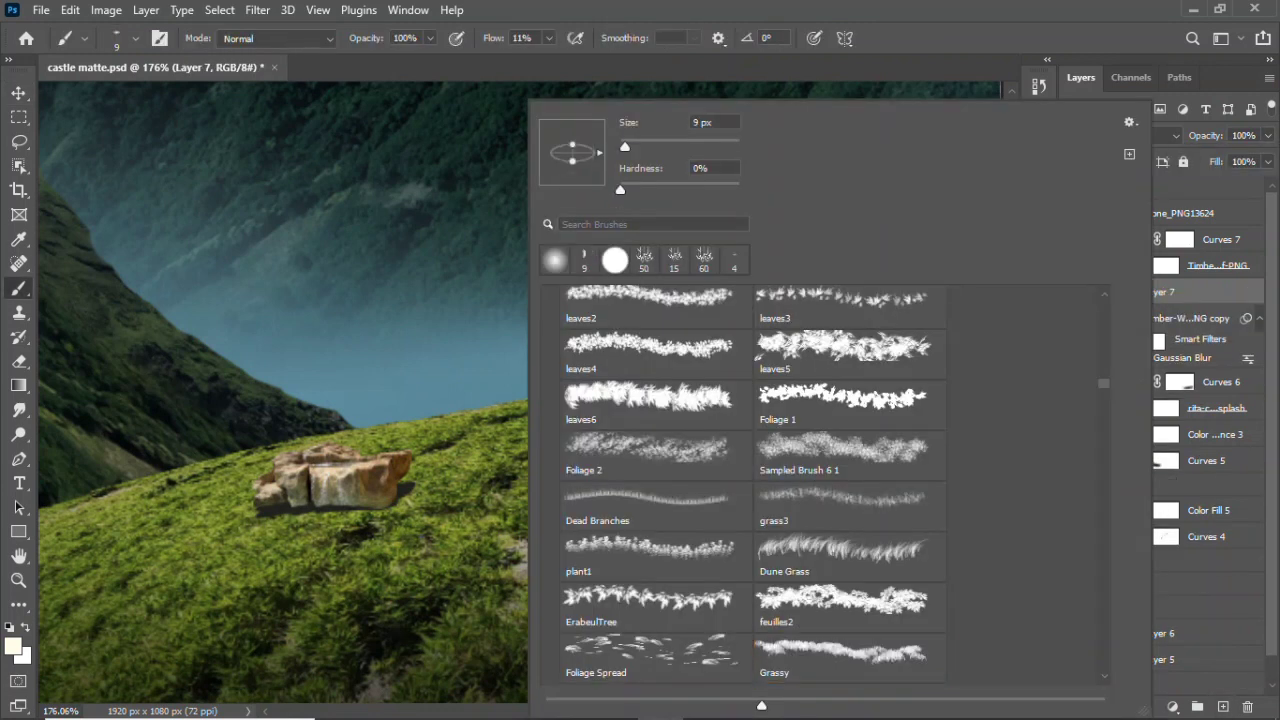
pyautogui.press('Escape')
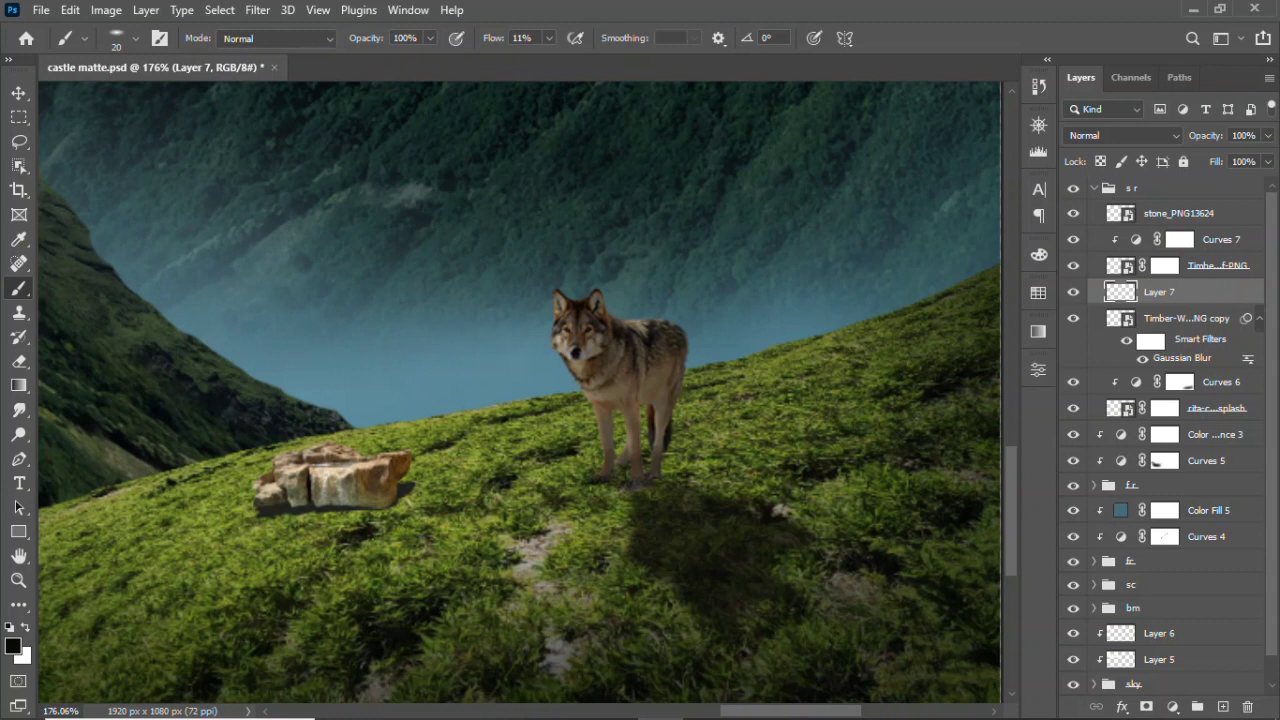
pyautogui.click(1180, 239)
pyautogui.press('v')
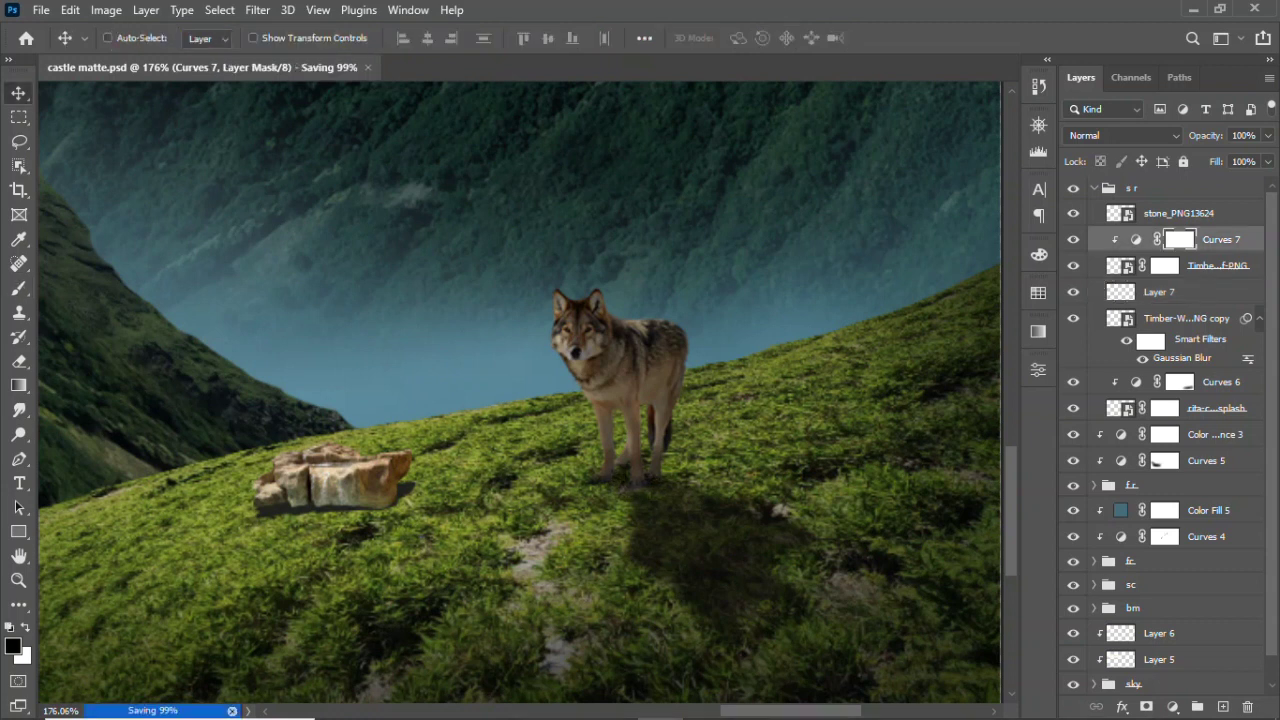
pyautogui.click(1095, 188)
pyautogui.click(1095, 188)
pyautogui.click(1185, 318)
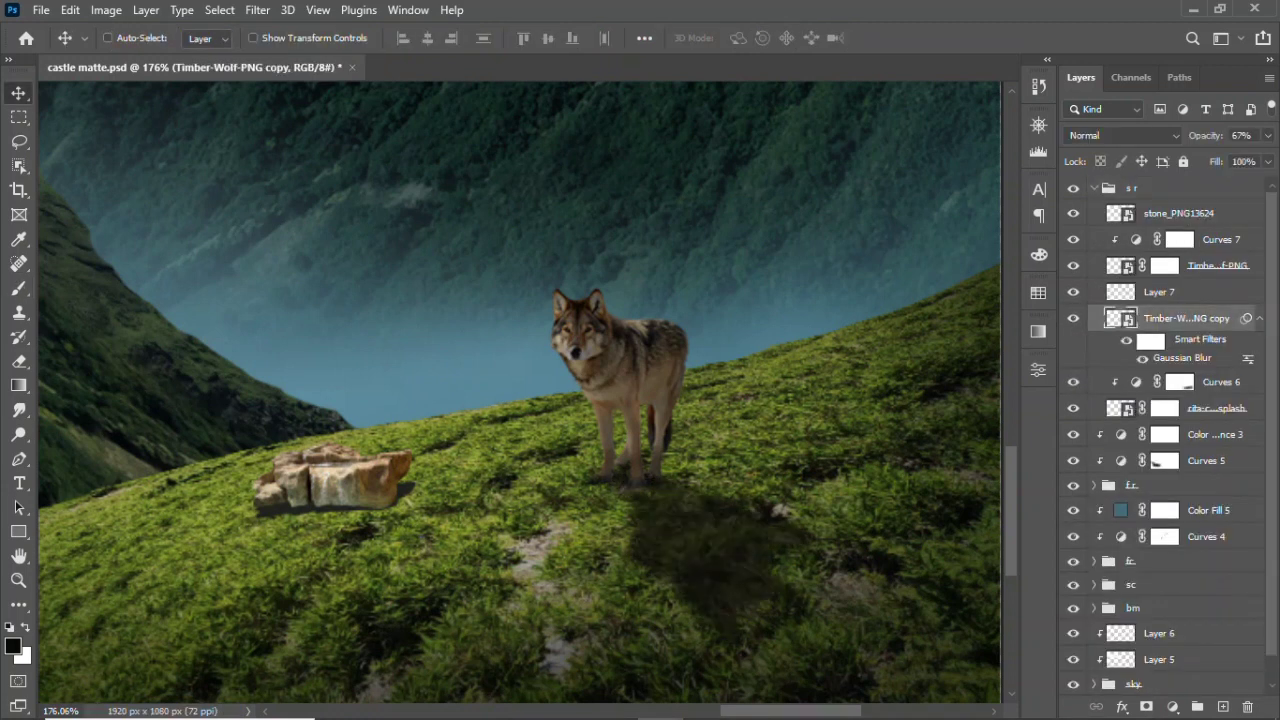
# - Darken the stone with a Curves adjustment whose top point is pulled down
pyautogui.click(1180, 213)
pyautogui.click(1172, 707)
pyautogui.click(1157, 451)
pyautogui.moveTo(988, 470); pyautogui.dragTo(988, 561)
# - Blend the stone's base into the grass by masking with the Grassy brush at 63% flow
pyautogui.press('b')
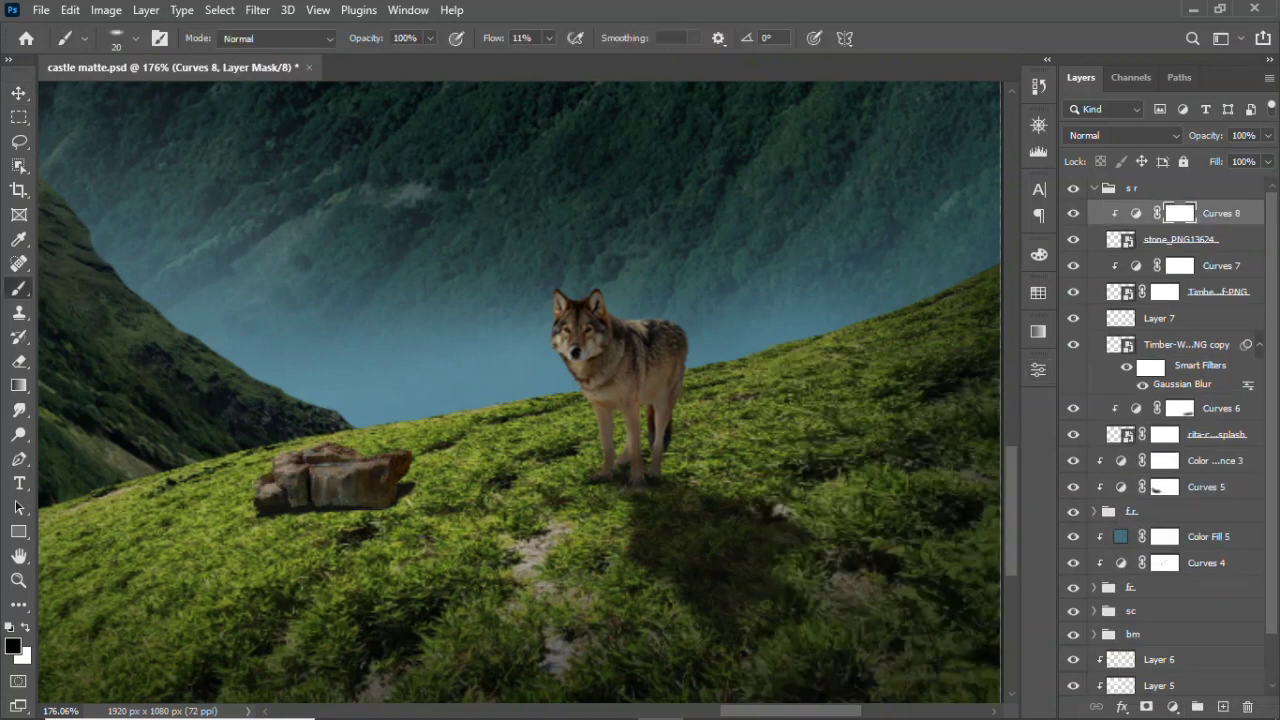
pyautogui.click(1165, 239)
pyautogui.rightClick(345, 105)
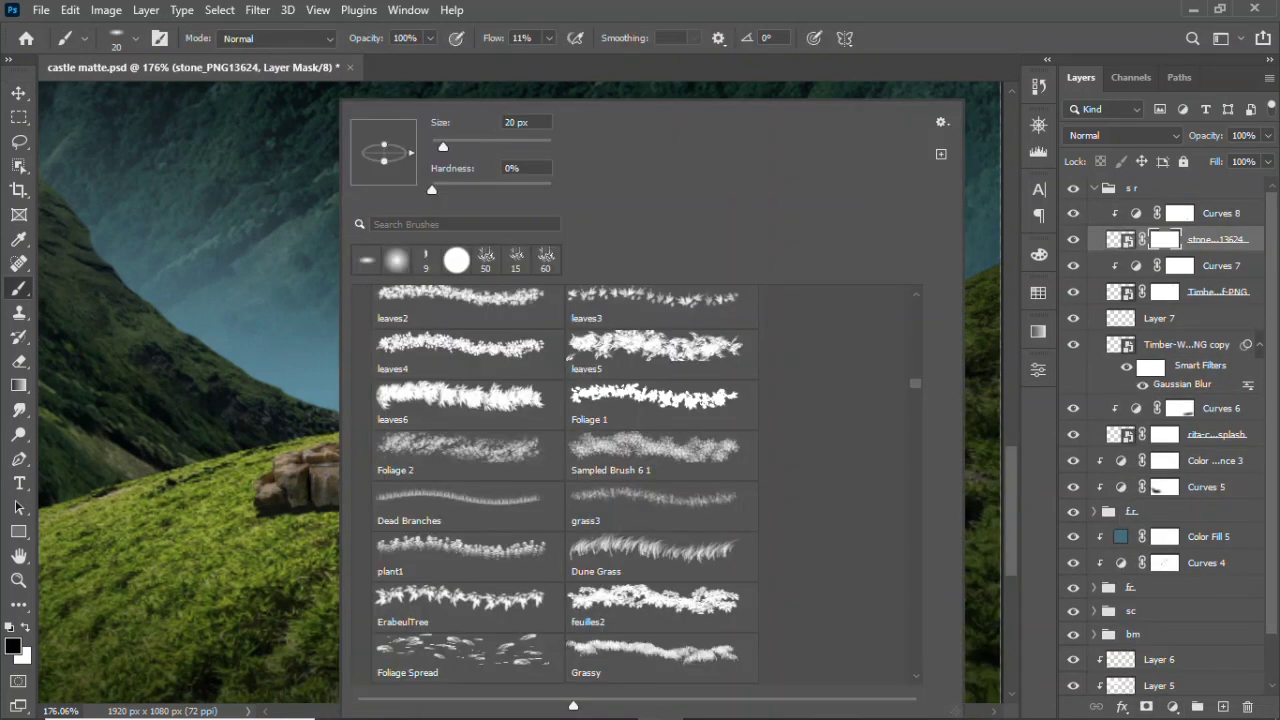
pyautogui.doubleClick(650, 655)
pyautogui.hotkey('shift', '6')
pyautogui.hotkey('shift', '3')
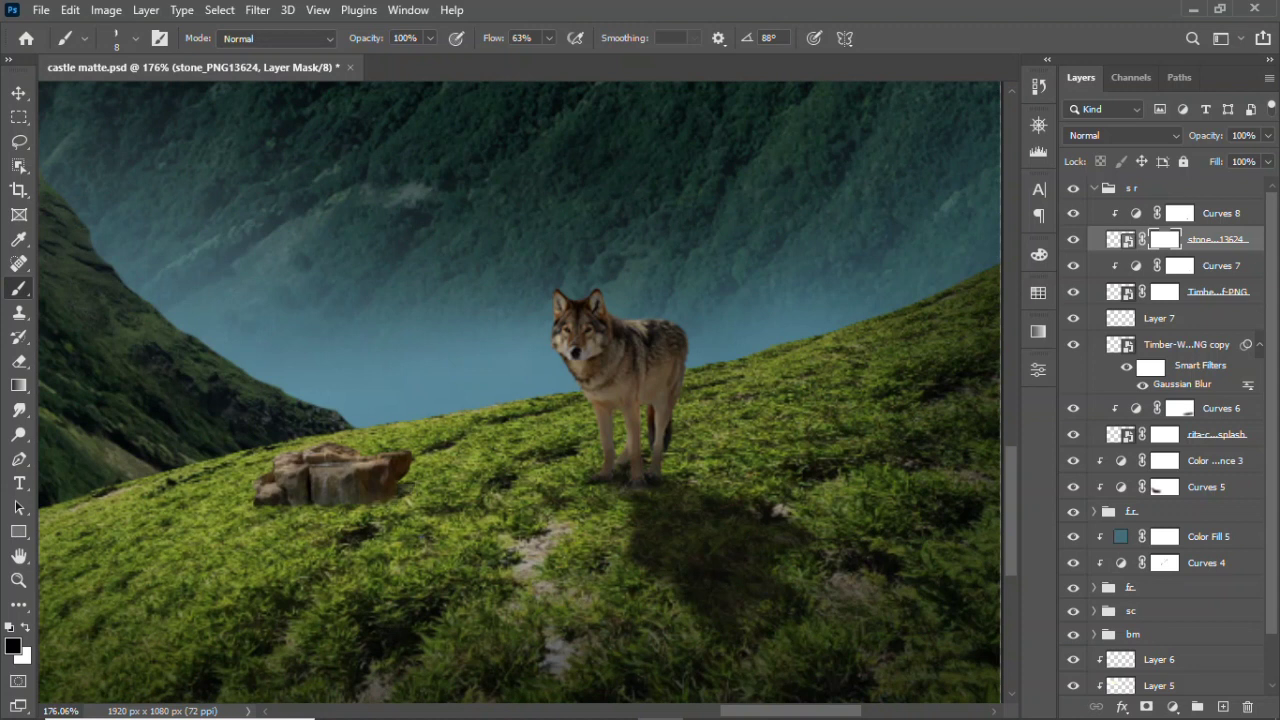
# - Paint a soft shadow under the rock on a new layer at 75% opacity
pyautogui.press('v')
pyautogui.hotkey('ctrl', '2')
pyautogui.hotkey('ctrl', 'shift', 'alt', 'n')
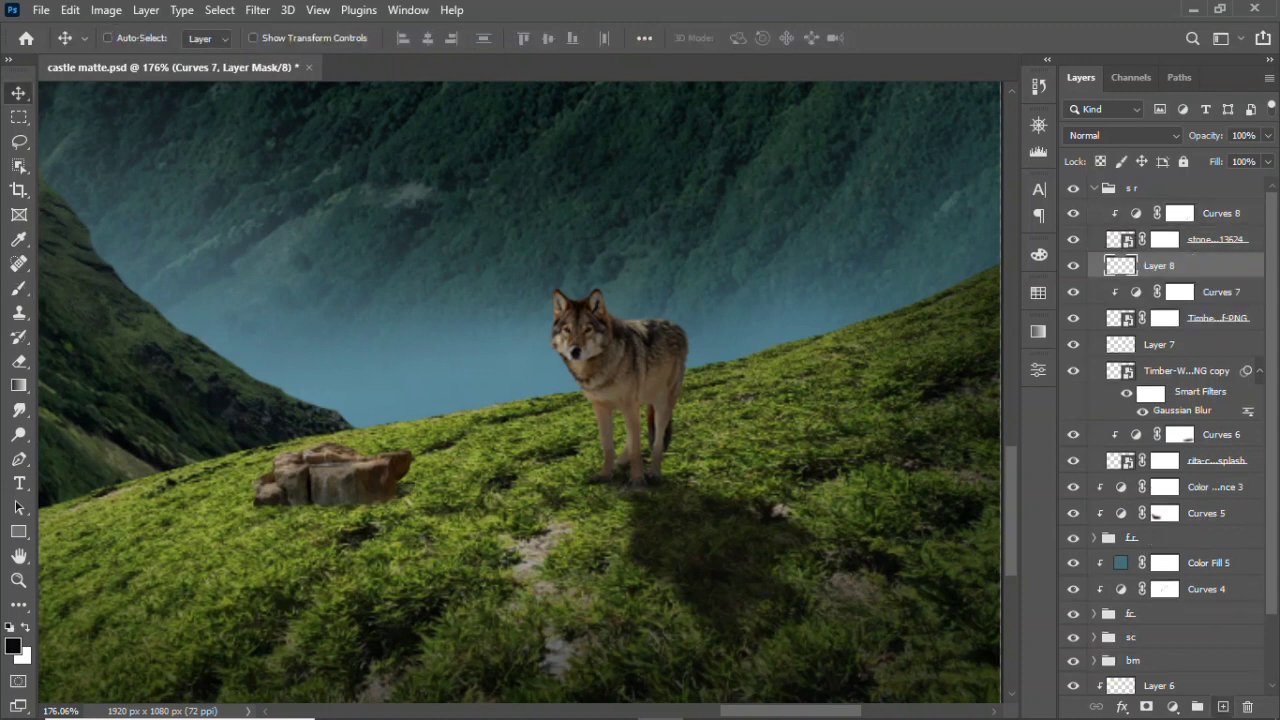
pyautogui.press('b')
pyautogui.moveTo(1267, 135); pyautogui.dragTo(1244, 157)
# - Fit the image and add a Color Balance with midtones Cyan -9, Blue +8
pyautogui.press('v')
pyautogui.hotkey('ctrl', '0')
pyautogui.click(1140, 188)
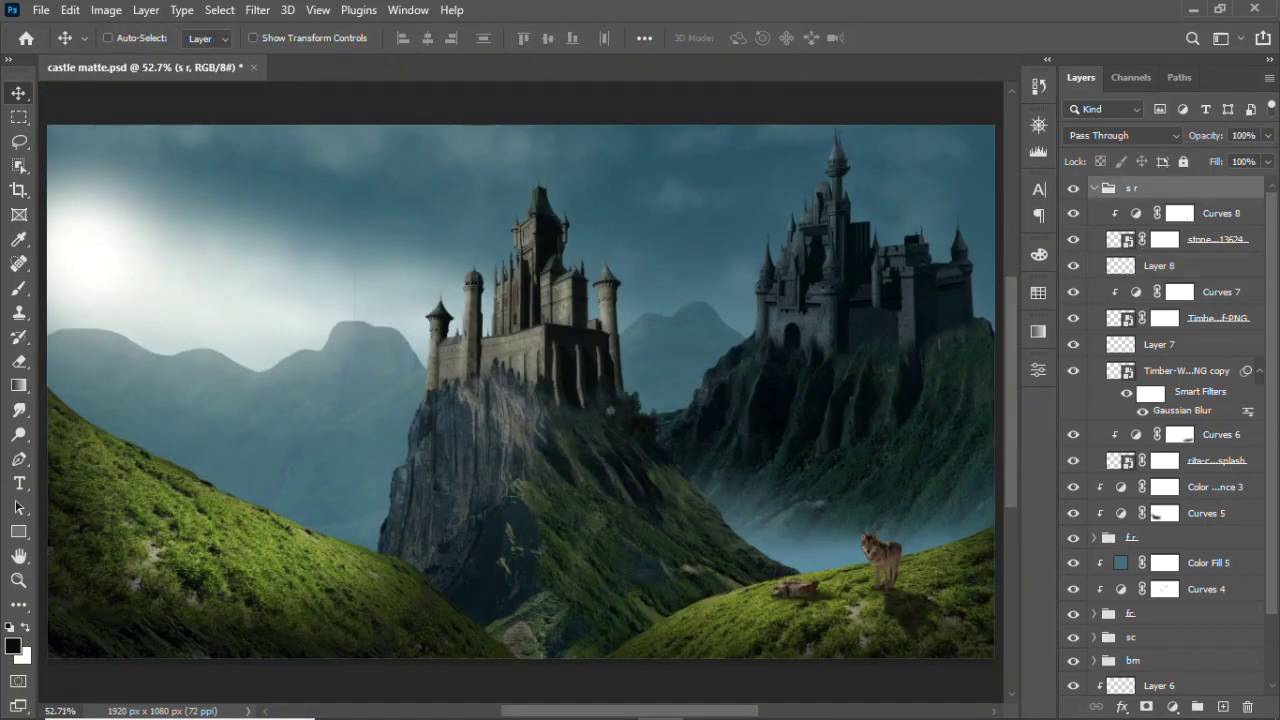
pyautogui.click(1095, 188)
pyautogui.click(1173, 707)
pyautogui.click(1178, 537)
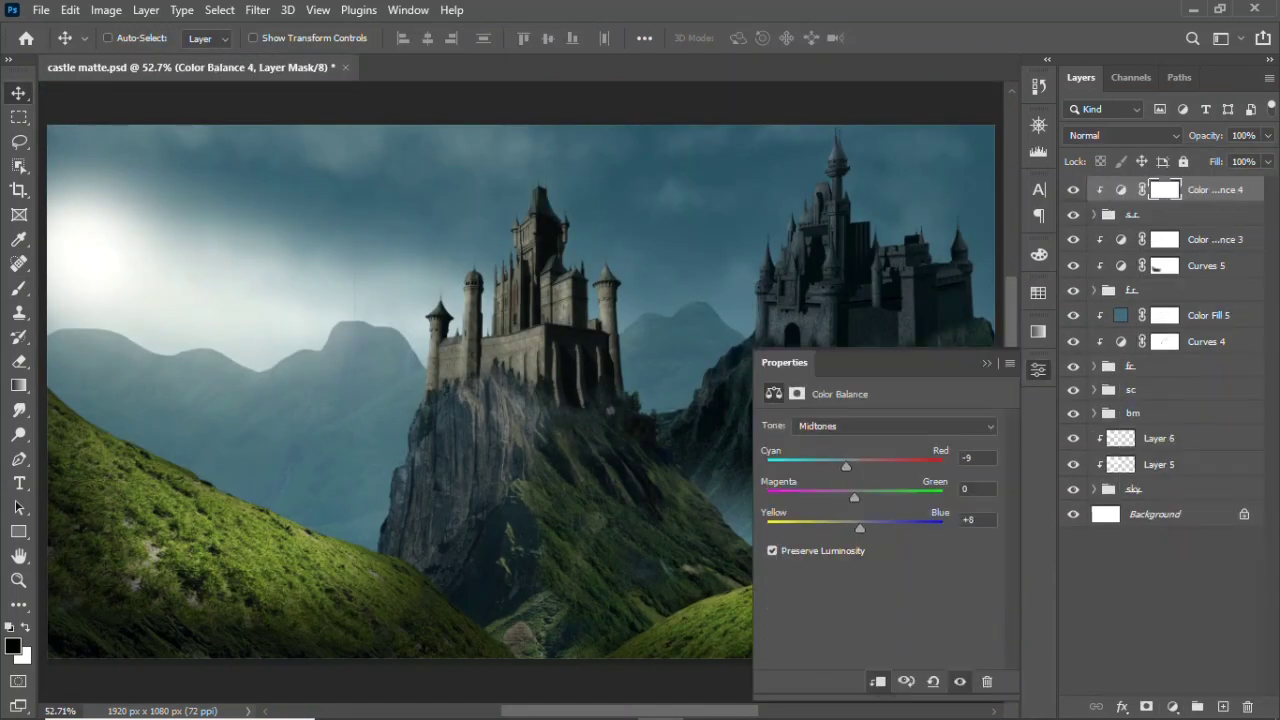
pyautogui.click(1038, 369)
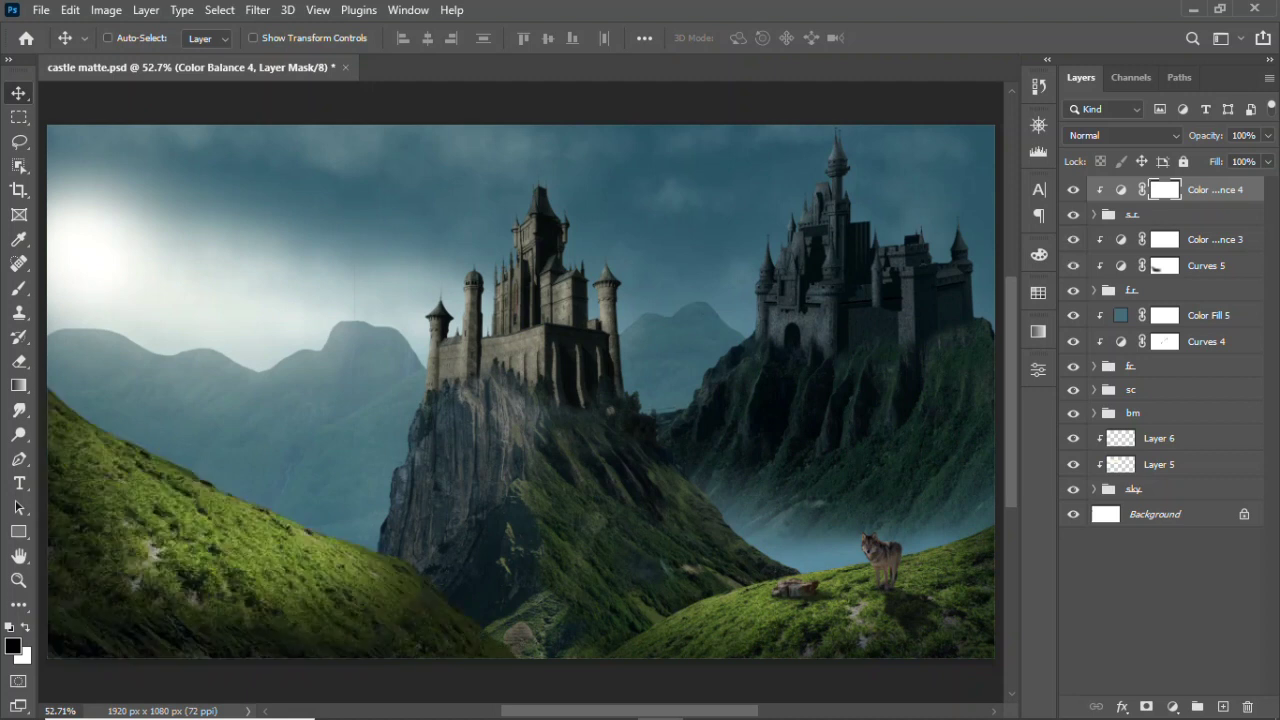
# - Review Color Balance 3's settings and select the fr, Color Fill 5, f.r. and bm layers
pyautogui.doubleClick(1120, 239)
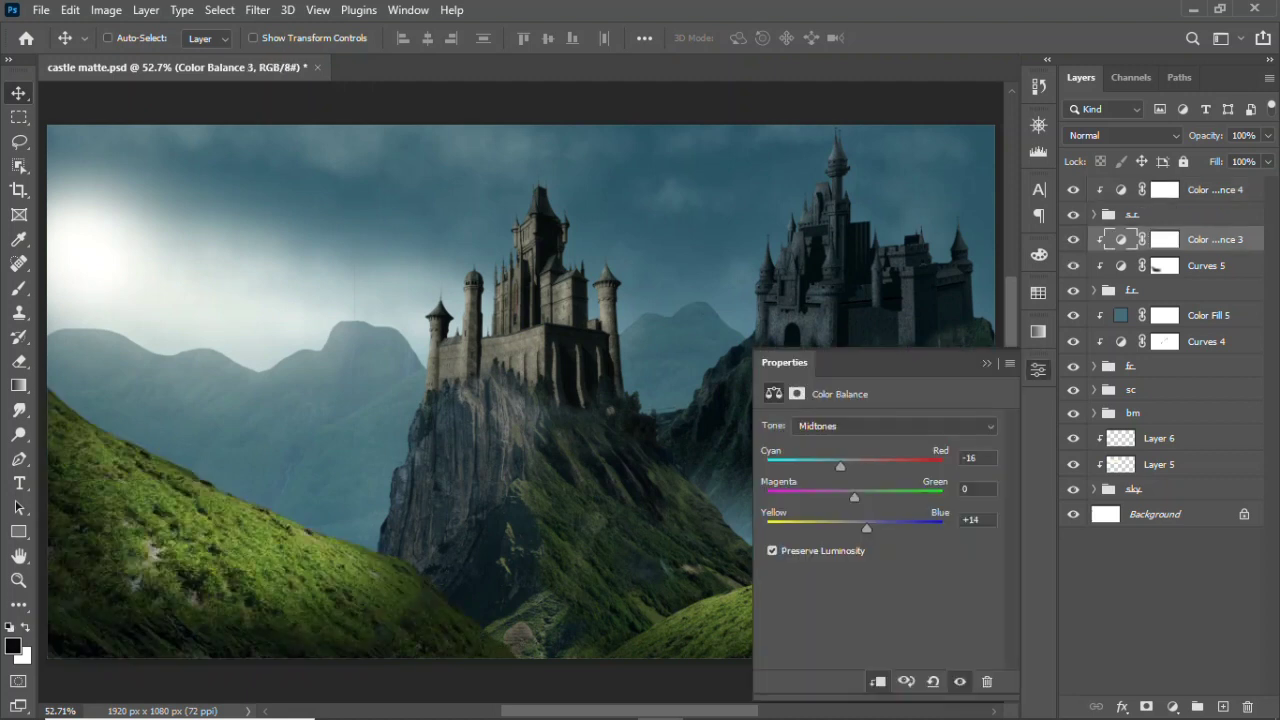
pyautogui.click(1038, 369)
pyautogui.click(1165, 189)
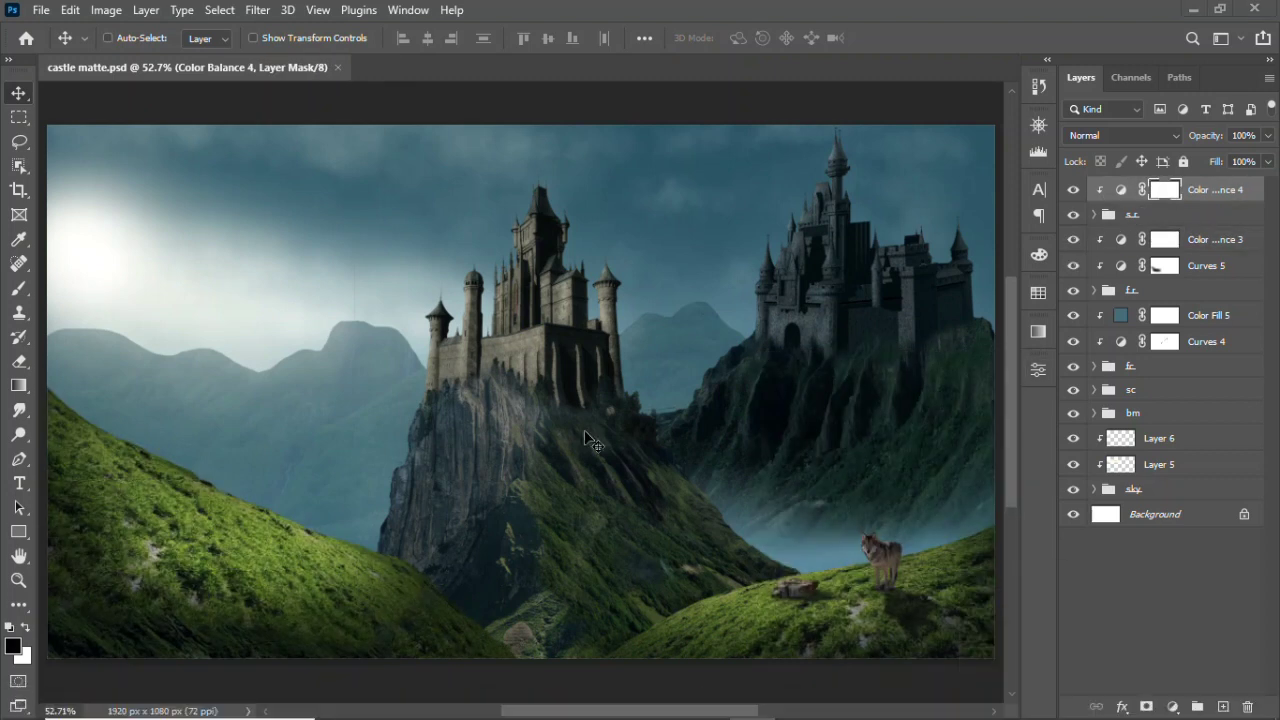
pyautogui.click(1085, 366)
pyautogui.click(1207, 315)
pyautogui.click(1150, 290)
pyautogui.click(1165, 239)
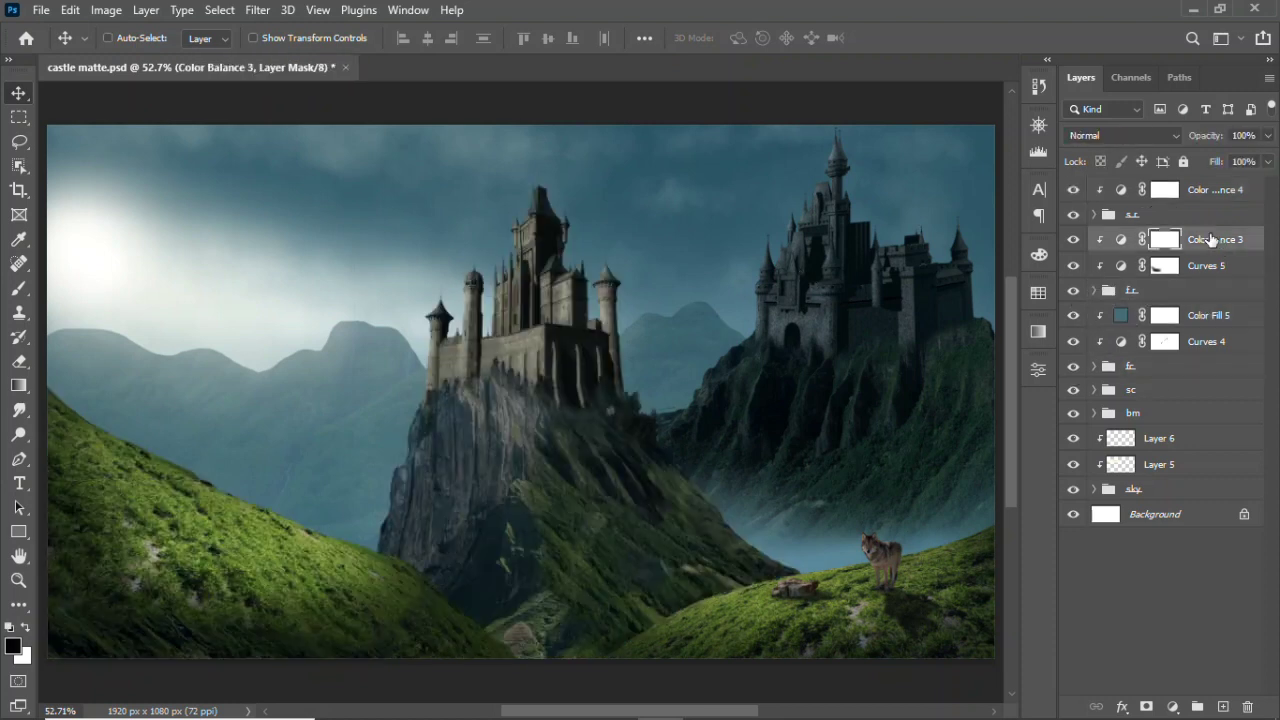
# - Toggle the bm and sc groups' visibility to compare the castles
pyautogui.click(1133, 413)
pyautogui.click(1133, 489)
pyautogui.click(1133, 413)
pyautogui.click(1074, 413)
pyautogui.click(1130, 389)
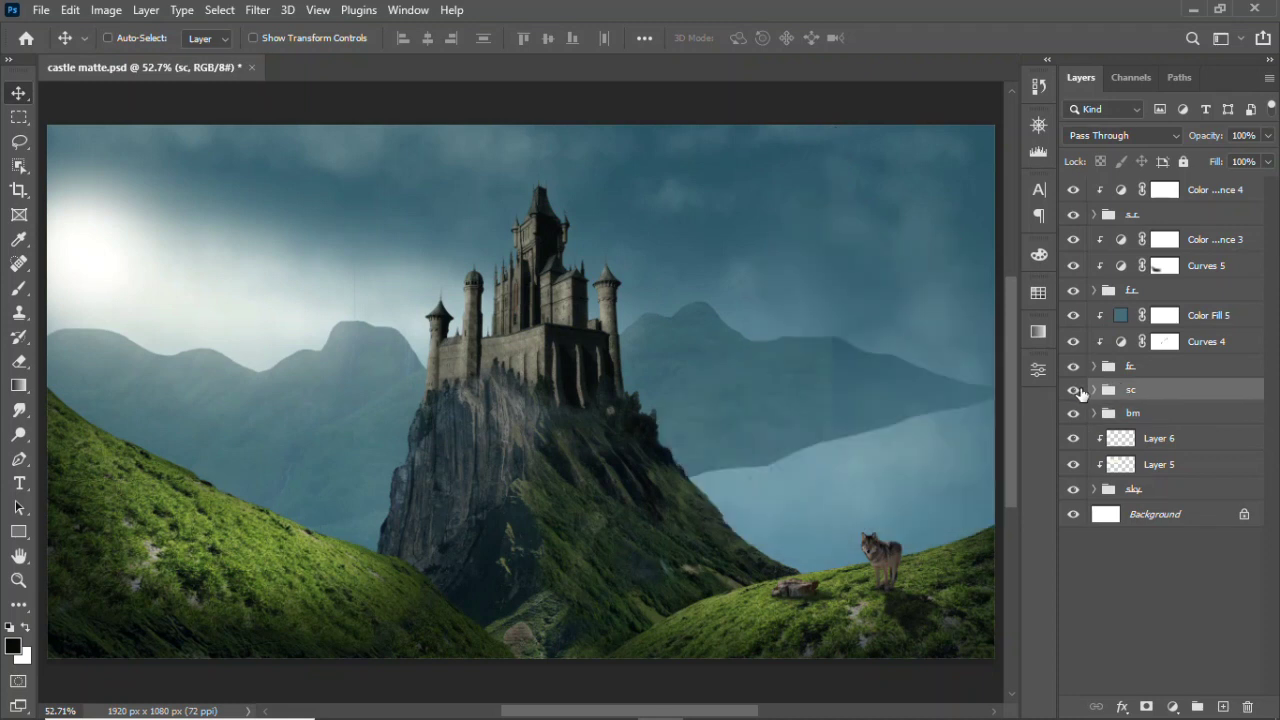
# - Add a new layer filled with black and apply Add Noise to it
pyautogui.click(1222, 707)
pyautogui.press('i')
pyautogui.hotkey('shift', 'F5')
pyautogui.click(257, 10)
pyautogui.click(525, 298)
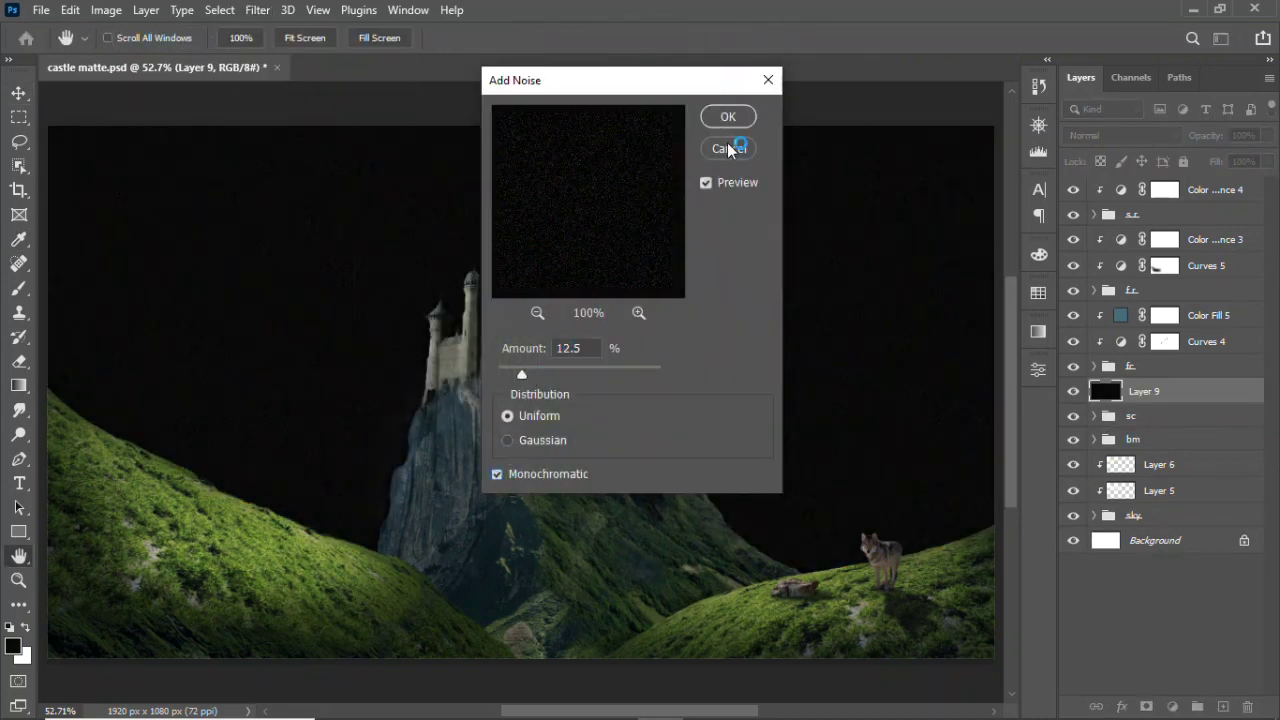
pyautogui.click(729, 148)
# - Set Layer 9 to Screen, clip it to the layer below and lower its opacity
pyautogui.click(1120, 135)
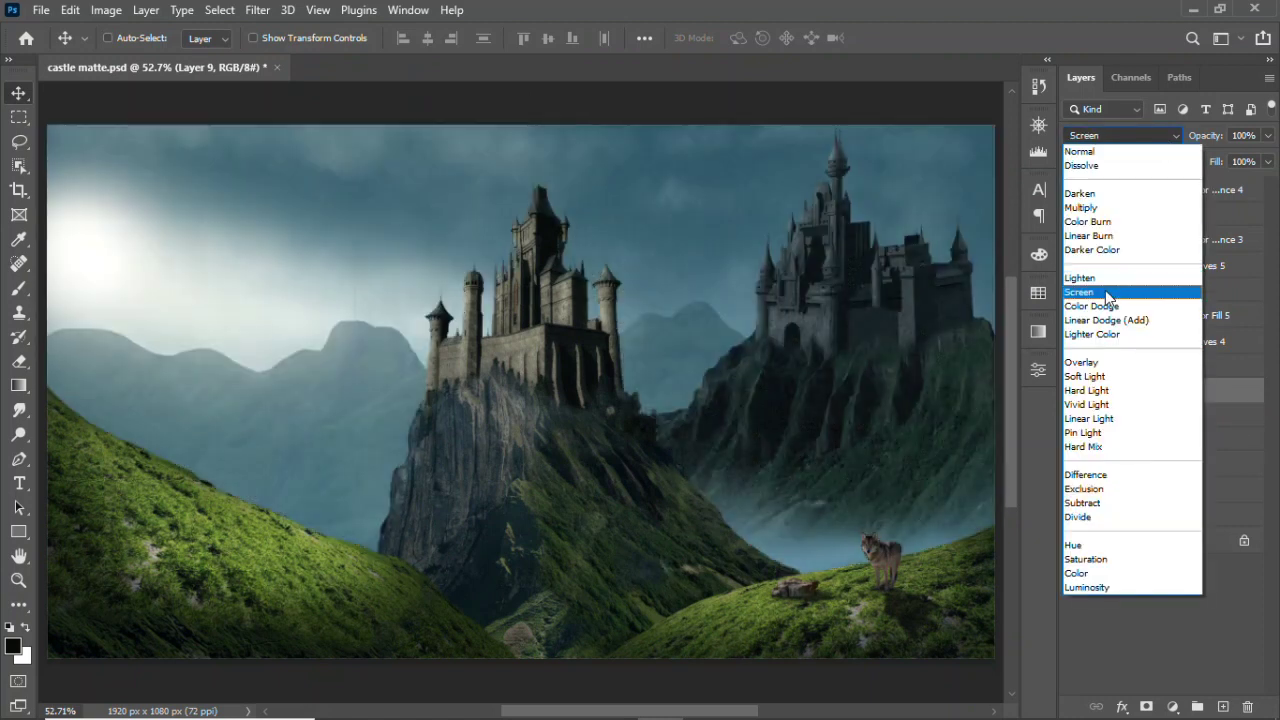
pyautogui.click(1088, 289)
pyautogui.rightClick(1150, 391)
pyautogui.click(950, 367)
pyautogui.click(1267, 135)
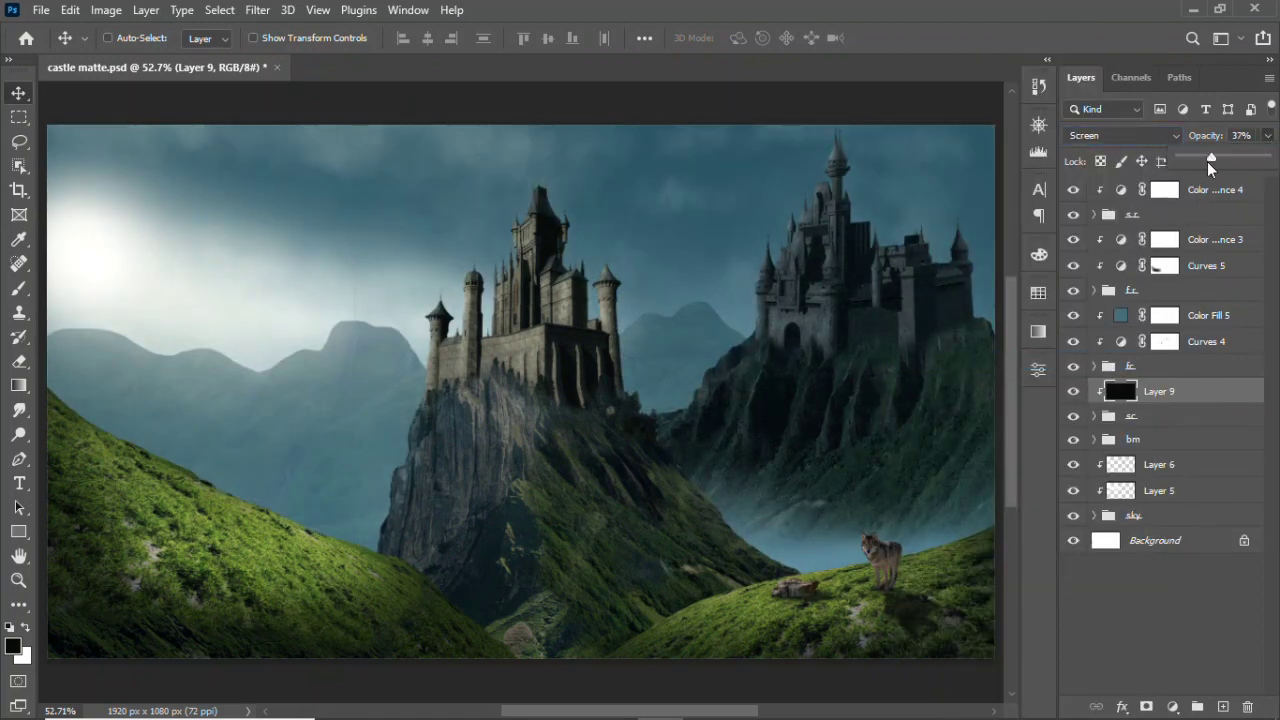
# - Add Layer 10 above Color Balance 3, filled black with Add Noise applied
pyautogui.click(1150, 290)
pyautogui.click(1210, 239)
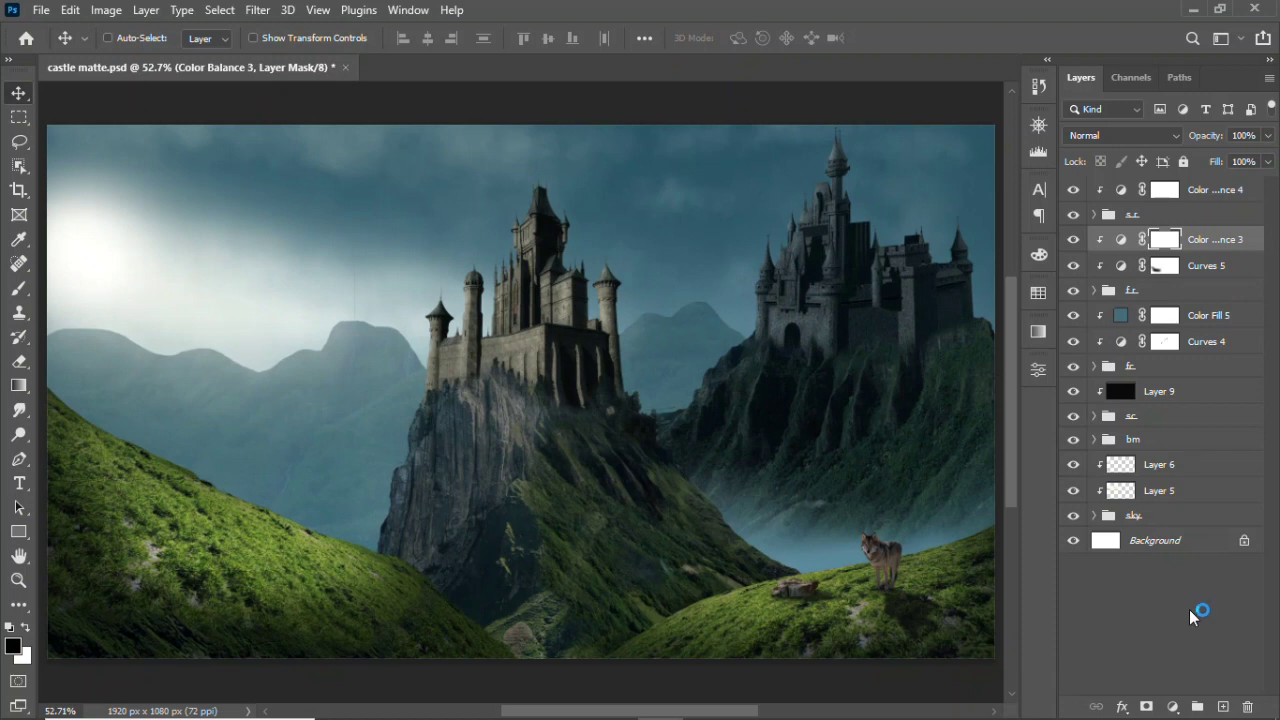
pyautogui.hotkey('shift', 'F5')
pyautogui.press('Return')
pyautogui.click(1120, 135)
pyautogui.click(530, 304)
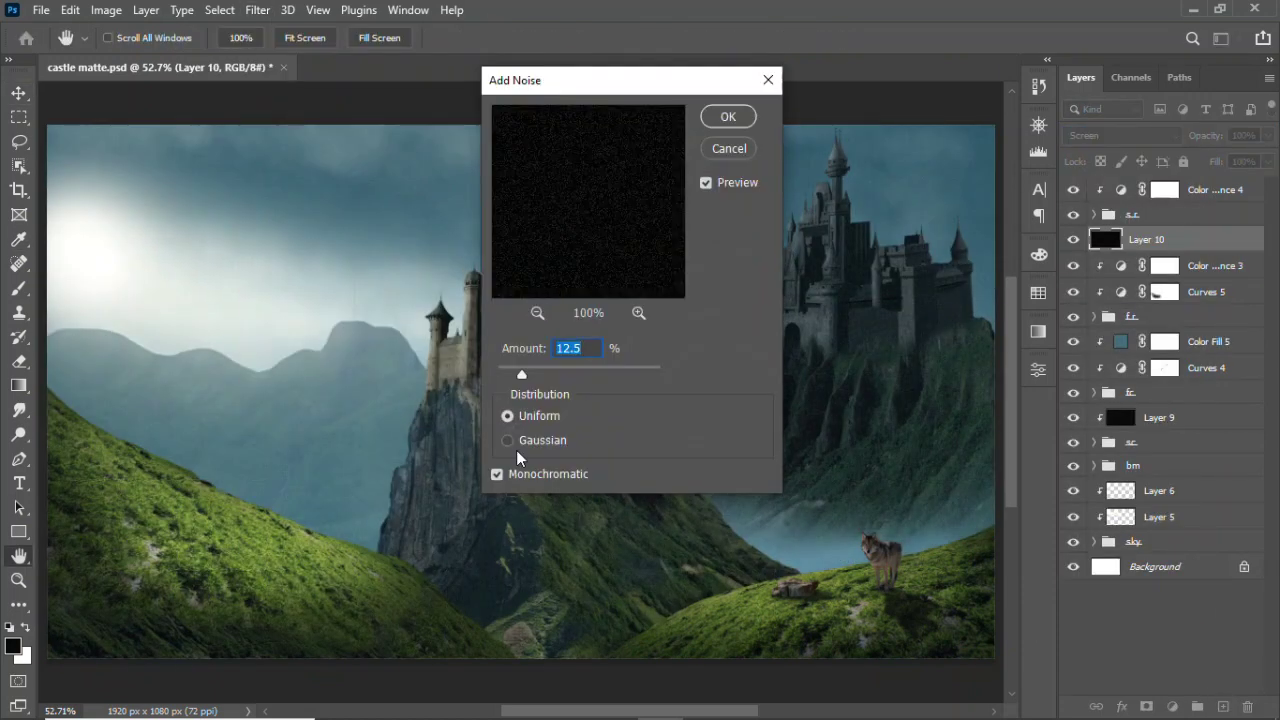
pyautogui.click(728, 117)
# - Set Layer 10 to 73% opacity and clip it to the layer below
pyautogui.press('v')
pyautogui.press('7')
pyautogui.press('3')
pyautogui.hotkey('ctrl', 'alt', 'g')
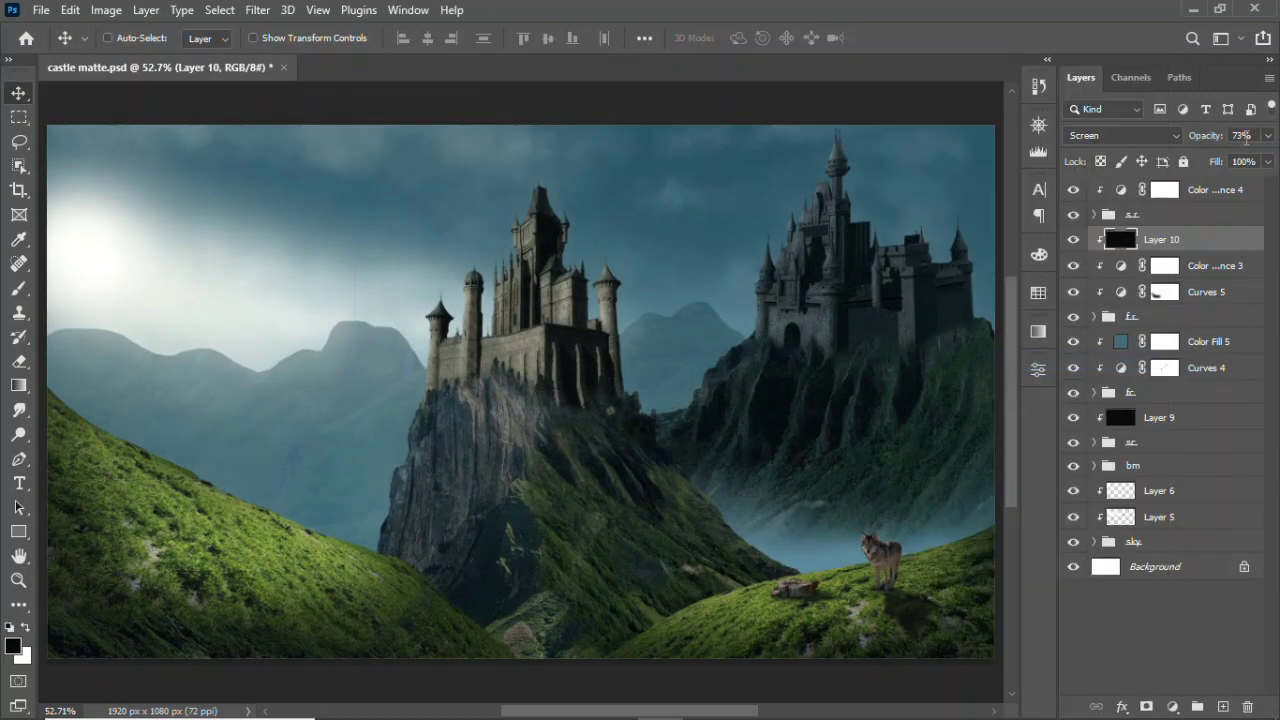
pyautogui.hotkey('alt', ']')
pyautogui.hotkey('alt', ']')
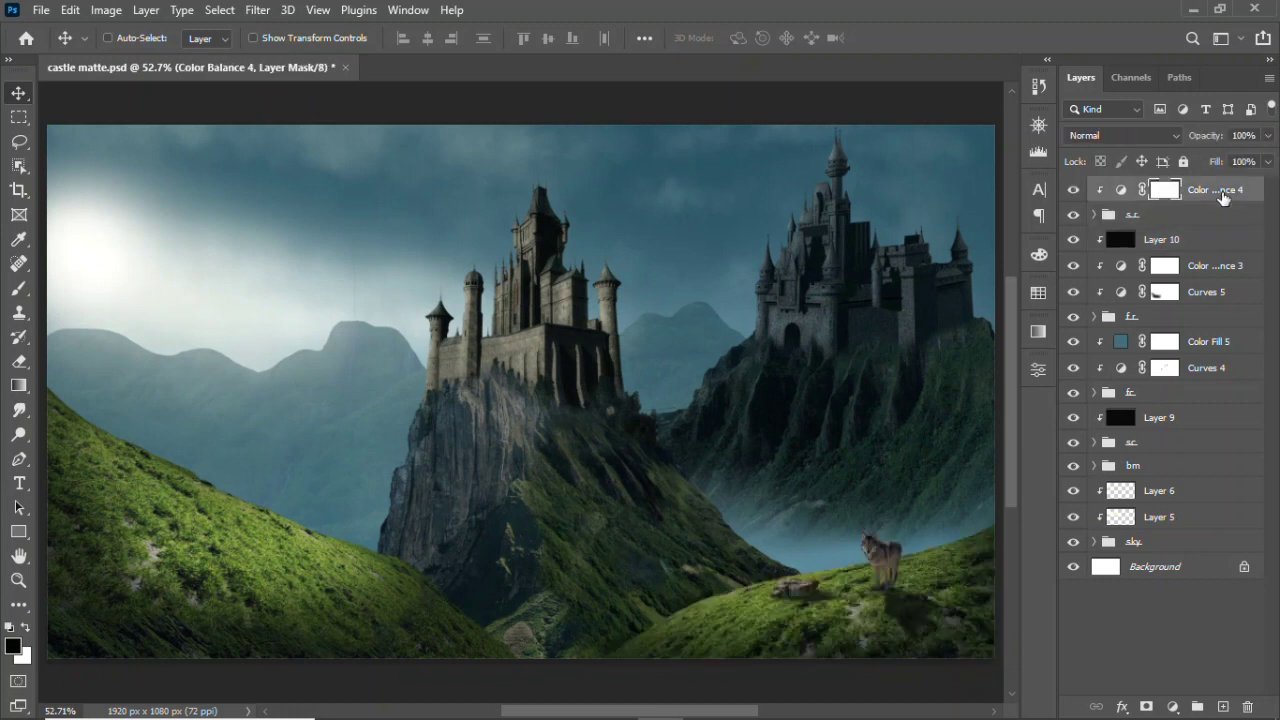
# - Add a black, noise-filled Layer 11 above Color Balance 4 in Screen mode at 70% opacity
pyautogui.hotkey('ctrl', 'shift', 'alt', 'n')
pyautogui.hotkey('shift', 'F5')
pyautogui.click(751, 163)
pyautogui.click(1120, 135)
pyautogui.click(1079, 292)
pyautogui.click(257, 10)
pyautogui.click(760, 320)
pyautogui.click(729, 117)
pyautogui.moveTo(1267, 135); pyautogui.dragTo(1241, 160)
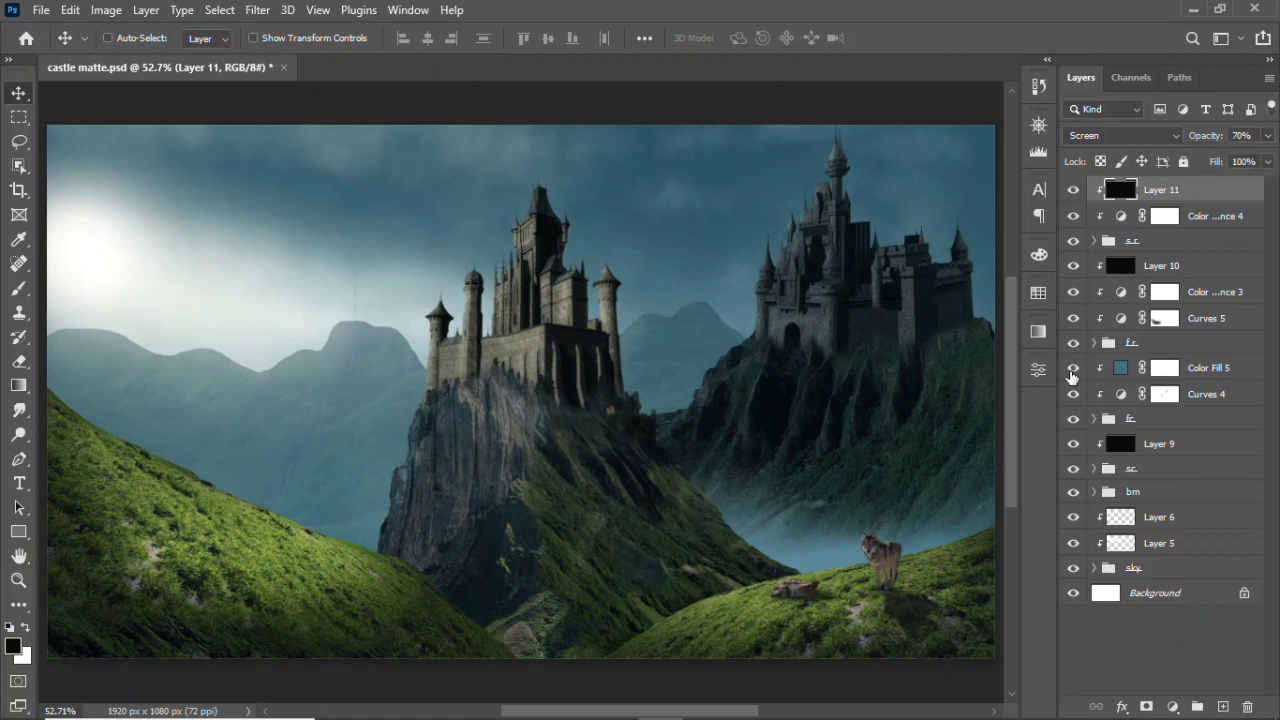
# - Add a black, noise-filled Layer 12 above Color Fill 5, blending as Screen at 30%
pyautogui.click(1114, 367)
pyautogui.hotkey('ctrl', 'shift', 'alt', 'n')
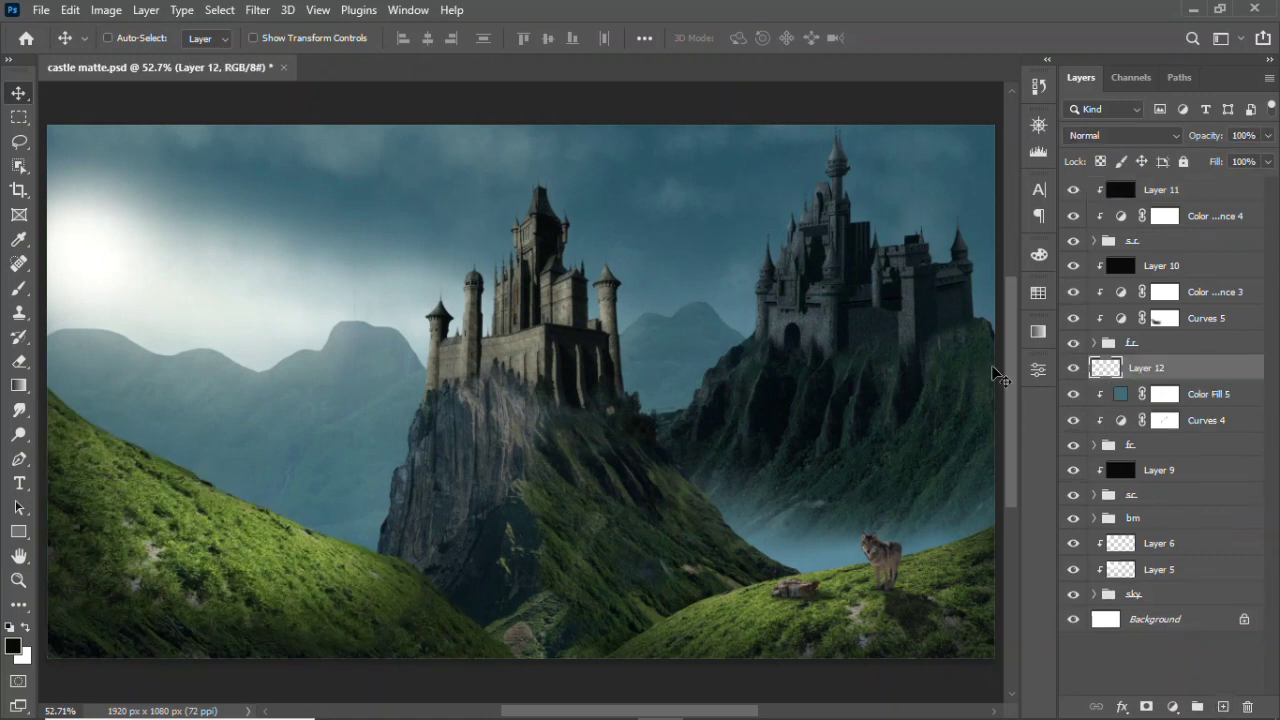
pyautogui.hotkey('alt', 'BackSpace')
pyautogui.click(1123, 135)
pyautogui.click(1085, 290)
pyautogui.click(257, 9)
pyautogui.click(540, 303)
pyautogui.click(729, 114)
pyautogui.click(1267, 135)
pyautogui.moveTo(1270, 158); pyautogui.dragTo(1205, 158)
pyautogui.click(943, 71)
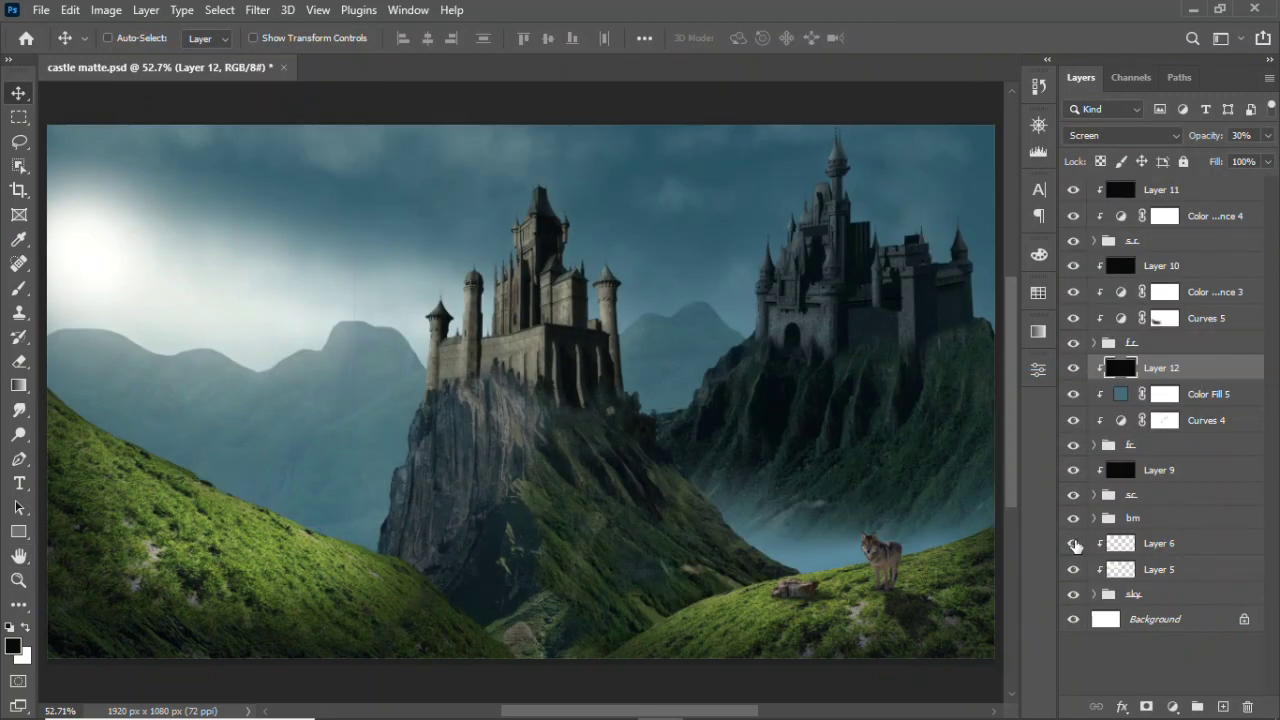
# - Toggle the s.r and f.r groups off and on to compare the effect
pyautogui.click(1073, 342)
pyautogui.click(1073, 342)
pyautogui.click(1103, 248)
pyautogui.click(1073, 241)
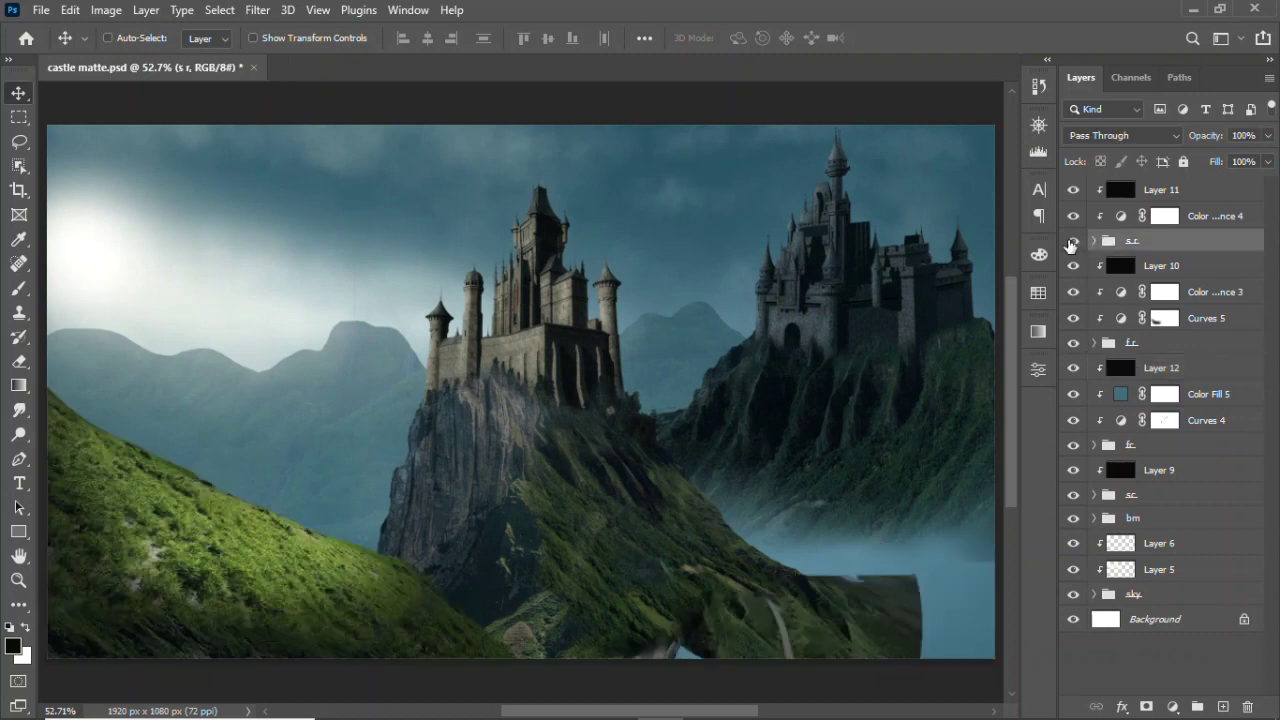
pyautogui.click(1073, 343)
pyautogui.click(1073, 343)
pyautogui.click(1159, 470)
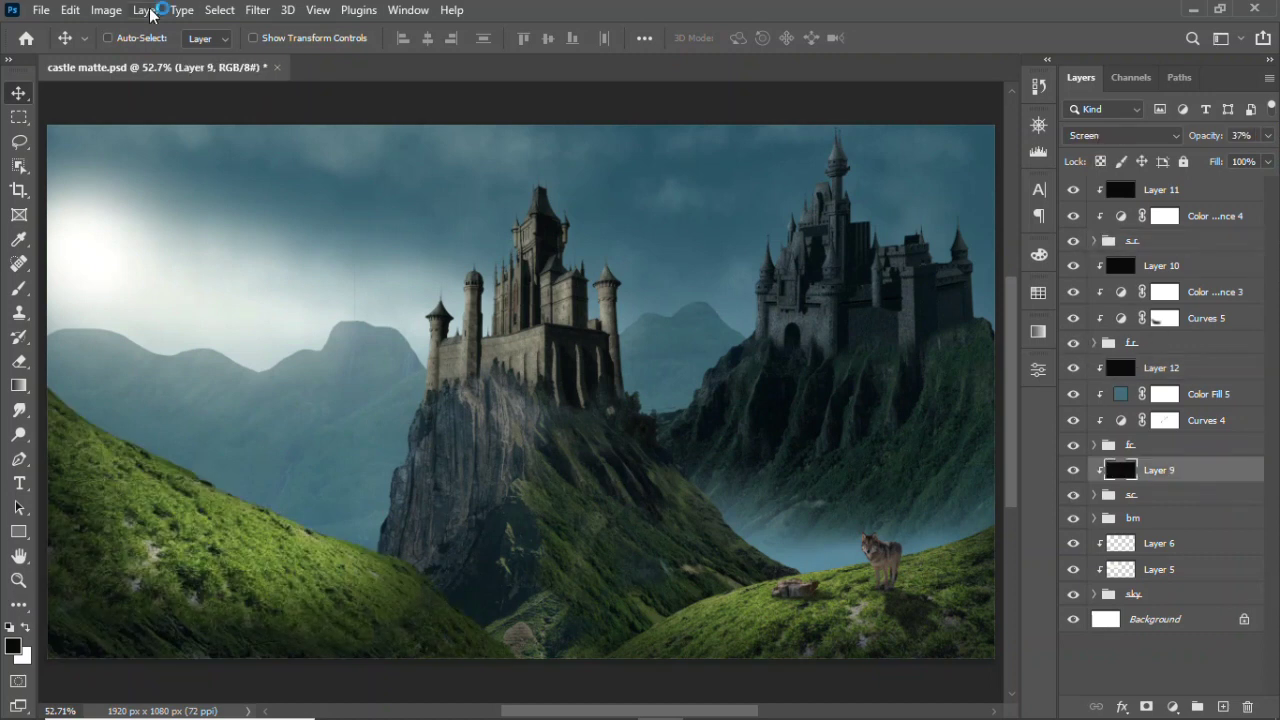
# - Create a clipped Soft Light Layer 13 filled with neutral grey above Layer 9
pyautogui.click(146, 9)
pyautogui.click(420, 31)
pyautogui.click(850, 230)
pyautogui.click(809, 454)
pyautogui.click(793, 255)
pyautogui.click(1084, 151)
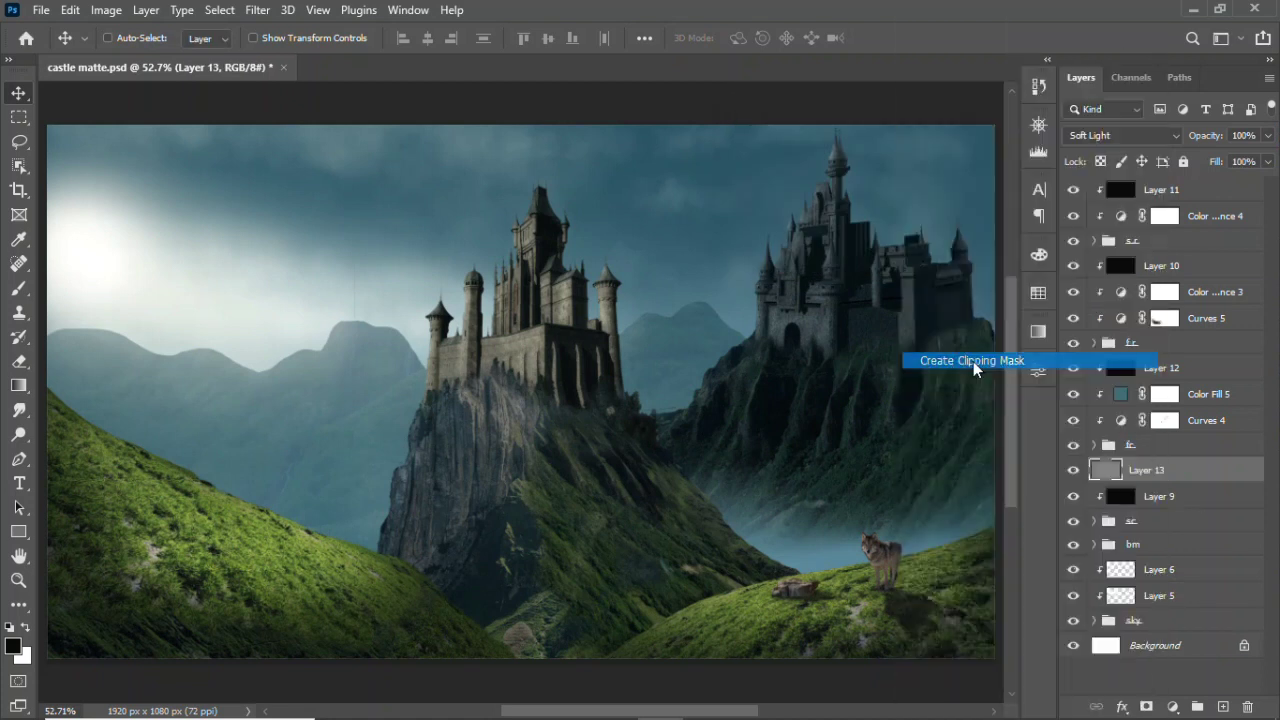
pyautogui.keyDown('alt'); pyautogui.click(1100, 483); pyautogui.keyUp('alt')
# - Set up a brush with 16% flow and work over Layer 13
pyautogui.scroll(2, 983, 453)
pyautogui.click(1073, 444)
pyautogui.scroll(1, 589, 409)
pyautogui.press('b')
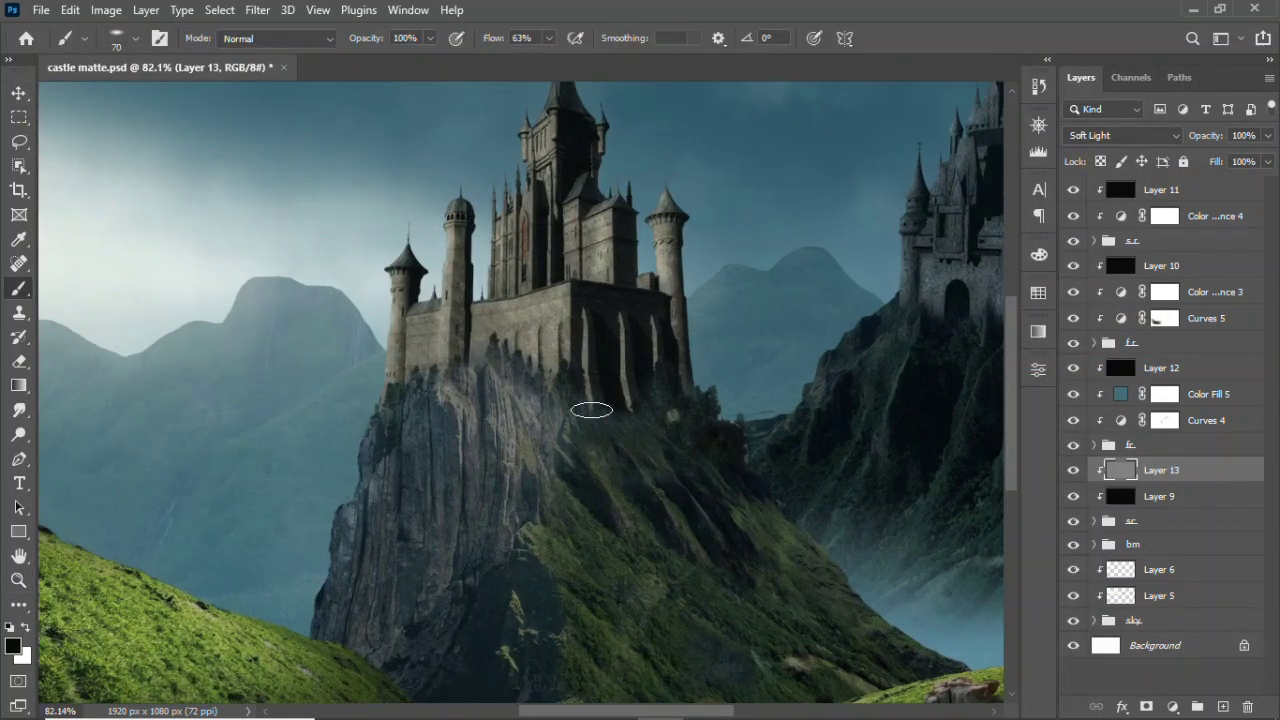
pyautogui.moveTo(557, 44); pyautogui.dragTo(510, 62)
pyautogui.press(']')
pyautogui.hscroll(3, 520, 400)
pyautogui.hscroll(3, 520, 400)
pyautogui.press('[')
pyautogui.press('[')
pyautogui.press('[')
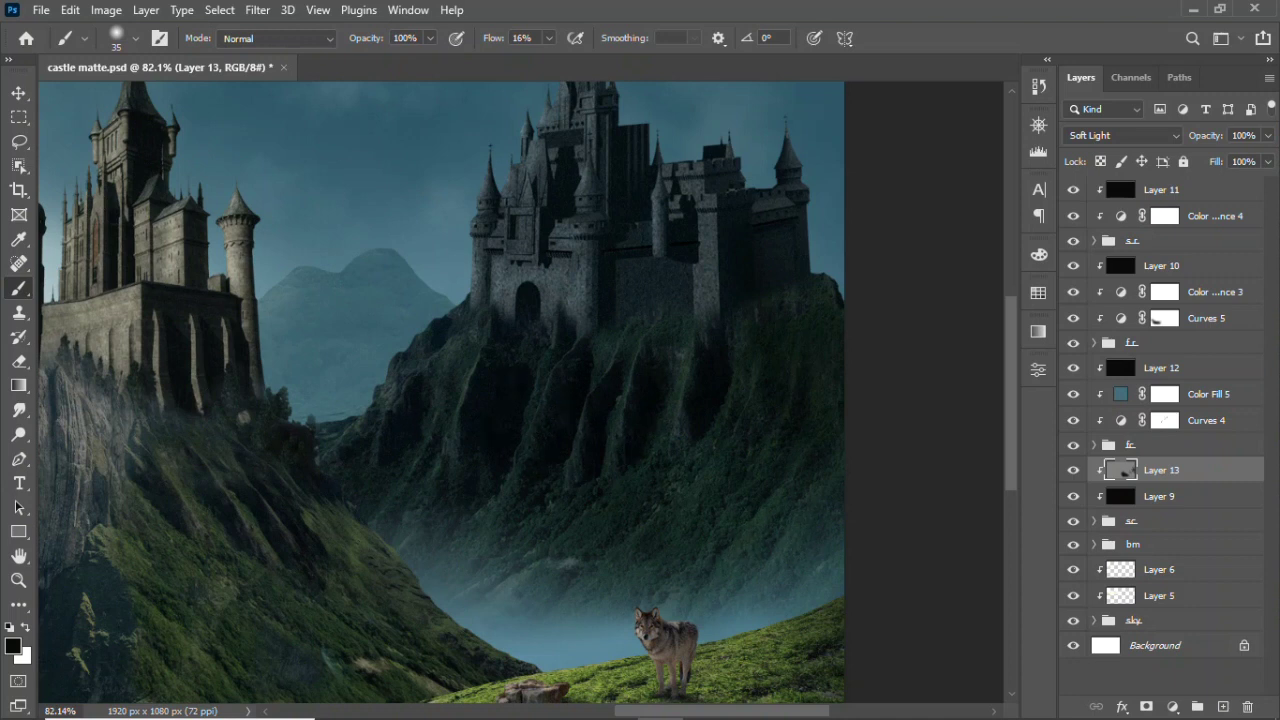
pyautogui.scroll(2, 645, 290)
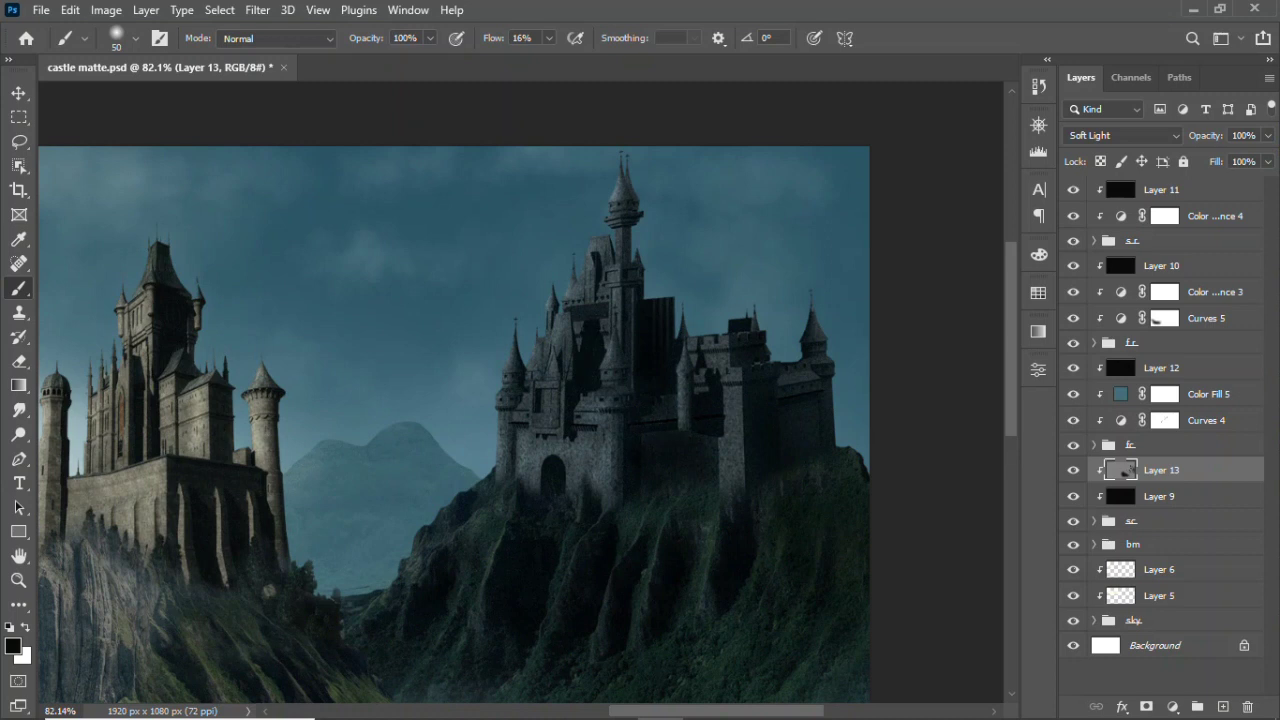
pyautogui.hotkey('ctrl', '0')
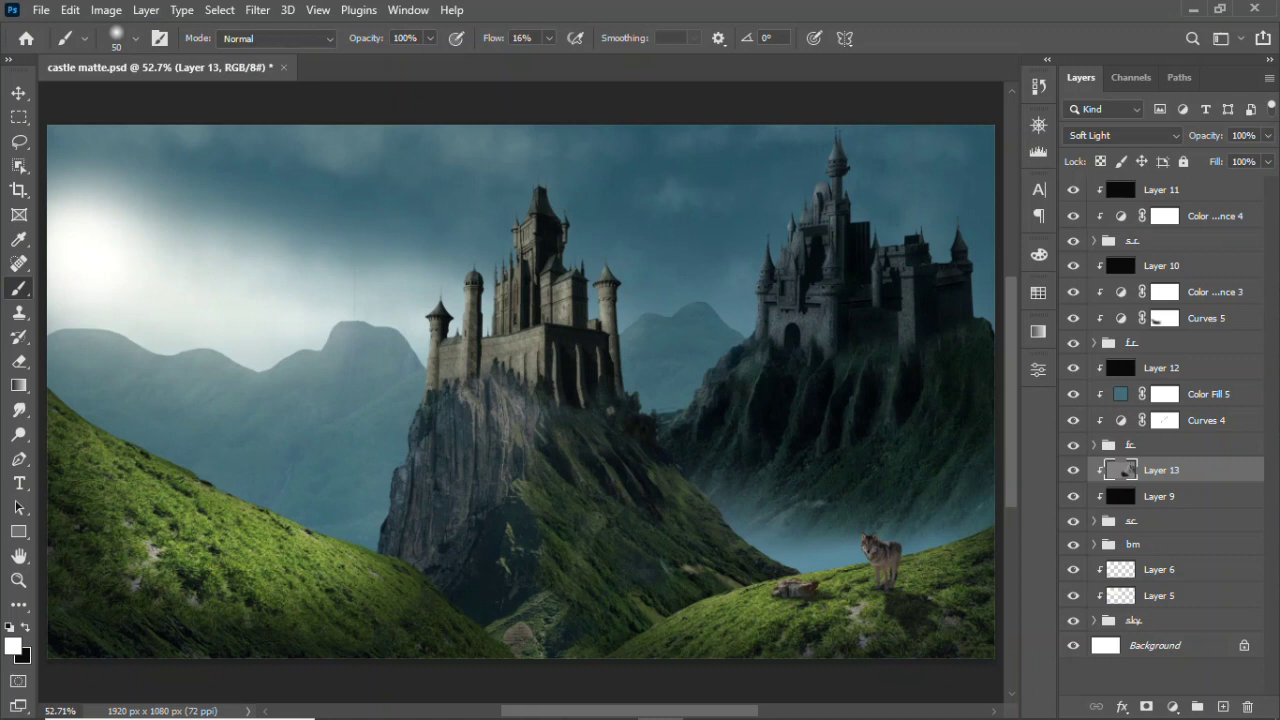
# - Adjust Layer 13's blending options and lower its opacity to 83%
pyautogui.doubleClick(1200, 470)
pyautogui.click(1200, 209)
pyautogui.click(1267, 135)
pyautogui.moveTo(1256, 157); pyautogui.dragTo(1250, 157)
pyautogui.press('v')
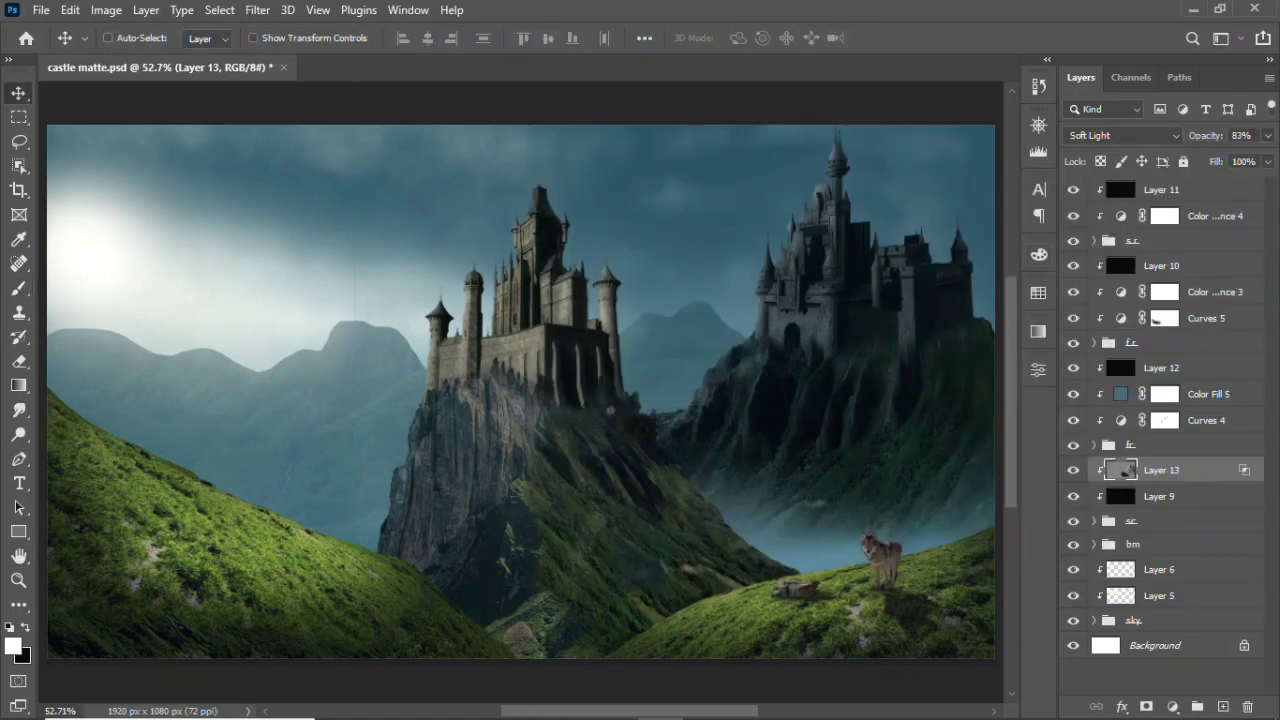
# - Create a Soft Light neutral-grey Layer 14 above Layer 12
pyautogui.click(1106, 333)
pyautogui.click(1165, 291)
pyautogui.click(1073, 521)
pyautogui.click(1118, 379)
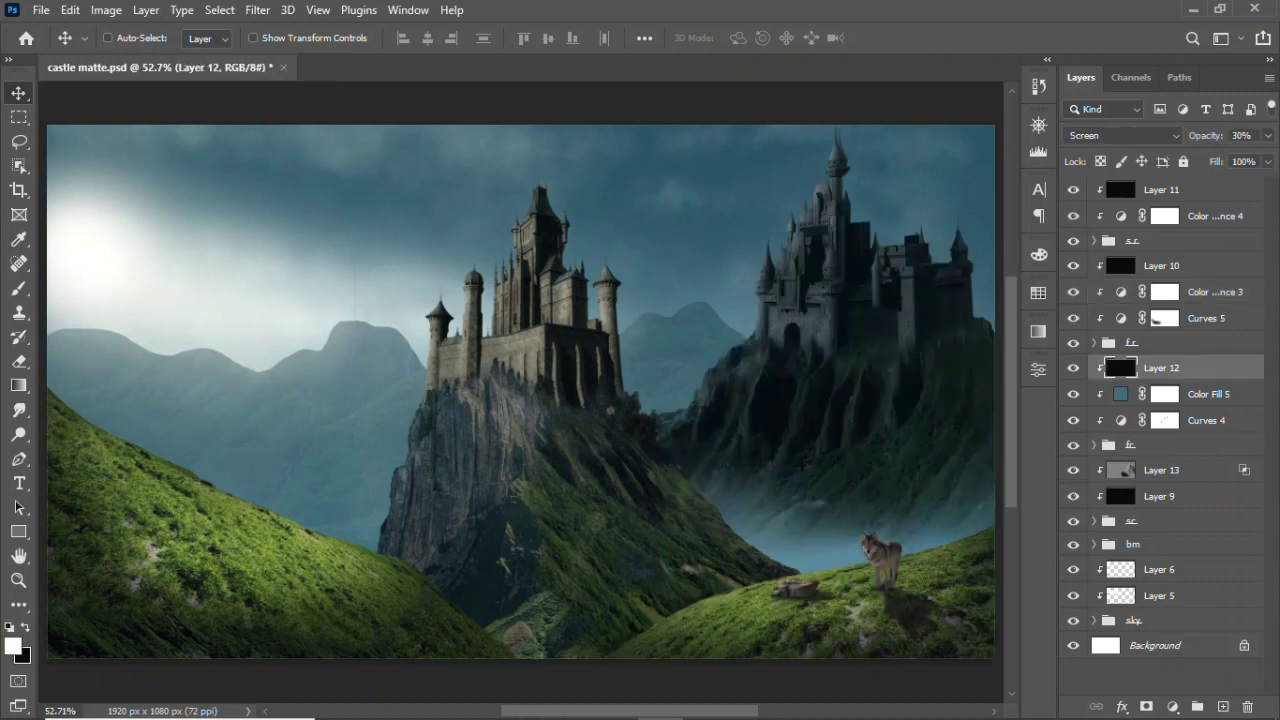
pyautogui.hotkey('ctrl', 'shift', 'n')
pyautogui.click(843, 229)
pyautogui.click(843, 455)
pyautogui.click(797, 251)
# - On Layer 14, darken the cliff and valley floor and brighten the cliff's left edge
pyautogui.press('Return')
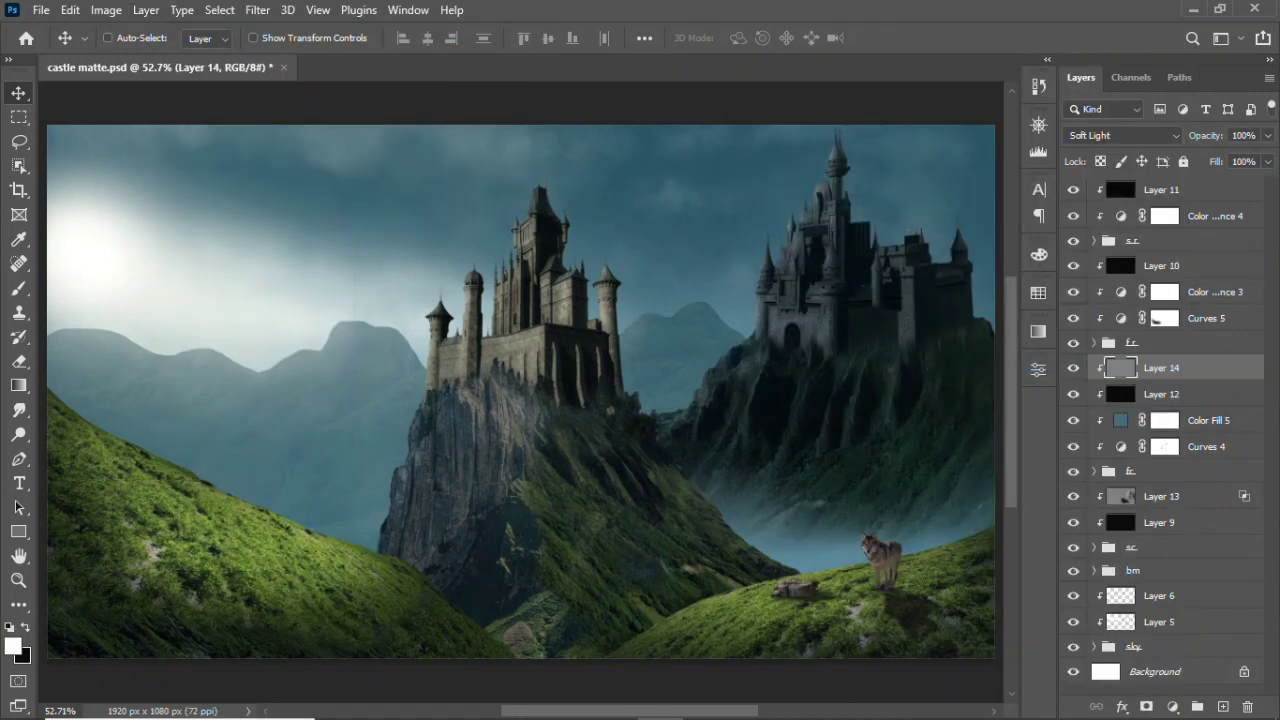
pyautogui.press('b')
pyautogui.moveTo(690, 510); pyautogui.dragTo(620, 560)
pyautogui.moveTo(565, 445); pyautogui.dragTo(540, 490)
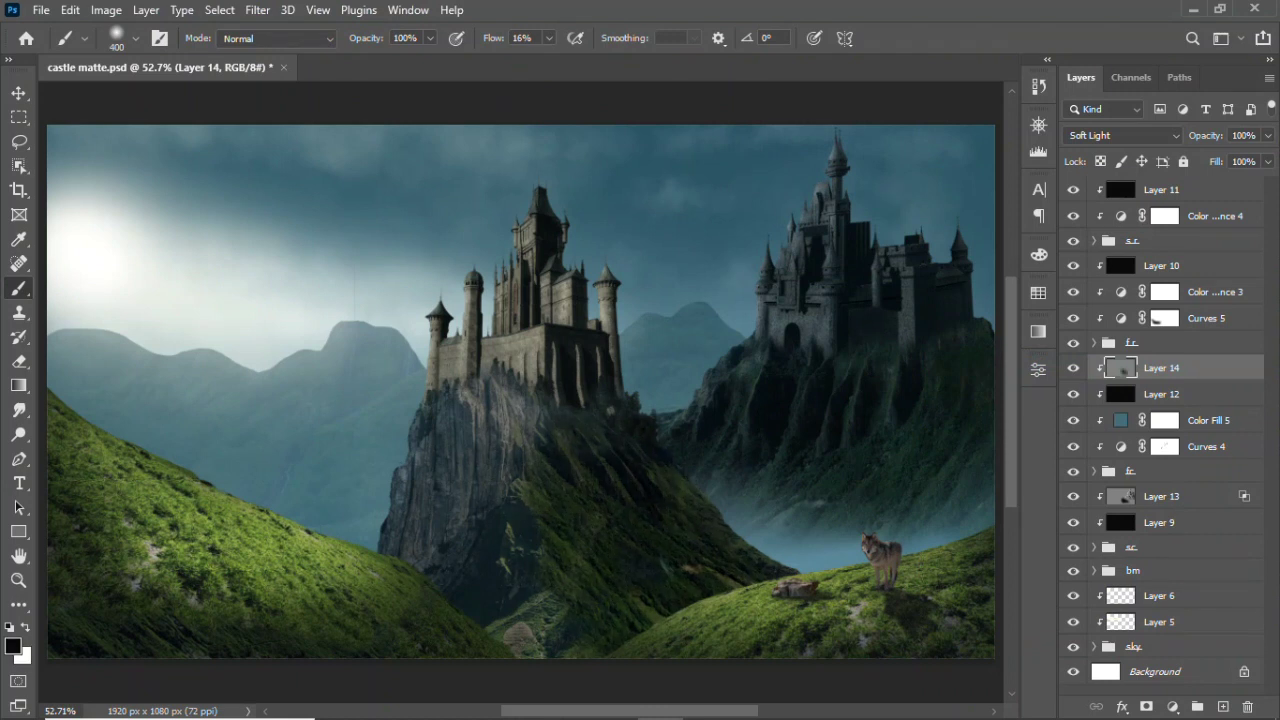
pyautogui.moveTo(530, 385)
pyautogui.mouseDown()
pyautogui.moveTo(490, 445)
pyautogui.moveTo(535, 640)
pyautogui.moveTo(570, 645)
pyautogui.mouseUp()
pyautogui.press(']')
pyautogui.press(']')
pyautogui.press(']')
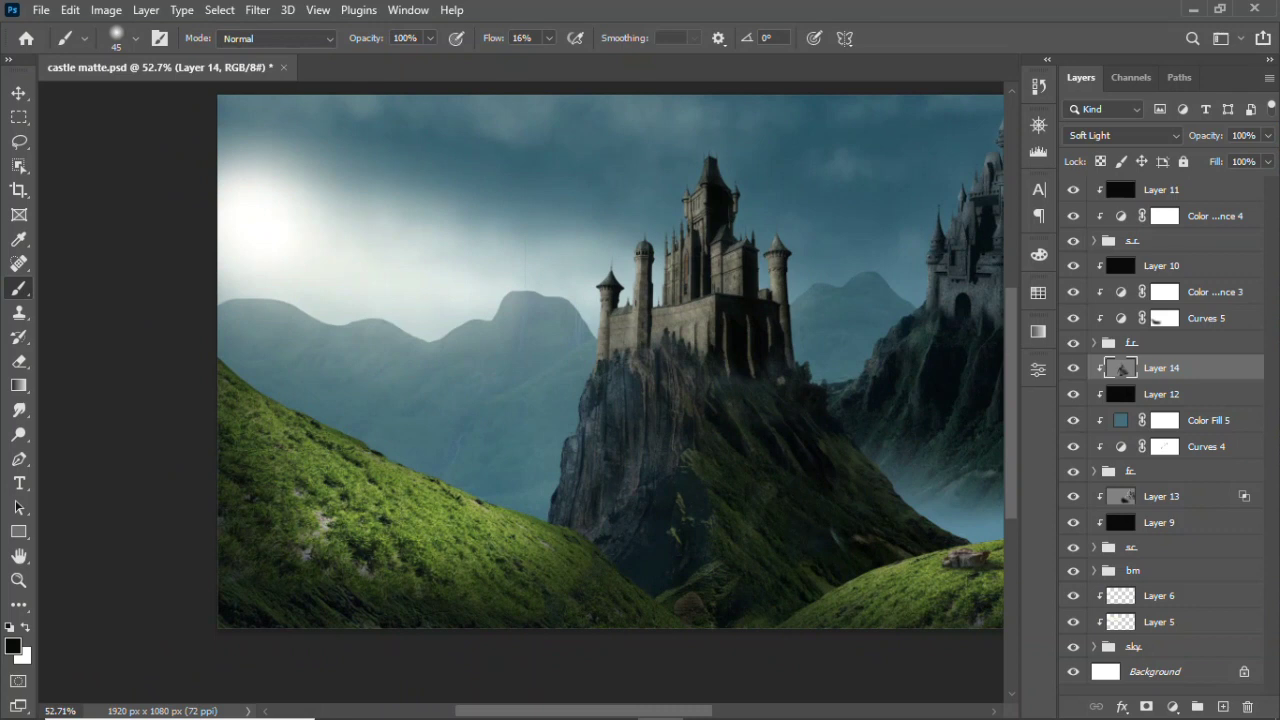
pyautogui.moveTo(224, 436); pyautogui.dragTo(300, 436)
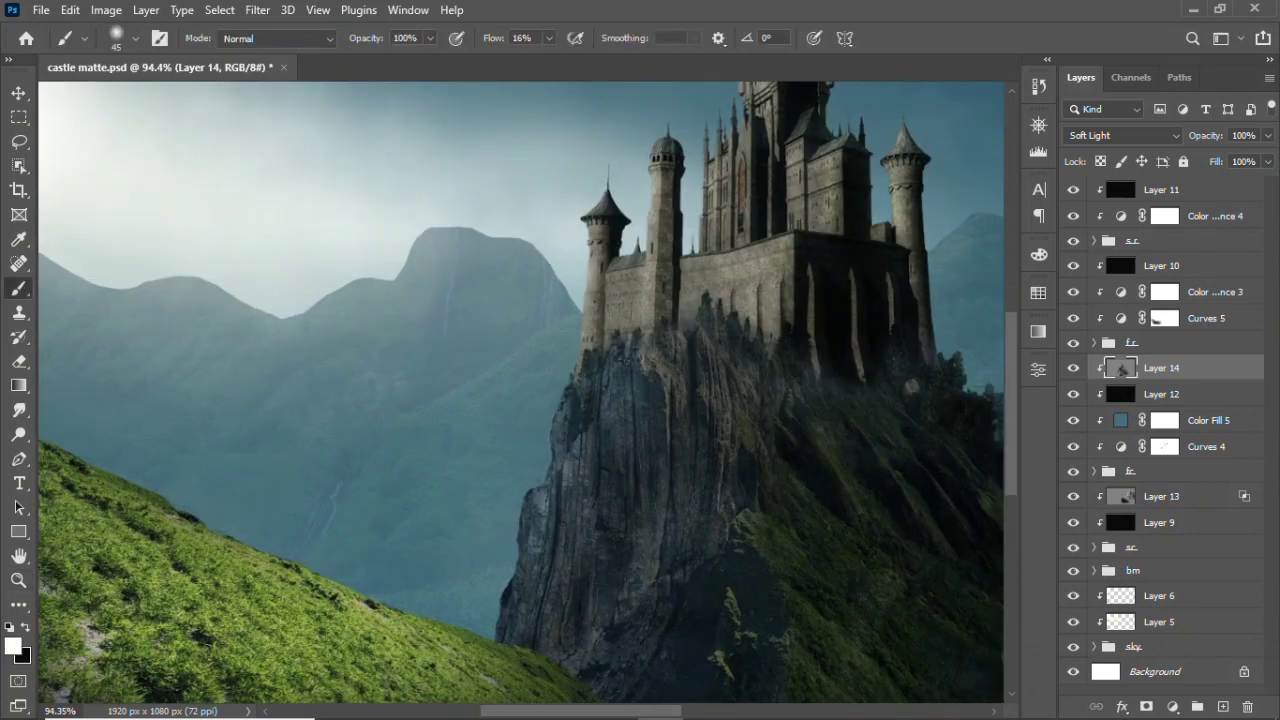
pyautogui.moveTo(530, 488); pyautogui.dragTo(502, 630)
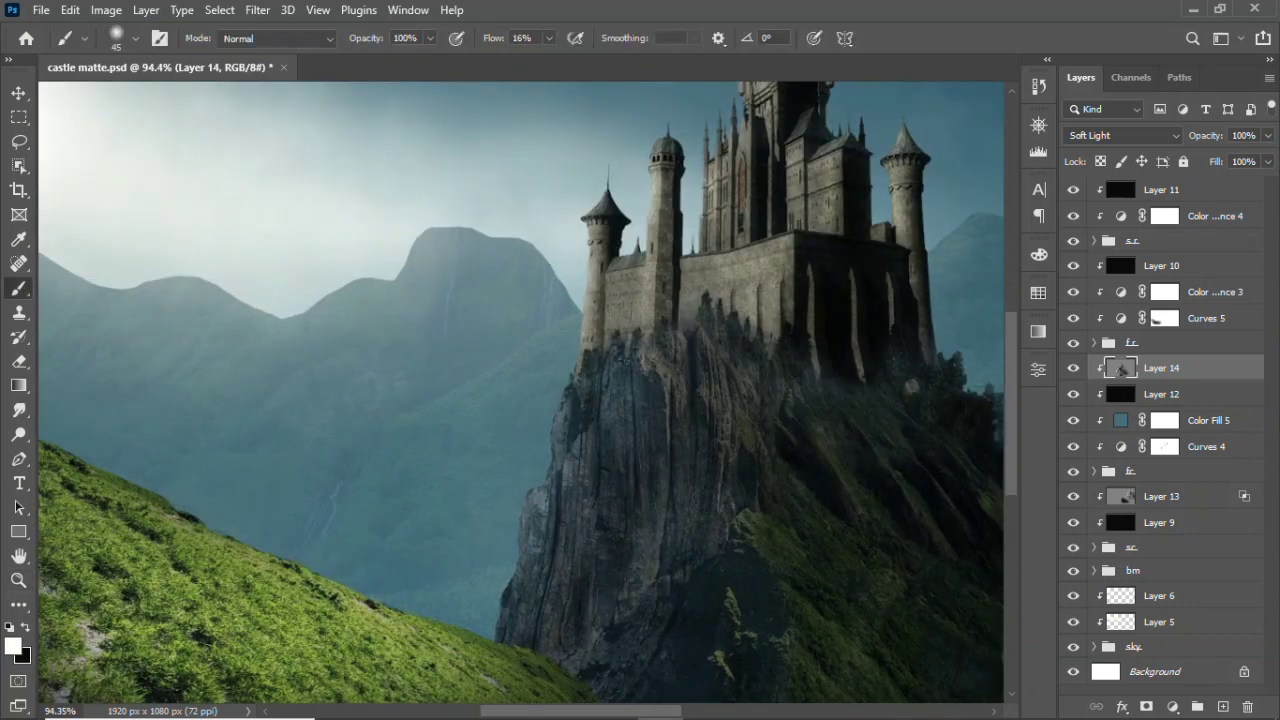
pyautogui.scroll(5, 520, 400)
# - Darken the castle's lower wall and base, then set Layer 14 to about 91% opacity
pyautogui.press('x')
pyautogui.click(700, 417)
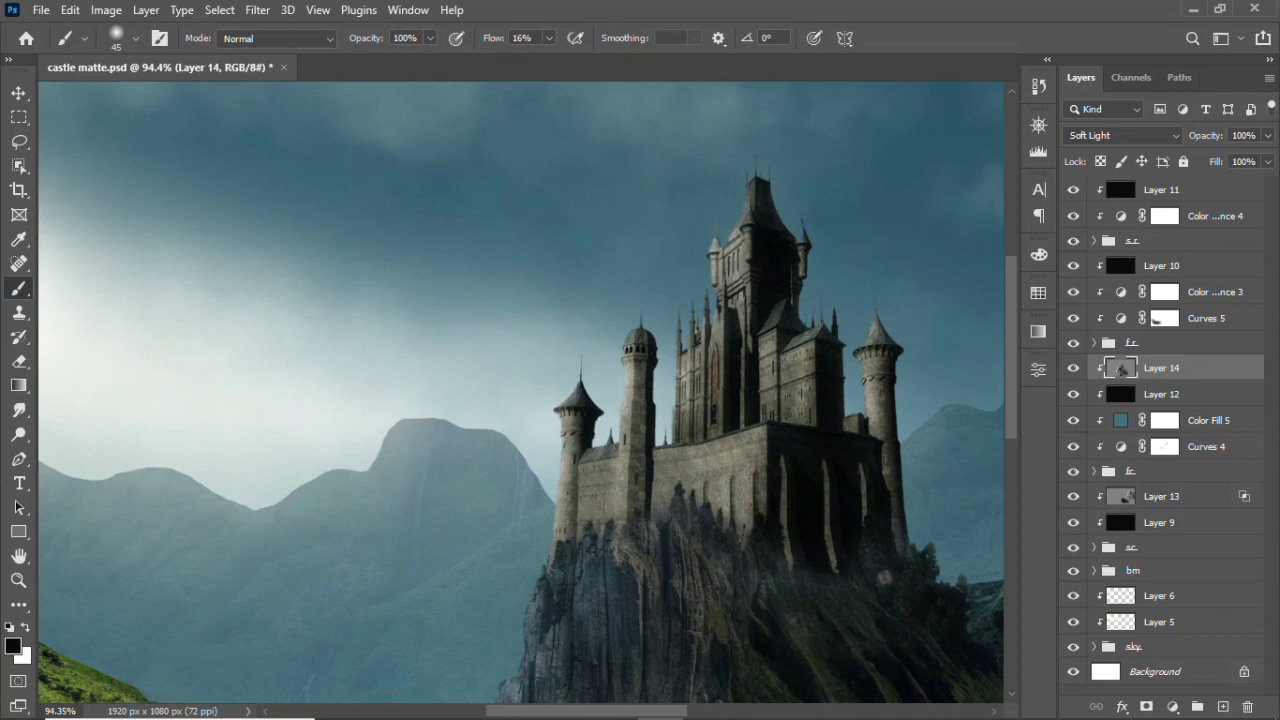
pyautogui.moveTo(732, 498); pyautogui.dragTo(656, 500)
pyautogui.moveTo(598, 470); pyautogui.dragTo(586, 540)
pyautogui.press('v')
pyautogui.hotkey('ctrl', '0')
pyautogui.press('9')
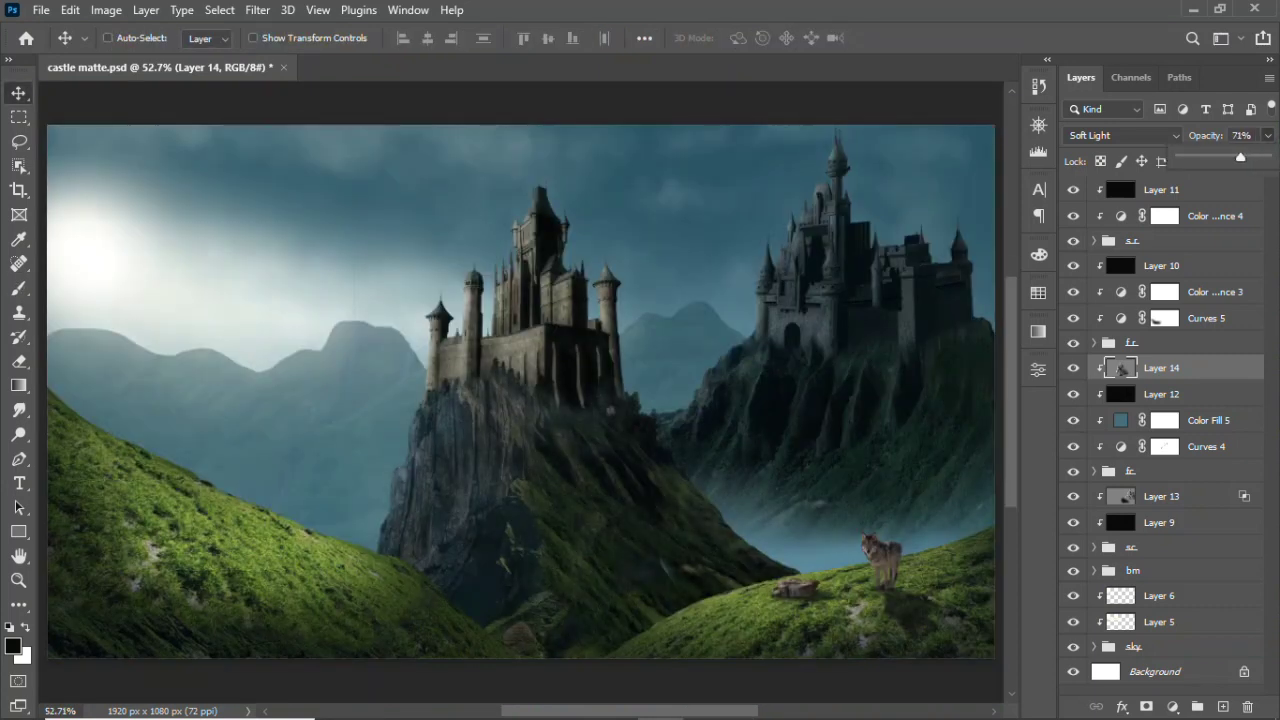
pyautogui.press('Return')
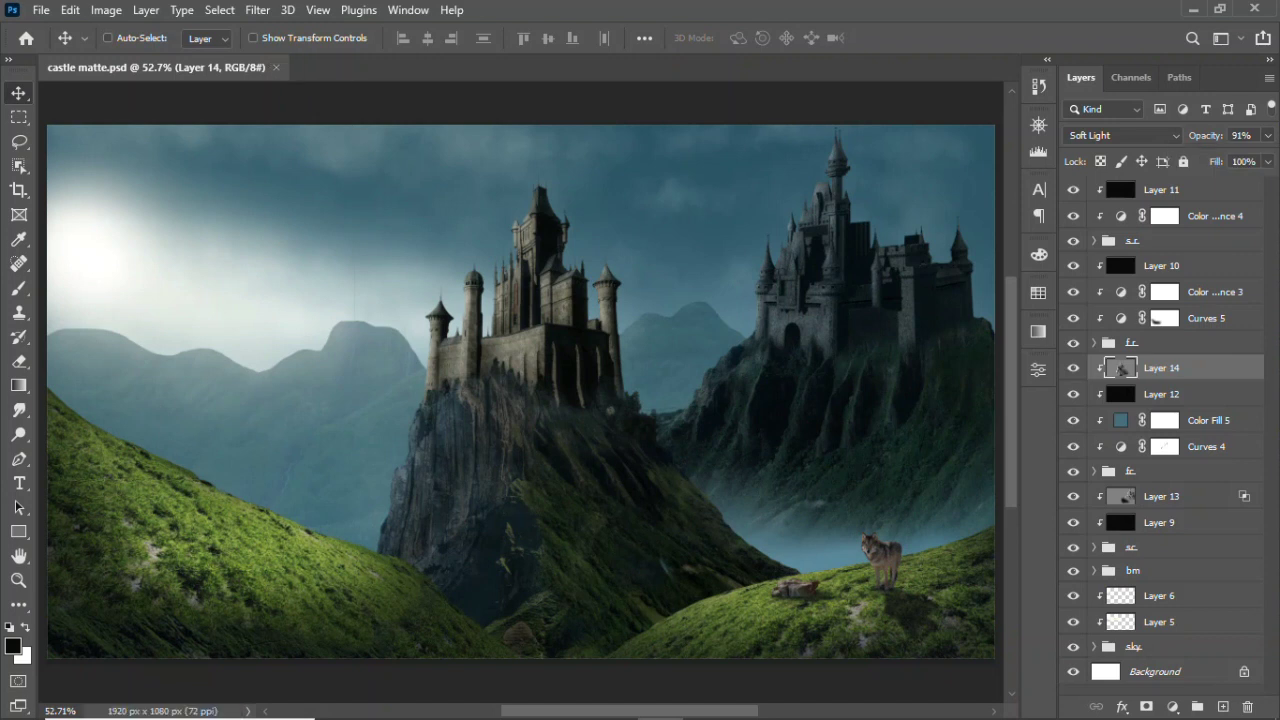
# - Create a Soft Light neutral-grey Layer 15 above Layer 10
pyautogui.click(1073, 547)
pyautogui.click(1160, 570)
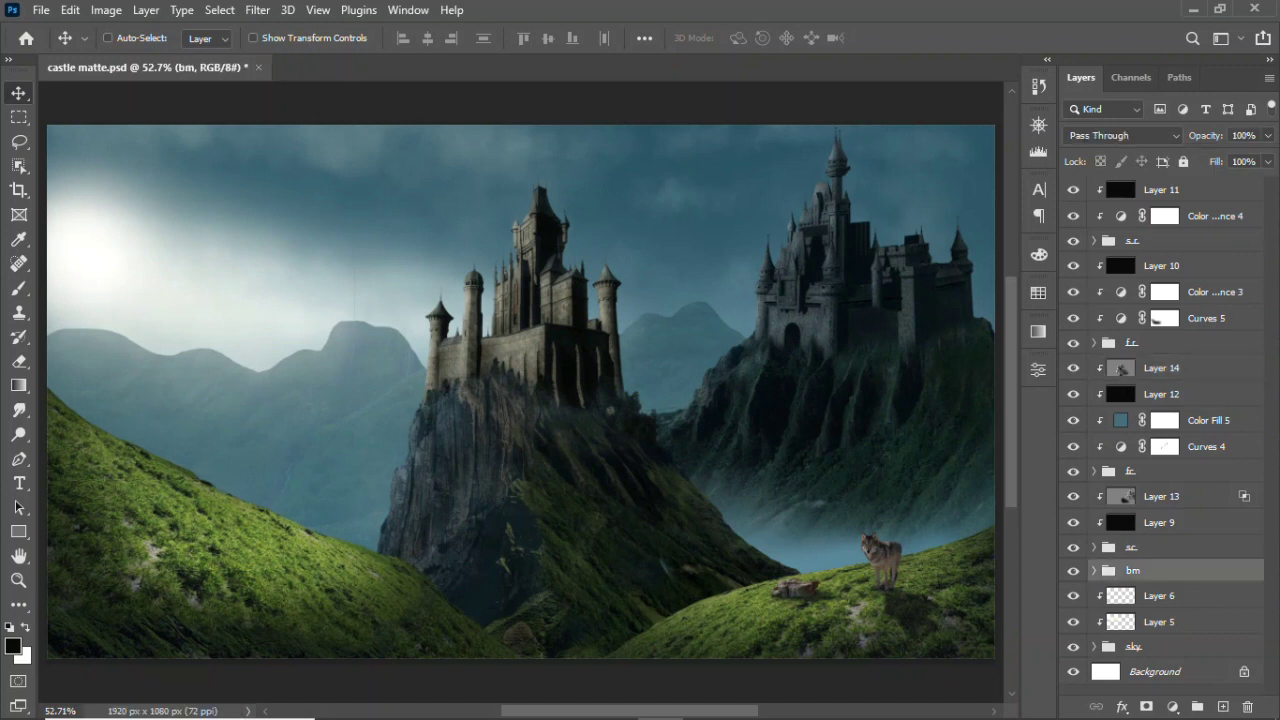
pyautogui.click(1160, 265)
pyautogui.click(146, 9)
pyautogui.click(420, 34)
pyautogui.click(860, 477)
# - Set a 300 px white brush and clip Layer 15 to the layer below
pyautogui.press('Return')
pyautogui.press('b')
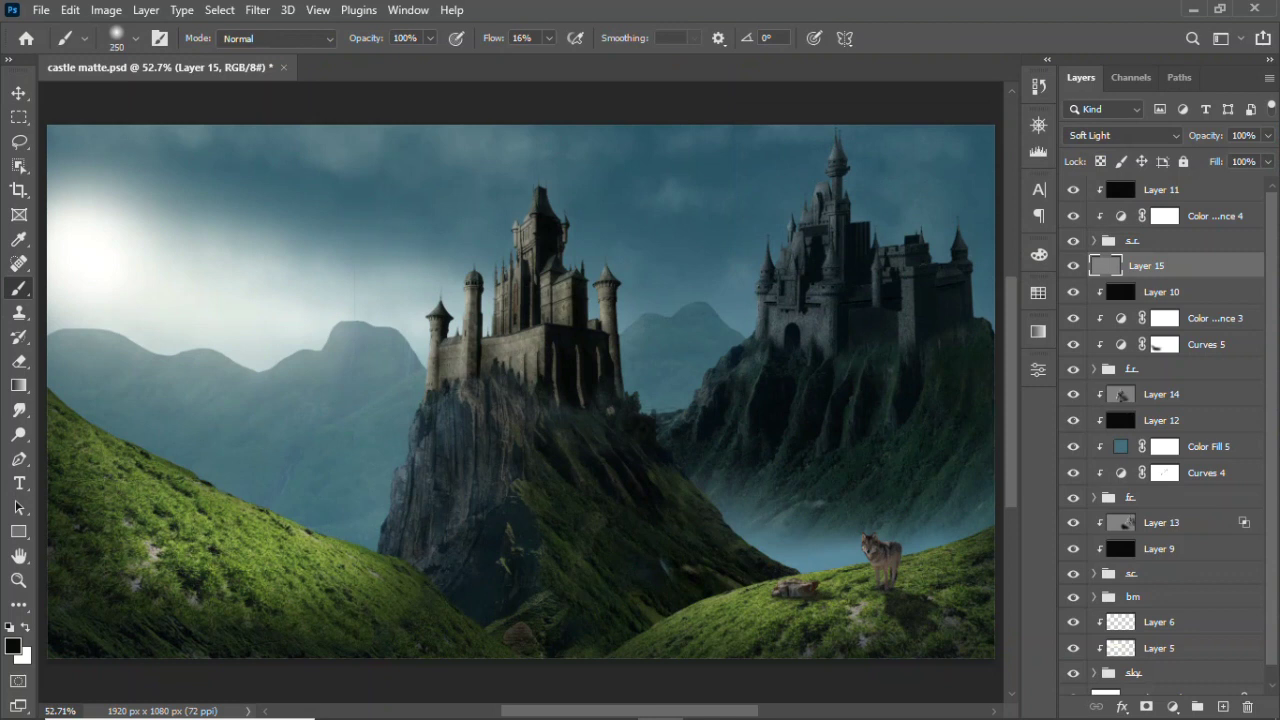
pyautogui.press(']')
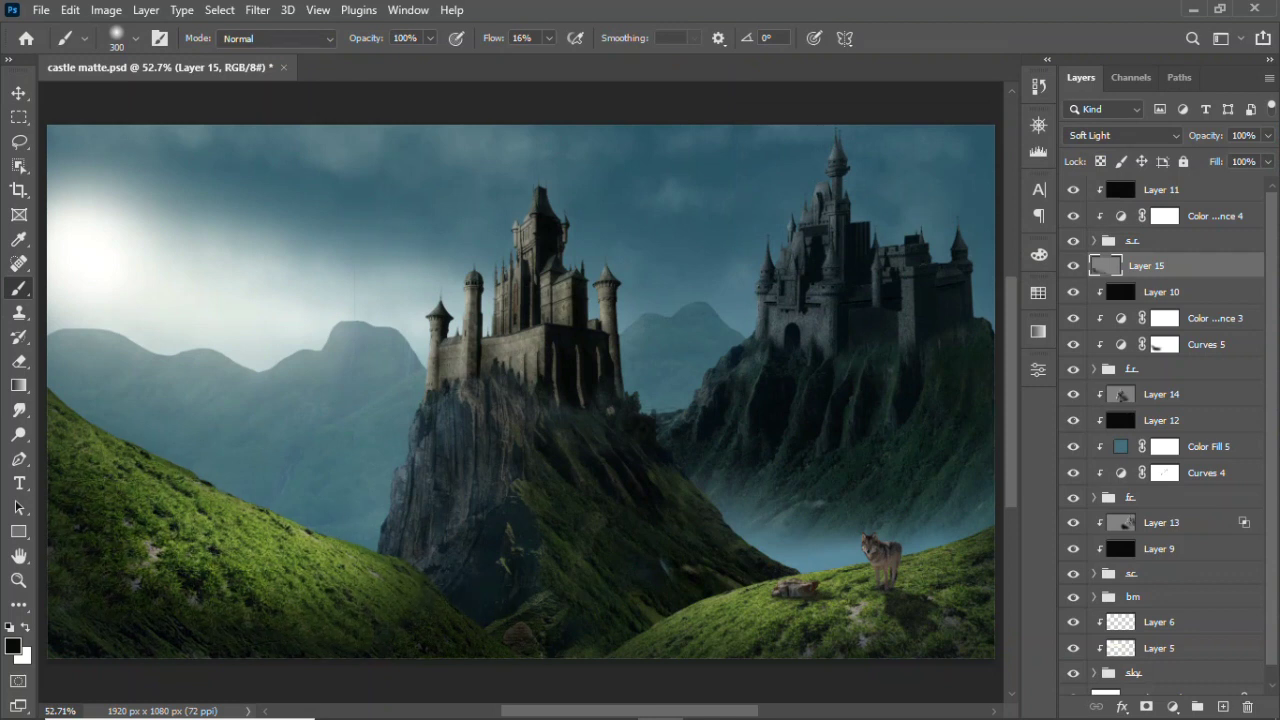
pyautogui.press('x')
pyautogui.rightClick(1222, 265)
pyautogui.click(1057, 357)
# - Add an empty Layer 16 above the bm group and bring up the brush presets
pyautogui.press('v')
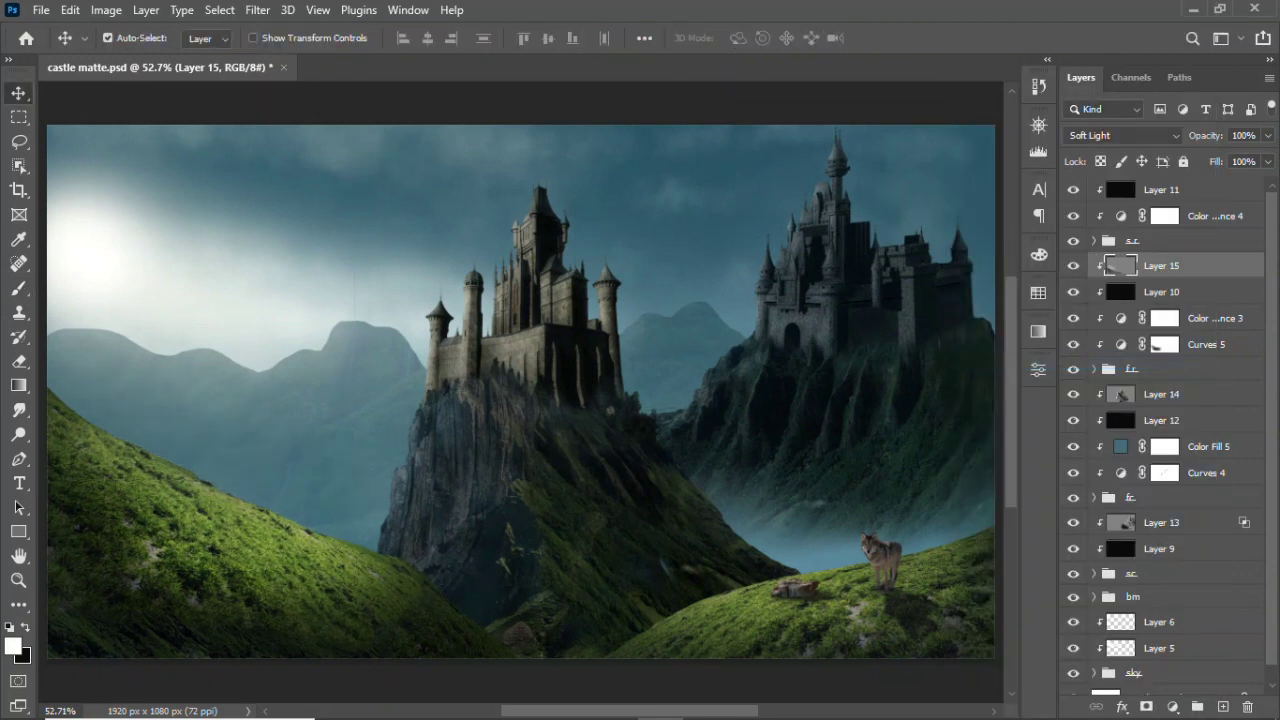
pyautogui.scroll(-1, 1160, 436)
pyautogui.click(1150, 580)
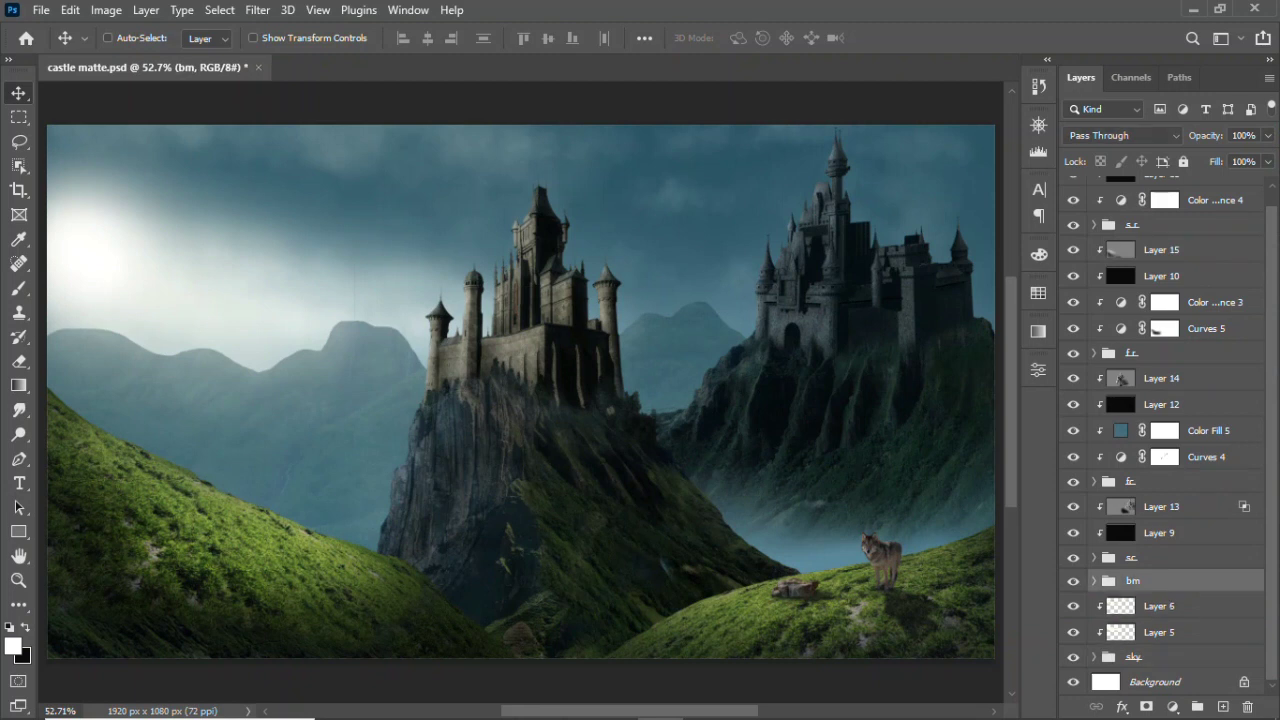
pyautogui.click(1222, 706)
pyautogui.press('b')
pyautogui.rightClick(460, 110)
# - Pick the smoke brush and dab smoke over the left fog and near the mountains
pyautogui.write('smoke')
pyautogui.doubleClick(765, 385)
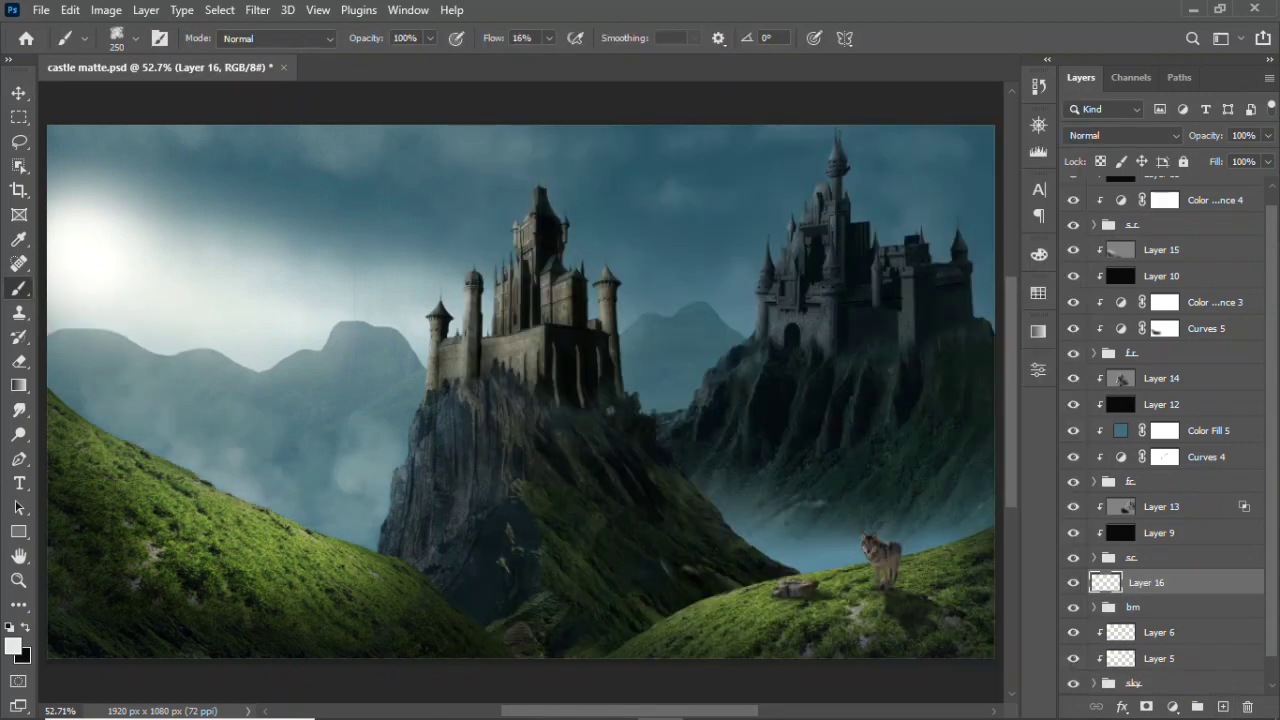
pyautogui.click(283, 462)
pyautogui.click(680, 375)
# - On a new layer above Layer 14, paint bluish mist across the valley floor and lower cliff
pyautogui.click(1150, 481)
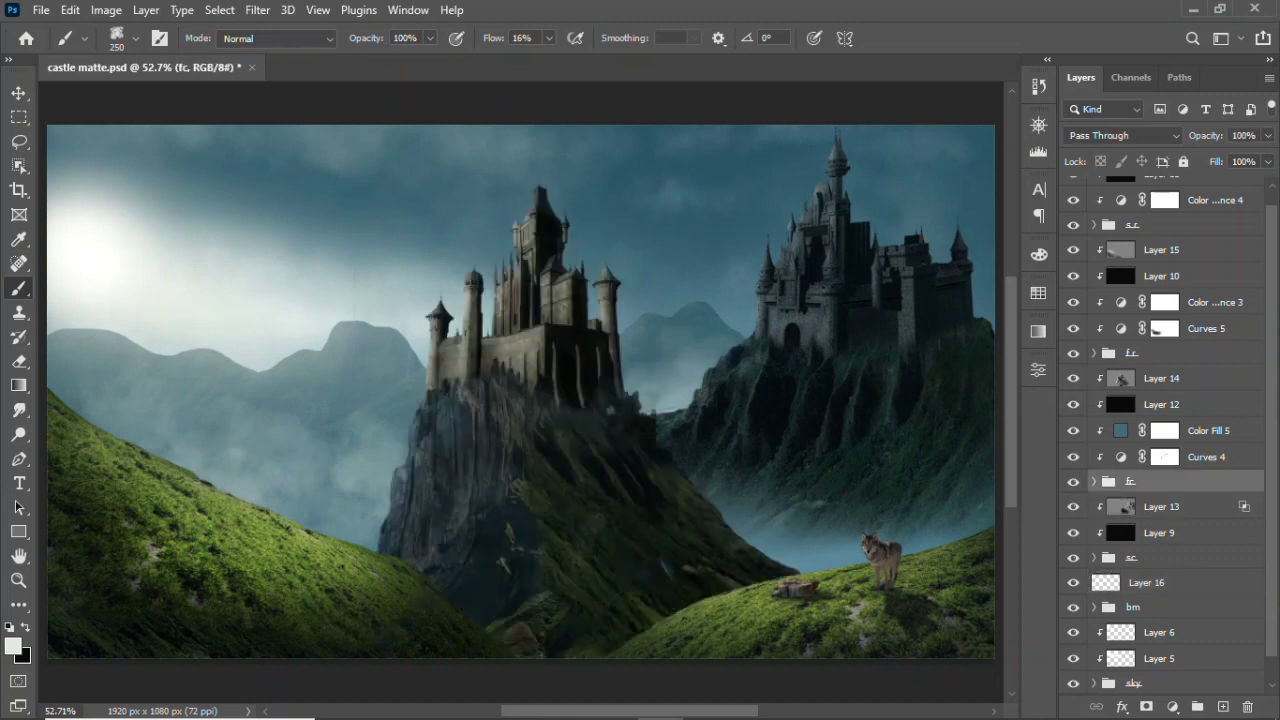
pyautogui.click(1160, 378)
pyautogui.click(1222, 707)
pyautogui.moveTo(400, 600)
pyautogui.mouseDown()
pyautogui.moveTo(580, 610)
pyautogui.moveTo(730, 580)
pyautogui.mouseUp()
pyautogui.keyDown('alt'); pyautogui.click(700, 560); pyautogui.keyUp('alt')
pyautogui.moveTo(620, 600)
pyautogui.mouseDown()
pyautogui.moveTo(780, 560)
pyautogui.moveTo(610, 550)
pyautogui.mouseUp()
pyautogui.moveTo(480, 450); pyautogui.dragTo(470, 610)
pyautogui.moveTo(410, 500); pyautogui.dragTo(560, 520)
pyautogui.moveTo(590, 600); pyautogui.dragTo(690, 590)
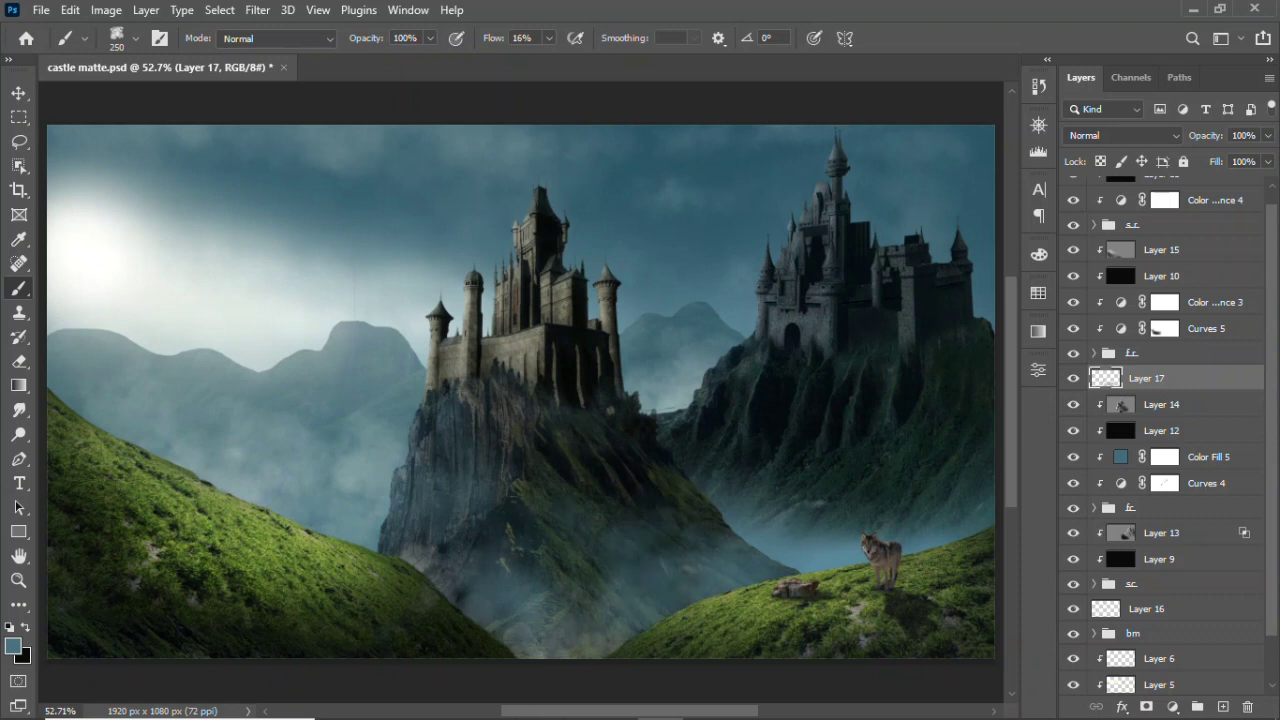
# - Lower the bluish mist layer's opacity slightly
pyautogui.moveTo(600, 400); pyautogui.dragTo(586, 298)
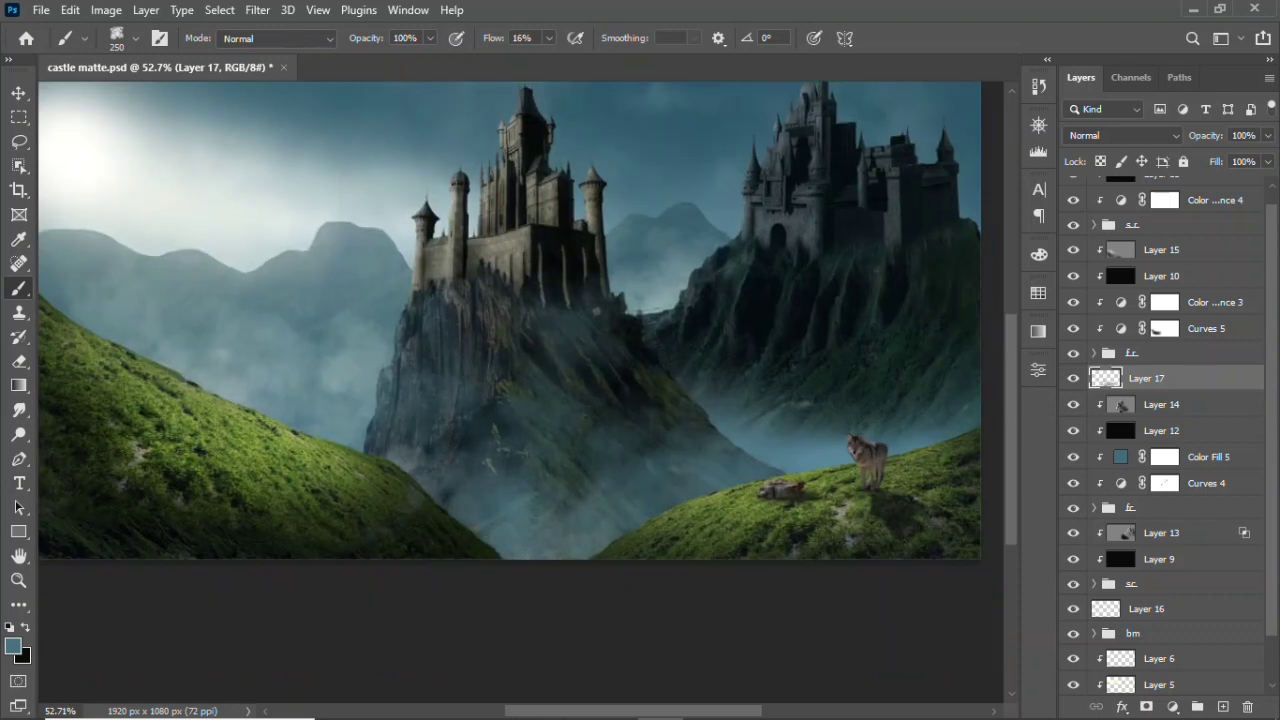
pyautogui.press('v')
pyautogui.press('9')
pyautogui.press('7')
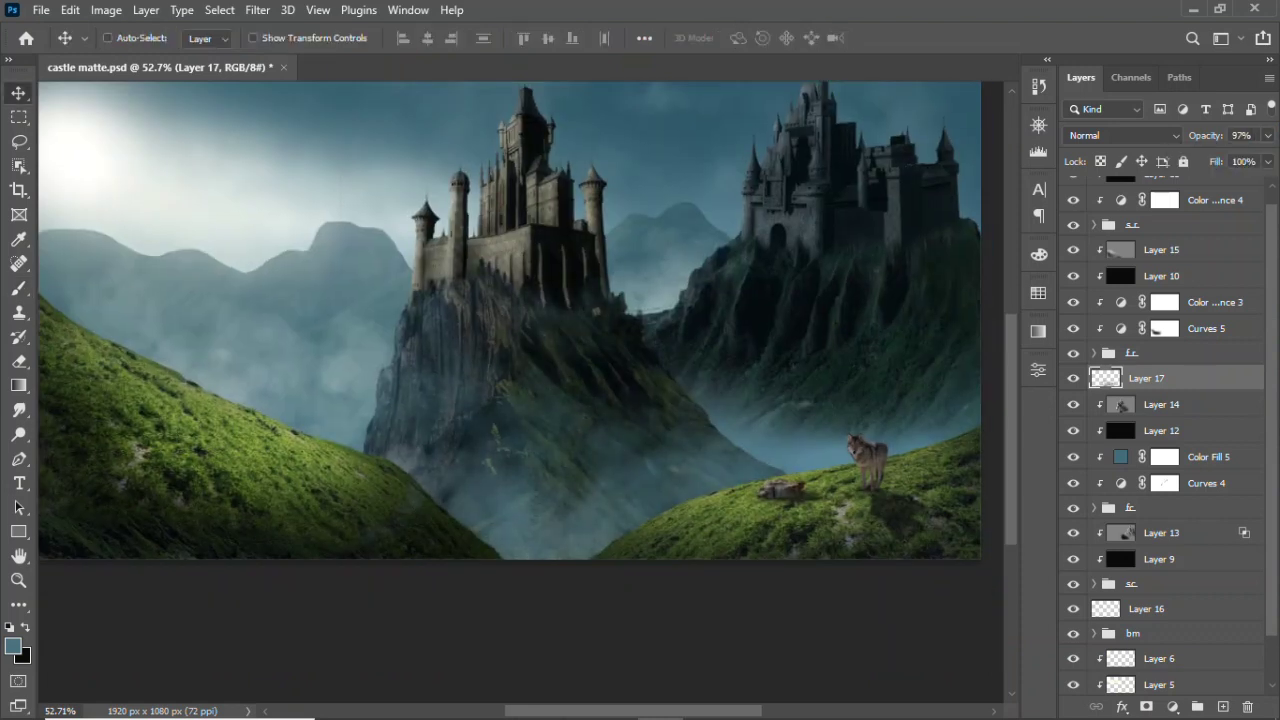
# - Paint white mist over the left hills on Layer 18 above Layer 15, at 65% opacity
pyautogui.click(1160, 302)
pyautogui.click(1160, 249)
pyautogui.hotkey('ctrl', 'shift', 'alt', 'n')
pyautogui.press('b')
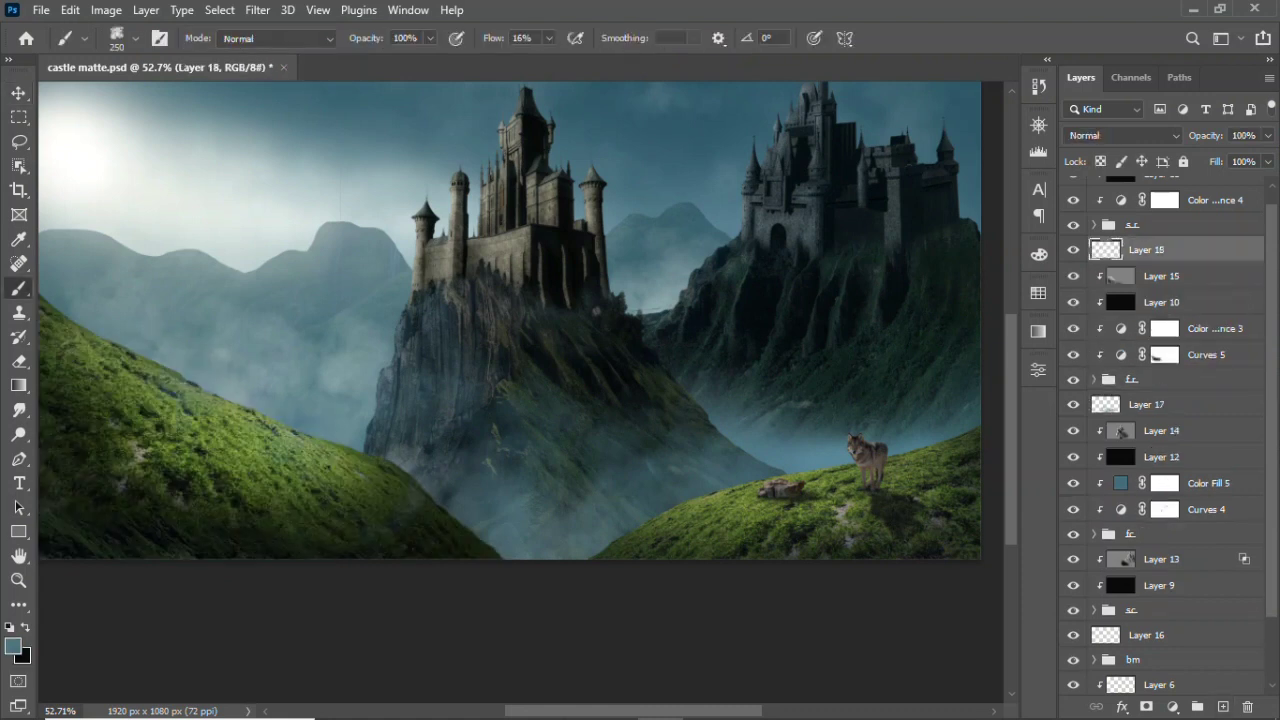
pyautogui.moveTo(60, 320); pyautogui.dragTo(380, 460)
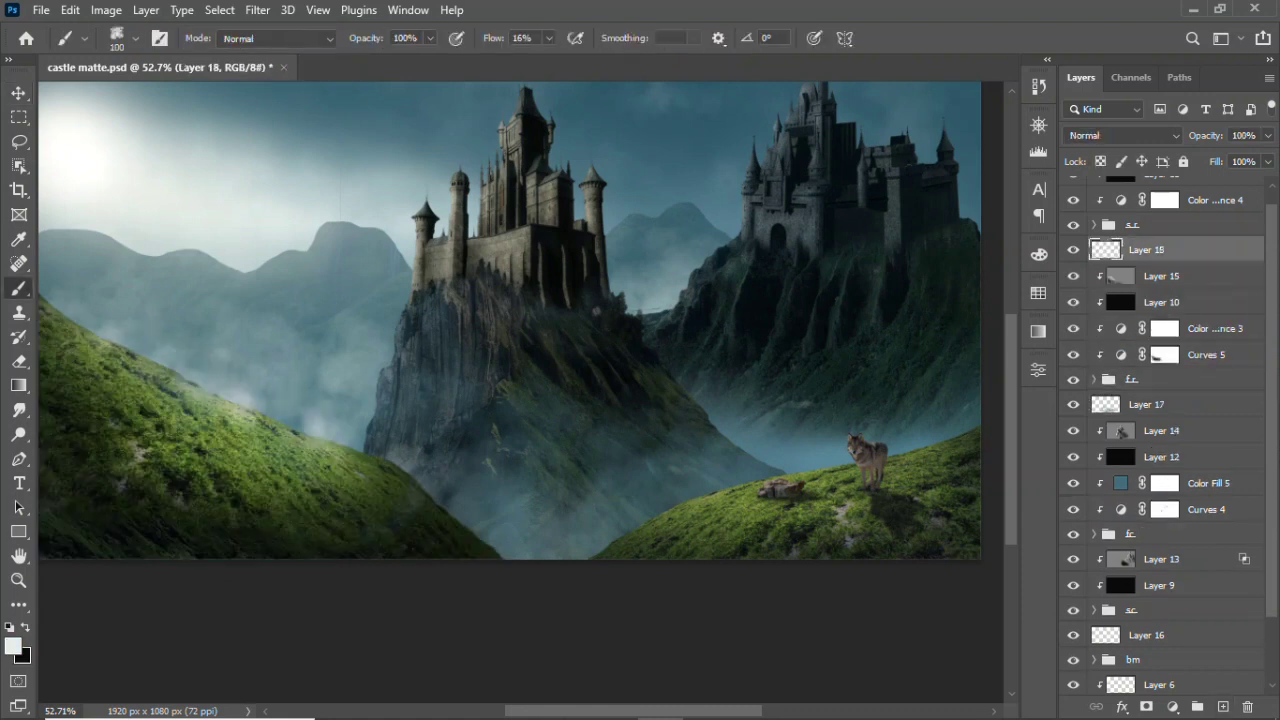
pyautogui.press('6')
pyautogui.press('5')
pyautogui.press('v')
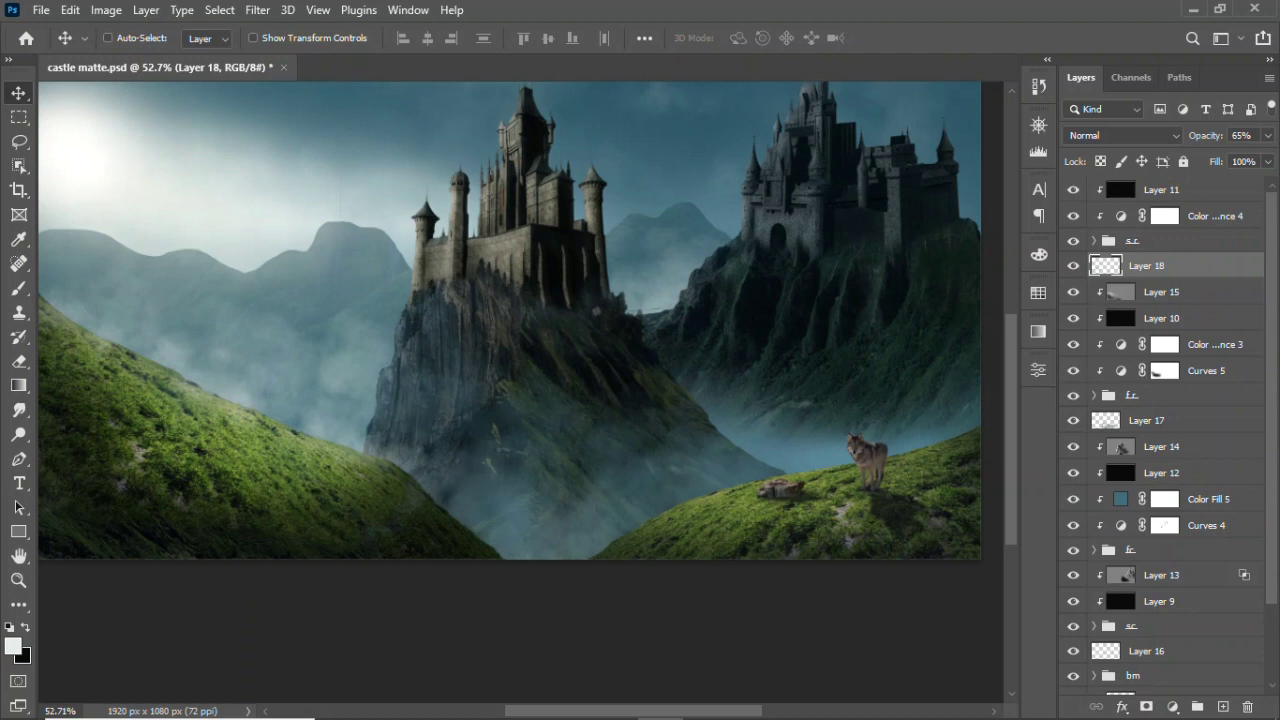
# - On a new top layer, paint white mist along the valley floor and the hillside beside the wolf
pyautogui.click(1140, 395)
pyautogui.click(1140, 241)
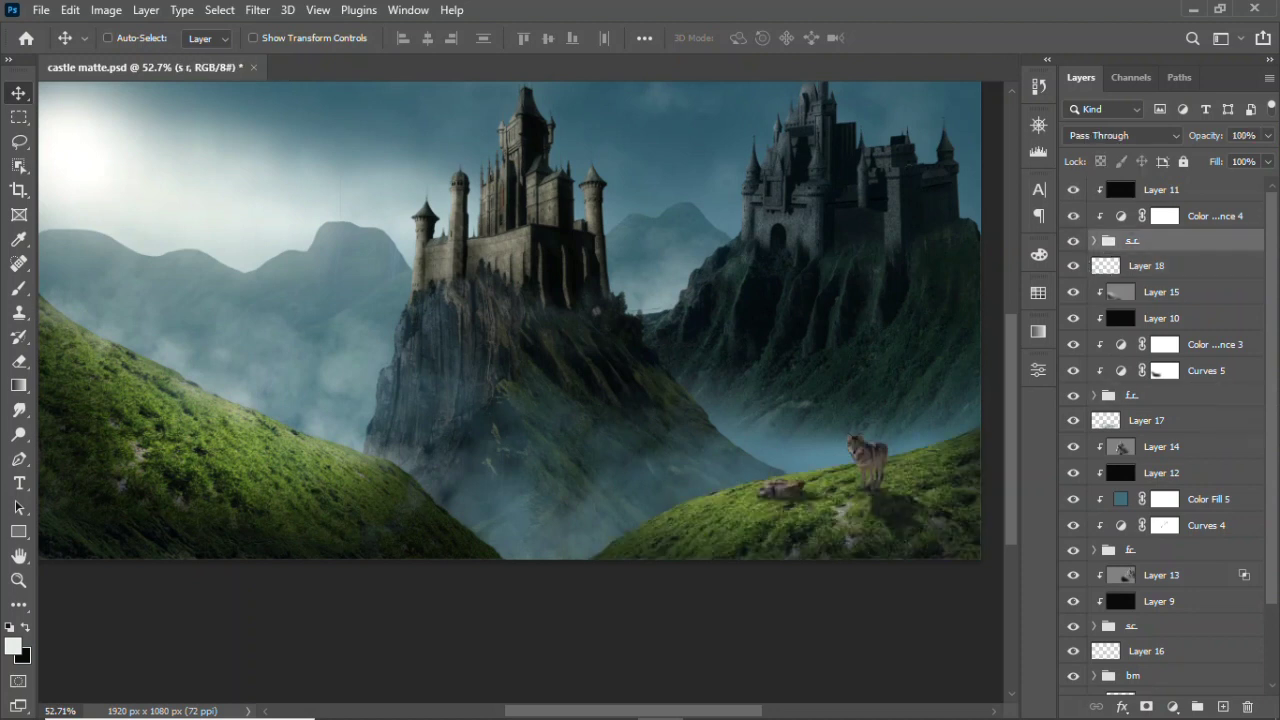
pyautogui.click(1160, 189)
pyautogui.hotkey('ctrl', 'shift', 'alt', 'n')
pyautogui.press('b')
pyautogui.moveTo(770, 465)
pyautogui.mouseDown()
pyautogui.moveTo(680, 520)
pyautogui.moveTo(400, 555)
pyautogui.mouseUp()
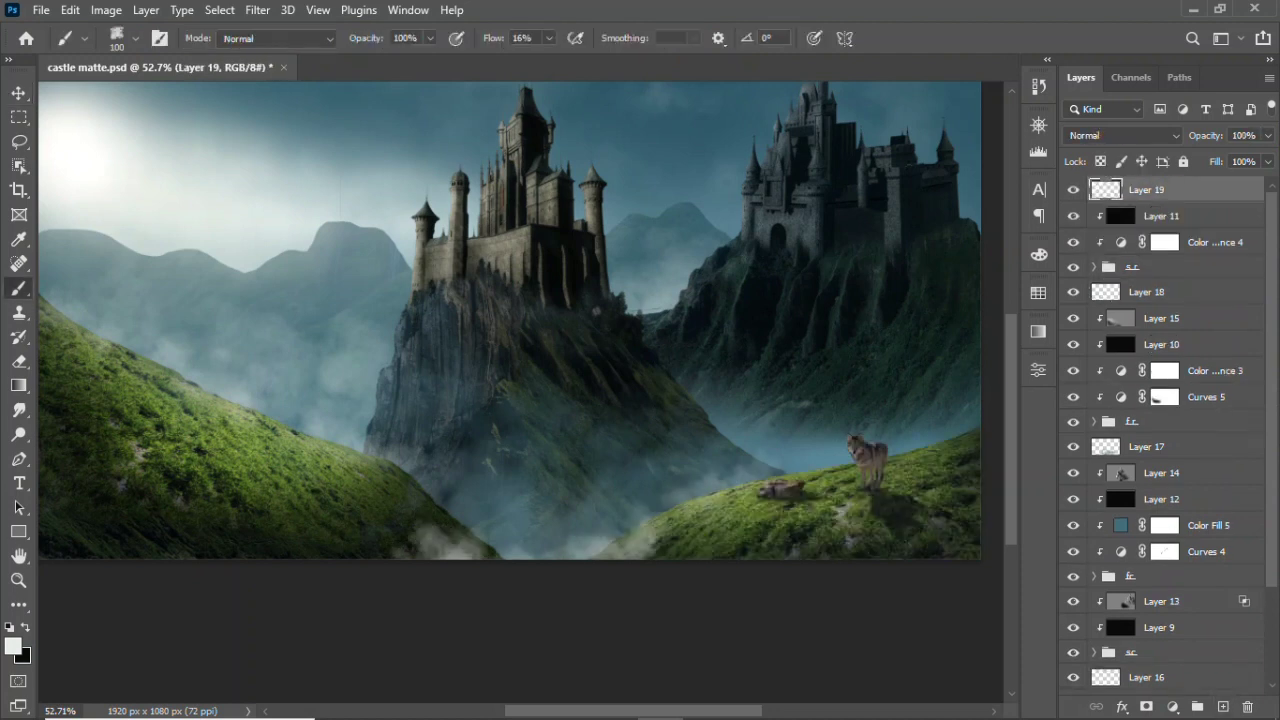
pyautogui.moveTo(965, 425); pyautogui.dragTo(935, 455)
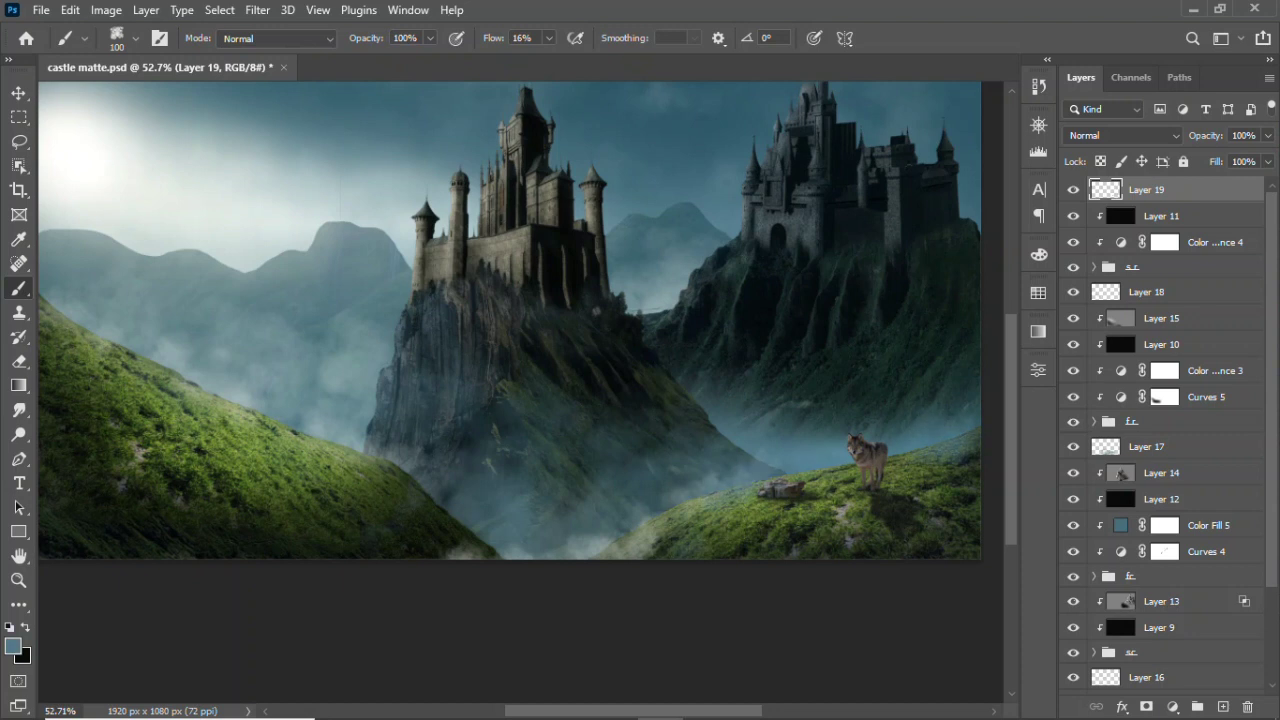
pyautogui.moveTo(680, 540); pyautogui.dragTo(460, 535)
# - With a 200 px brush, mist the right castle's hillside, set the layer to 49%, and save
pyautogui.press(']')
pyautogui.press(']')
pyautogui.press(']')
pyautogui.moveTo(940, 400)
pyautogui.mouseDown()
pyautogui.moveTo(800, 360)
pyautogui.moveTo(700, 370)
pyautogui.mouseUp()
pyautogui.moveTo(760, 320); pyautogui.dragTo(940, 280)
pyautogui.moveTo(1267, 135); pyautogui.dragTo(1232, 157)
pyautogui.press('v')
pyautogui.hotkey('ctrl', 's')
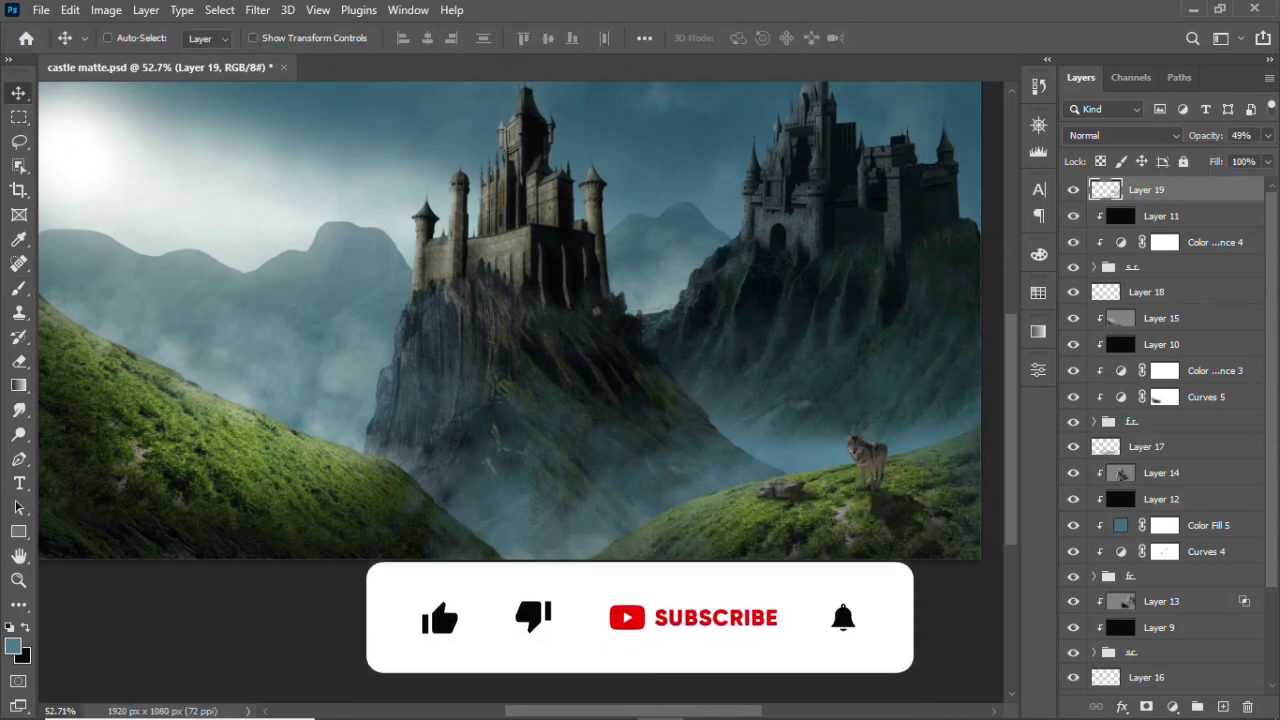
# - Add a Curves layer above Layer 14 with its Blue channel pulled slightly down, plus a new empty layer
pyautogui.click(1160, 472)
pyautogui.click(1173, 706)
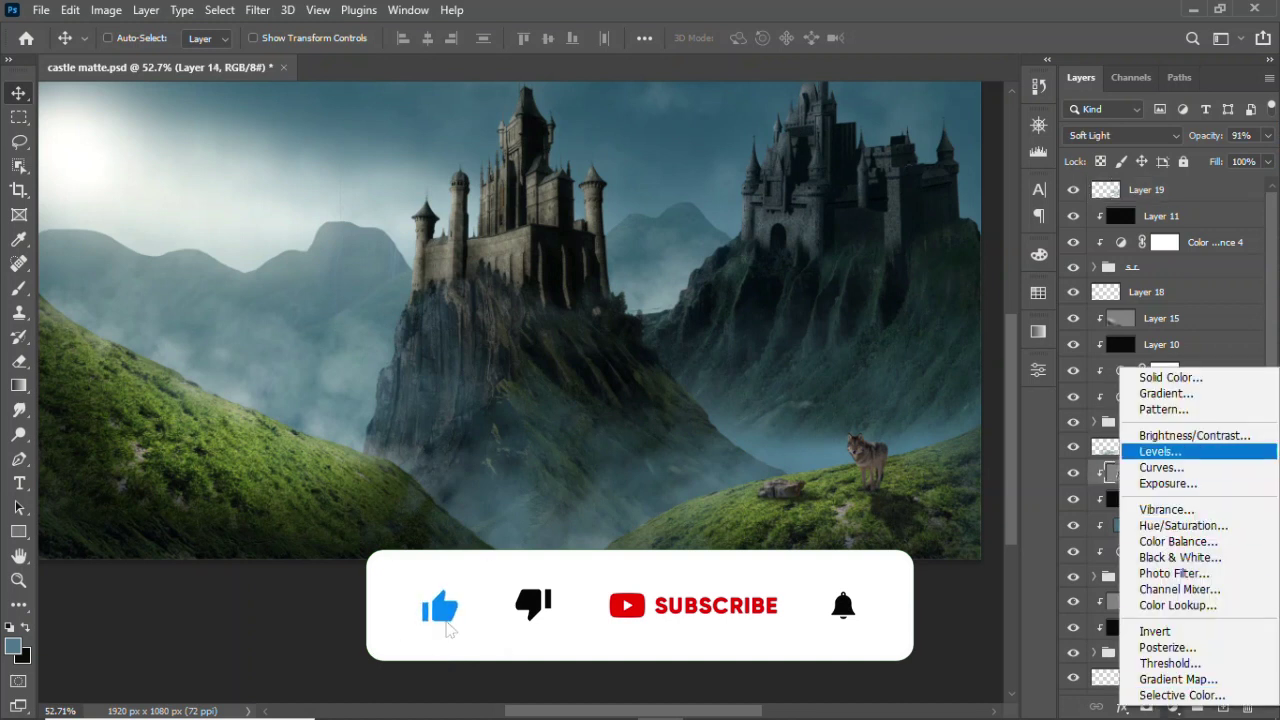
pyautogui.click(1157, 466)
pyautogui.click(870, 450)
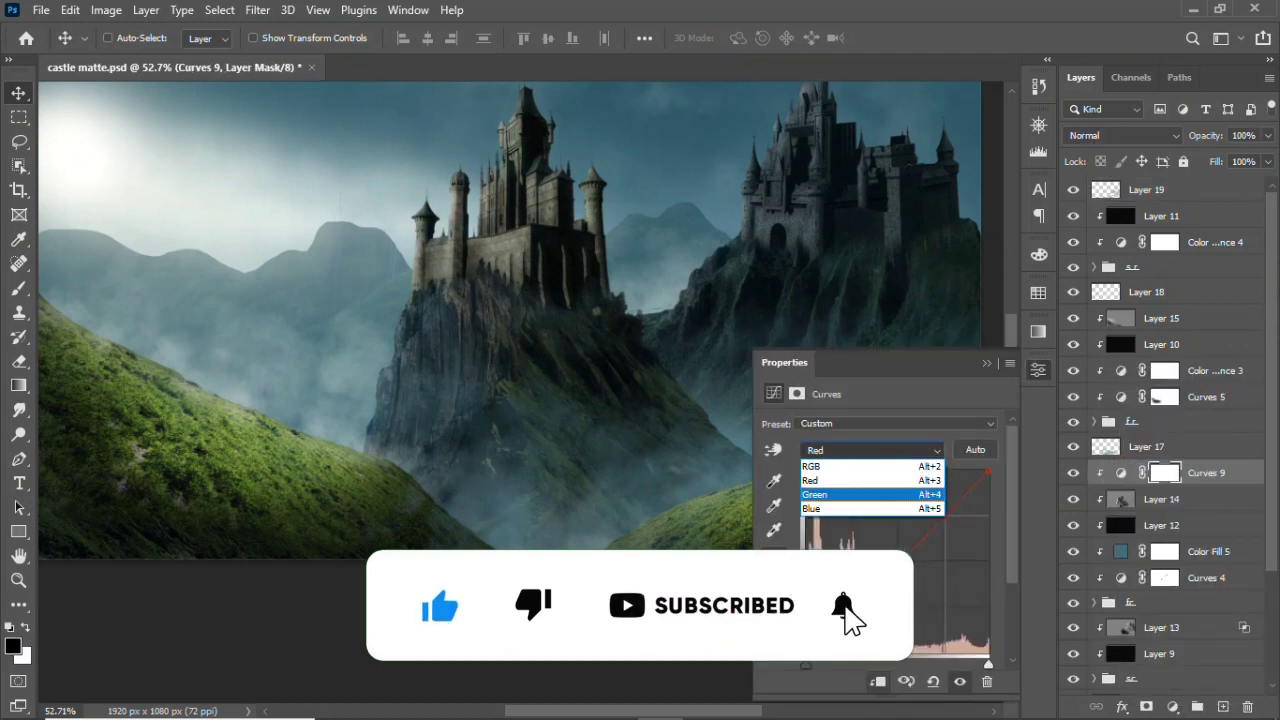
pyautogui.click(850, 478)
pyautogui.press('Down')
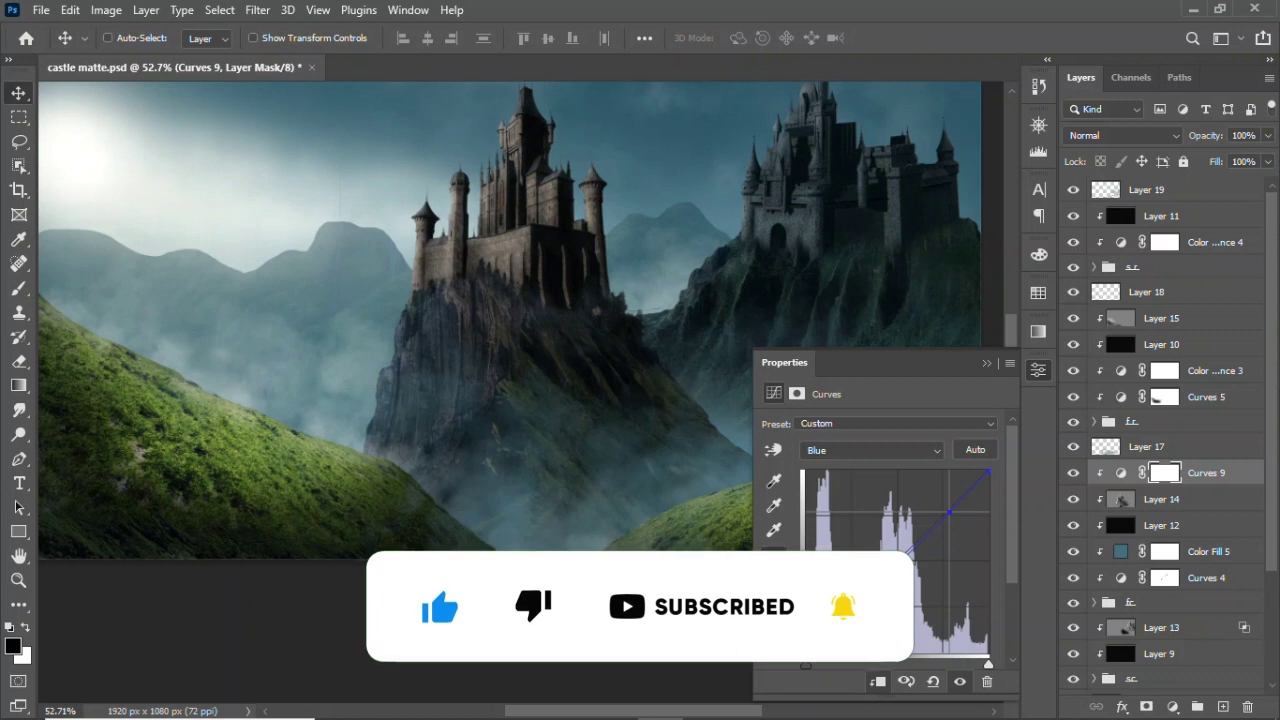
pyautogui.press('Up')
pyautogui.click(870, 450)
pyautogui.click(850, 512)
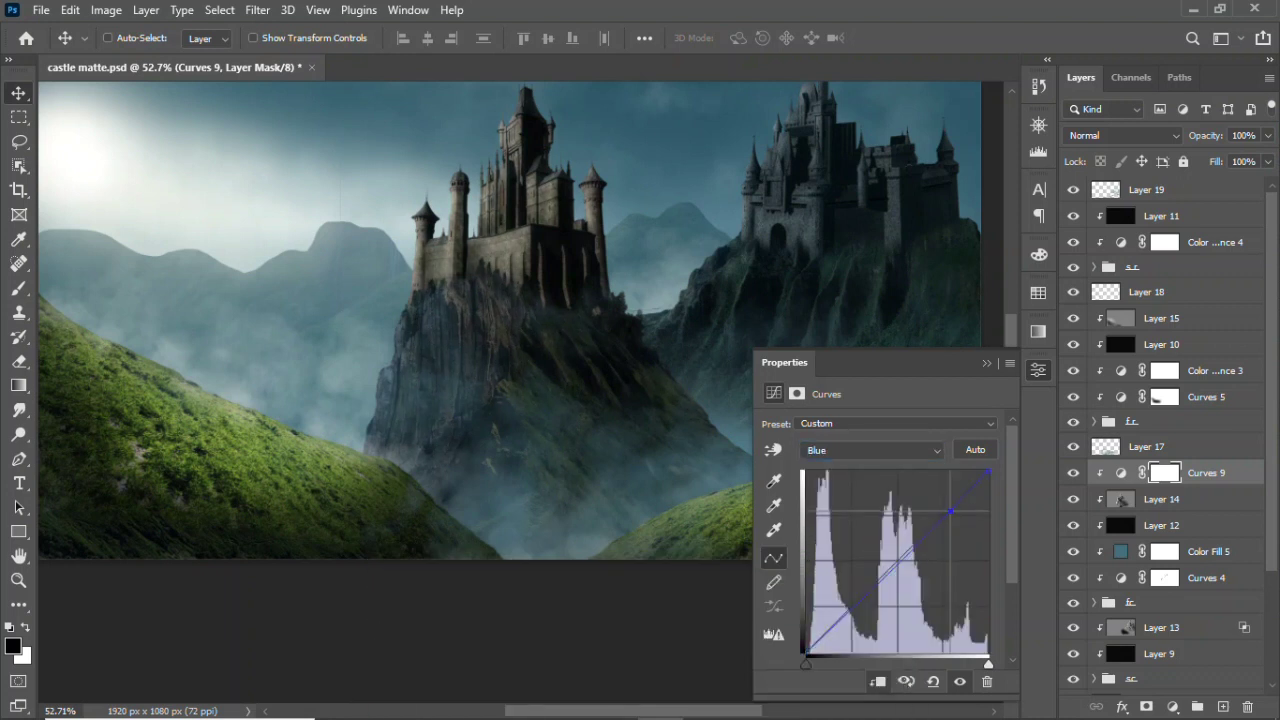
pyautogui.moveTo(945, 511); pyautogui.dragTo(944, 515)
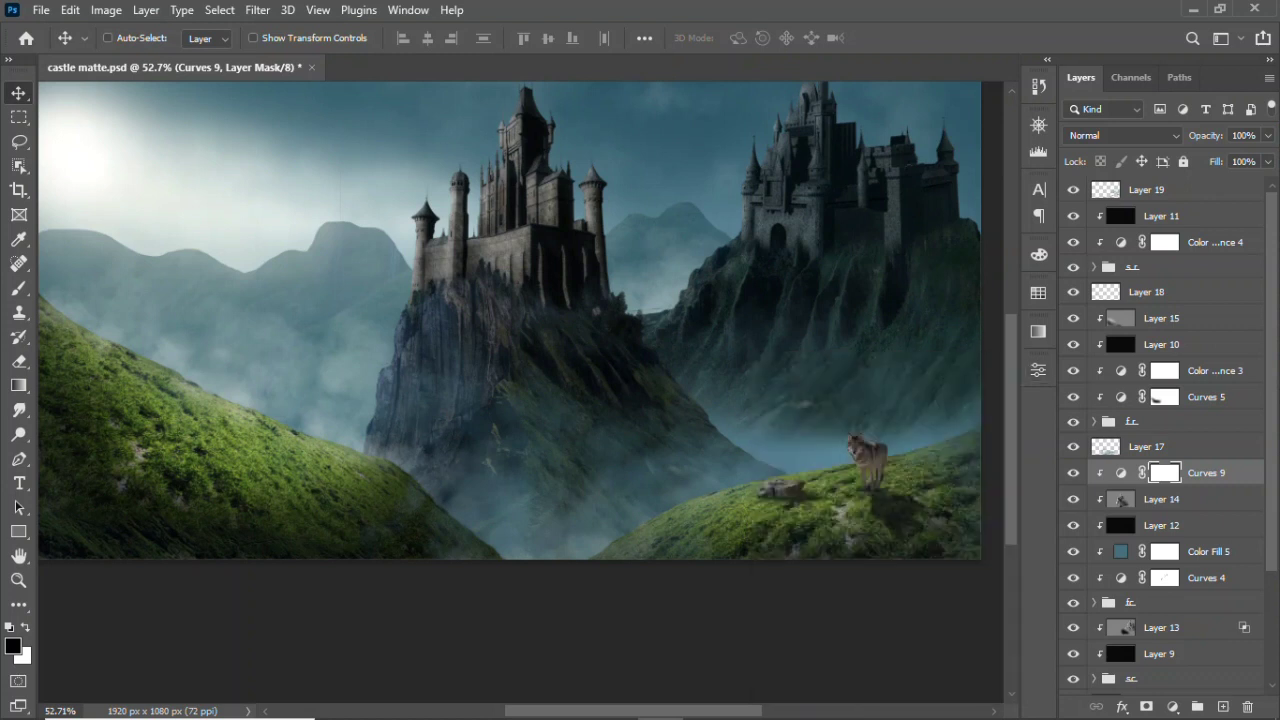
pyautogui.hotkey('ctrl', 'shift', 'alt', 'n')
# - Stamp a flock of birds between the castles with the Birds 1 brush at 100% flow, and save
pyautogui.write('b')
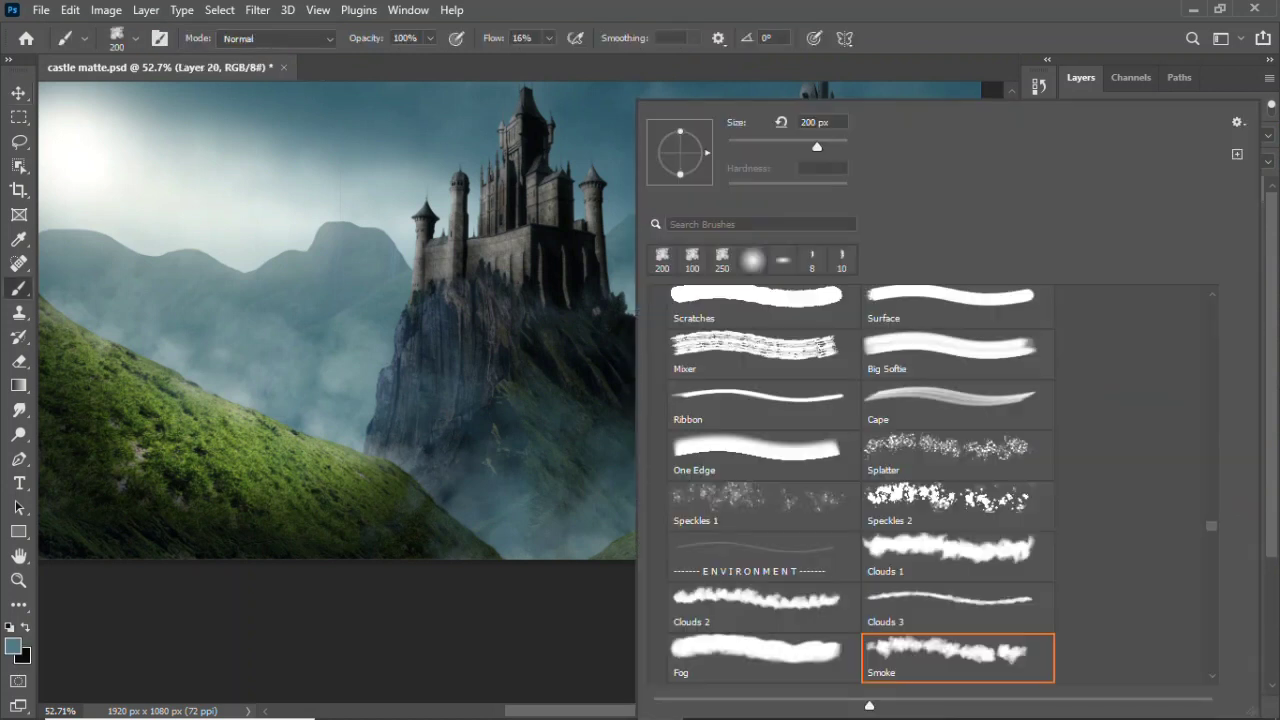
pyautogui.write('birds')
pyautogui.click(957, 484)
pyautogui.click(957, 438)
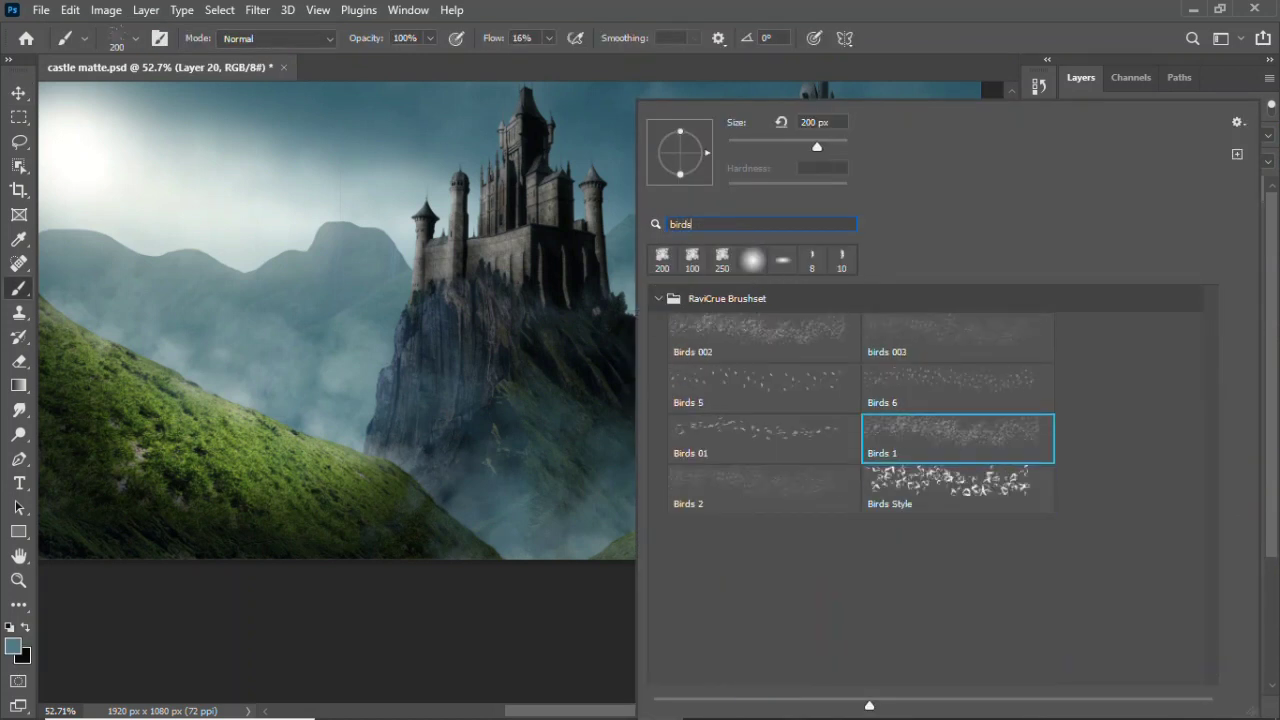
pyautogui.press('Return')
pyautogui.press('d')
pyautogui.moveTo(548, 38); pyautogui.dragTo(630, 62)
pyautogui.click(700, 158)
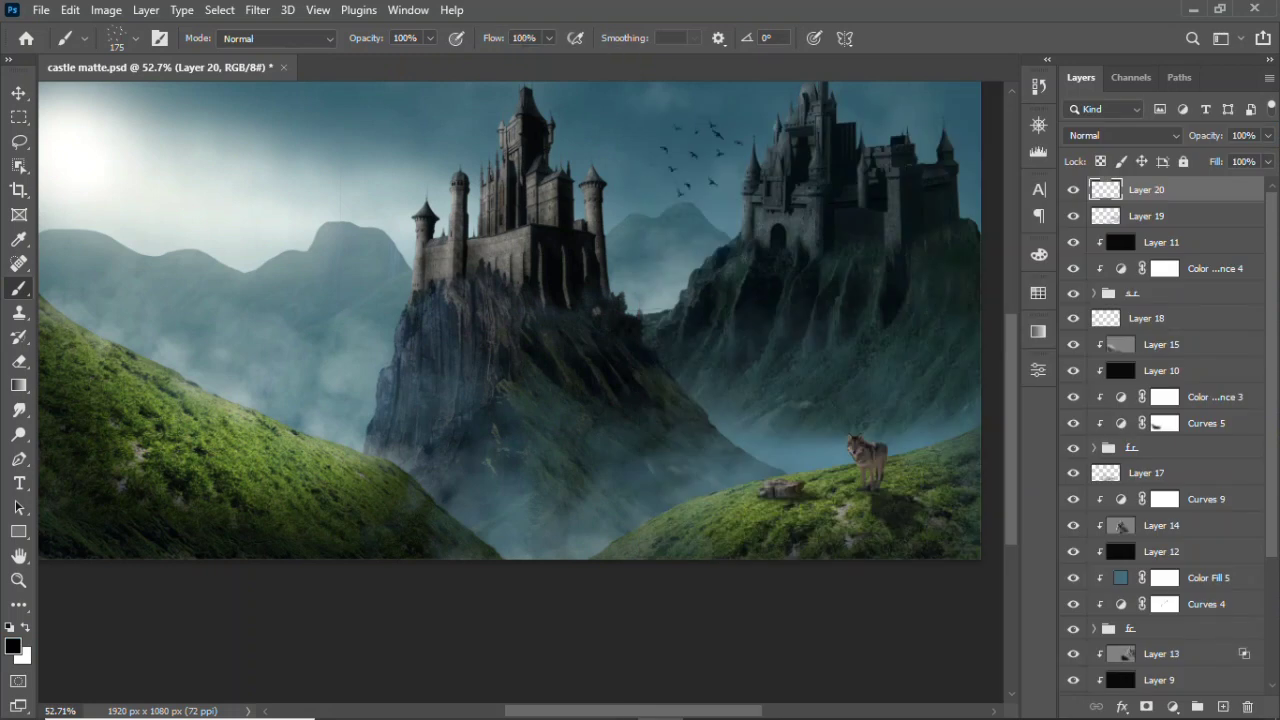
pyautogui.press('v')
pyautogui.hotkey('ctrl', 's')
# - Add a darkening Curves adjustment above Layer 15 and merge all visible layers onto a new layer
pyautogui.scroll(-3, 1165, 430)
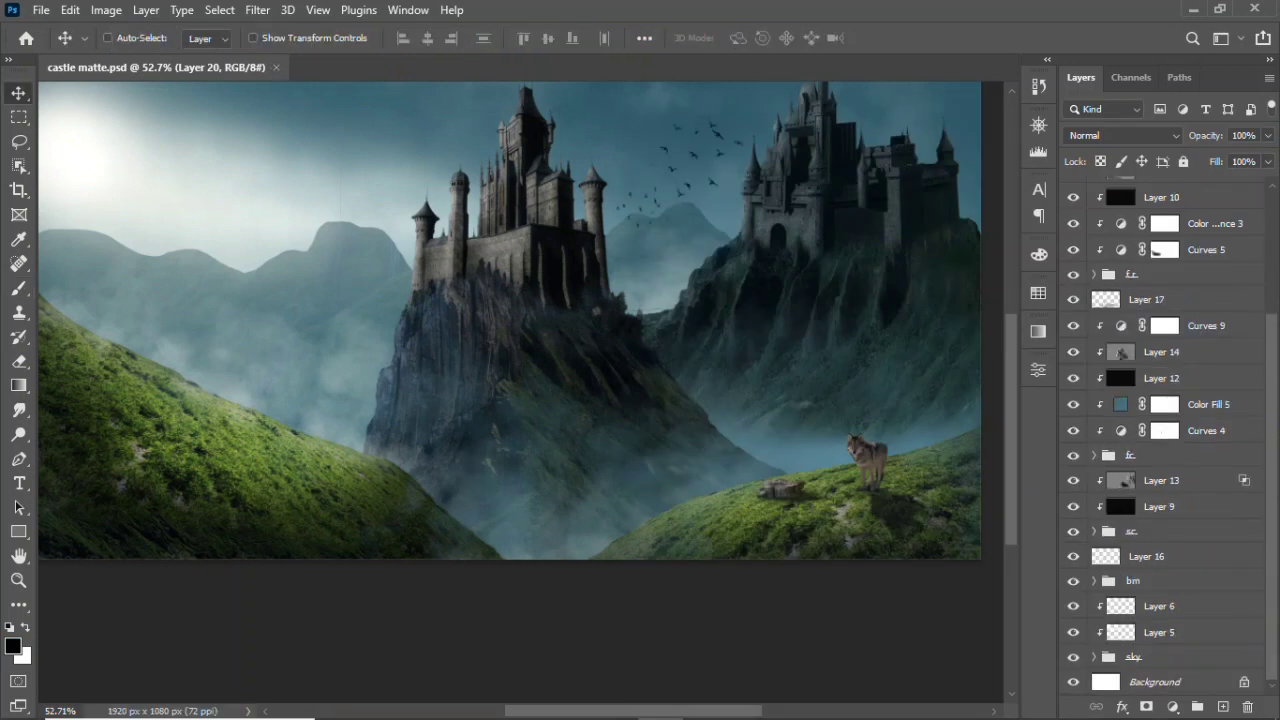
pyautogui.scroll(3, 1165, 400)
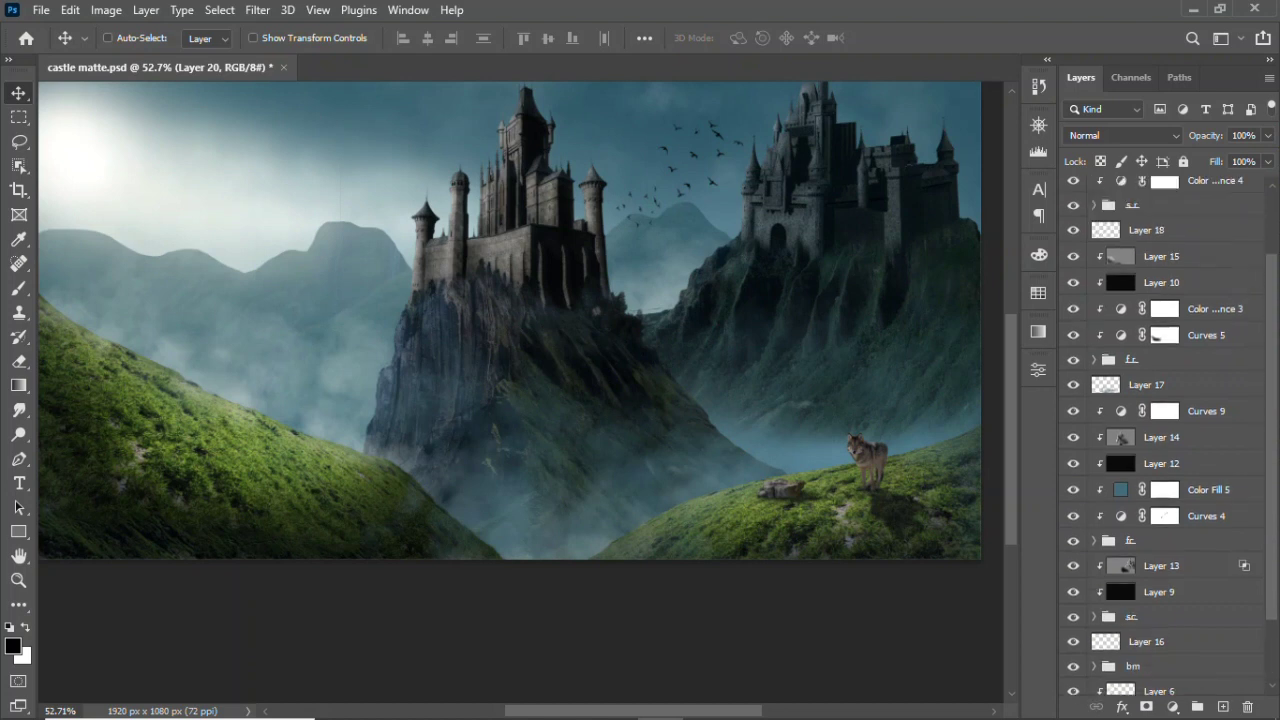
pyautogui.click(1160, 256)
pyautogui.click(1172, 707)
pyautogui.click(1160, 469)
pyautogui.moveTo(983, 404); pyautogui.dragTo(983, 528)
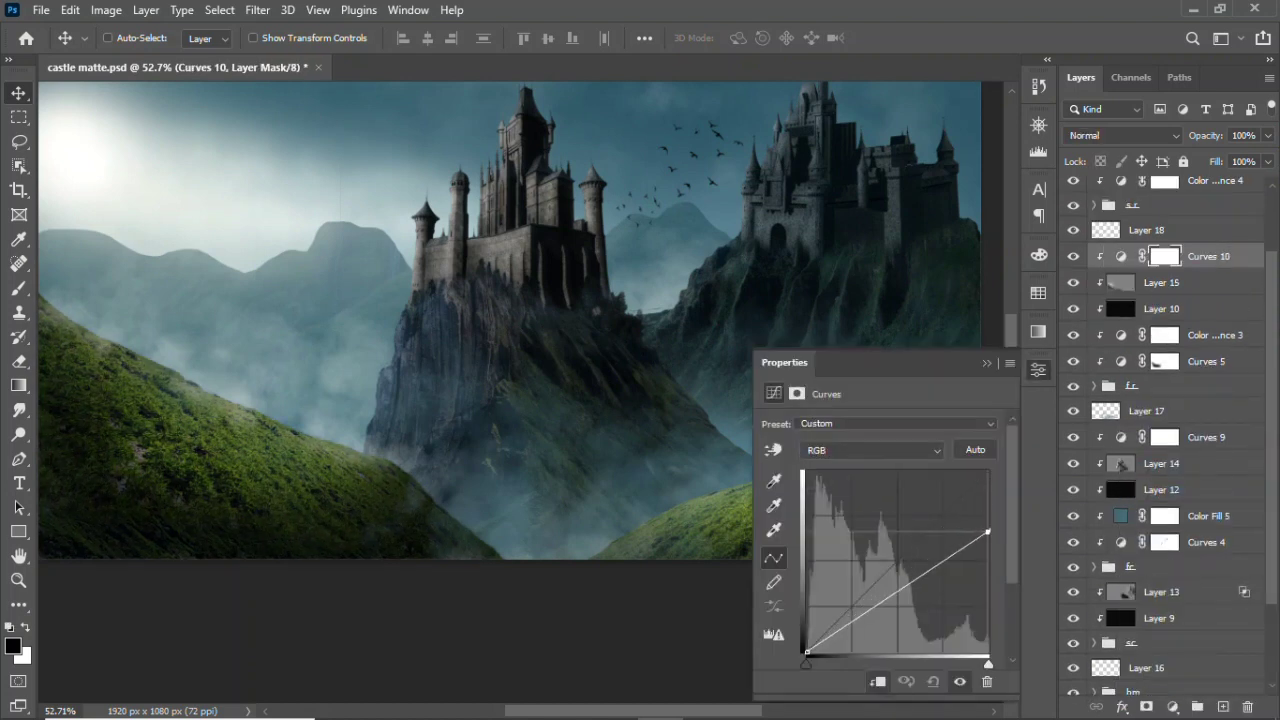
pyautogui.click(1038, 369)
pyautogui.hotkey('alt', '.')
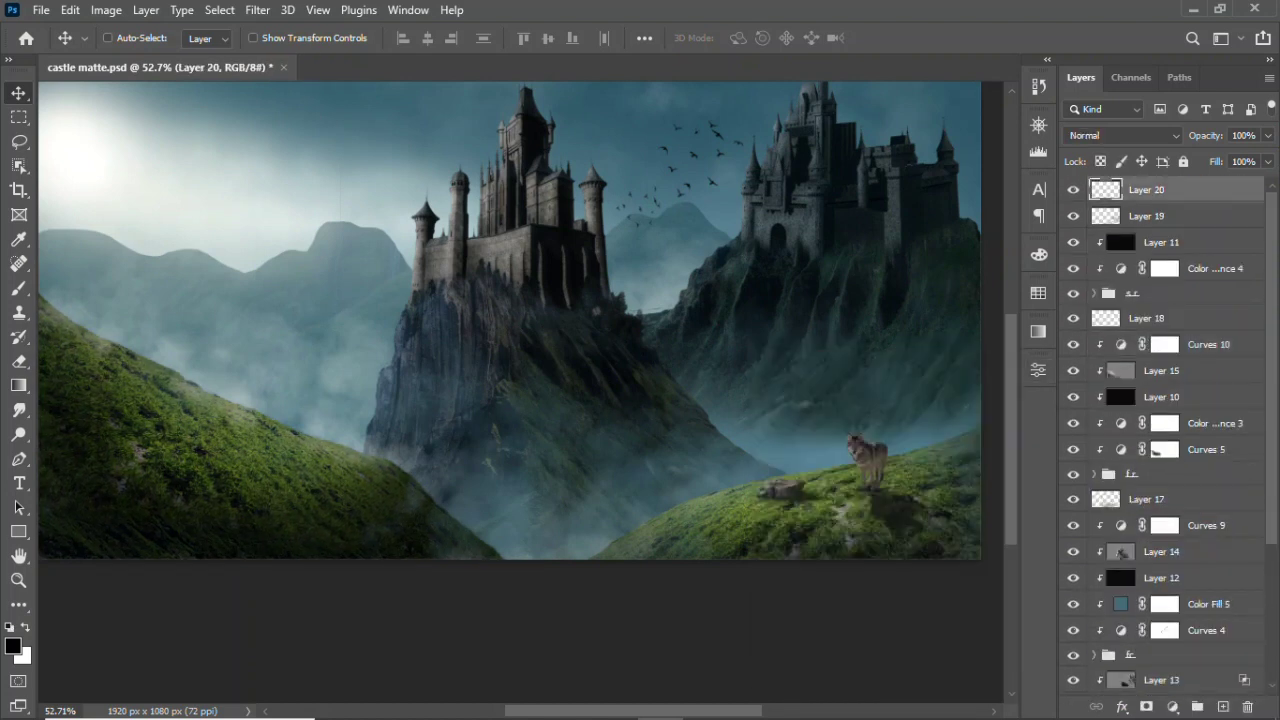
pyautogui.hotkey('ctrl', 'shift', 'alt', 'e')
# - Grade the merged layer in Camera Raw, tinting shadows blue-violet and highlights slightly yellow
pyautogui.click(257, 9)
pyautogui.click(525, 266)
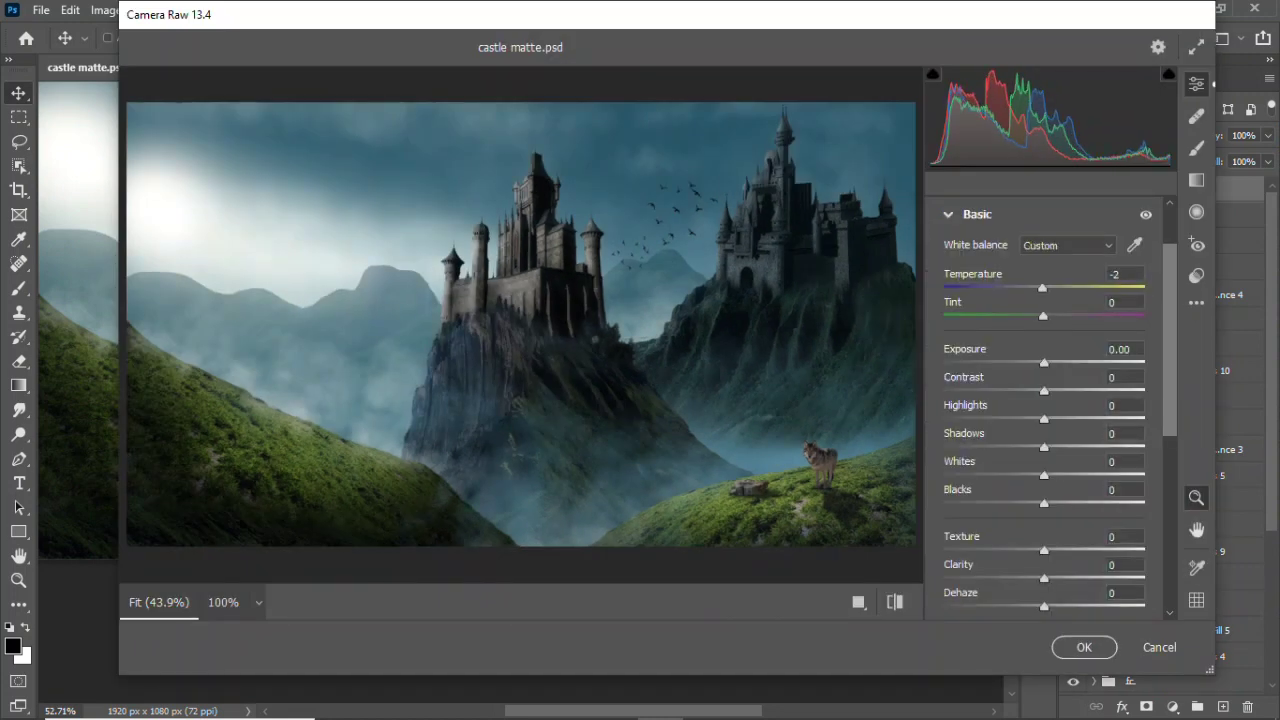
pyautogui.scroll(-3, 1044, 400)
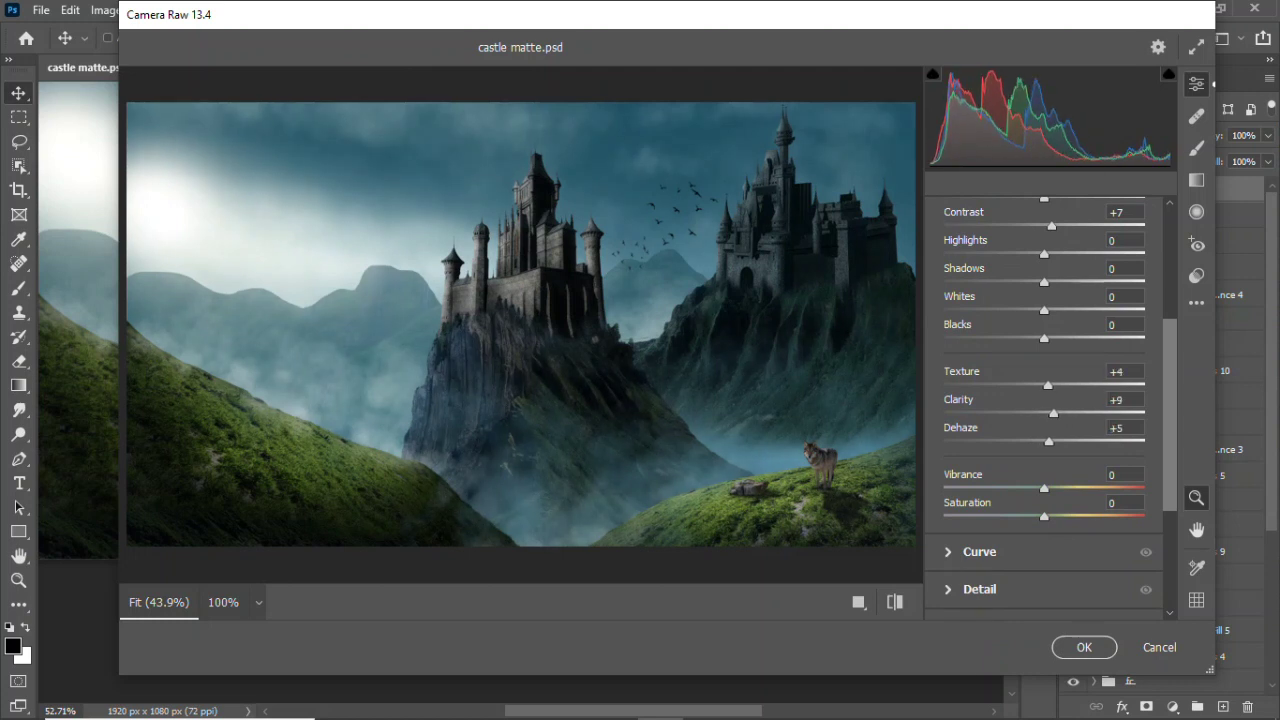
pyautogui.scroll(-1, 1044, 350)
pyautogui.scroll(-2, 1044, 400)
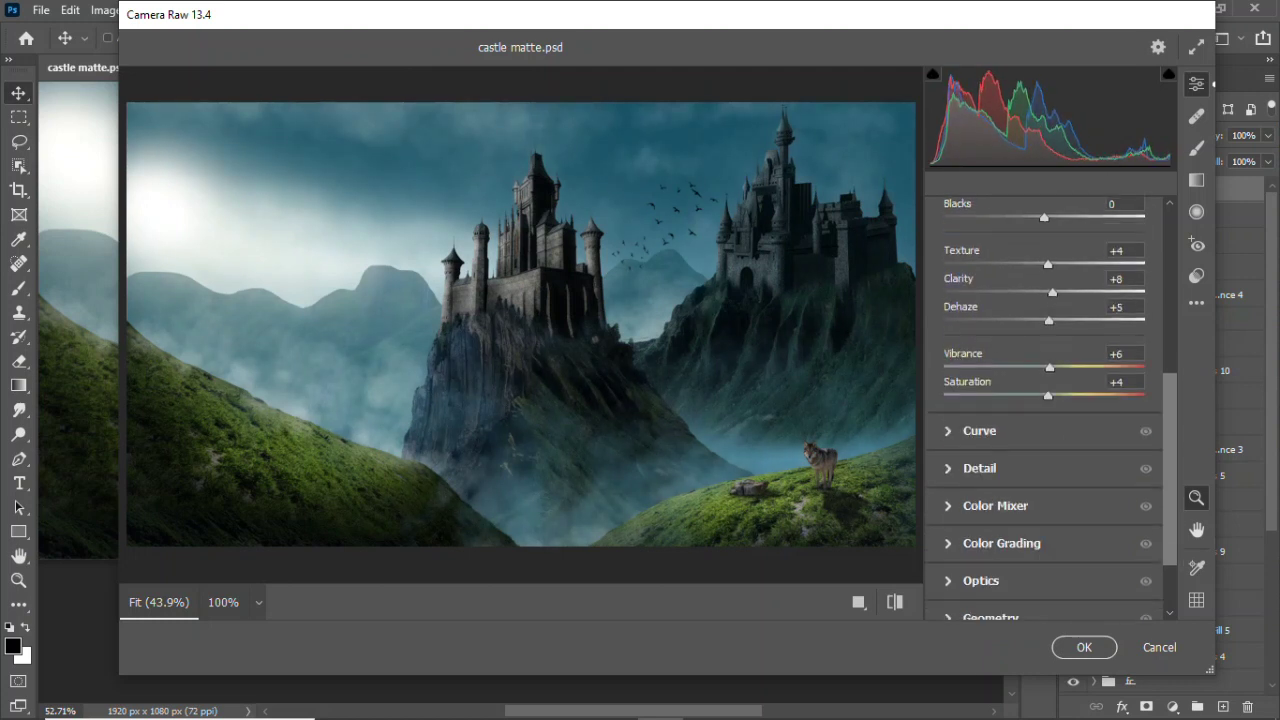
pyautogui.click(1000, 463)
pyautogui.moveTo(983, 493); pyautogui.dragTo(983, 498)
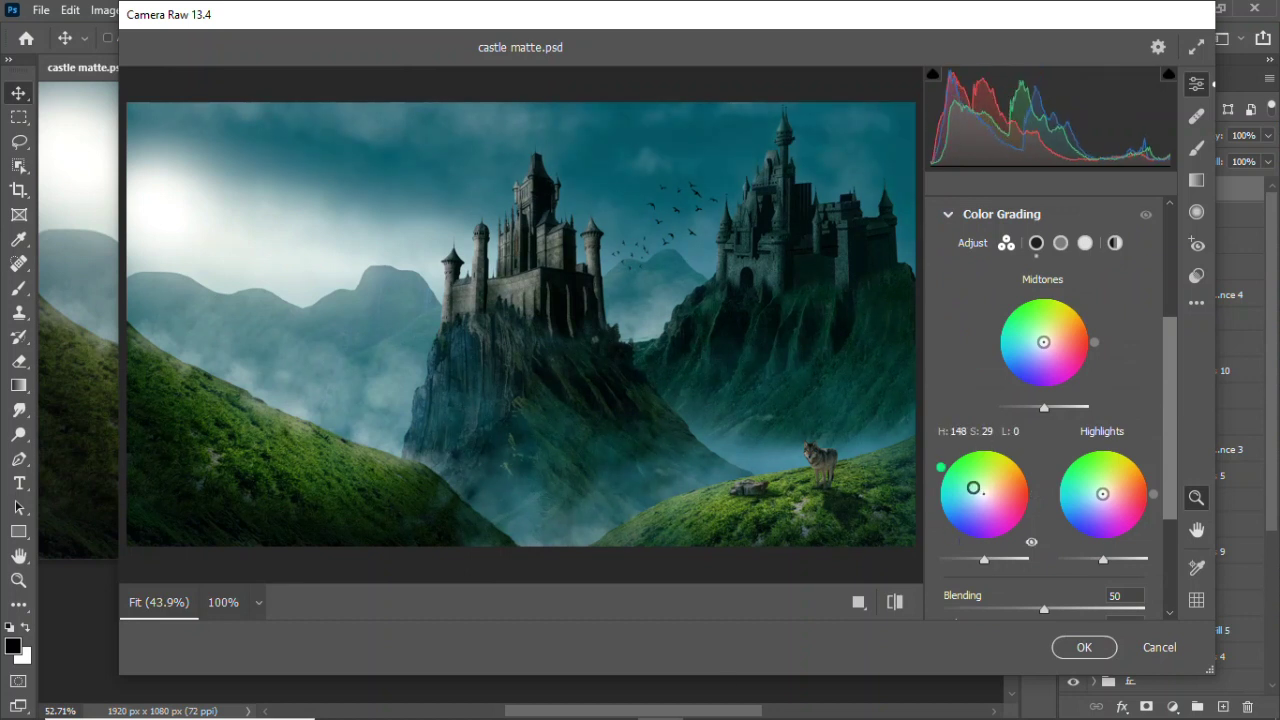
pyautogui.moveTo(1103, 494); pyautogui.dragTo(1108, 495)
pyautogui.click(1084, 647)
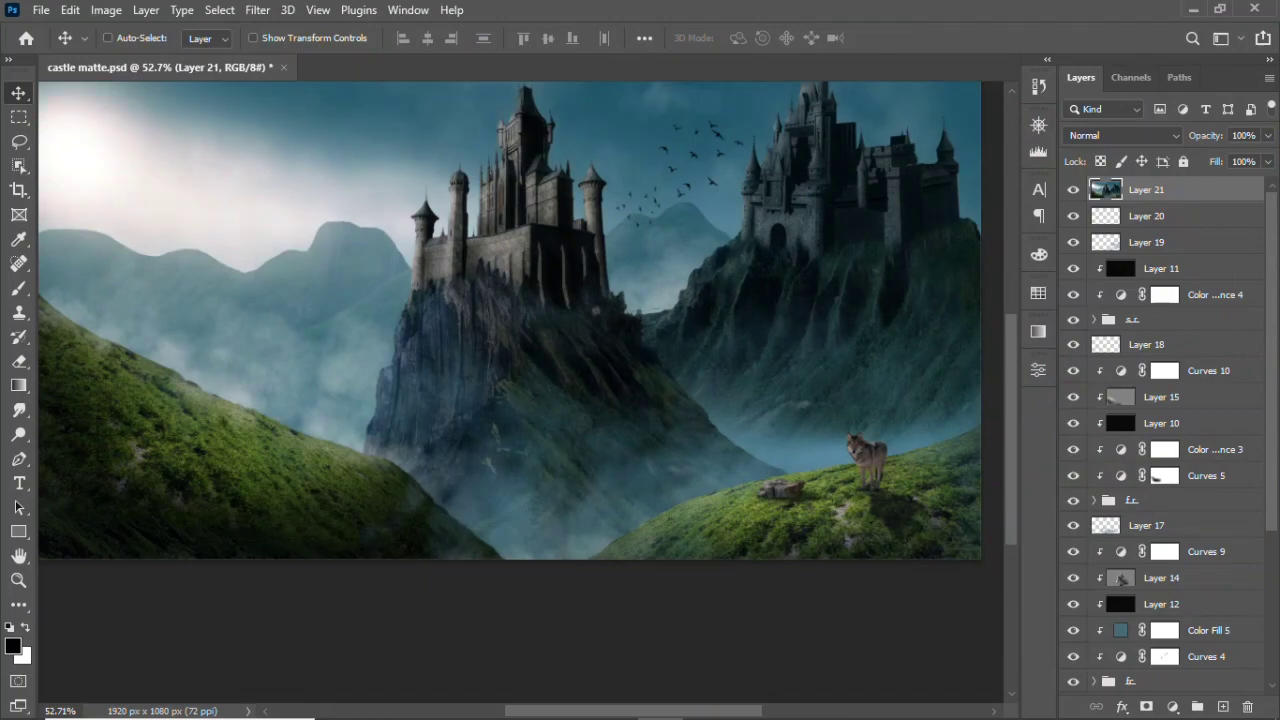